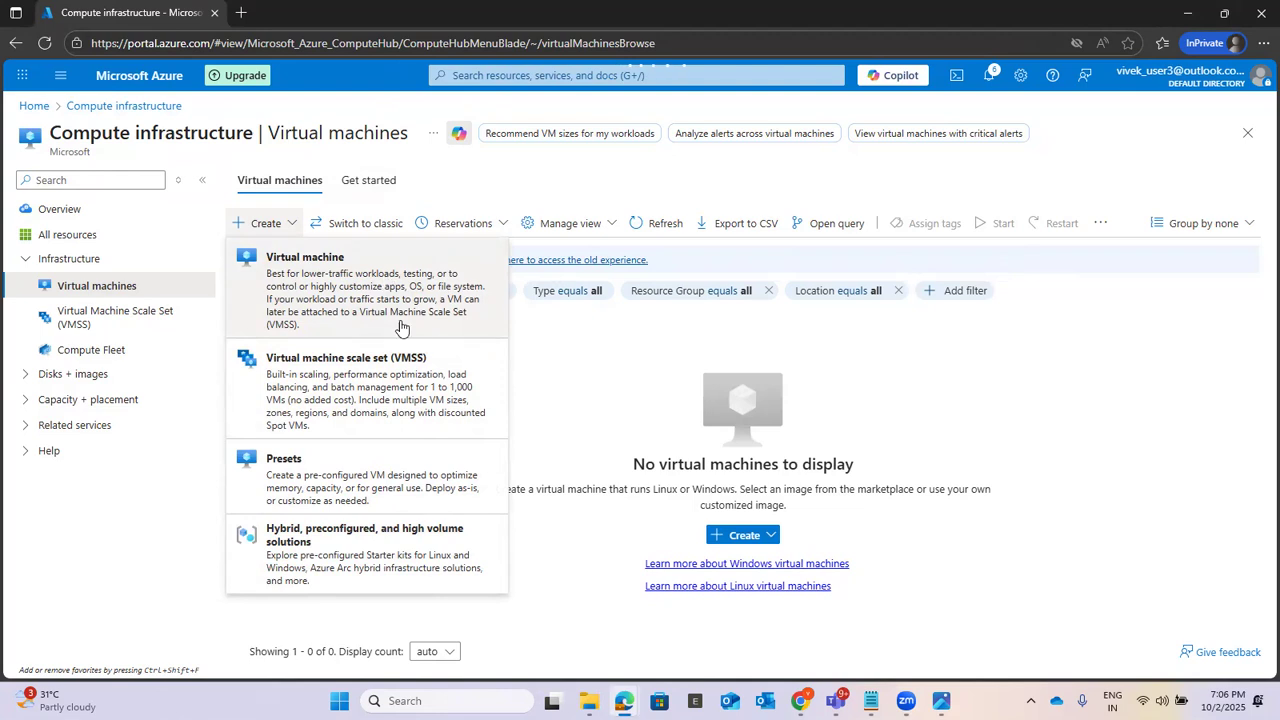
Step: Start creating a virtual machine under Azure subscription 1 in the existing resource group Lab1_Test
click(346, 286)
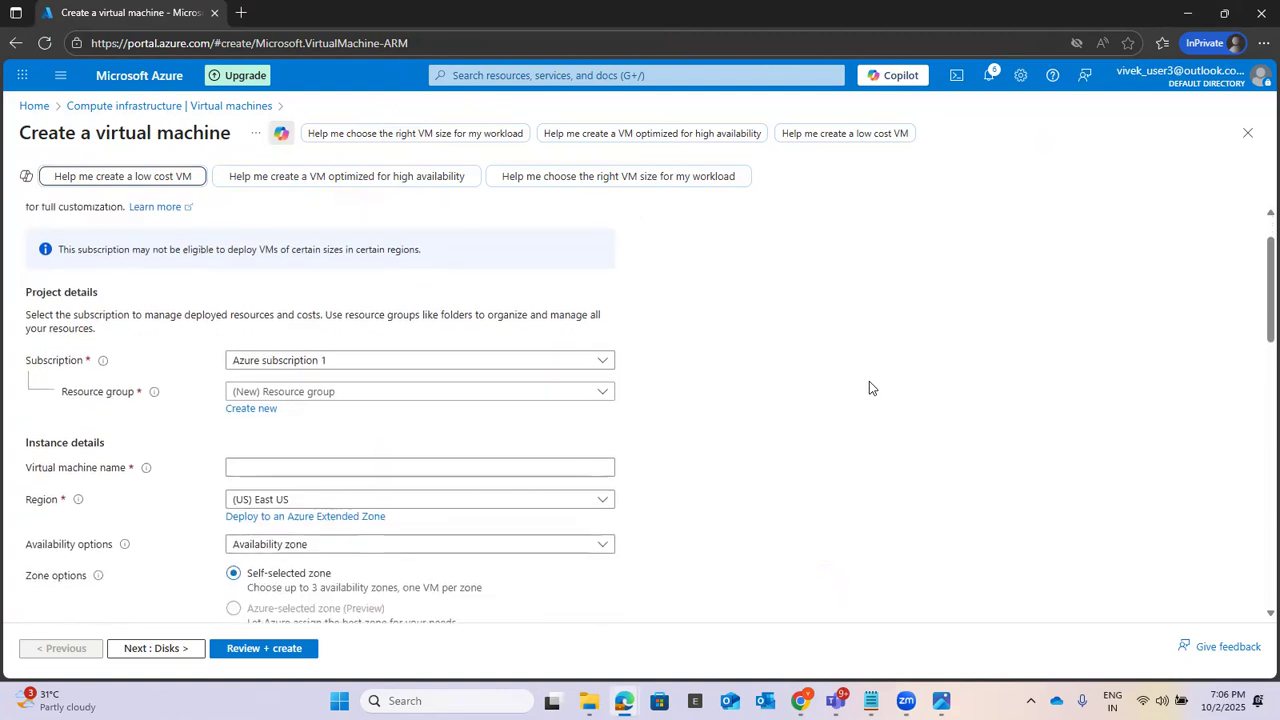
scroll(869, 388, down, 1)
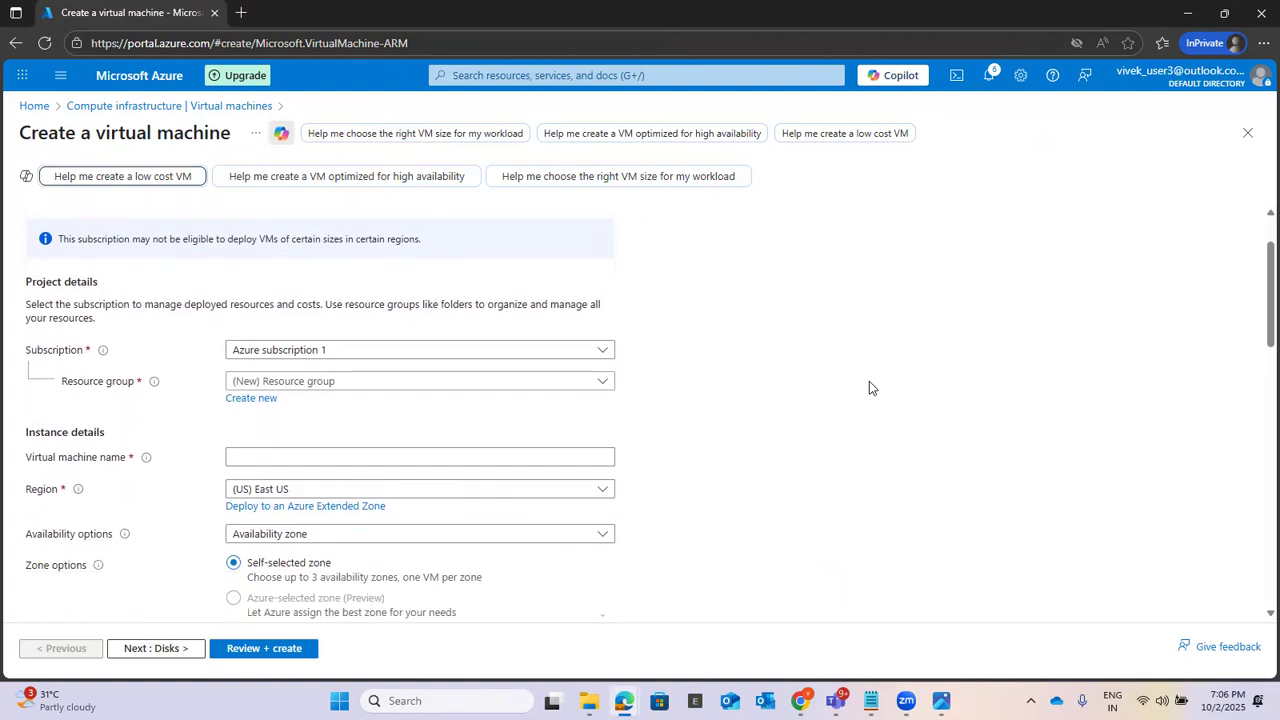
click(318, 352)
click(316, 405)
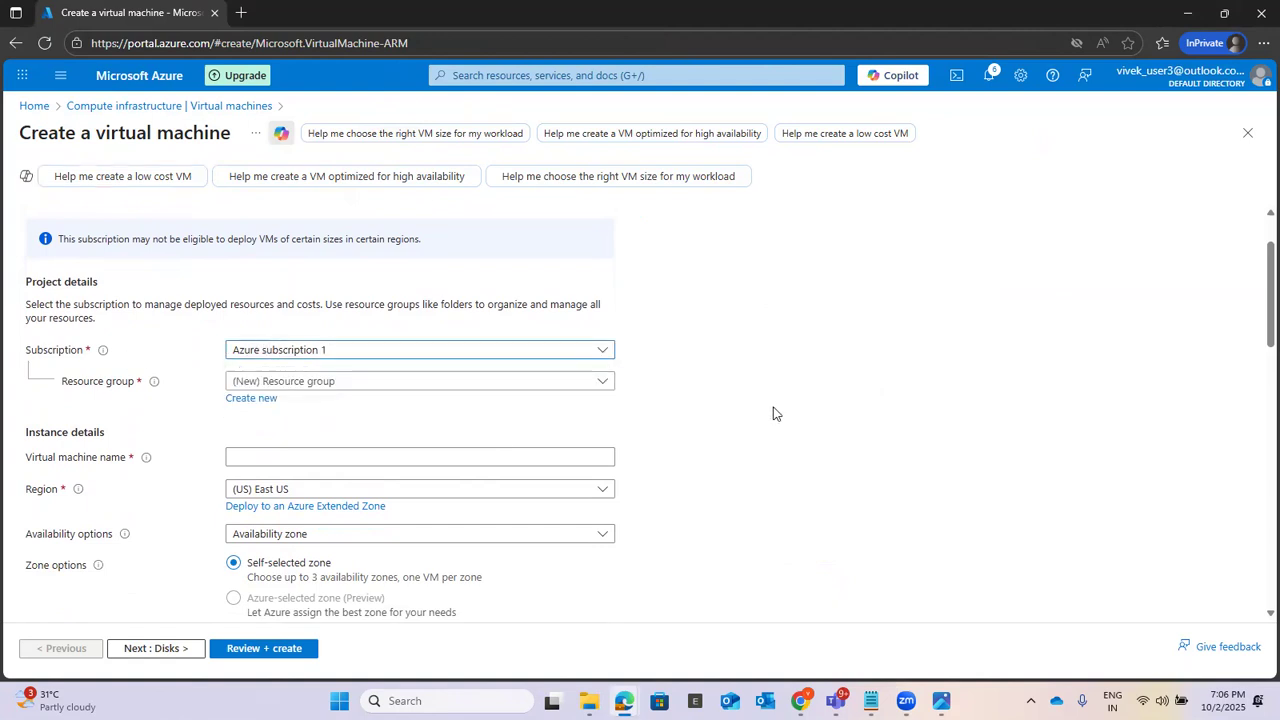
click(340, 383)
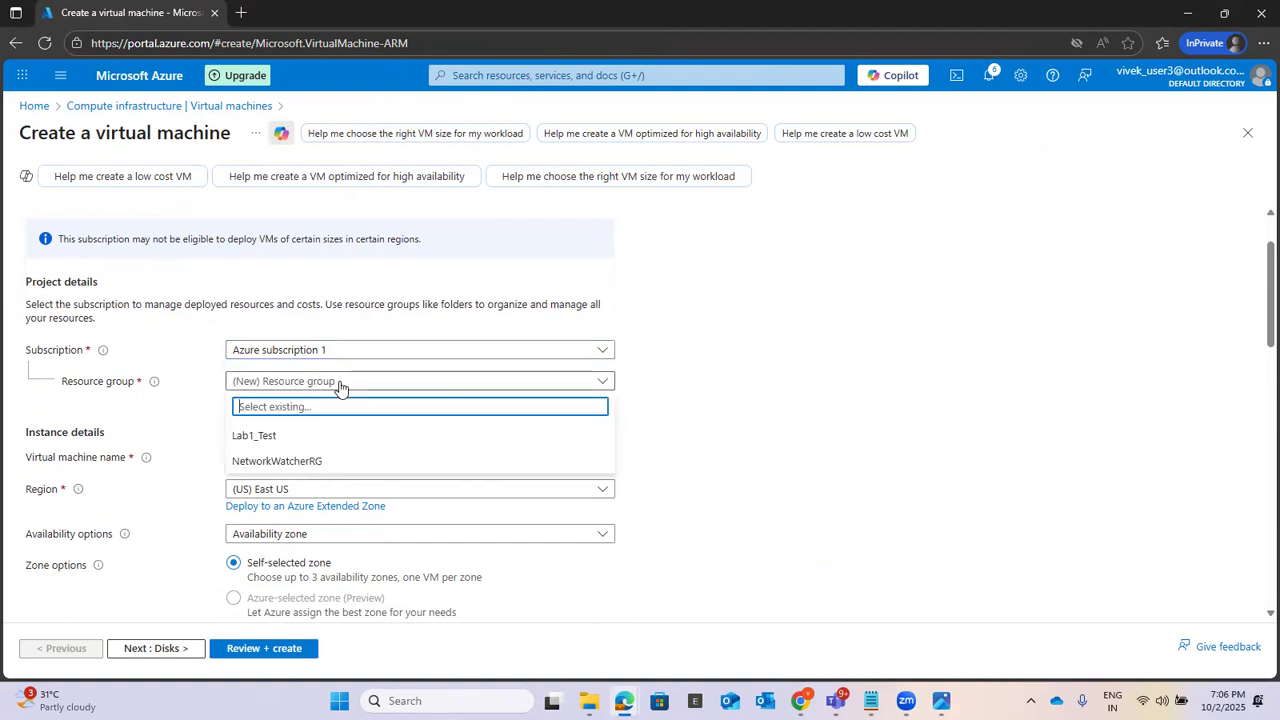
click(293, 437)
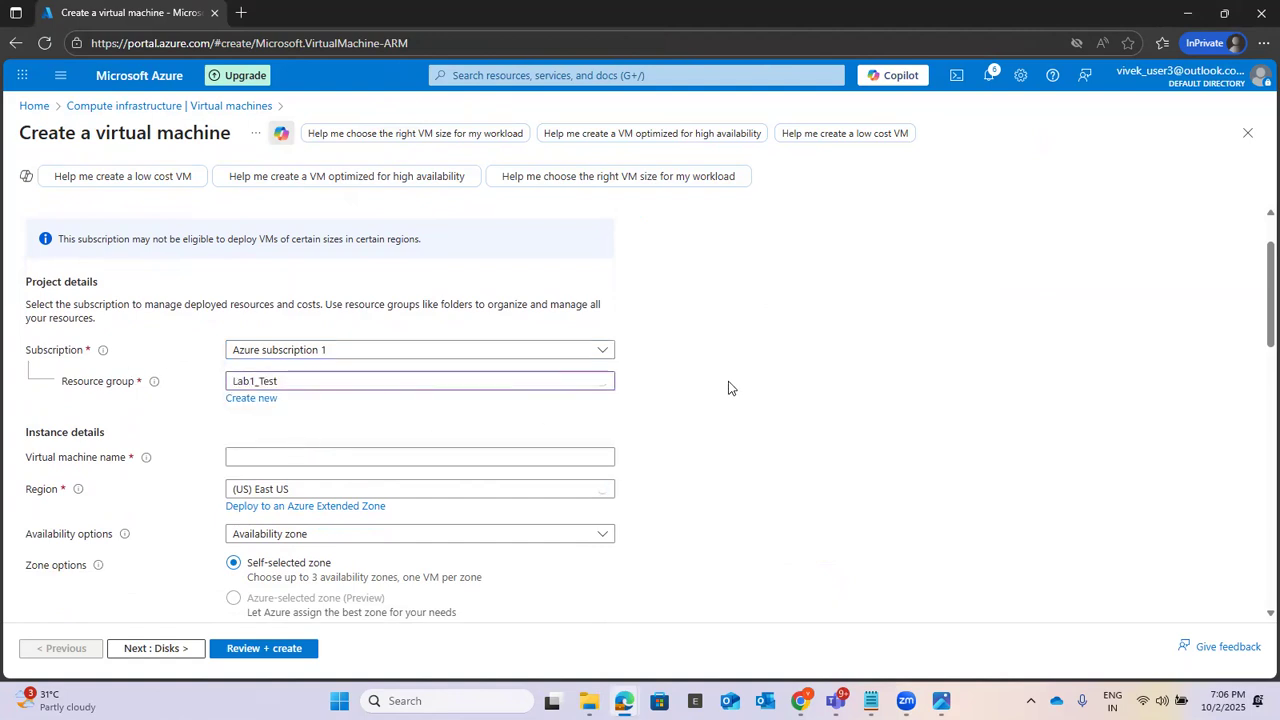
Step: Name the virtual machine SalesVM1 and check the machine layout in the vnet peering.png diagram
scroll(784, 362, down, 1)
click(466, 375)
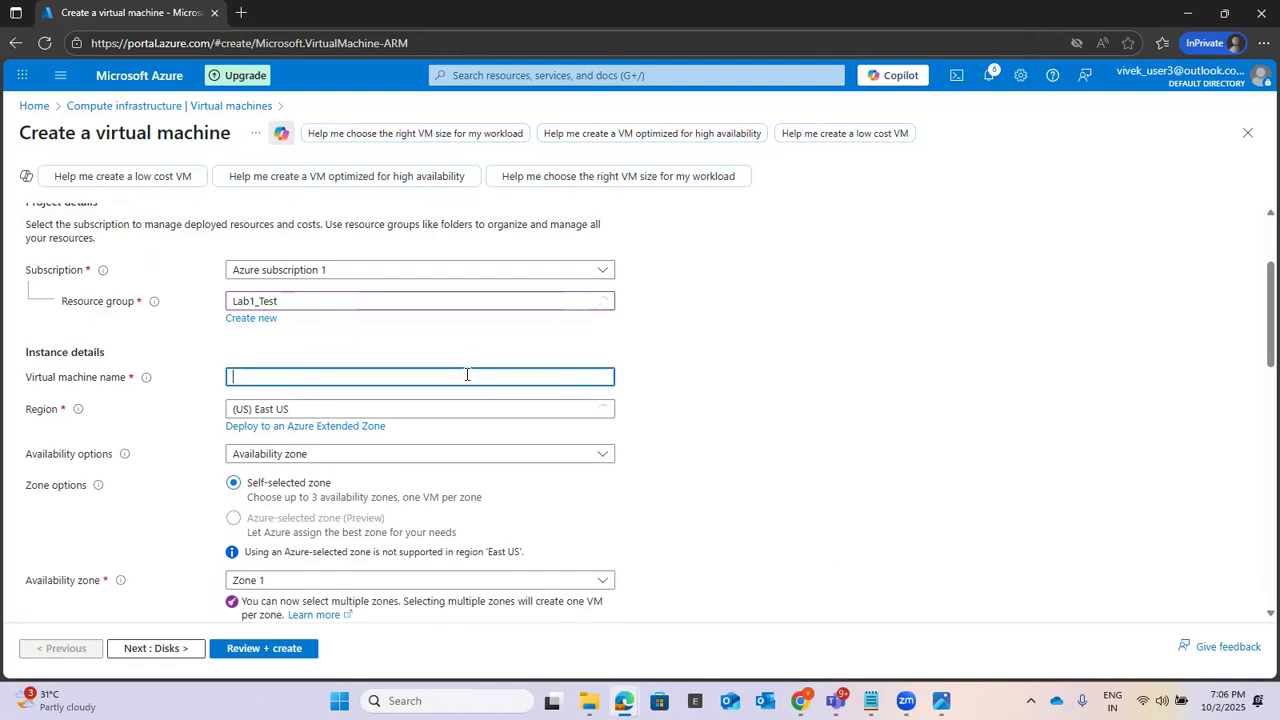
text(Sales_Vm)
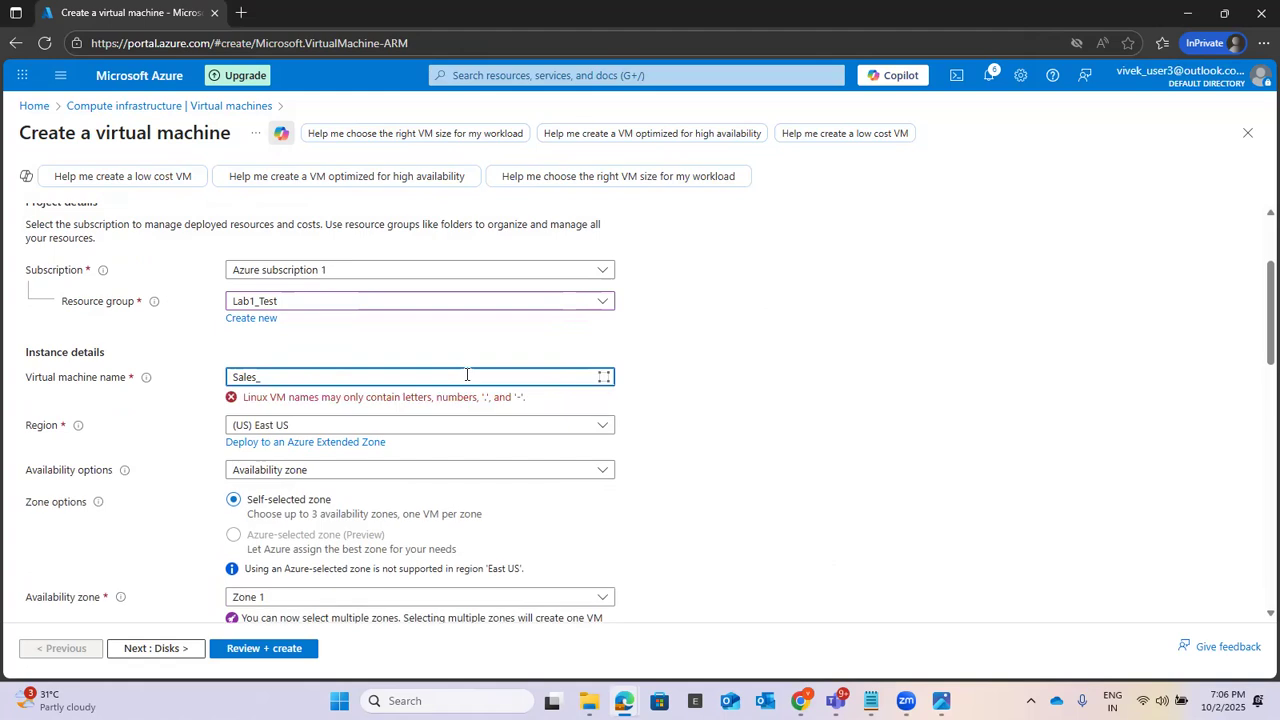
key(BackSpace)
text(M1)
key(BackSpace)
key(BackSpace)
key(BackSpace)
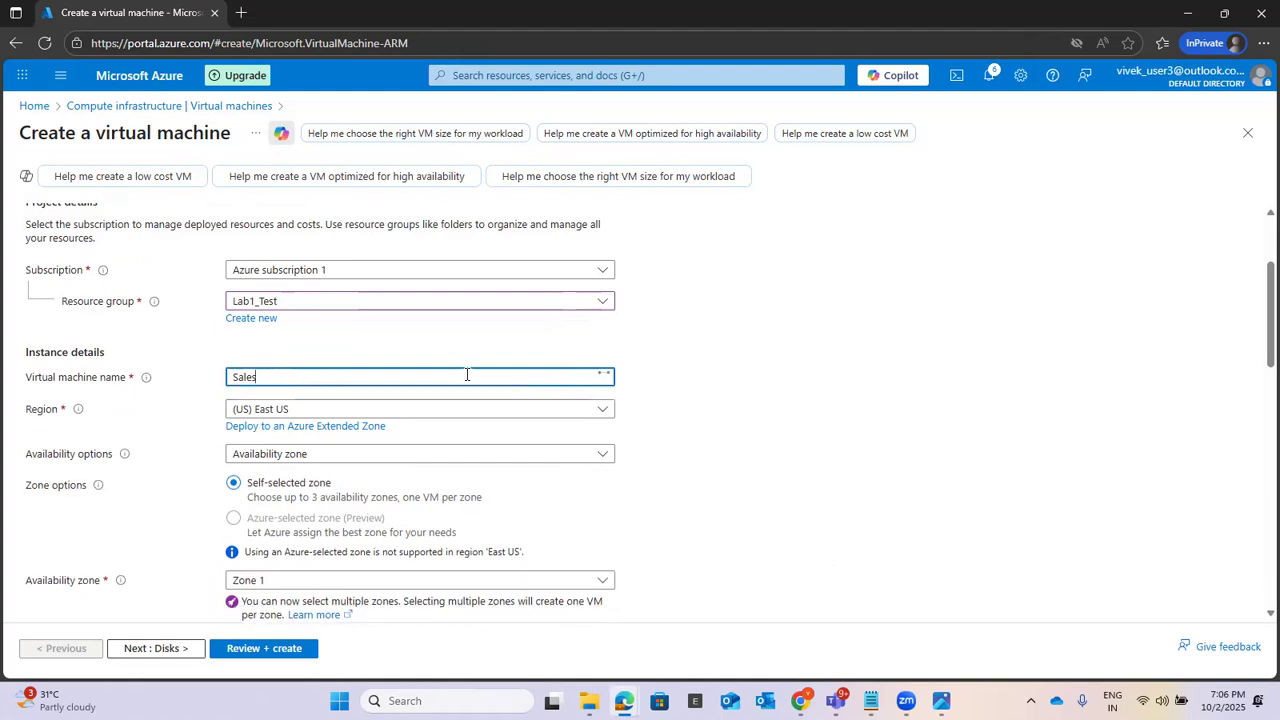
text(VM1)
click(941, 700)
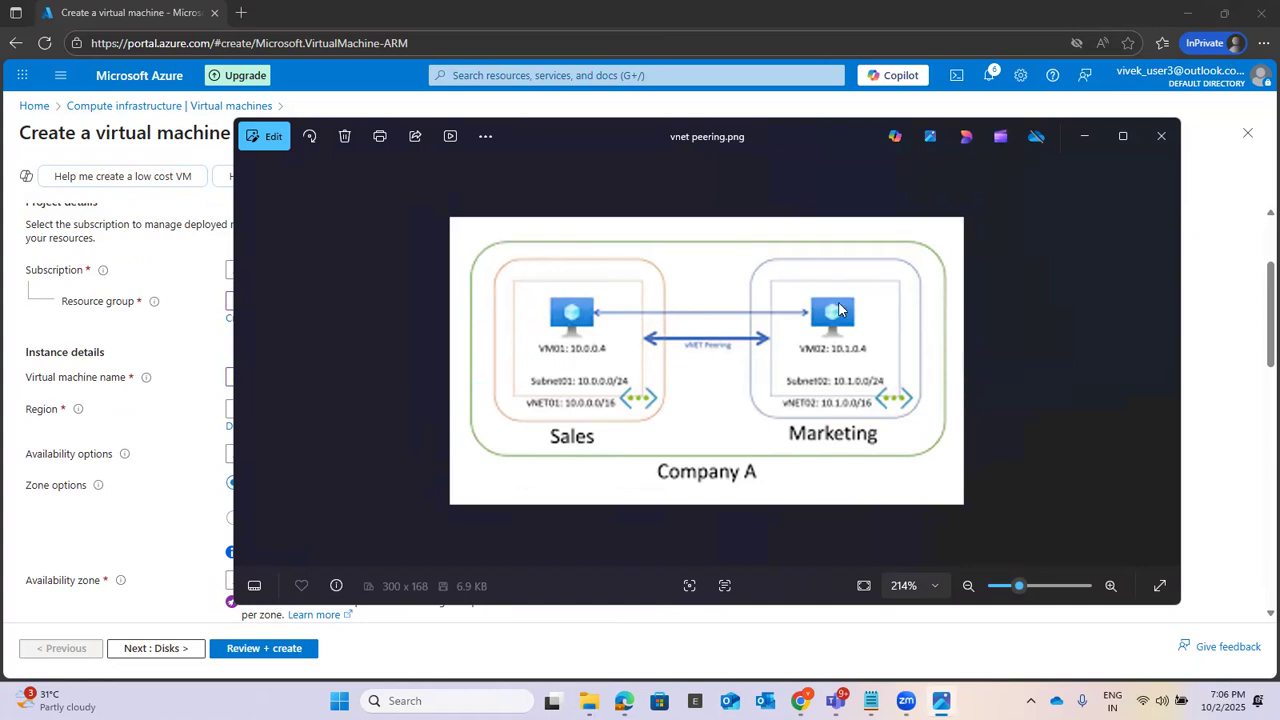
click(1081, 136)
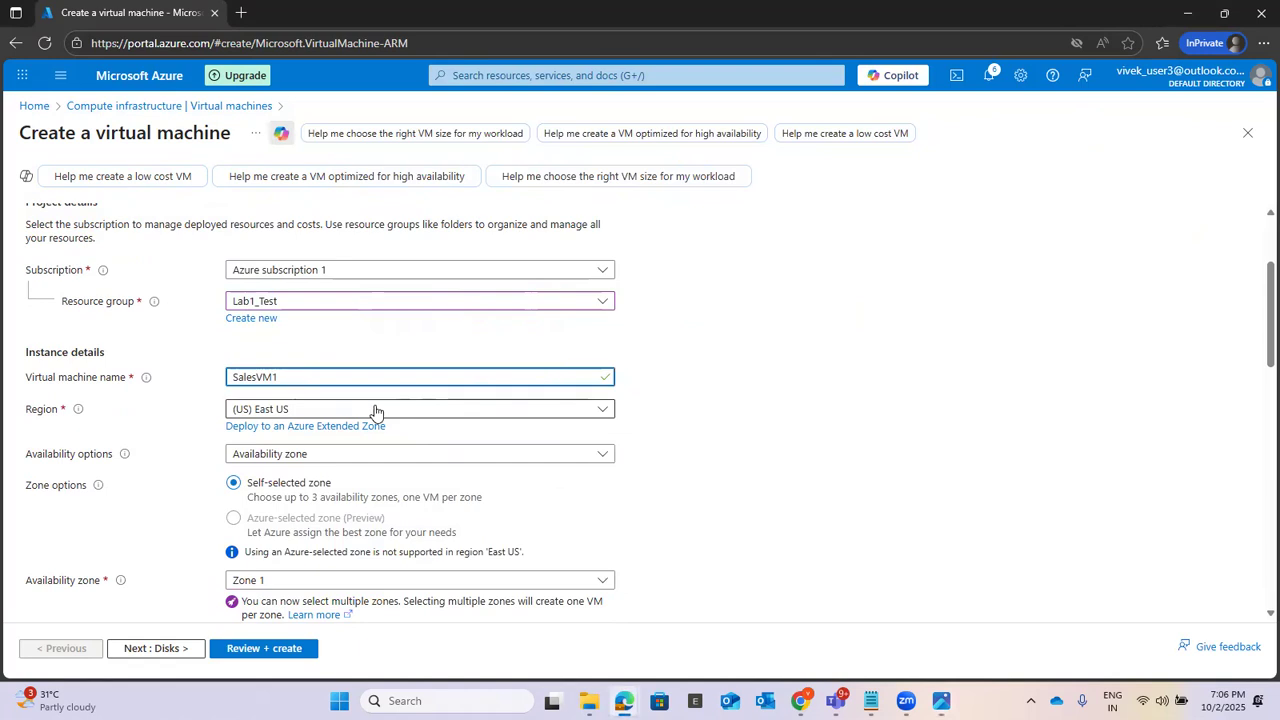
Step: Keep the region as (US) East US and the availability option as Availability zone
click(310, 410)
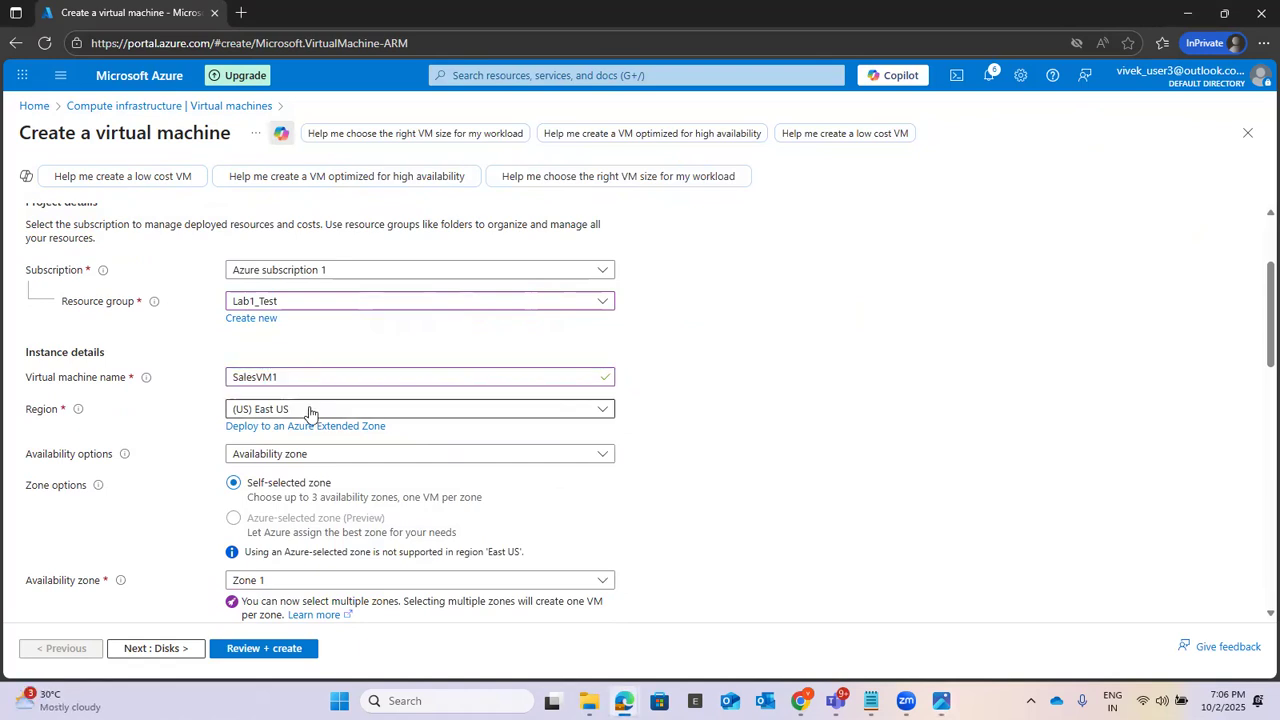
click(310, 410)
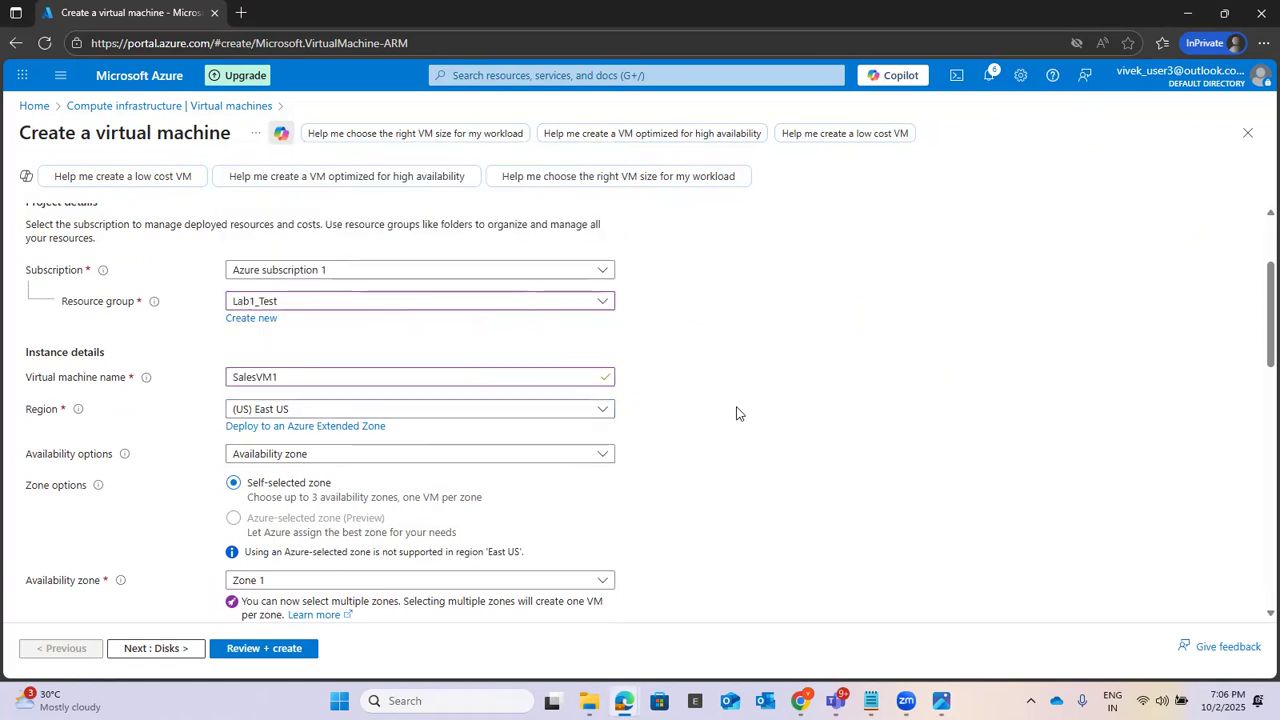
scroll(737, 412, down, 2)
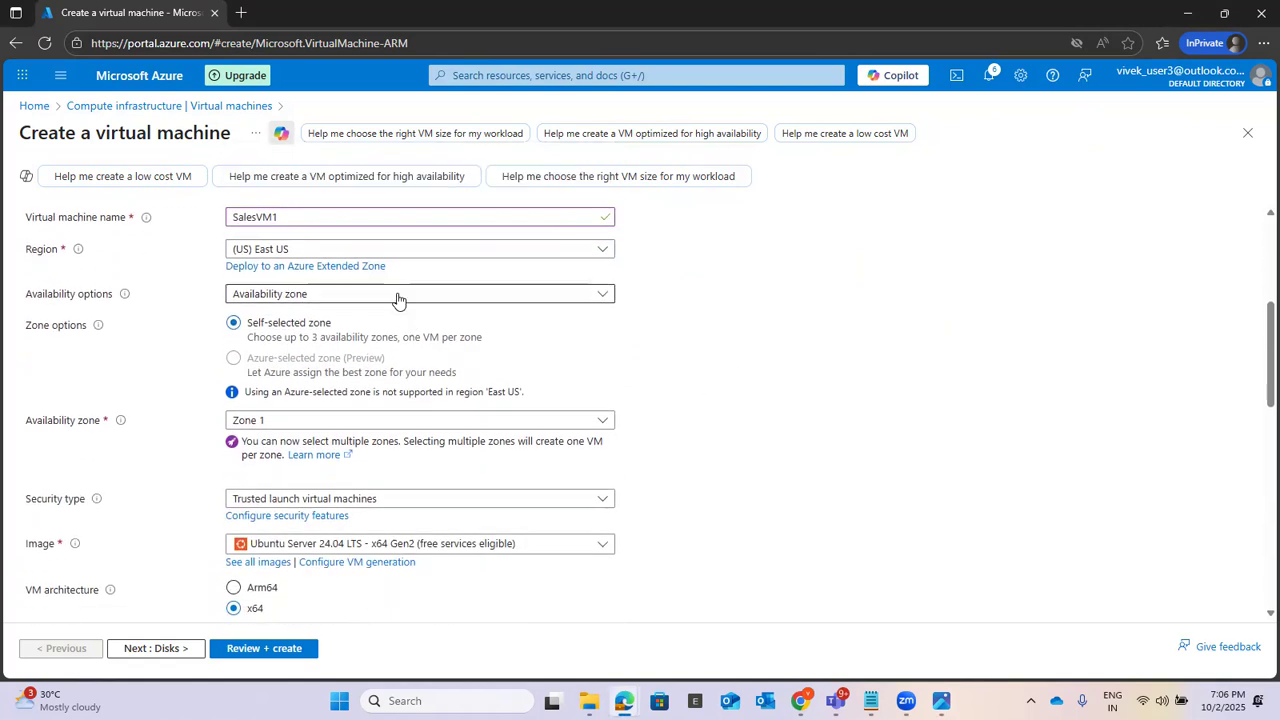
click(397, 297)
click(357, 352)
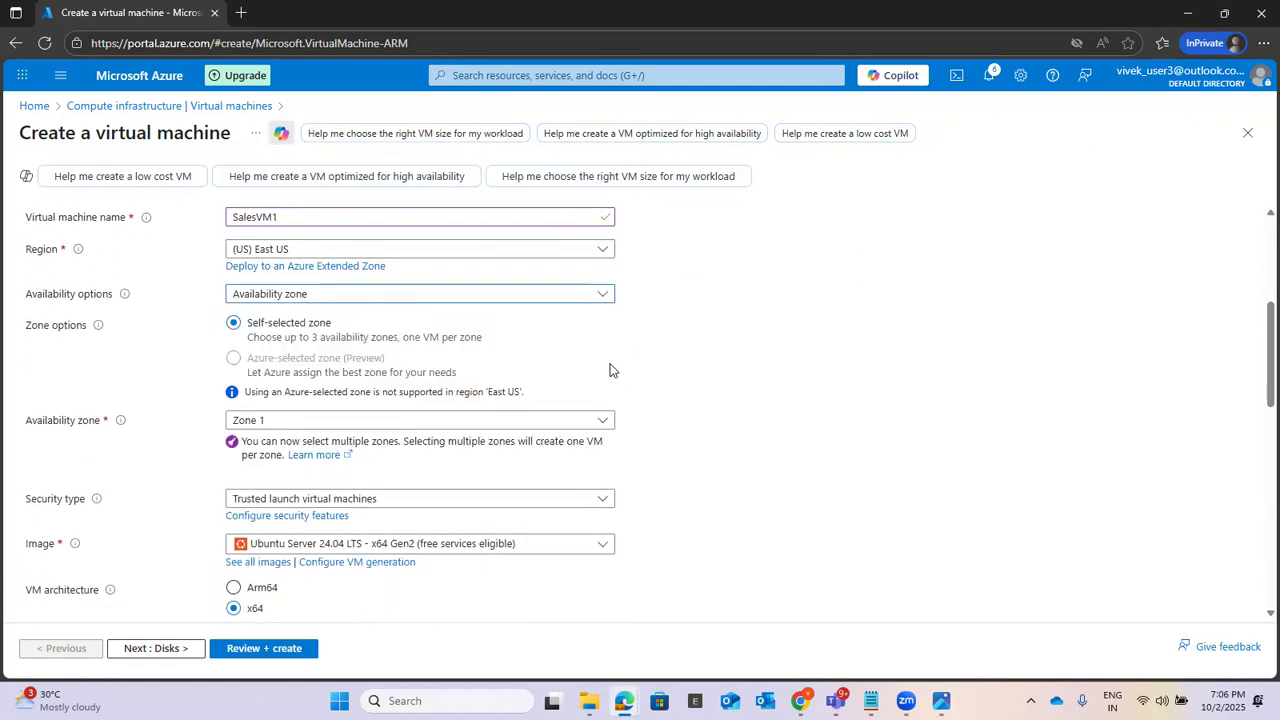
Step: Set the virtual machine's image to Windows Server 2019 Datacenter - x64 Gen2
scroll(799, 346, down, 1)
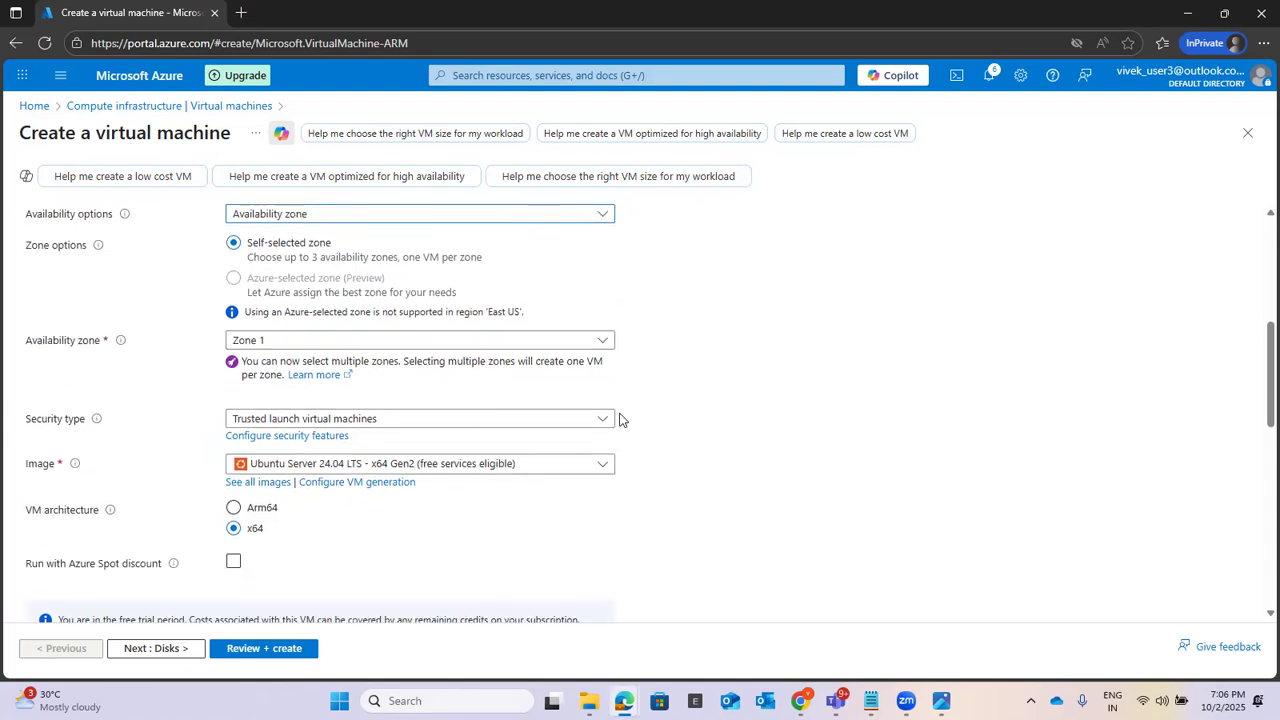
click(439, 463)
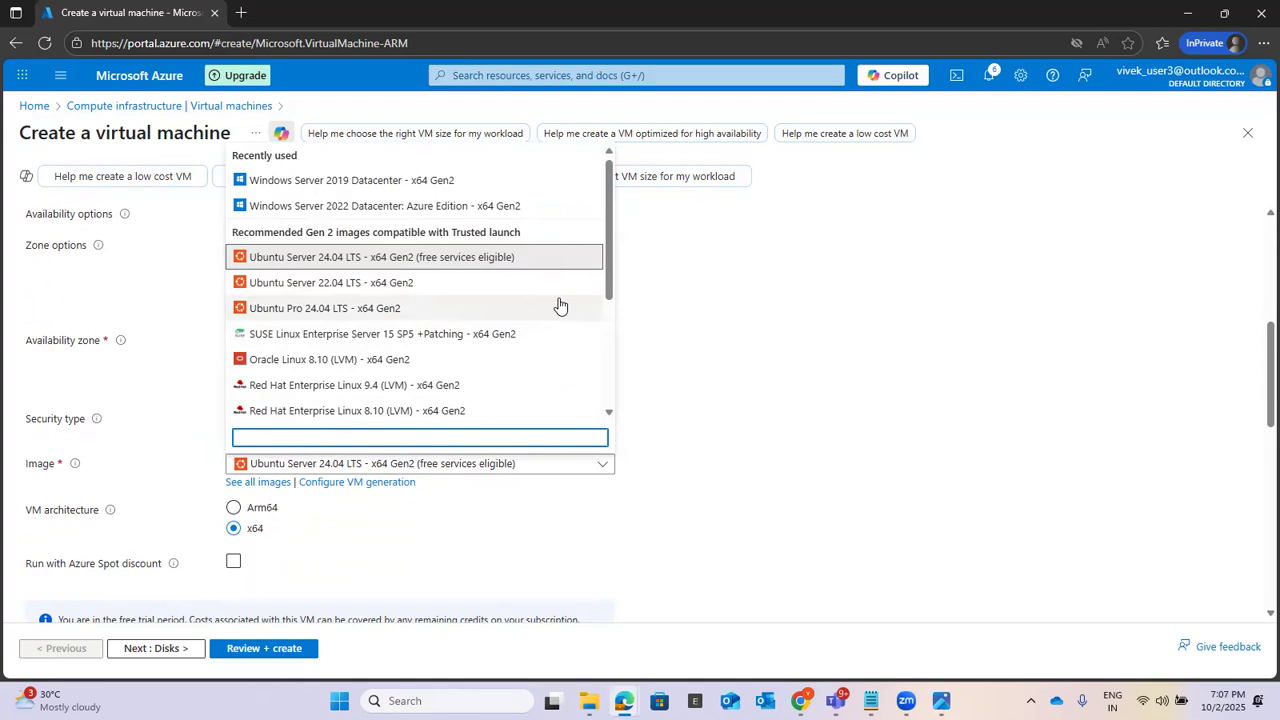
click(491, 183)
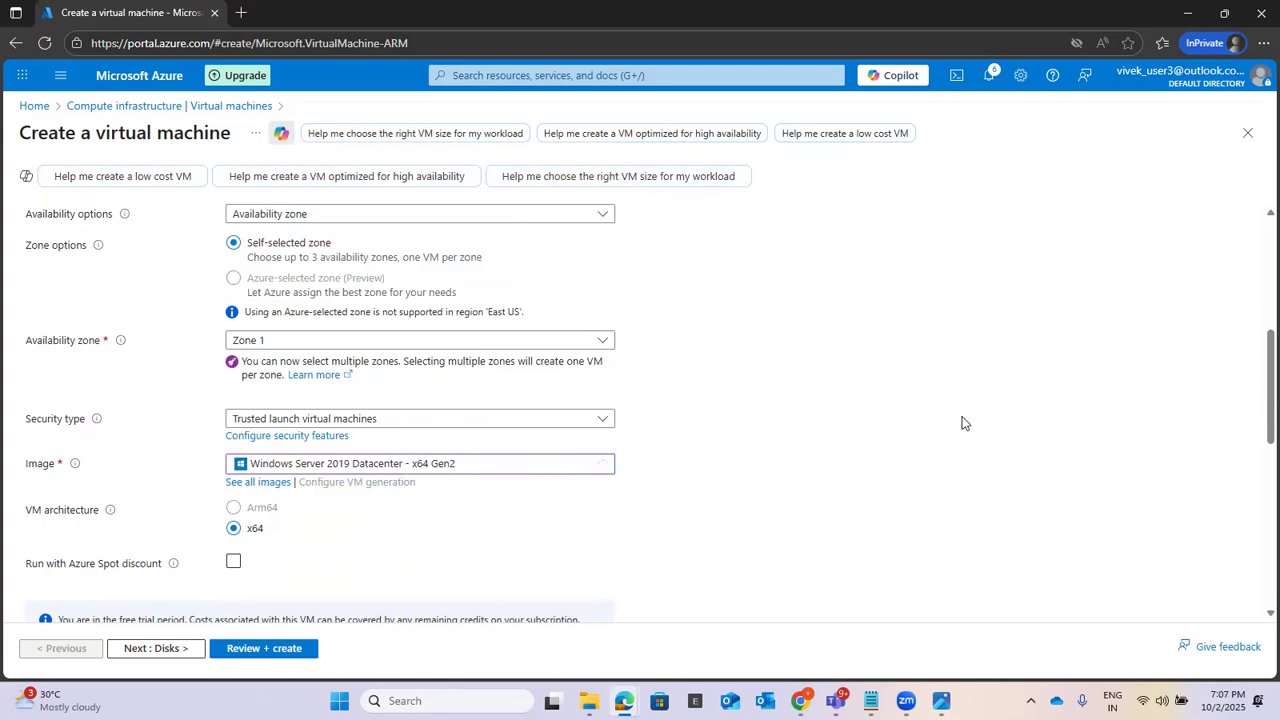
Step: Change the availability zone selection so that only Zone 2 is chosen
scroll(938, 368, down, 3)
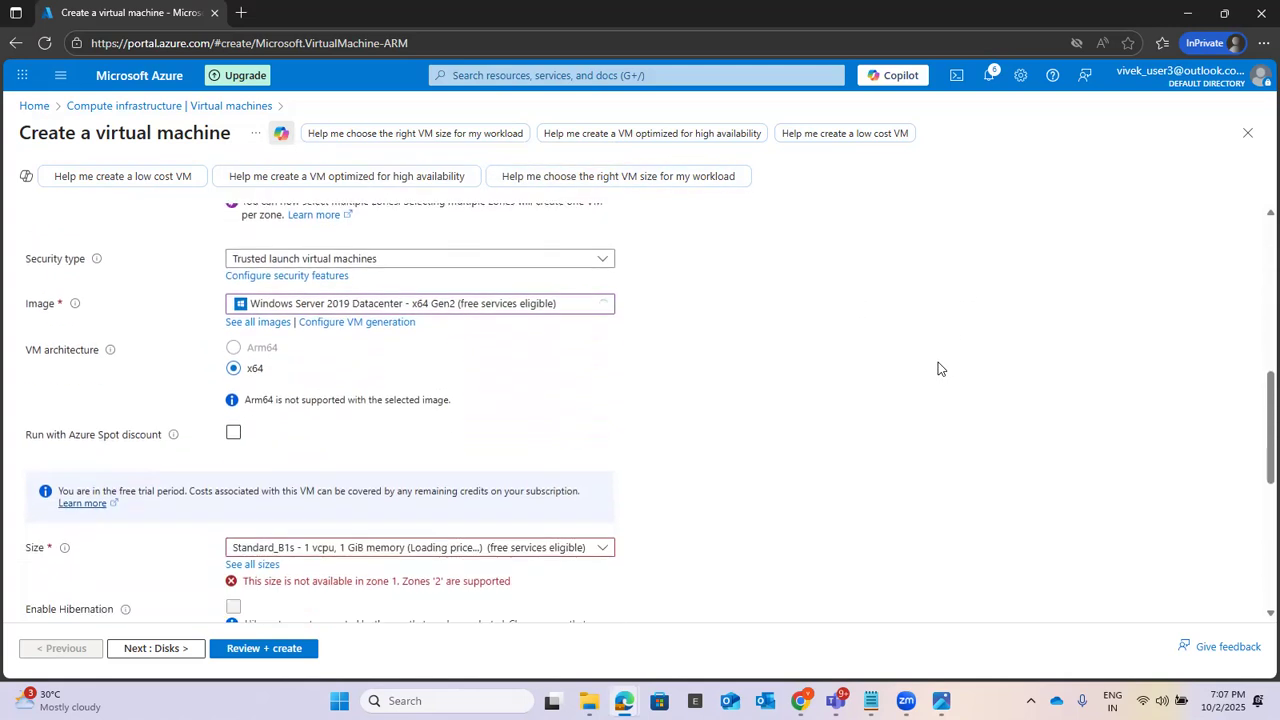
scroll(938, 368, down, 3)
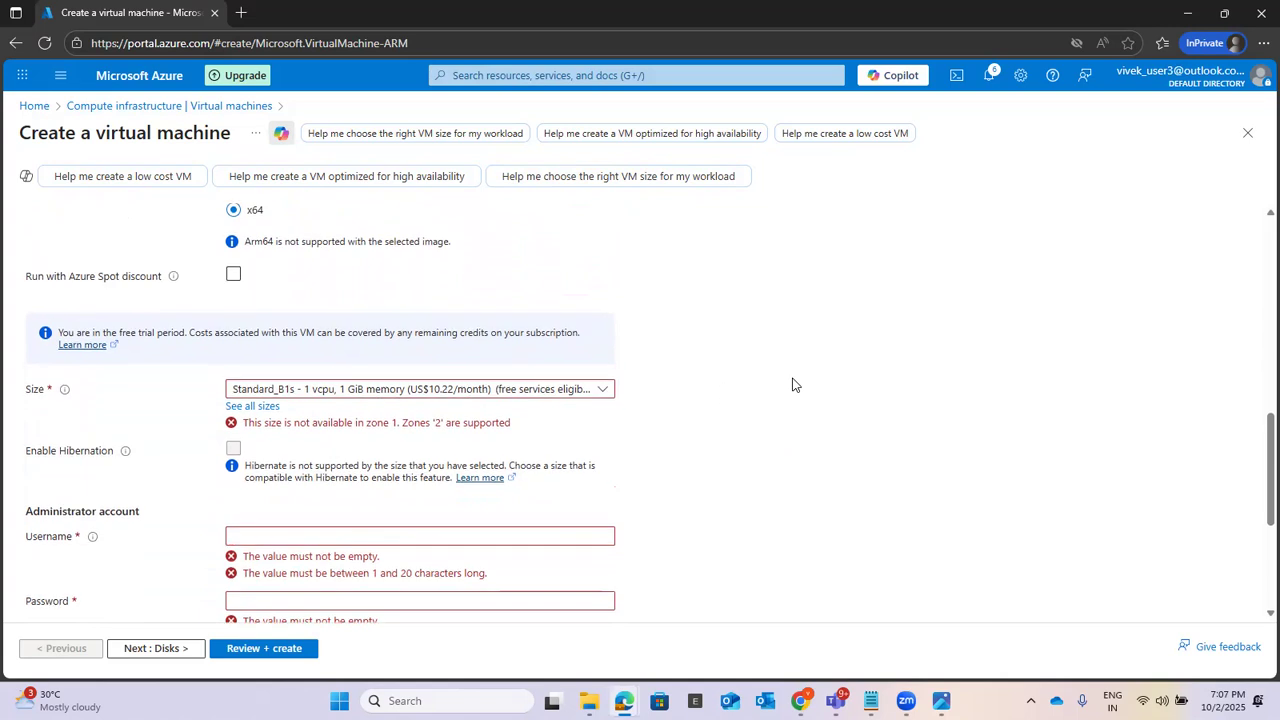
scroll(794, 383, up, 3)
click(414, 262)
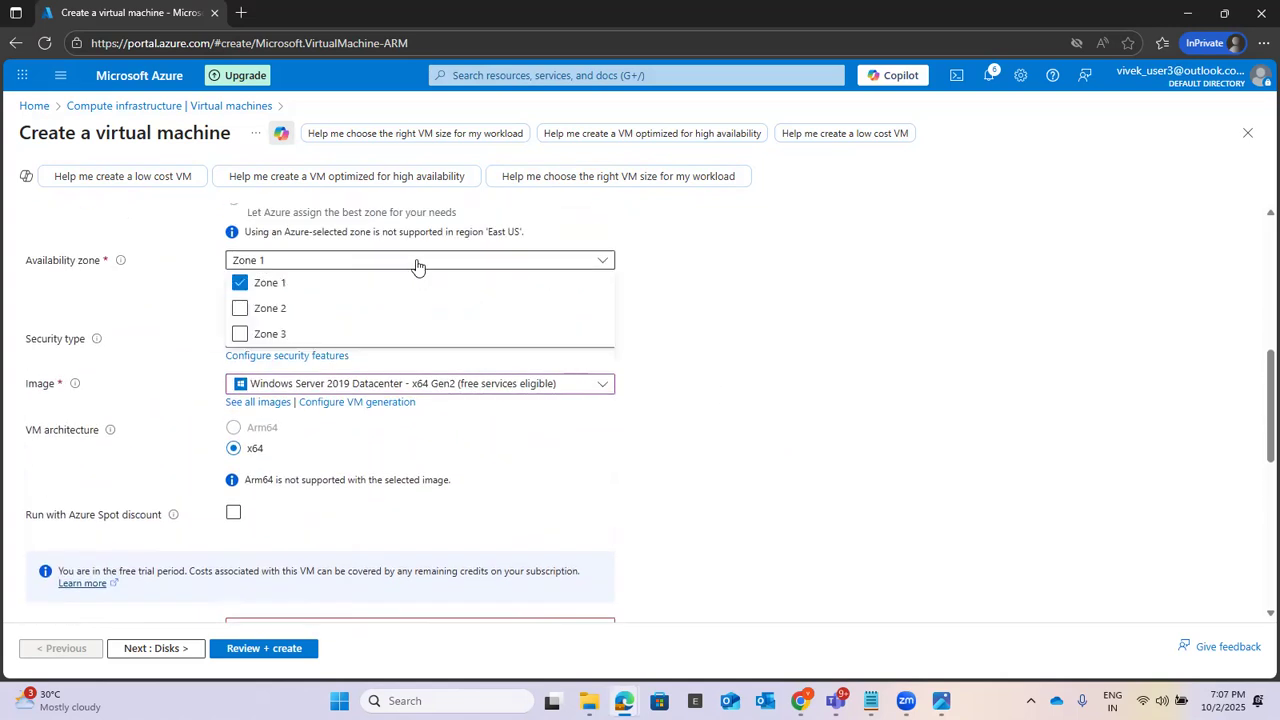
click(280, 308)
click(277, 304)
click(240, 323)
click(621, 365)
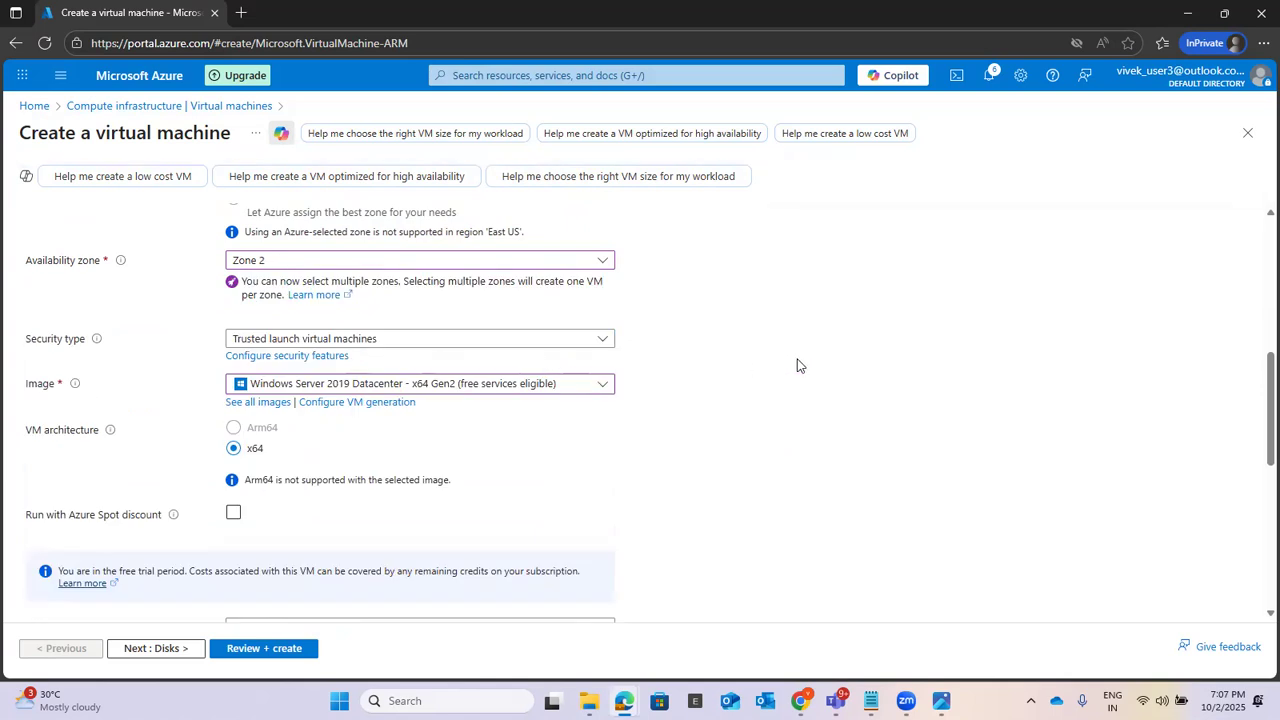
Step: Keep the Windows Server 2019 Datacenter - x64 Gen2 image and set the size to Standard_D2alds_v6 with 2 vcpus and 4 GiB memory
scroll(797, 365, down, 2)
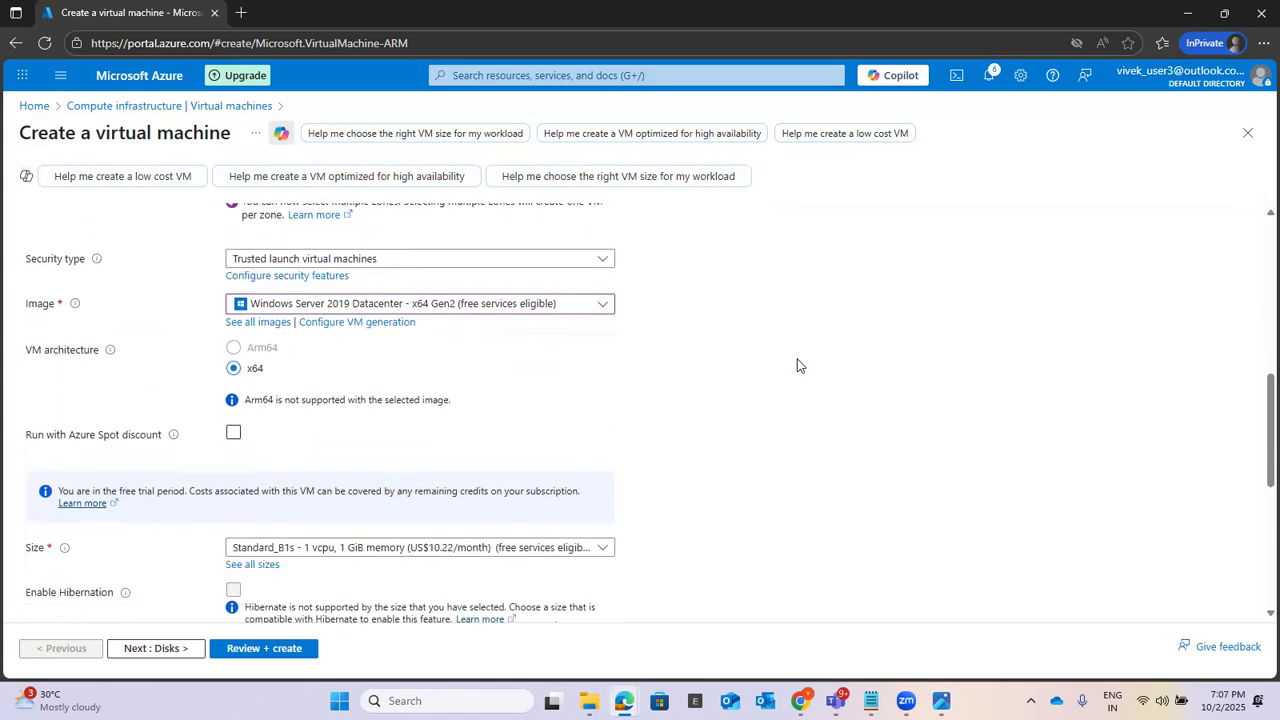
click(599, 309)
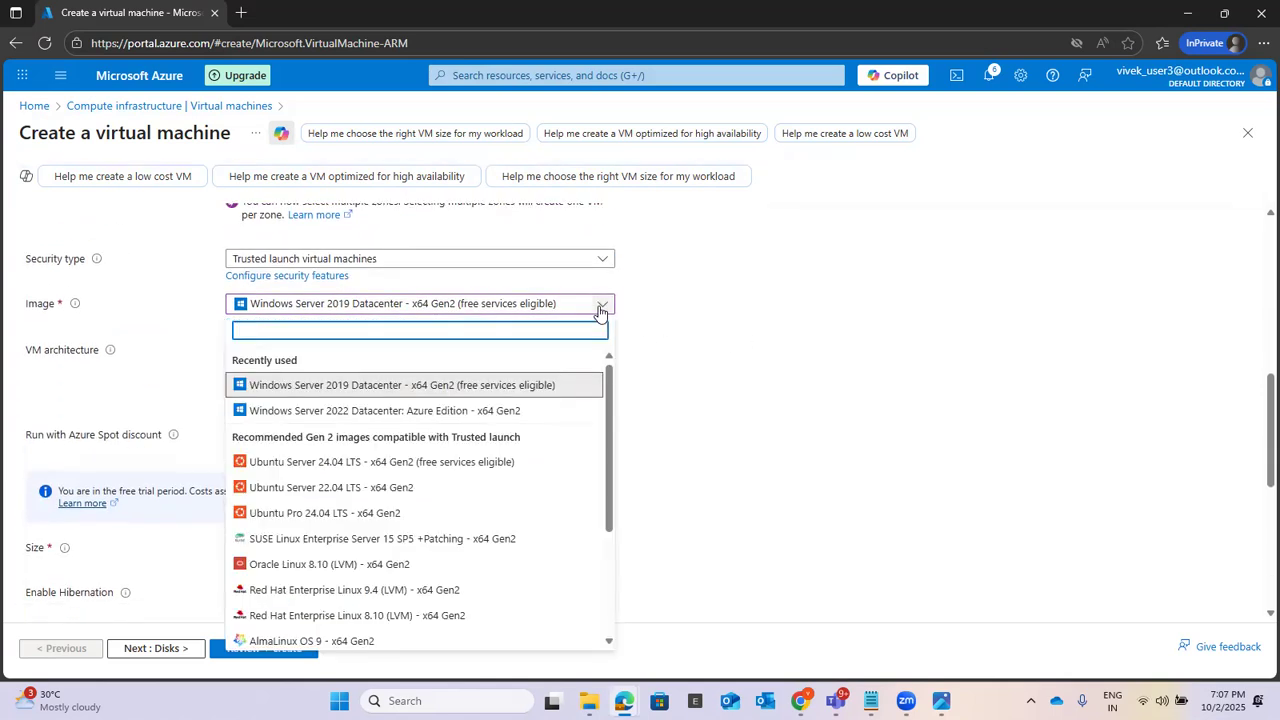
click(548, 390)
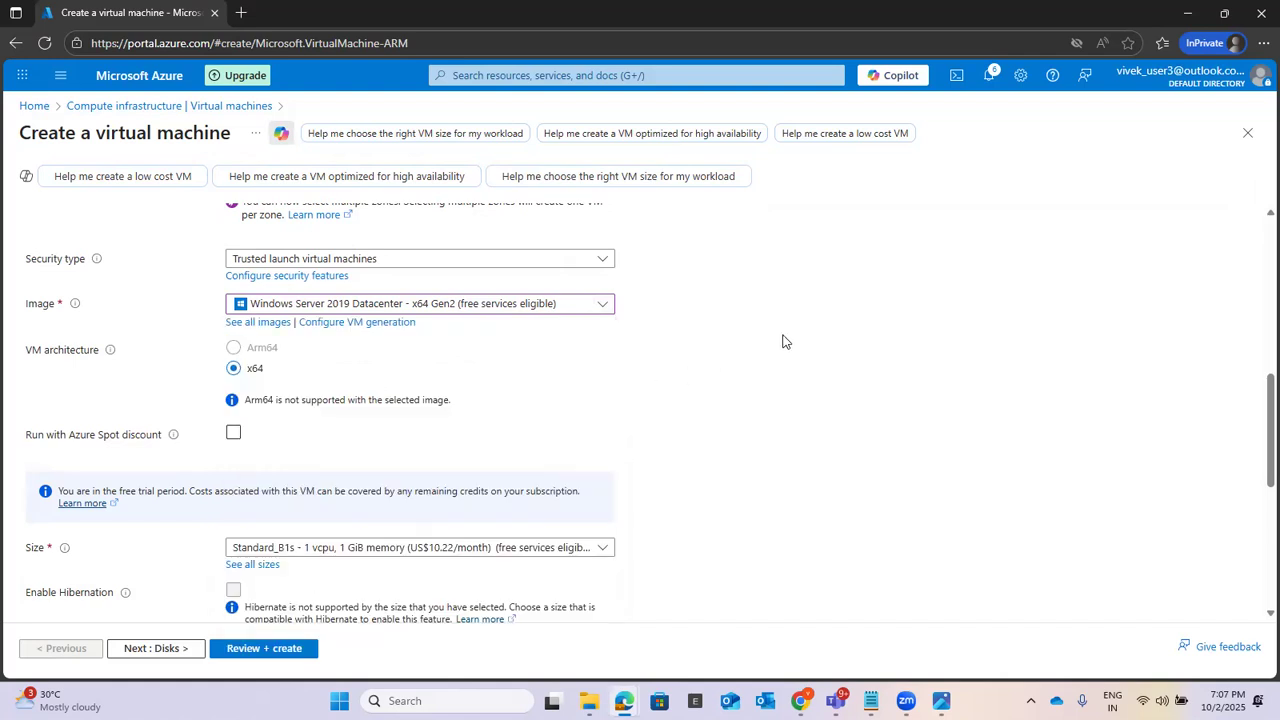
scroll(783, 341, down, 2)
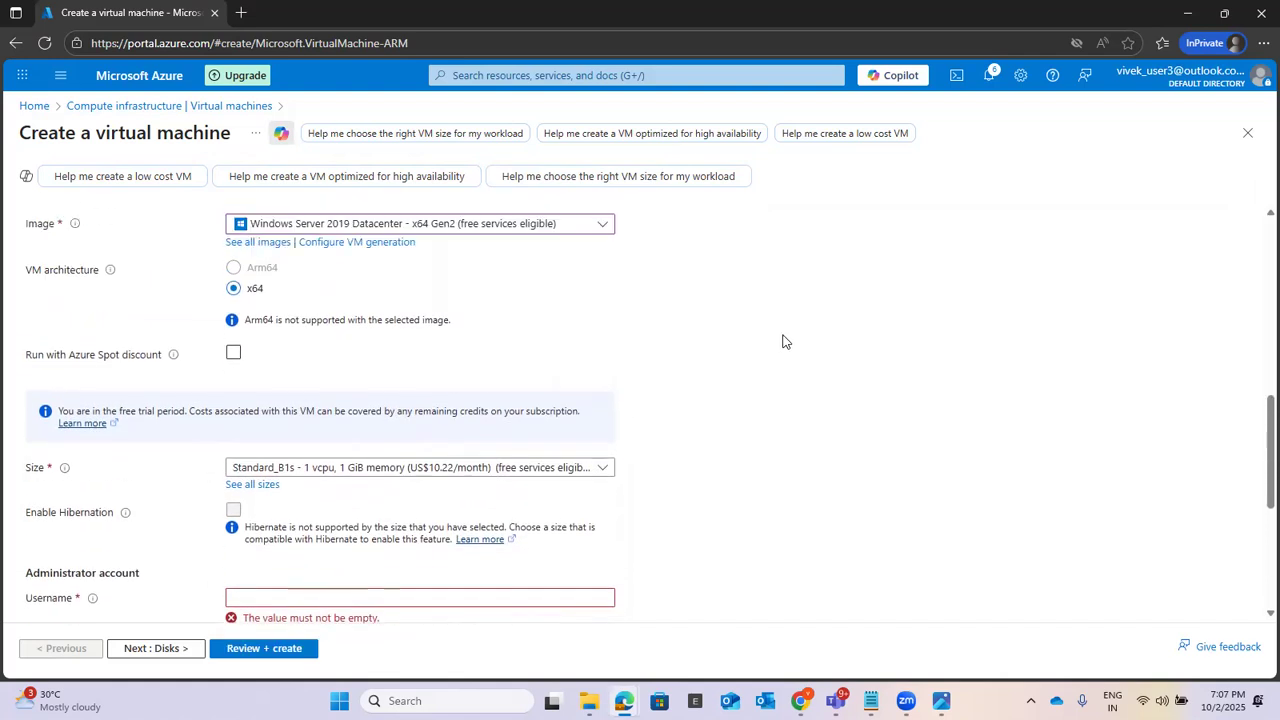
scroll(783, 341, down, 2)
click(599, 390)
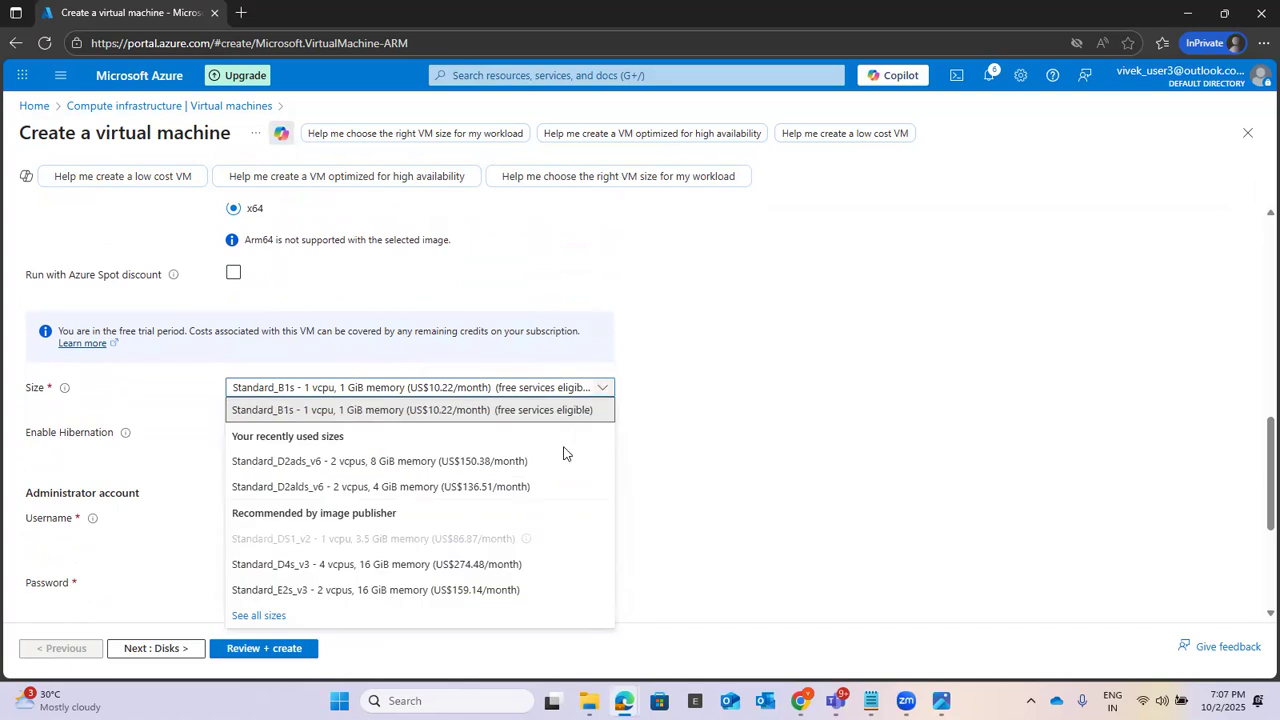
click(402, 487)
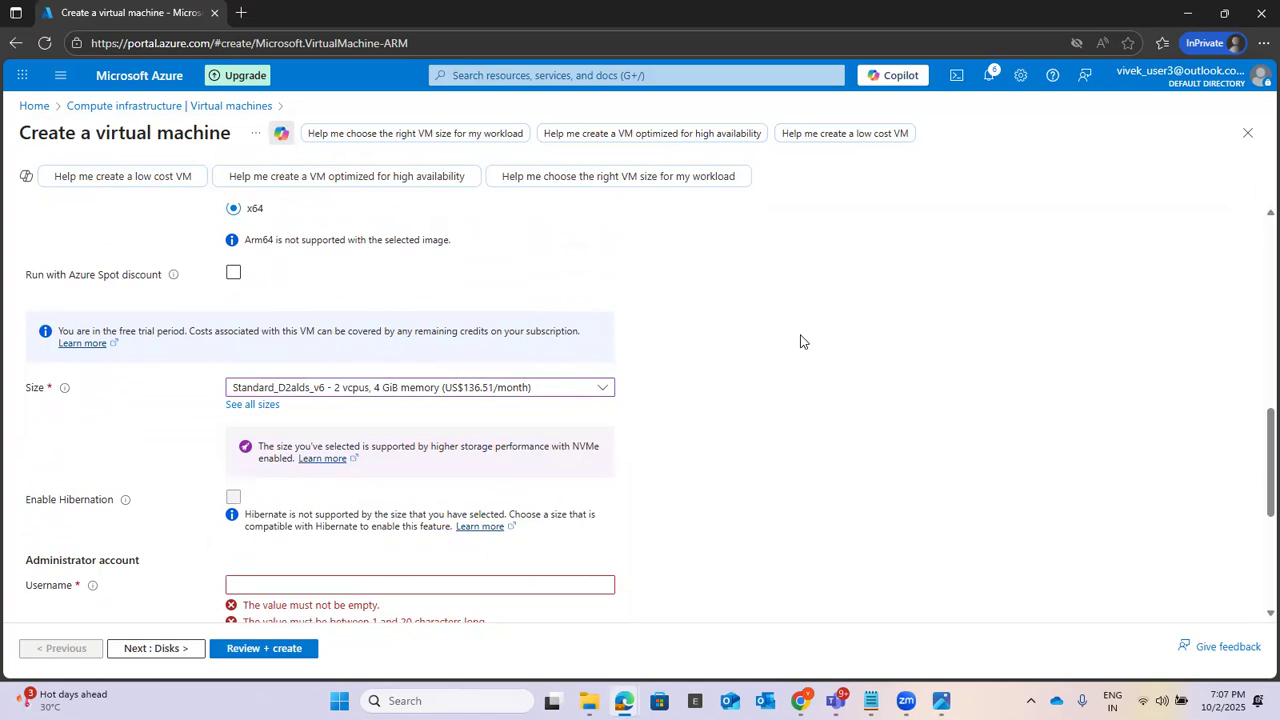
Step: Review the chosen instance settings and set the administrator account's username to userr
scroll(800, 342, down, 2)
scroll(800, 342, up, 1)
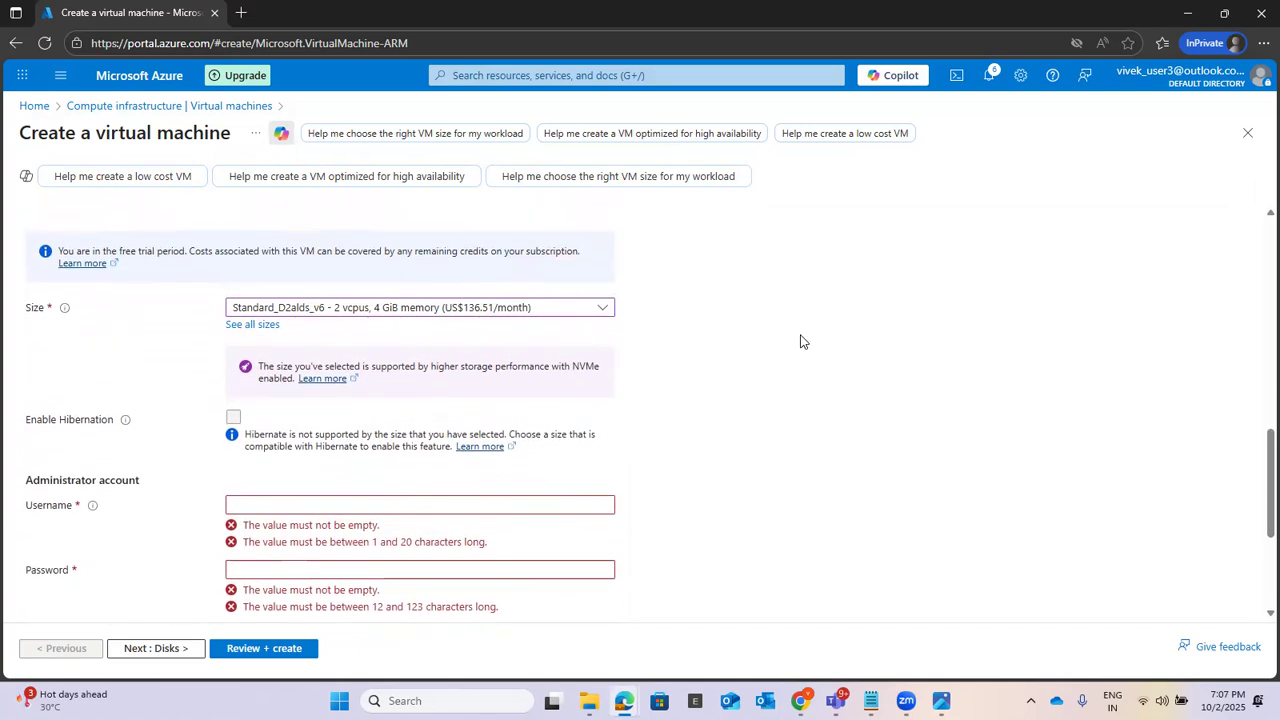
scroll(800, 342, up, 3)
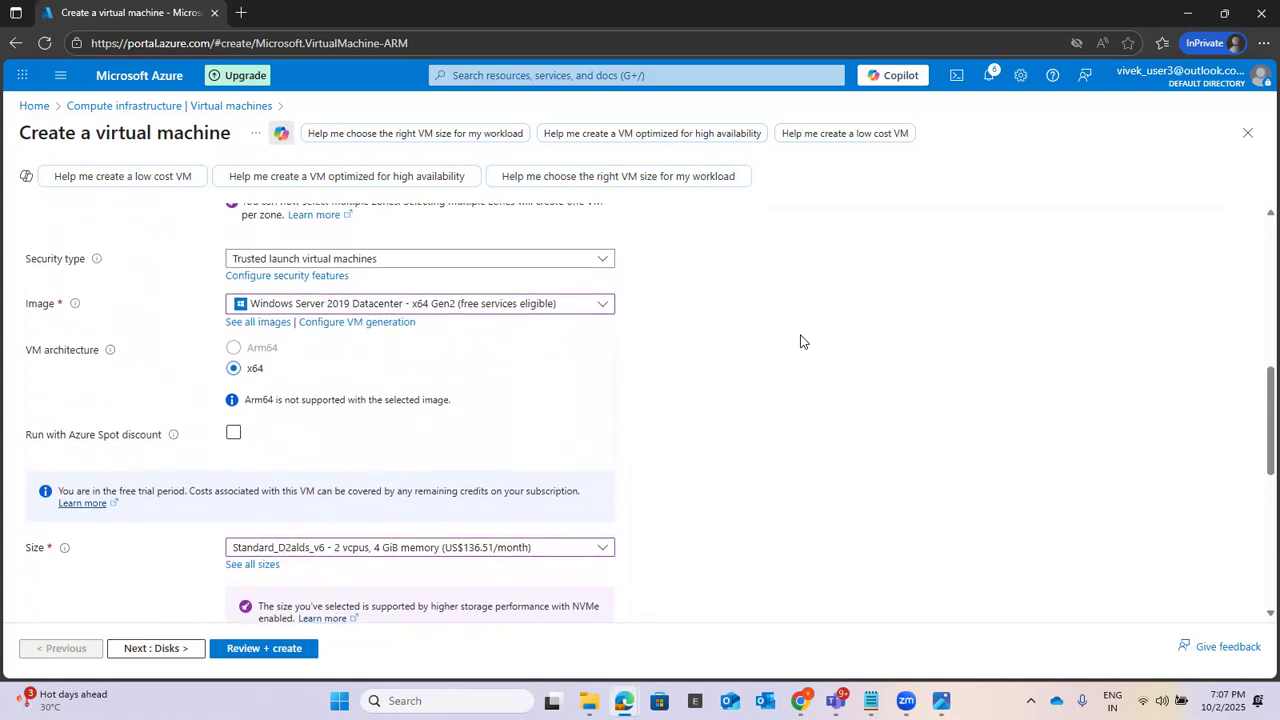
scroll(800, 342, up, 1)
scroll(800, 342, down, 3)
scroll(800, 342, down, 2)
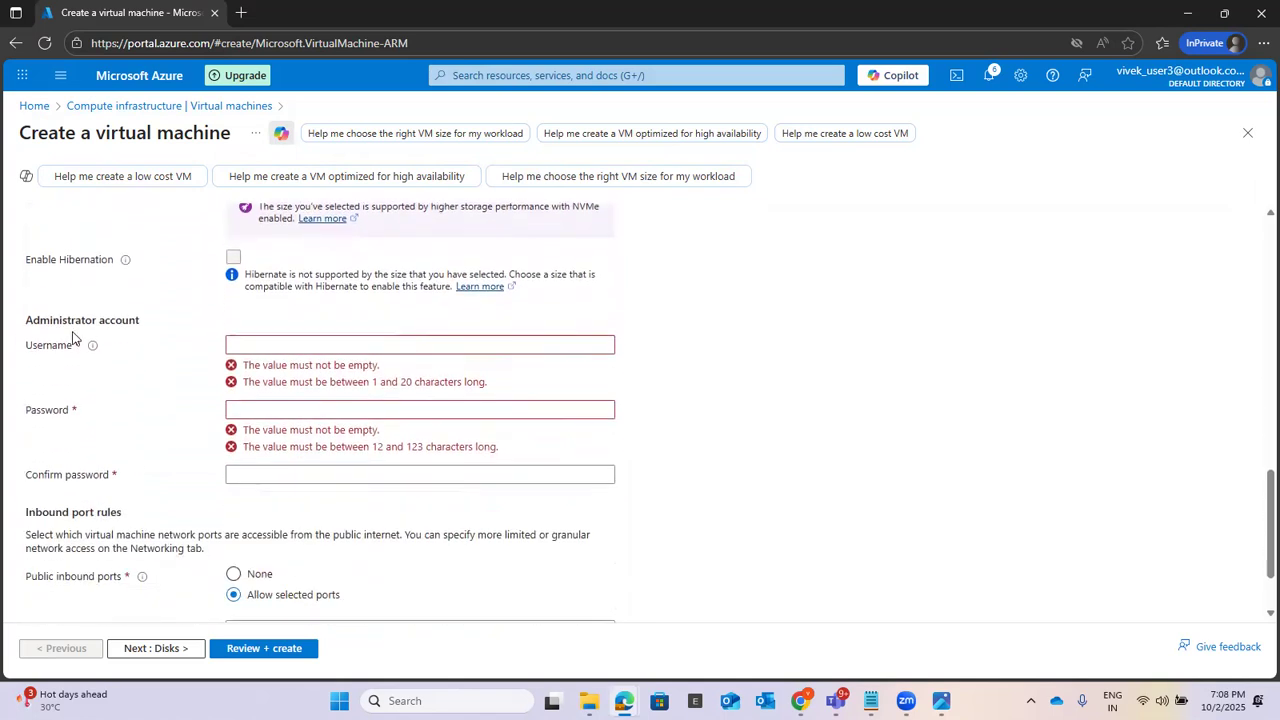
click(258, 343)
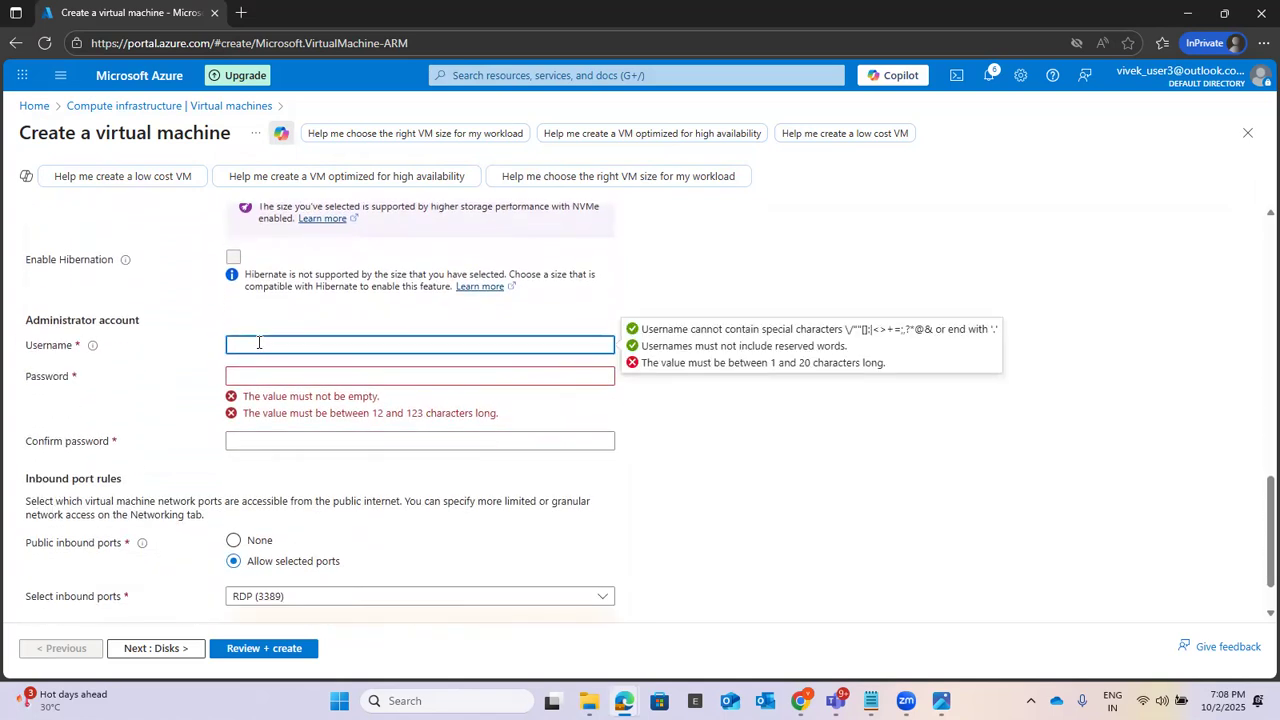
text(userr)
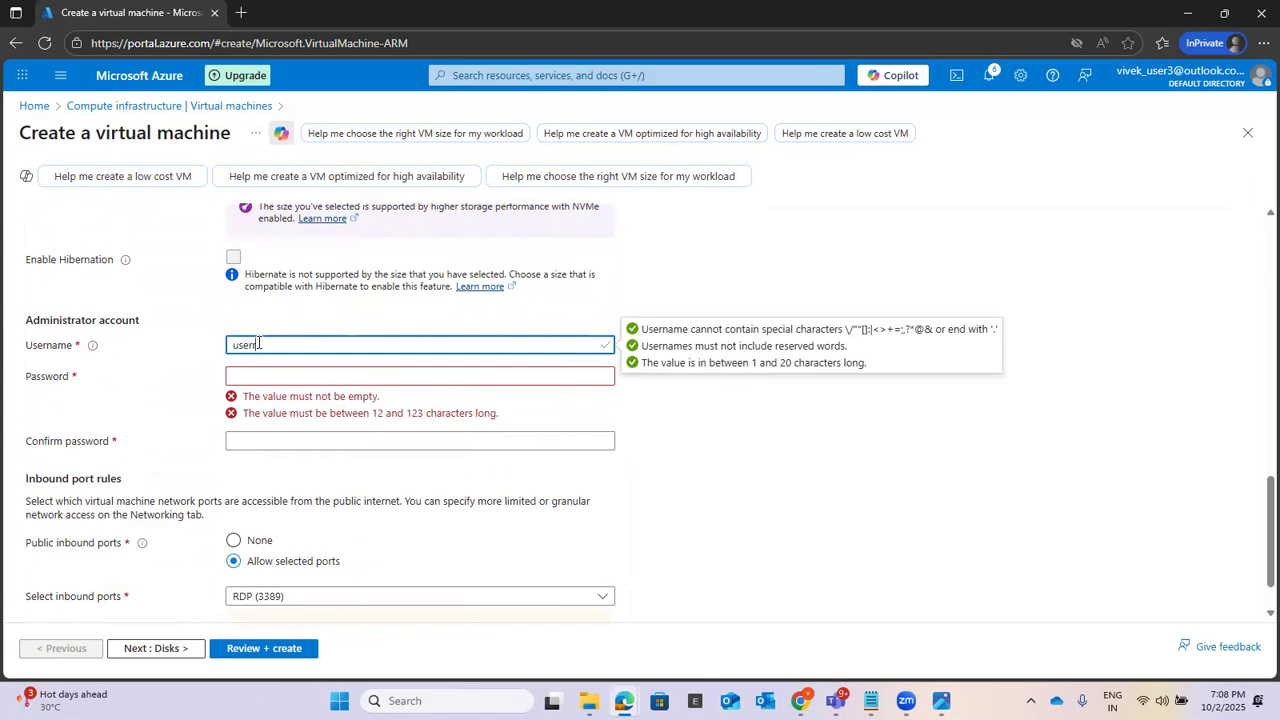
Step: Enter a password of at least 12 characters for the administrator account, clearing the first entry and retyping it
key(Tab)
text(P••••••••)
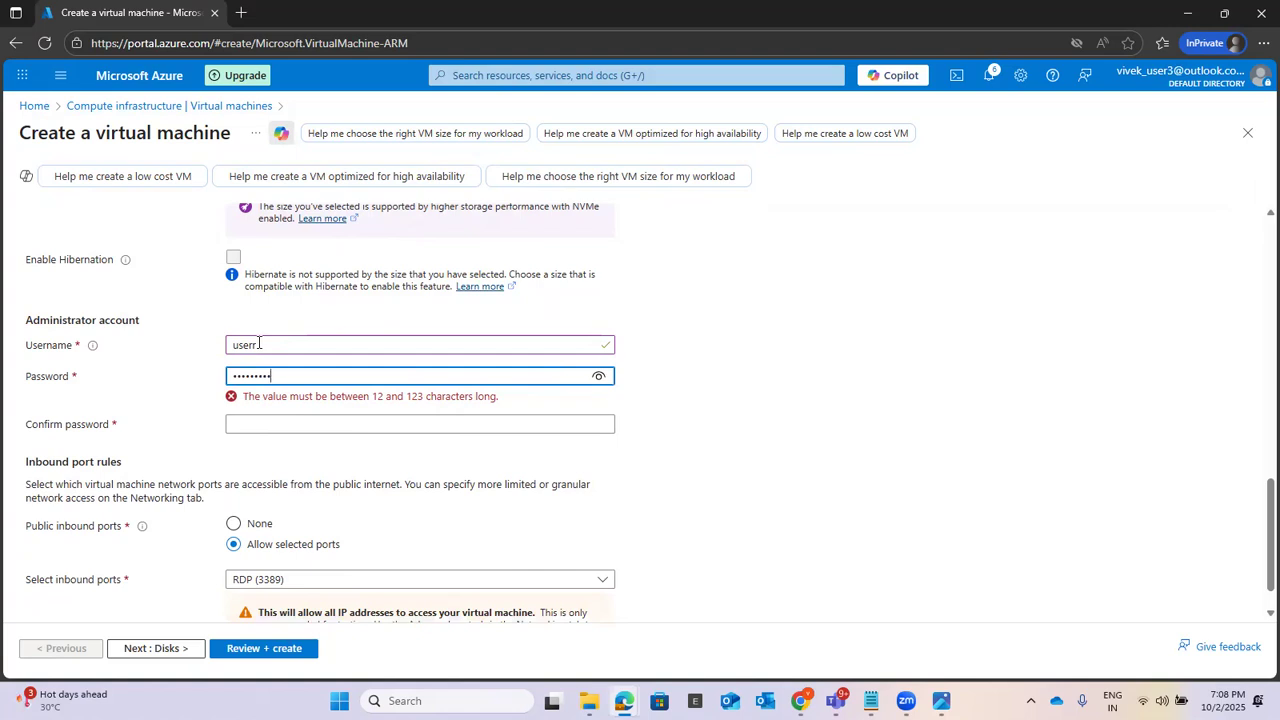
key(BackSpace)
key(BackSpace)
key(BackSpace)
key(BackSpace)
key(BackSpace)
key(BackSpace)
key(BackSpace)
key(BackSpace)
key(BackSpace)
text(P)
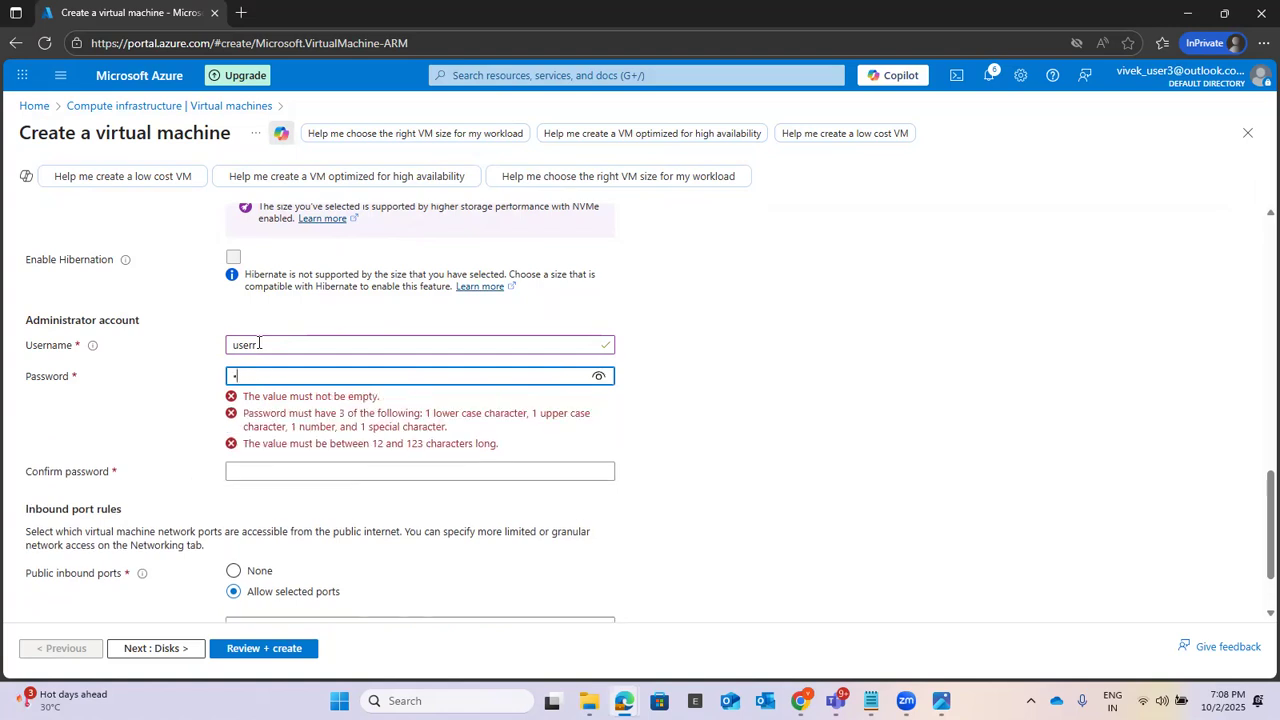
text(•••••)
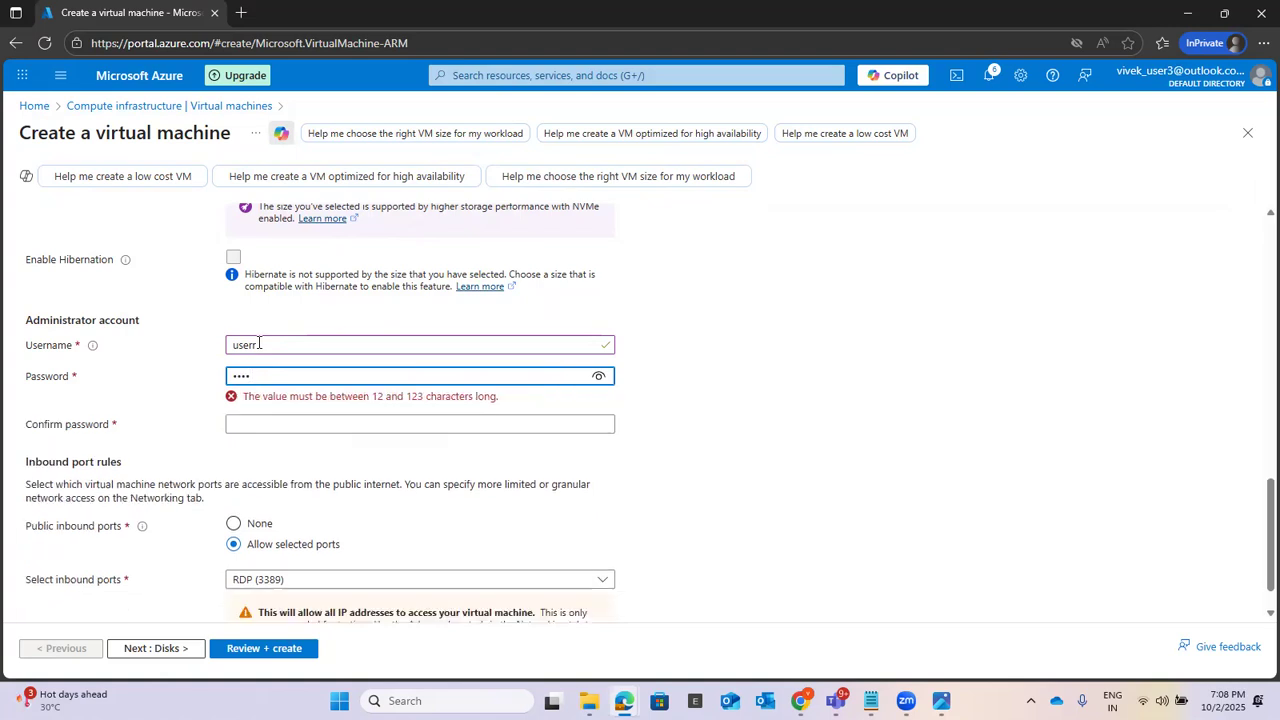
text(•••••)
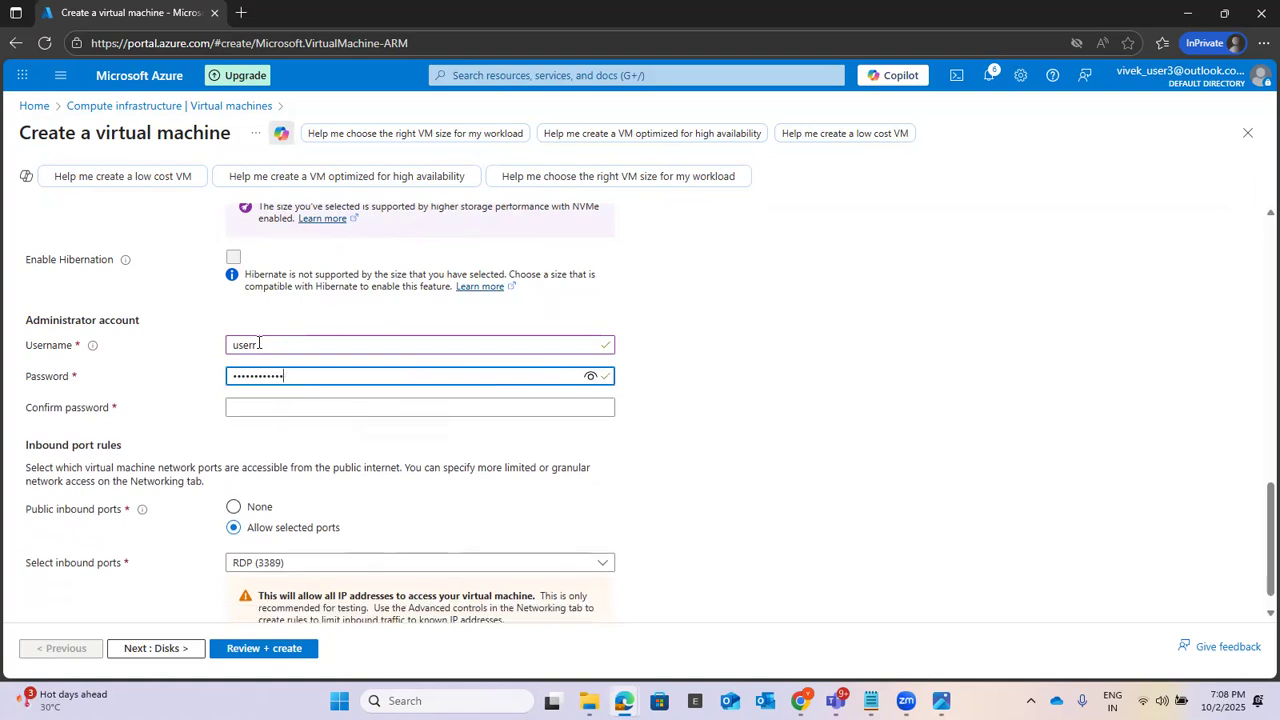
Step: Switch to Notepad, detach the untitled note from the Azure Networking window, and return to the virtual machine form in the Azure portal
mouse_move(871, 700)
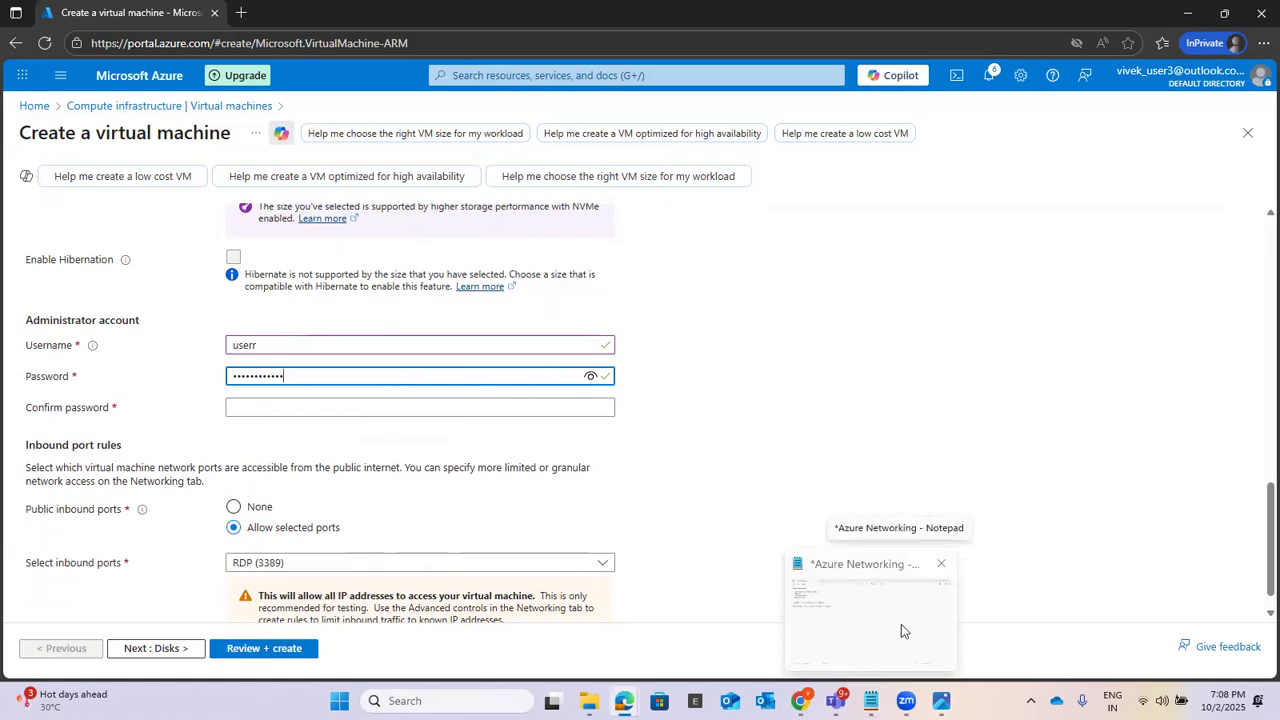
click(901, 630)
click(251, 13)
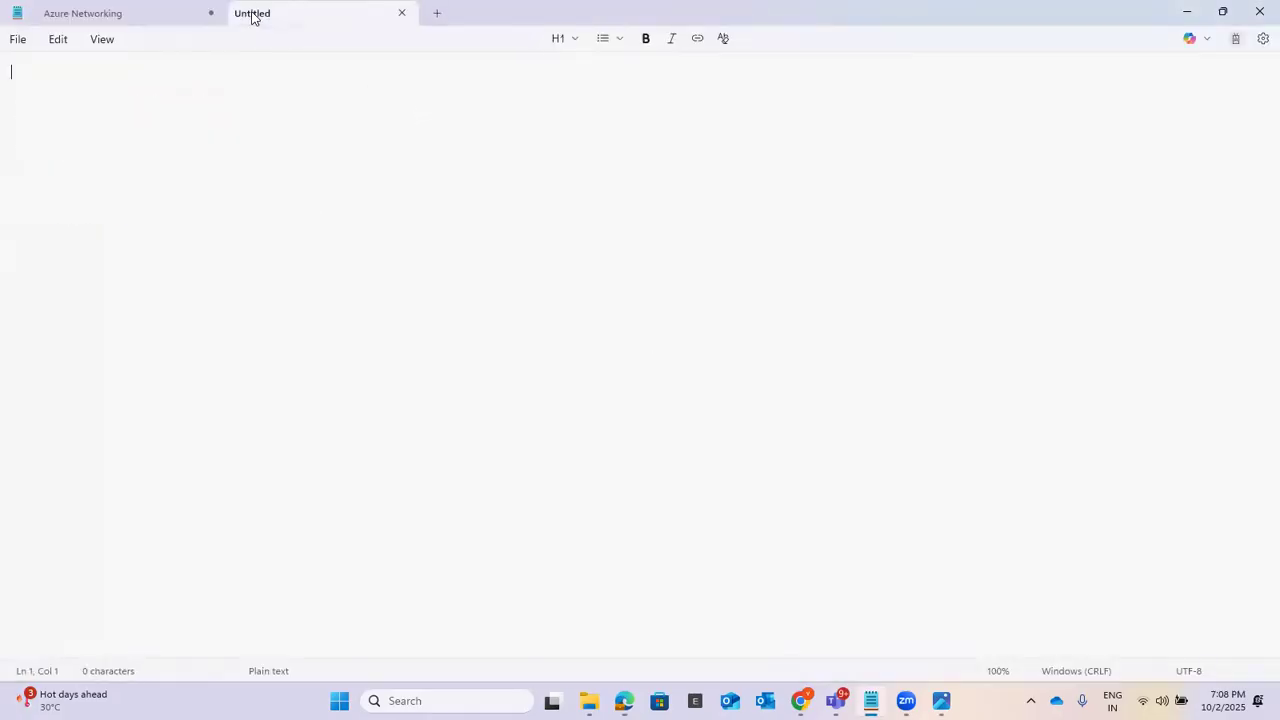
drag(323, 15, 952, 158)
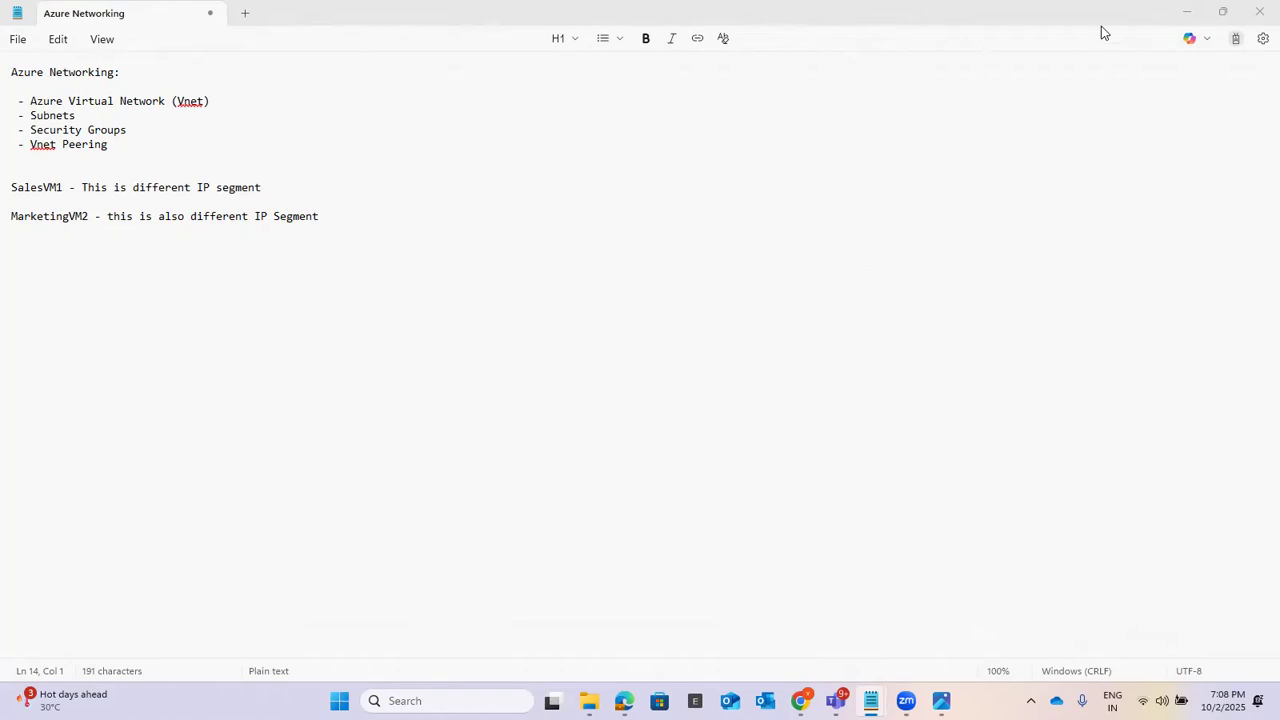
click(1187, 12)
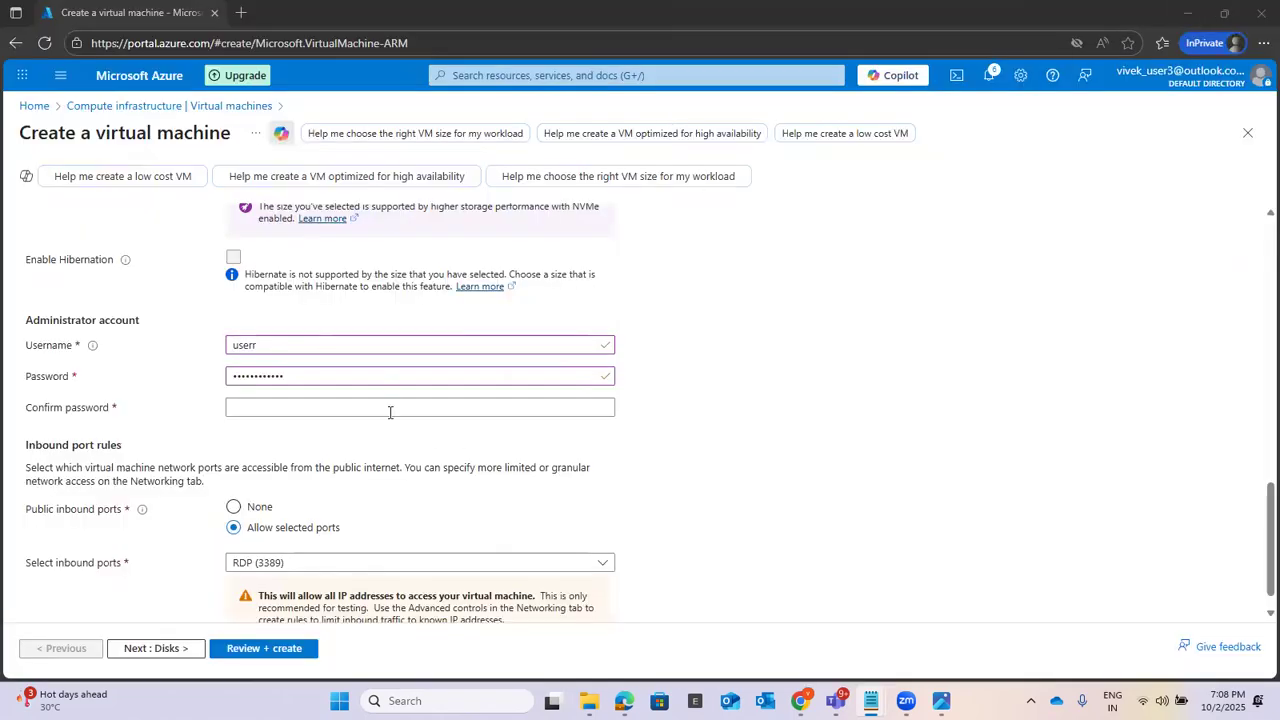
Step: Enter the same administrator password again in the password confirmation field
click(298, 405)
text(aassword@123)
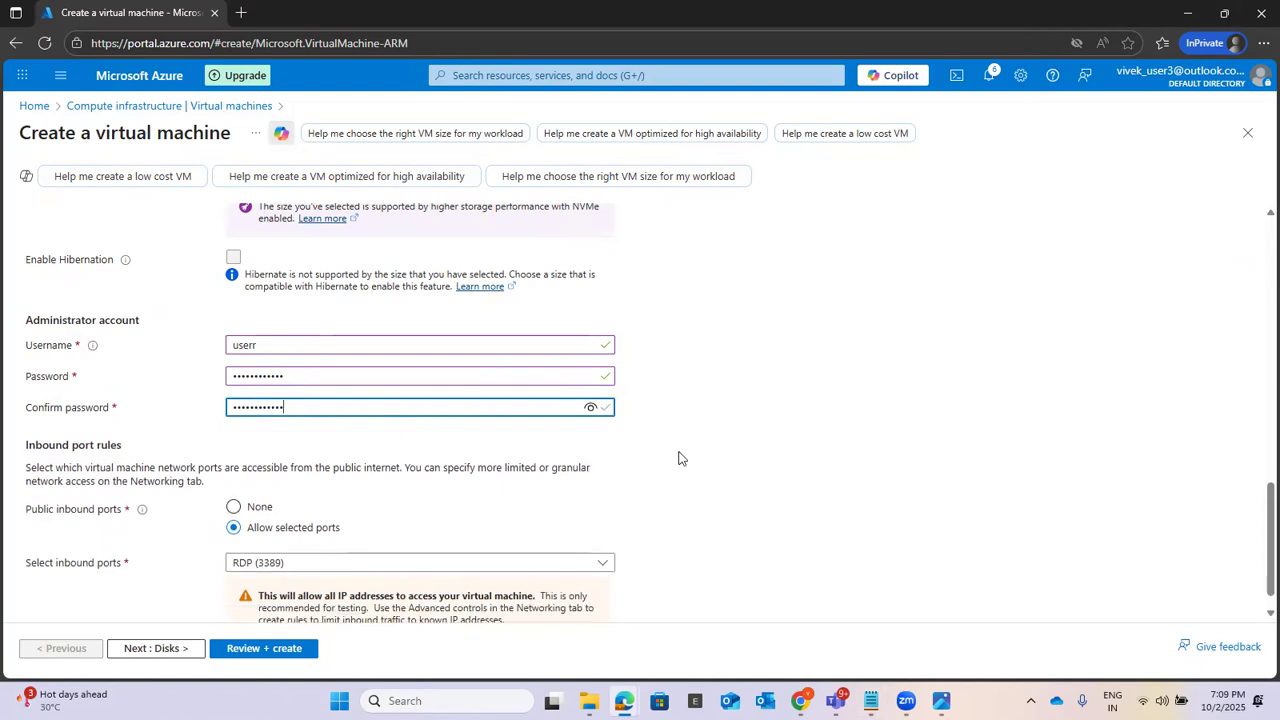
scroll(678, 458, down, 1)
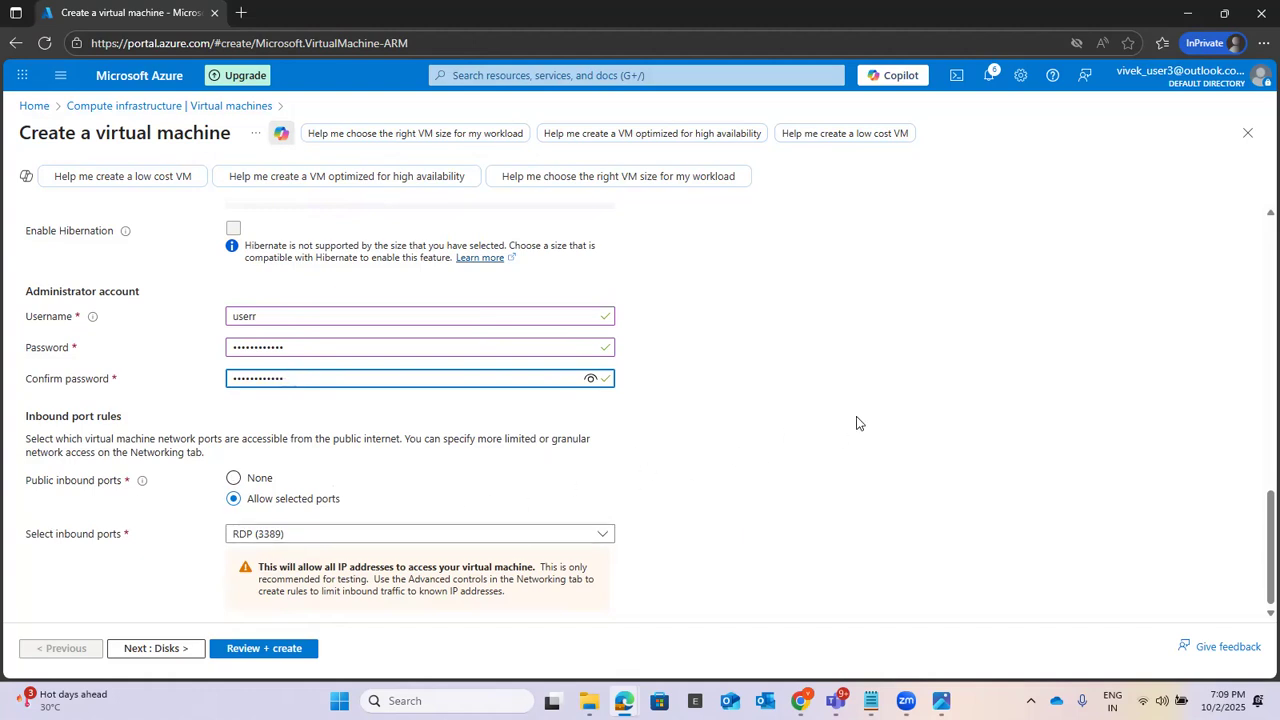
click(767, 423)
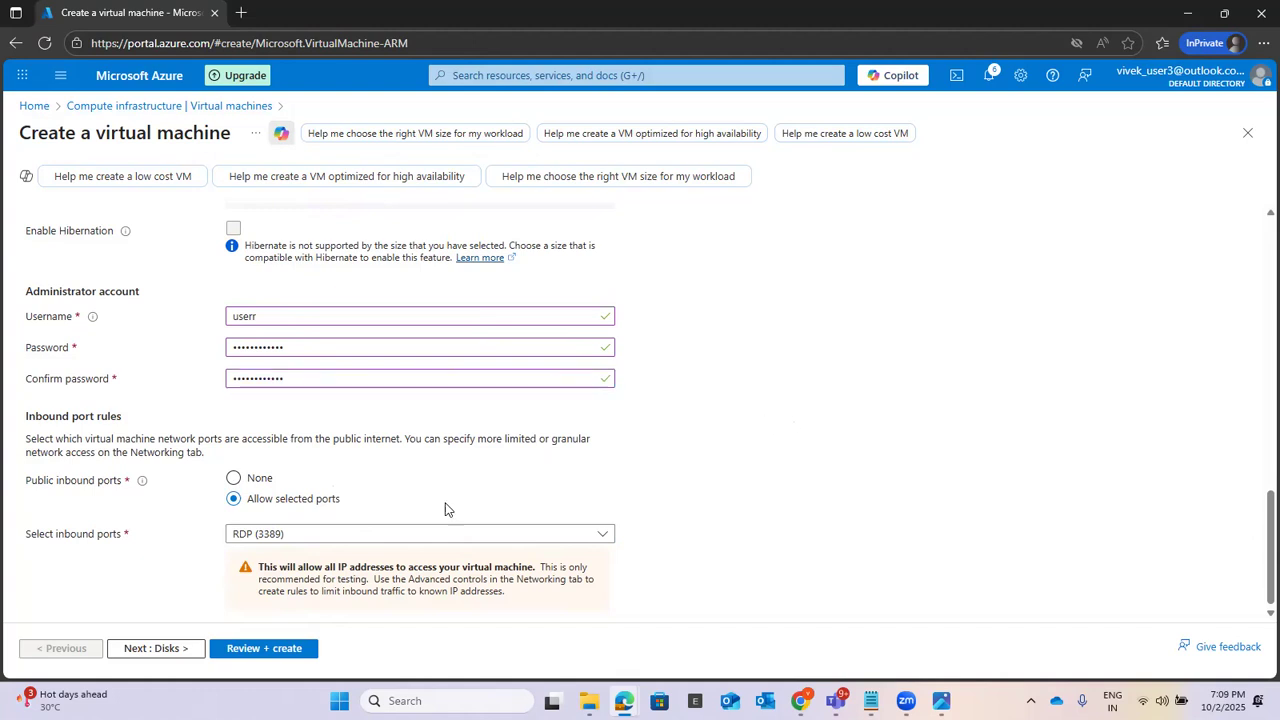
Step: Review the basic settings of SalesVM1 and continue to its disk configuration
scroll(850, 449, up, 2)
scroll(857, 450, up, 5)
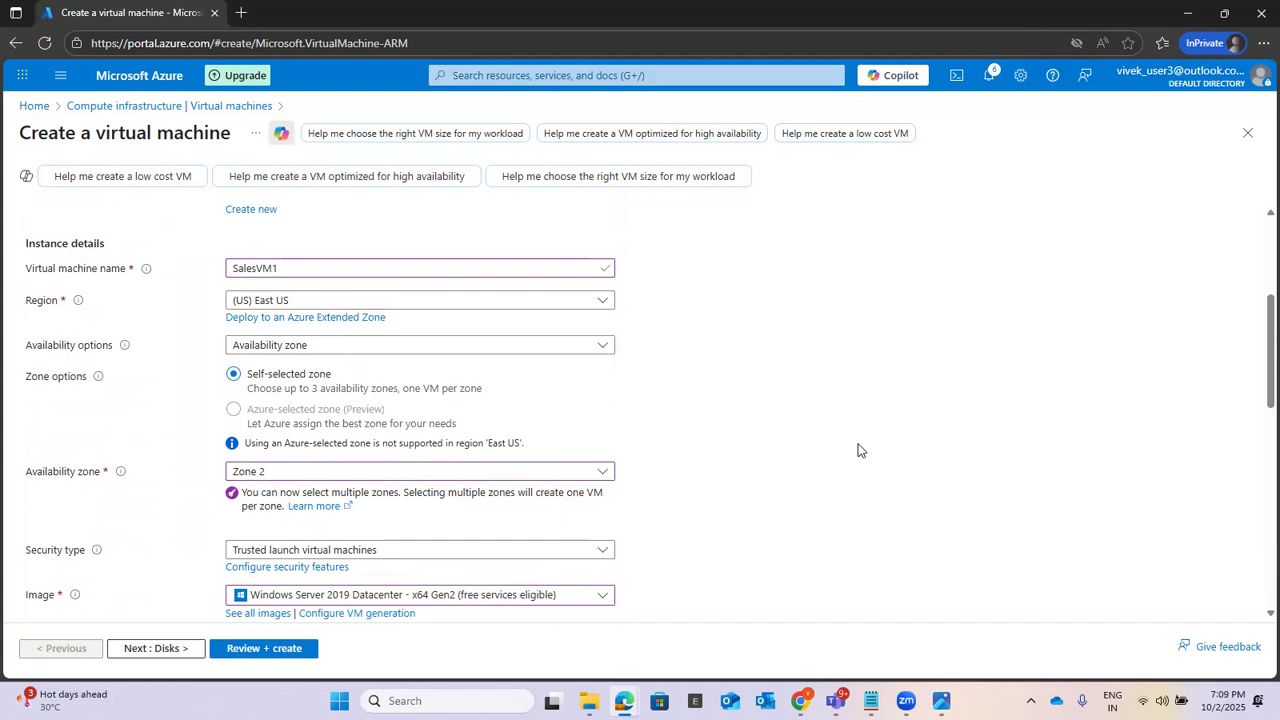
scroll(857, 450, up, 2)
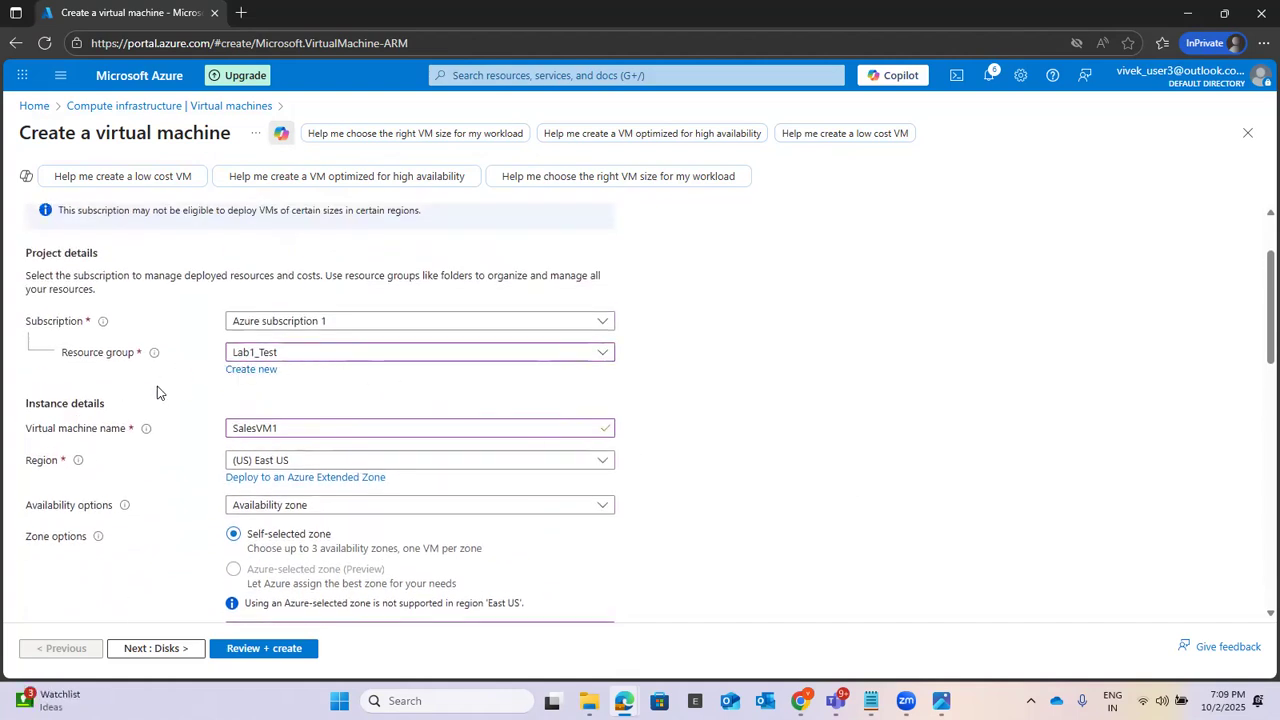
scroll(754, 403, down, 10)
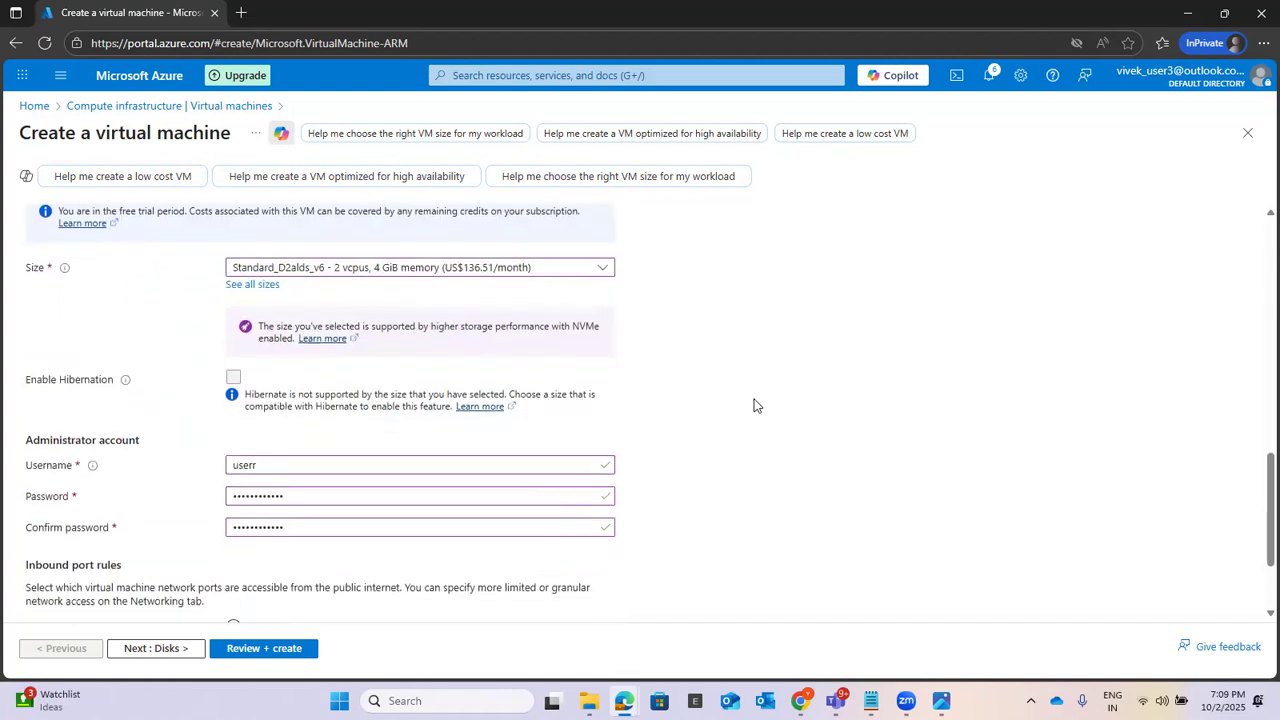
click(122, 650)
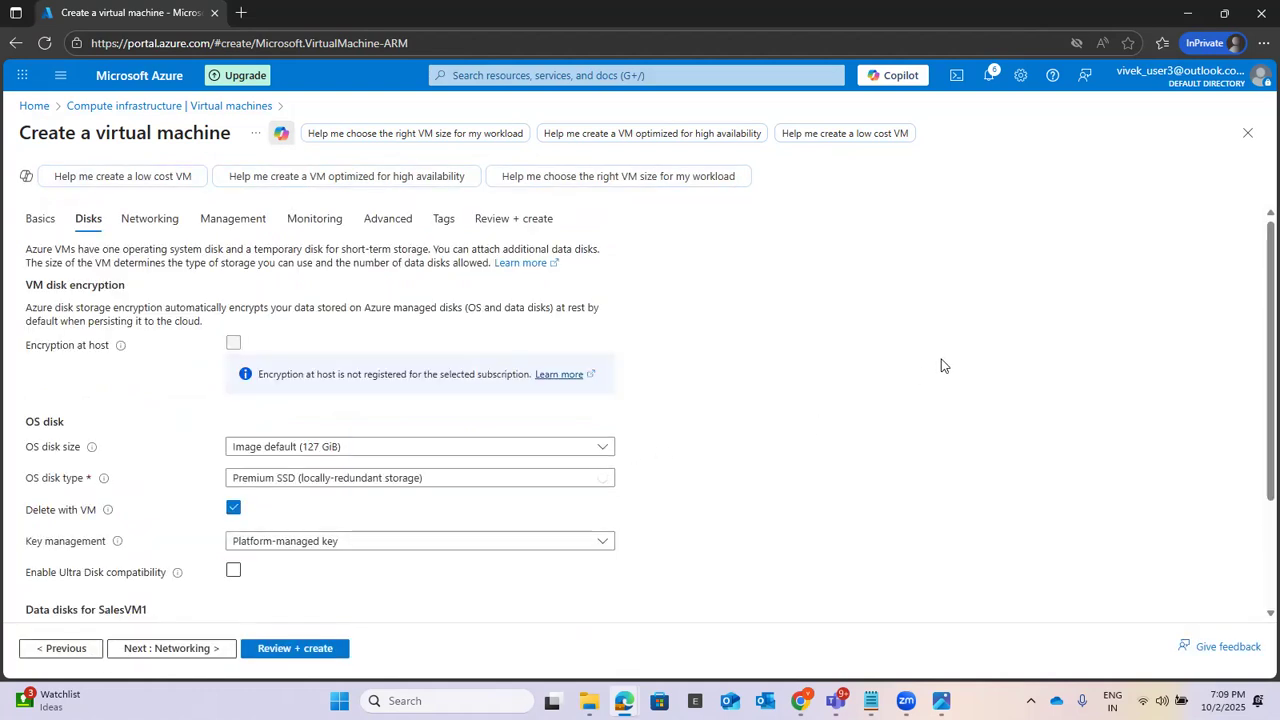
Step: Keep the default OS disk settings without adding data disks and continue to the networking configuration
scroll(941, 365, down, 3)
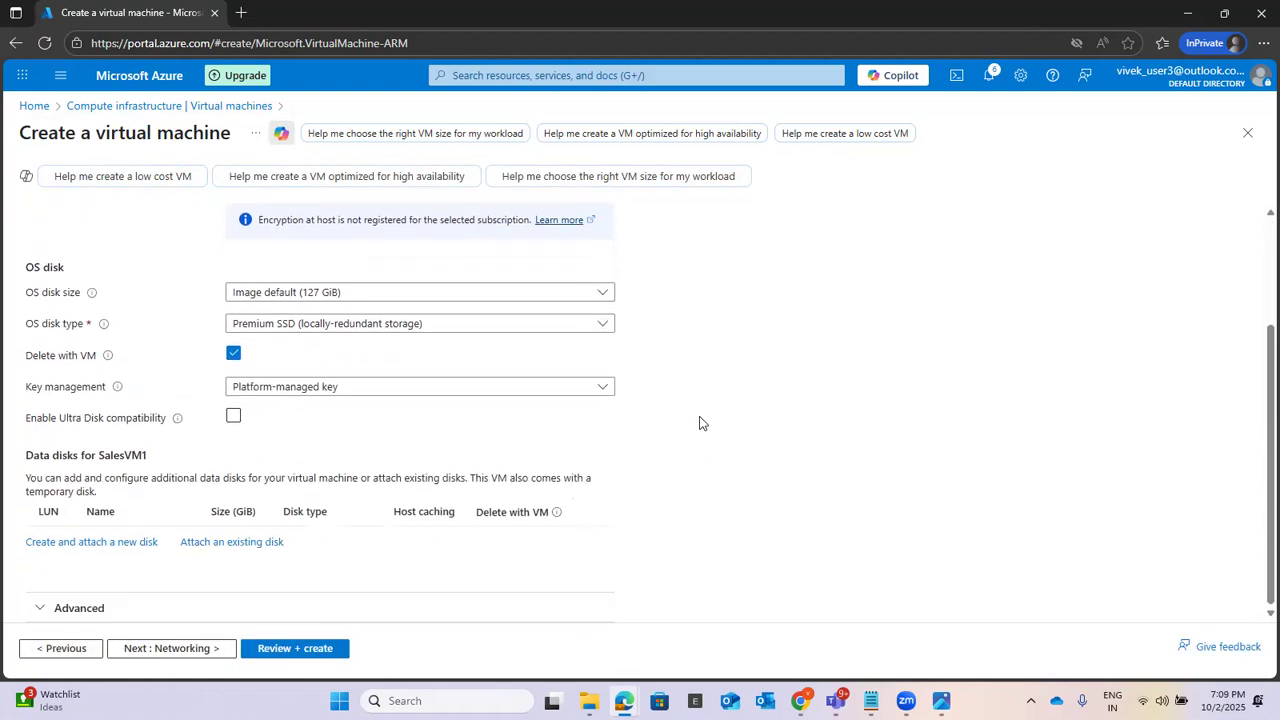
scroll(825, 392, up, 3)
scroll(825, 392, down, 3)
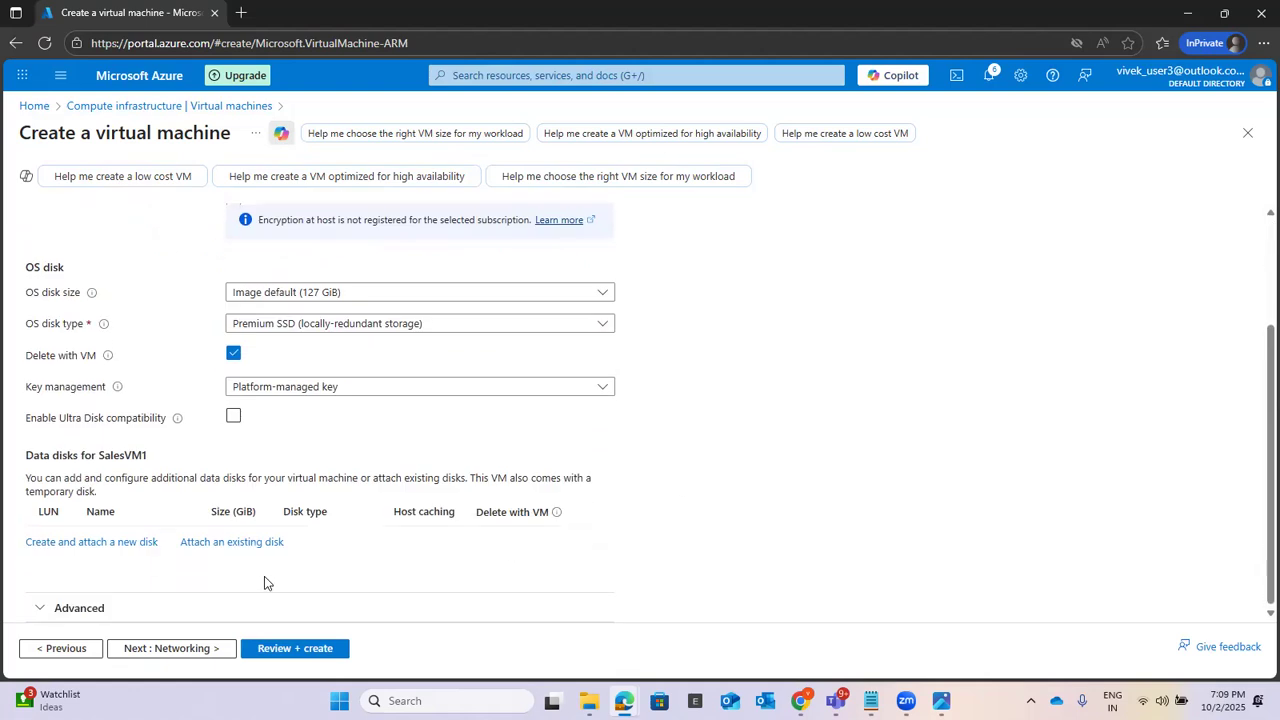
click(166, 649)
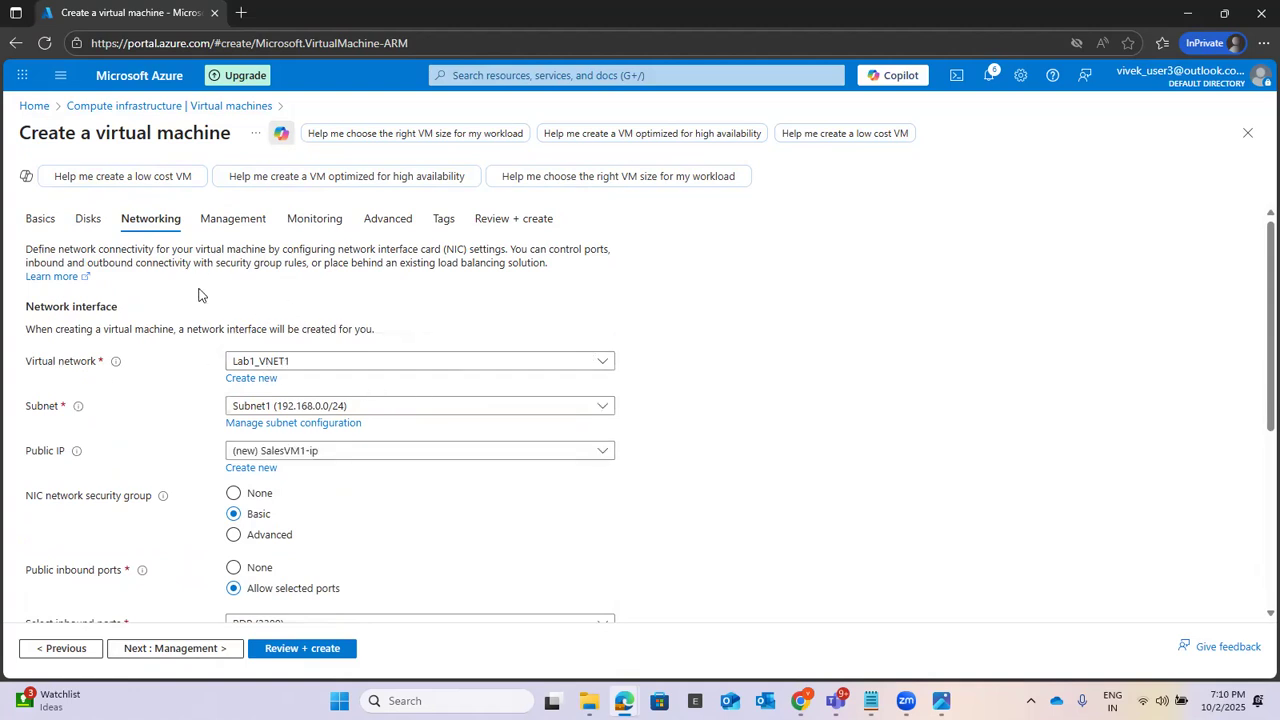
Step: Select virtual network Lab1_VNET1 and subnet Subnet1 (192.168.0.0/24) for the virtual machine's network interface
click(311, 362)
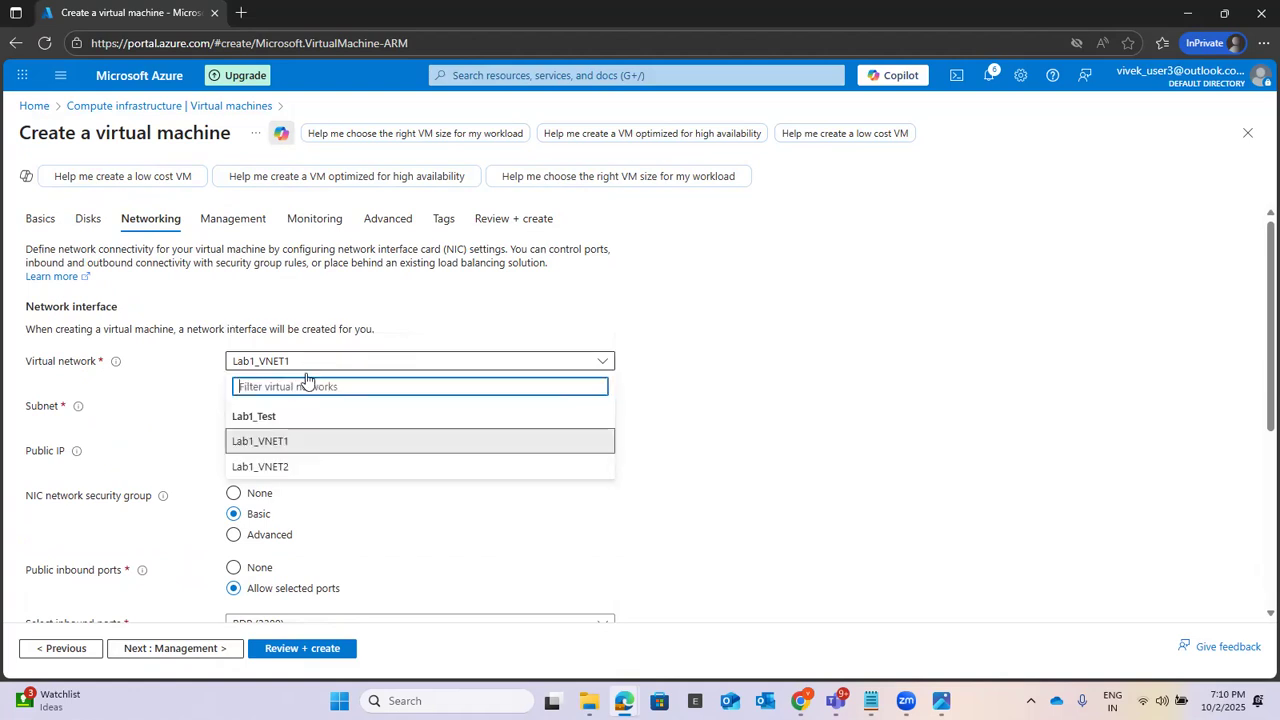
click(300, 443)
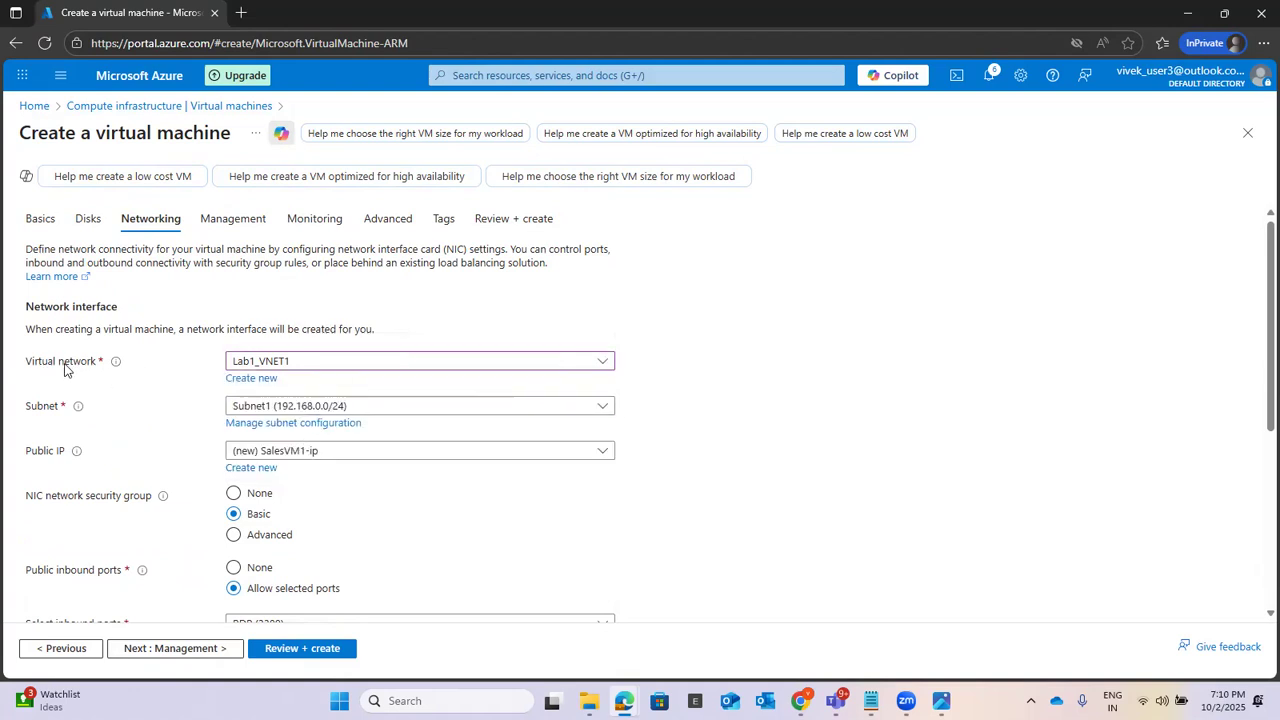
scroll(837, 320, down, 1)
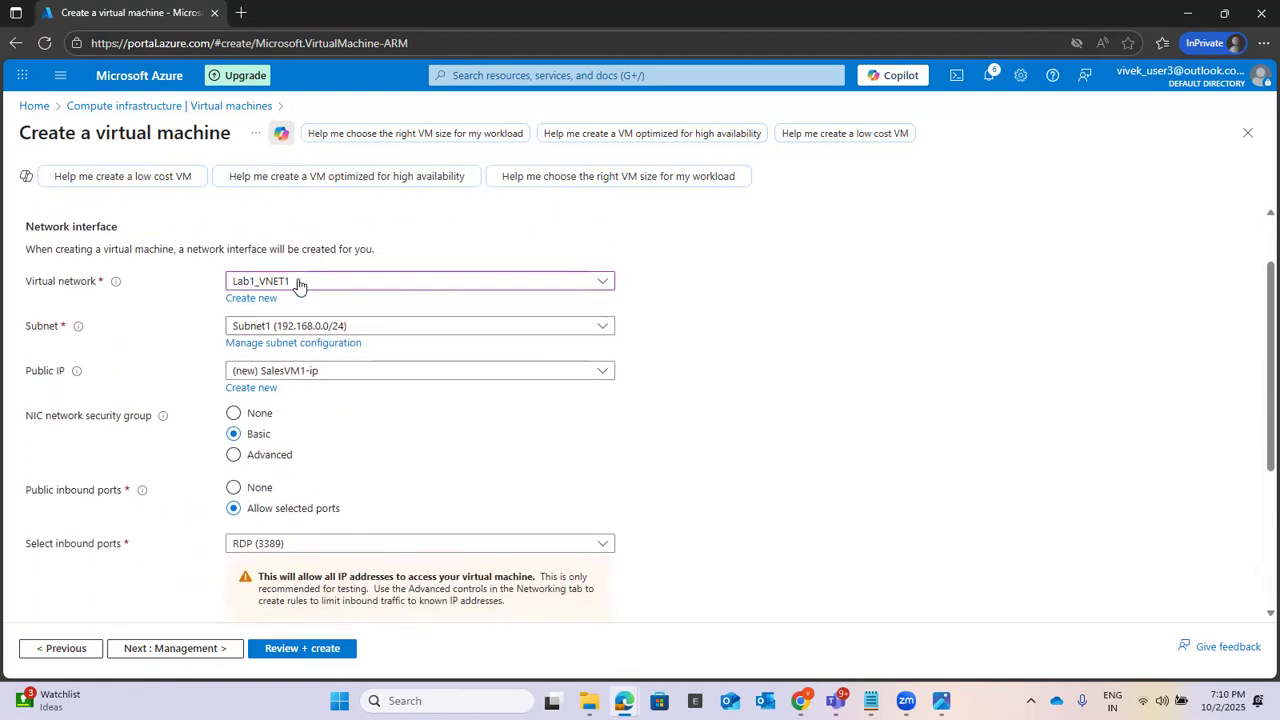
click(361, 327)
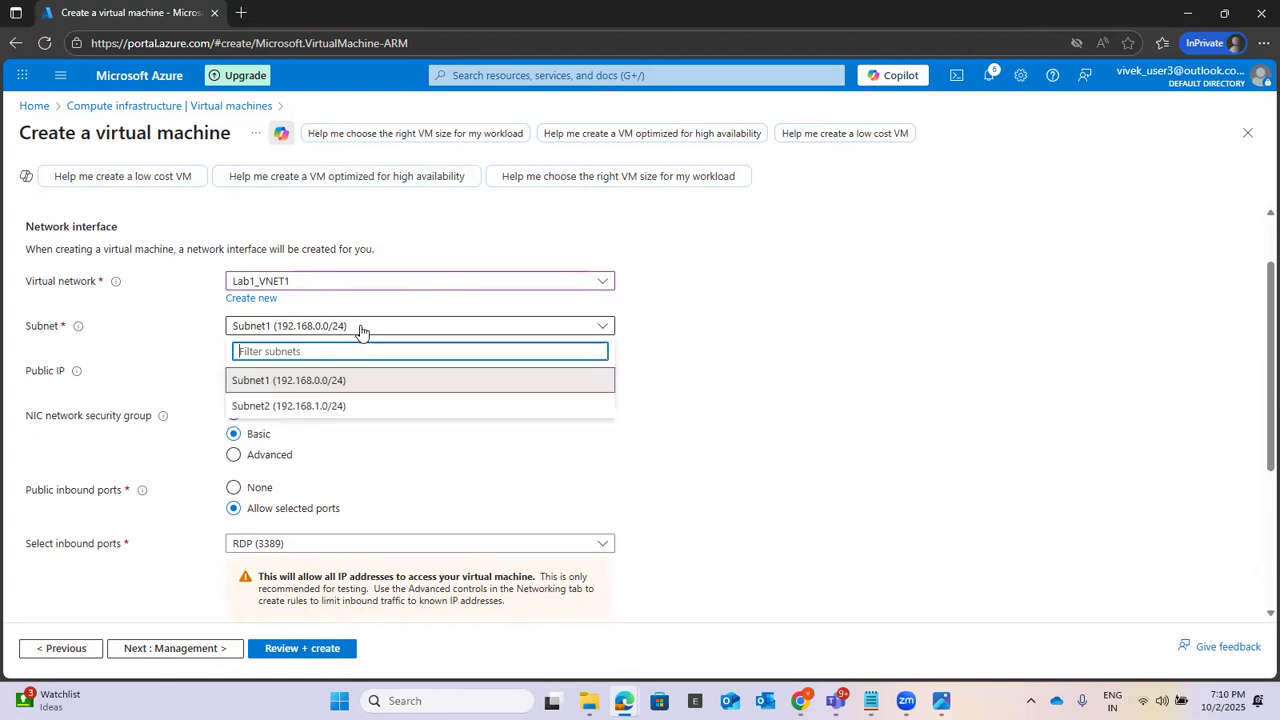
click(323, 384)
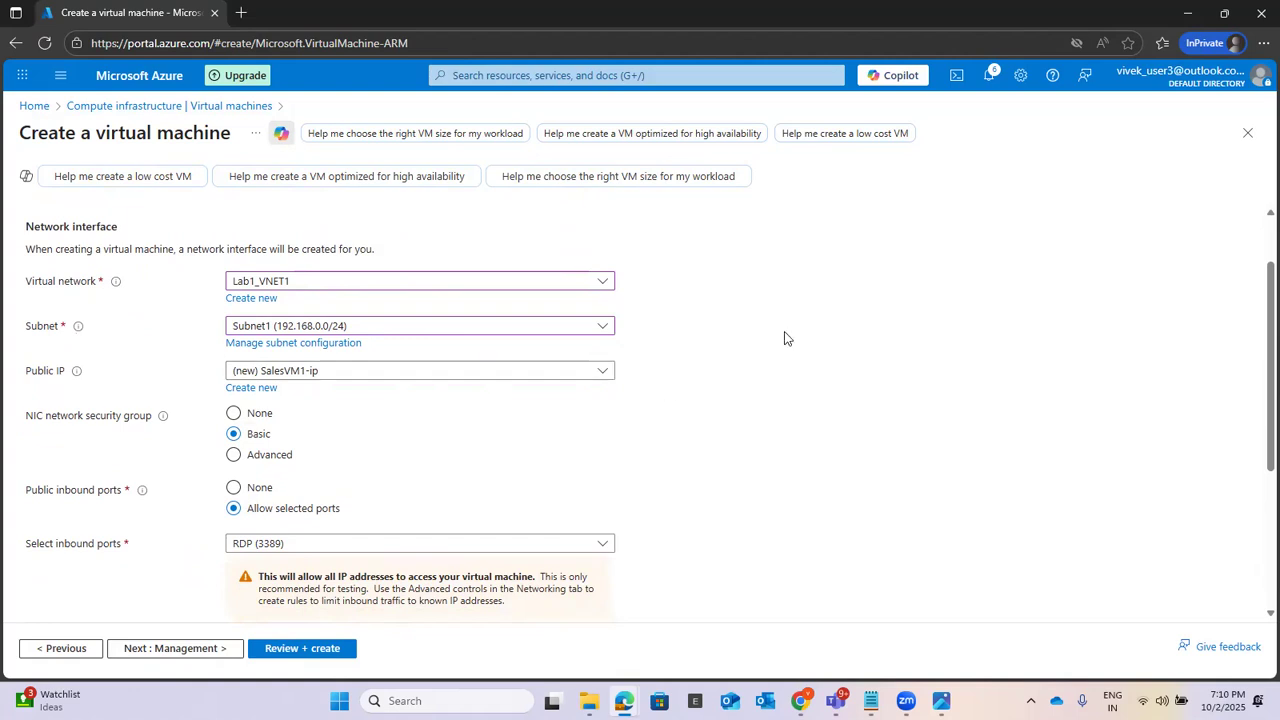
Step: Keep RDP (3389) as the inbound port and enable deleting the public IP and NIC when the VM is deleted
scroll(784, 332, down, 1)
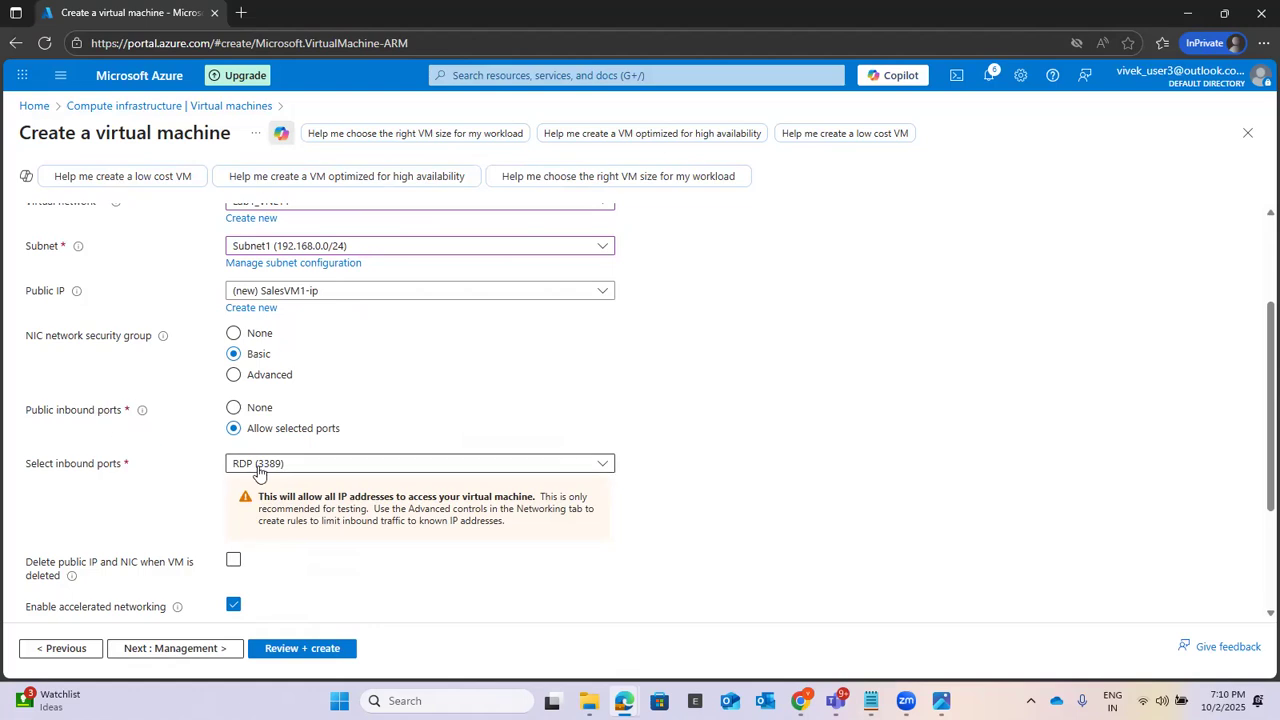
scroll(733, 426, down, 1)
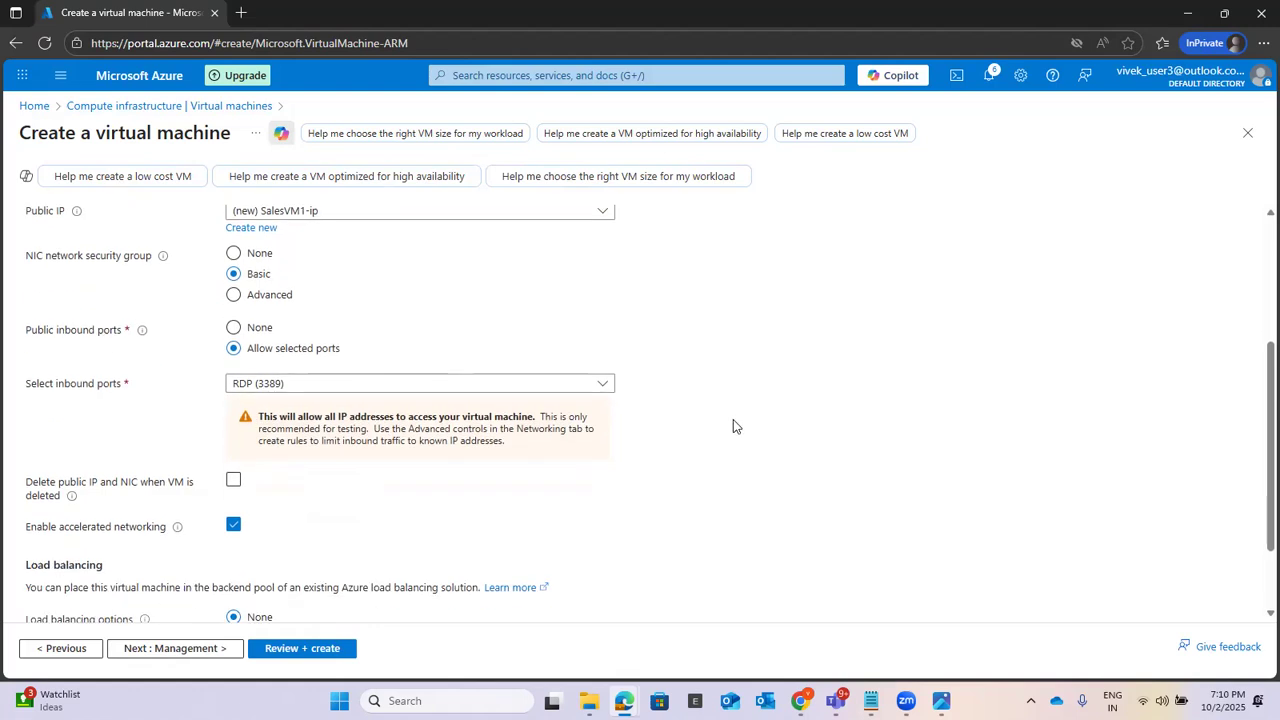
scroll(733, 426, up, 1)
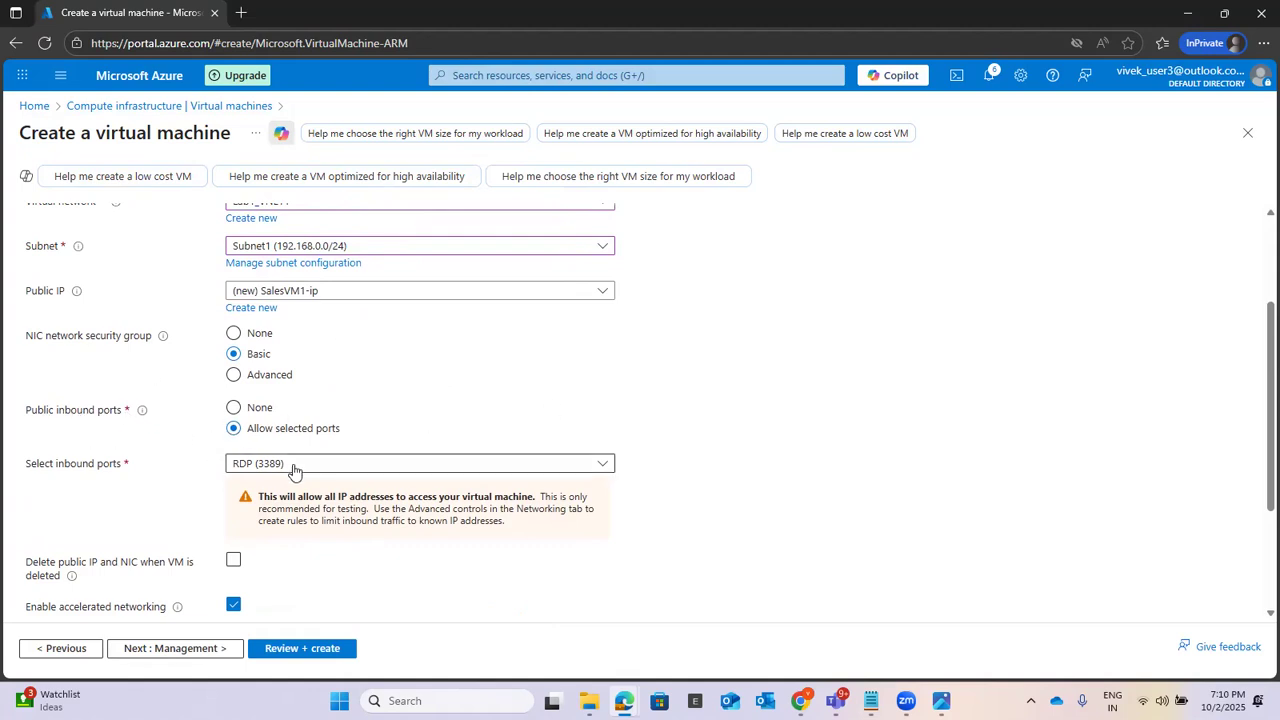
scroll(883, 357, down, 2)
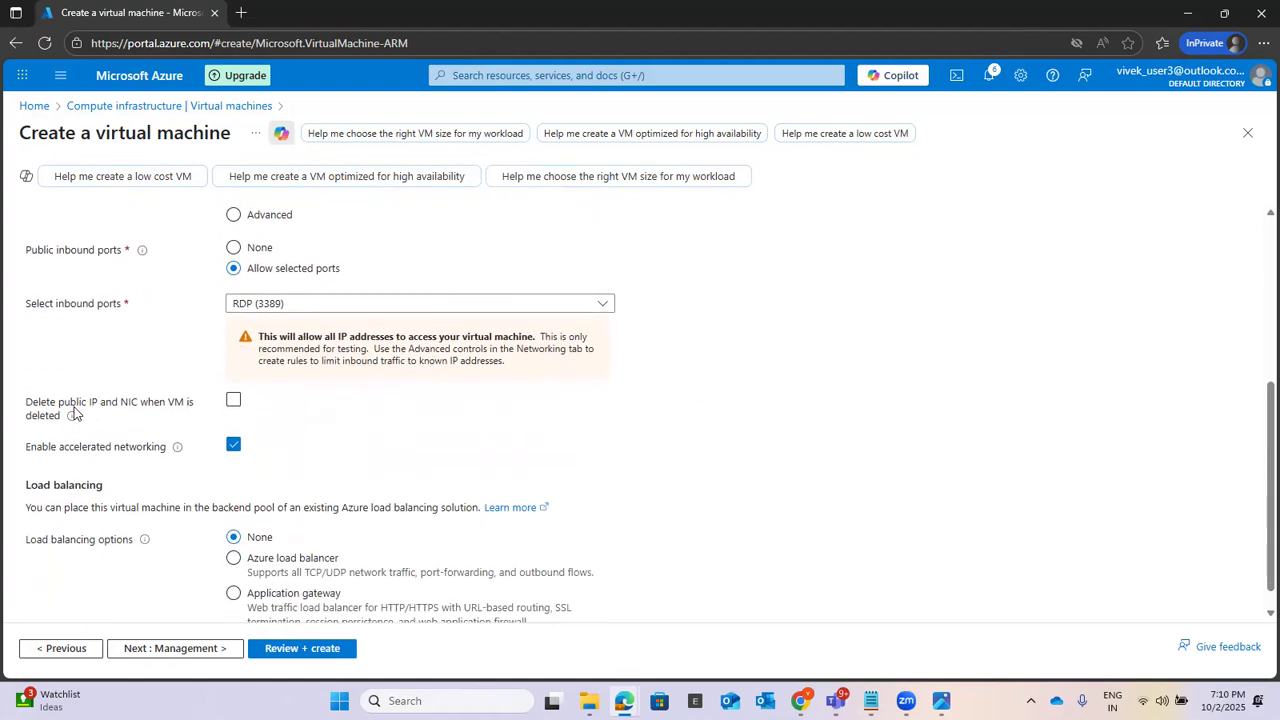
click(234, 401)
scroll(947, 385, down, 1)
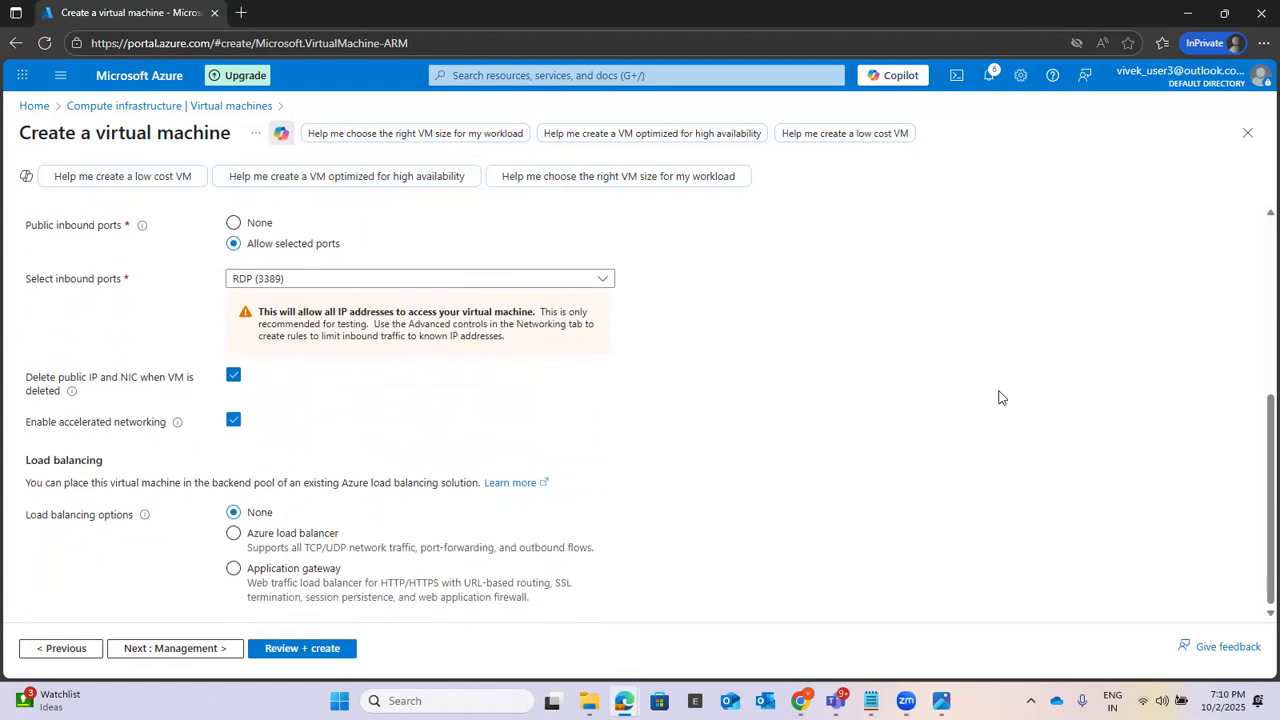
Step: Recheck the networking settings and examine the virtual machine's management options
scroll(1000, 396, up, 3)
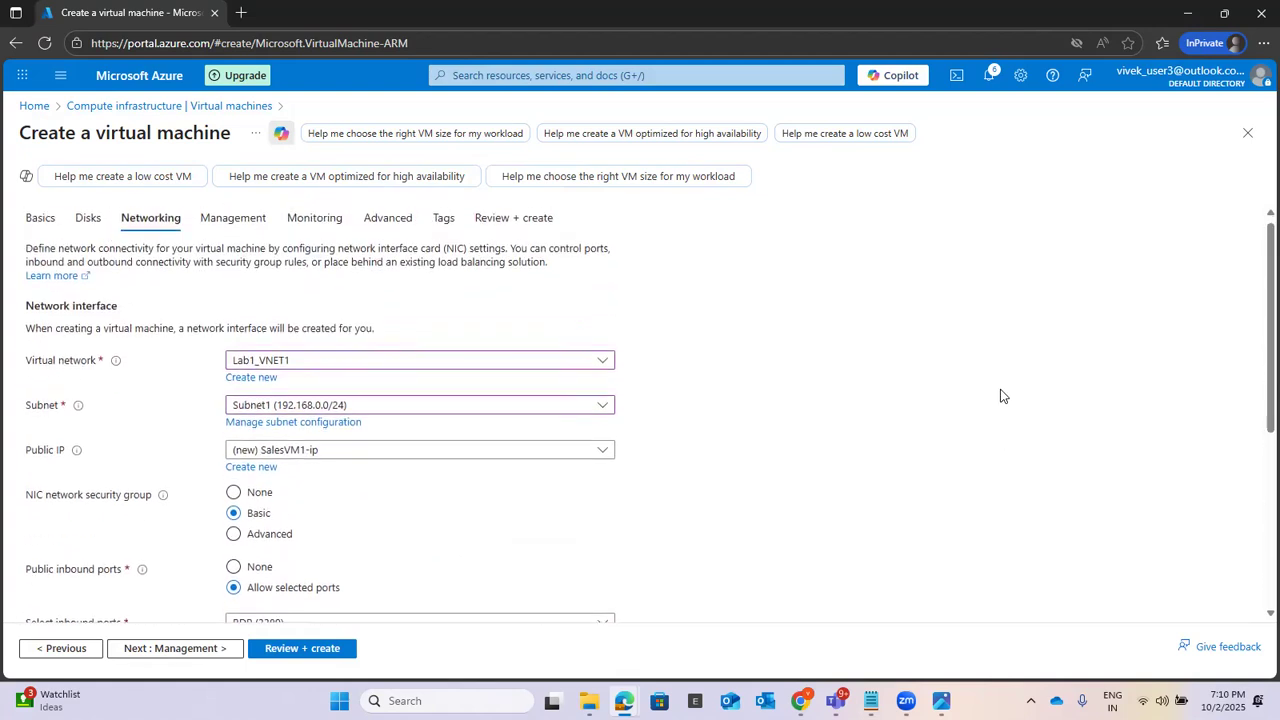
scroll(1002, 396, down, 3)
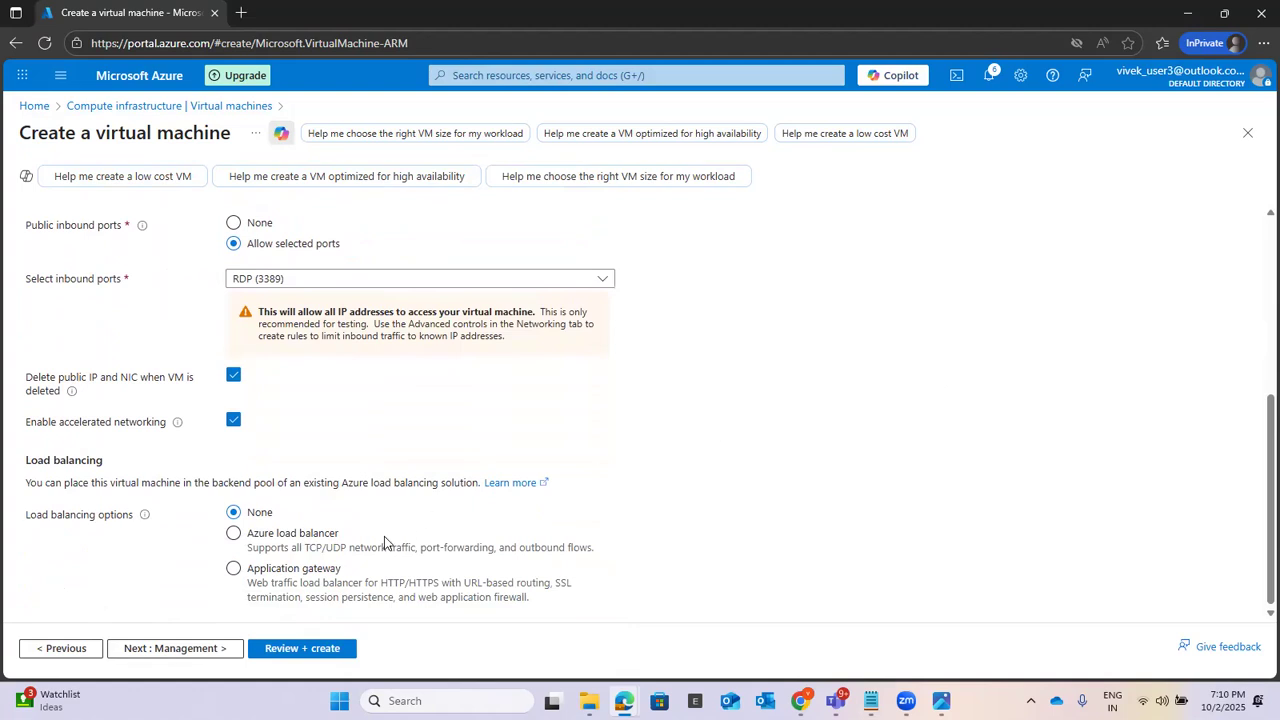
click(168, 650)
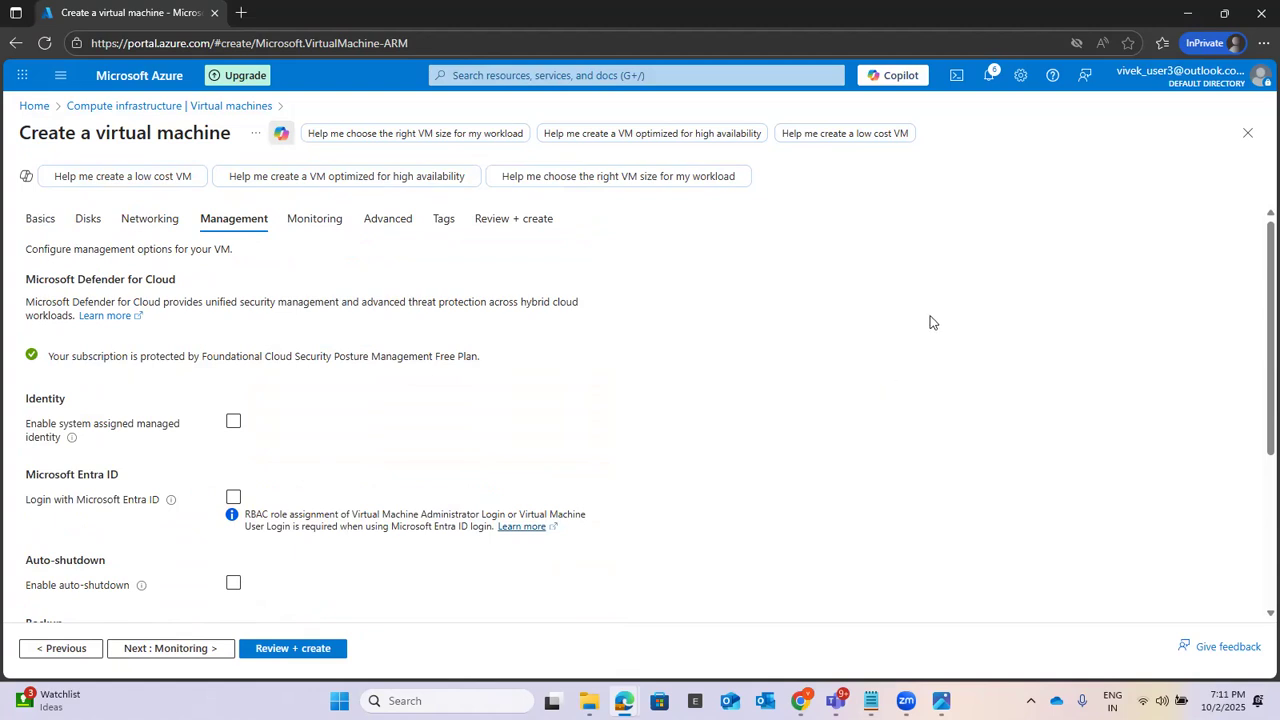
scroll(931, 320, down, 3)
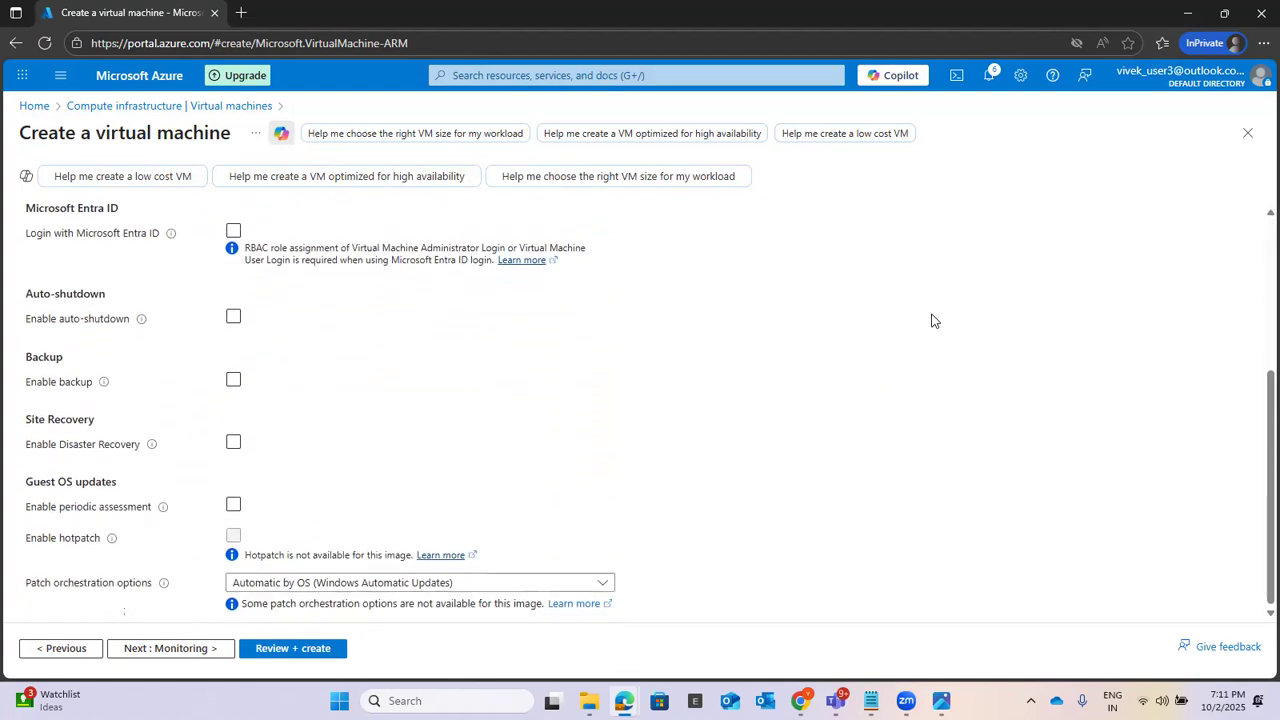
scroll(931, 320, up, 3)
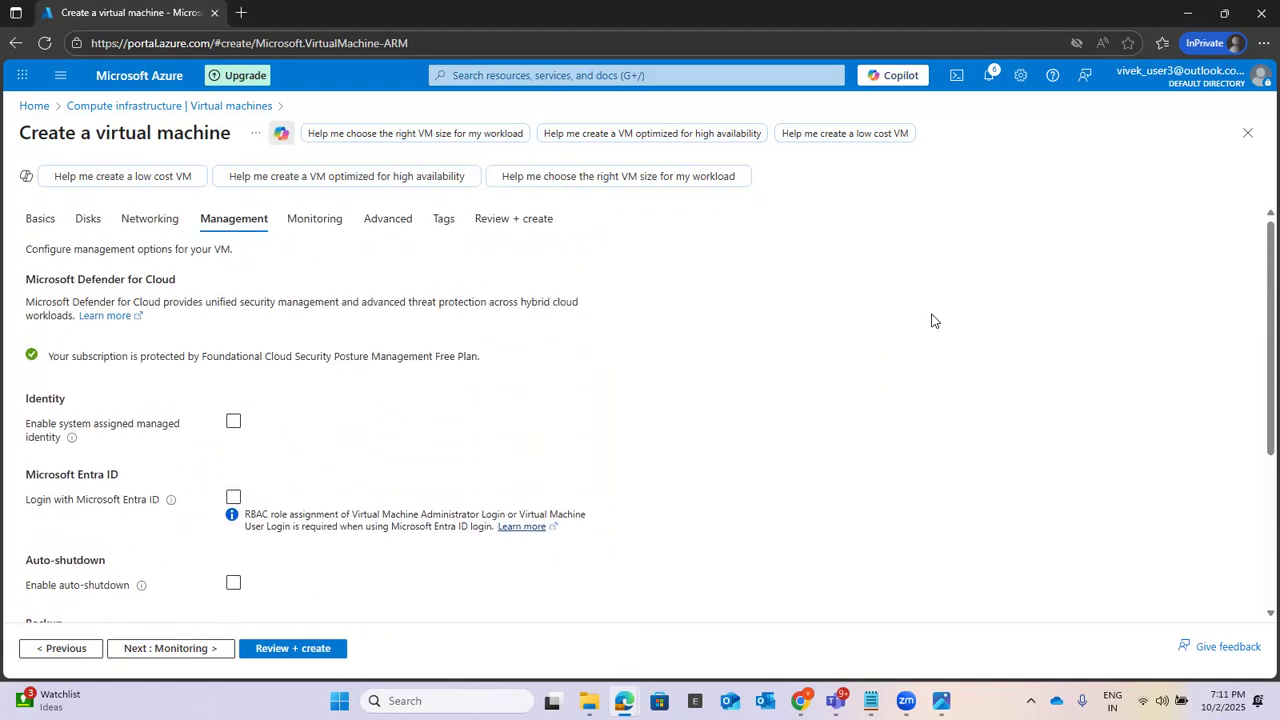
Step: Return to the networking configuration and recheck the subnet, public IP and inbound port settings
click(145, 222)
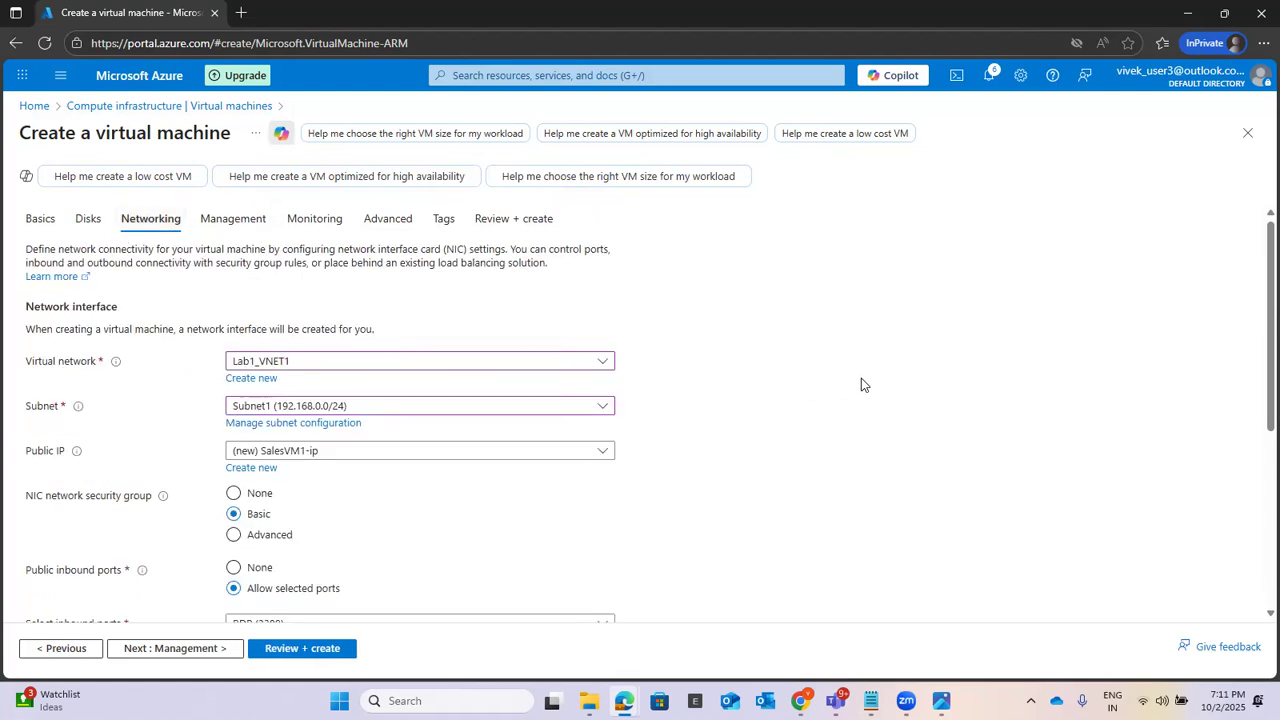
scroll(861, 378, down, 2)
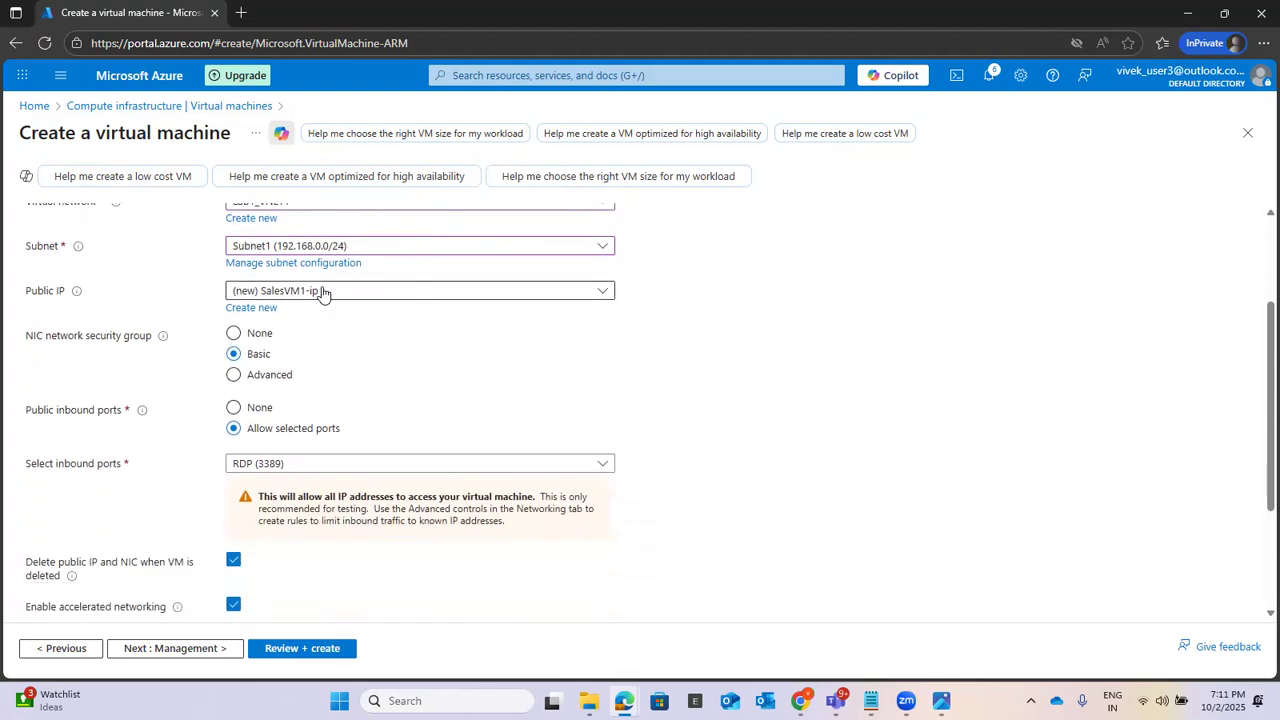
scroll(877, 360, up, 1)
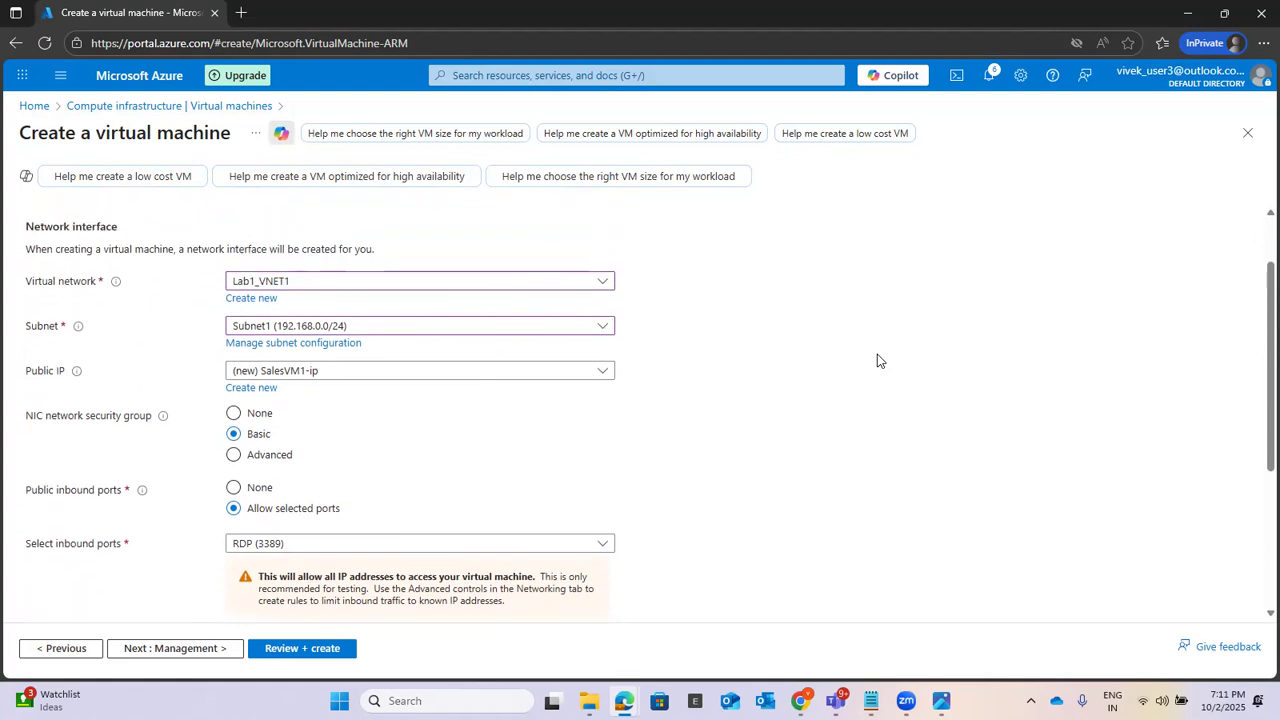
Step: Keep the default load balancing, management, monitoring, advanced and tag settings for the virtual machine and proceed to the final review
scroll(877, 360, down, 3)
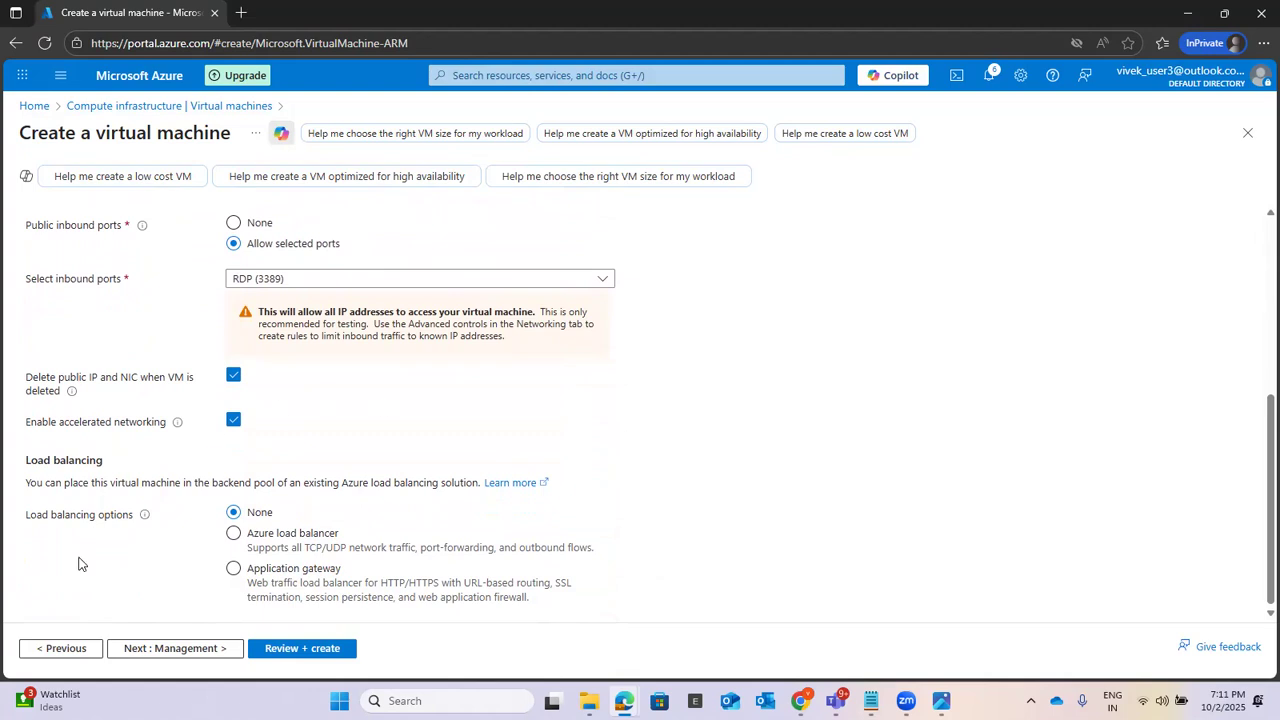
click(147, 651)
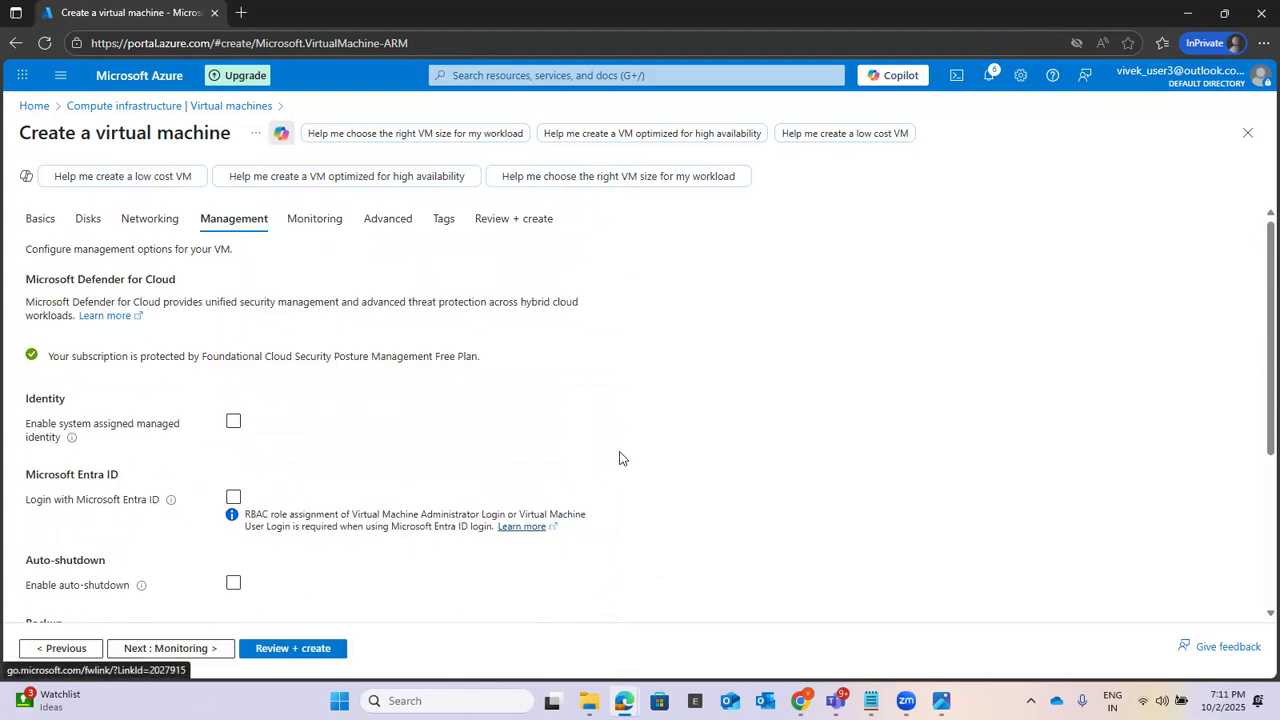
click(157, 649)
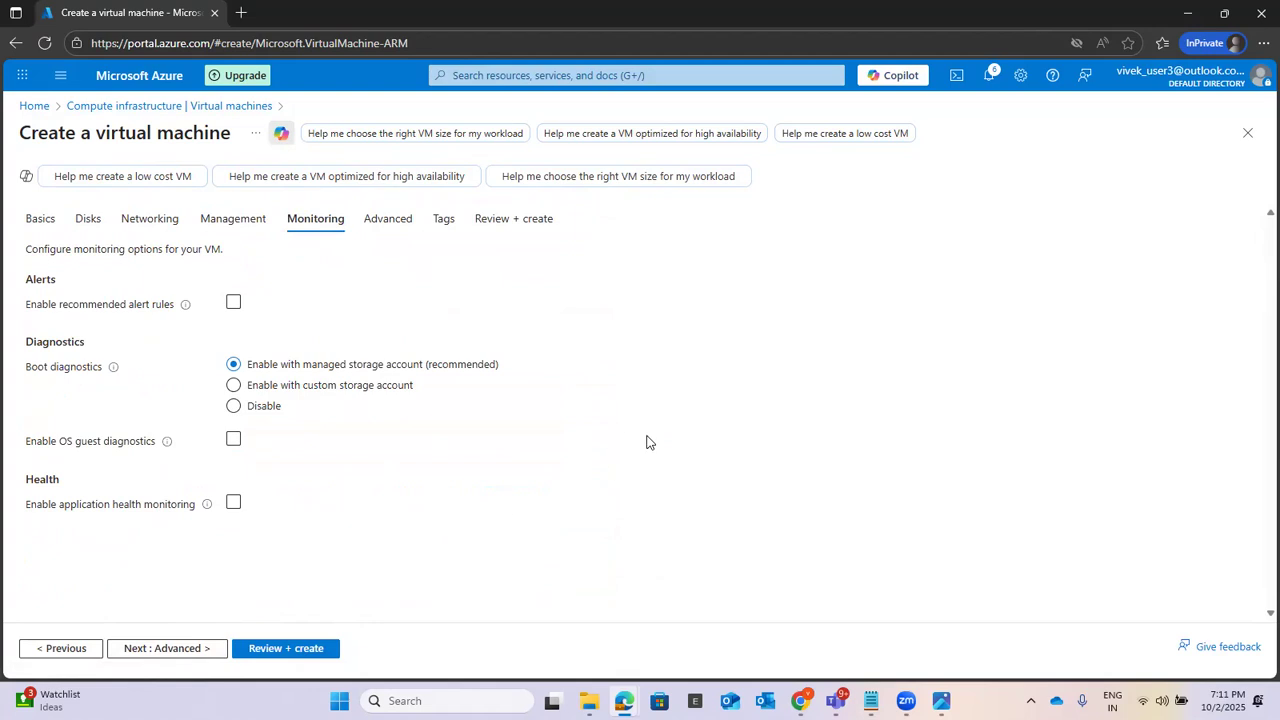
click(167, 650)
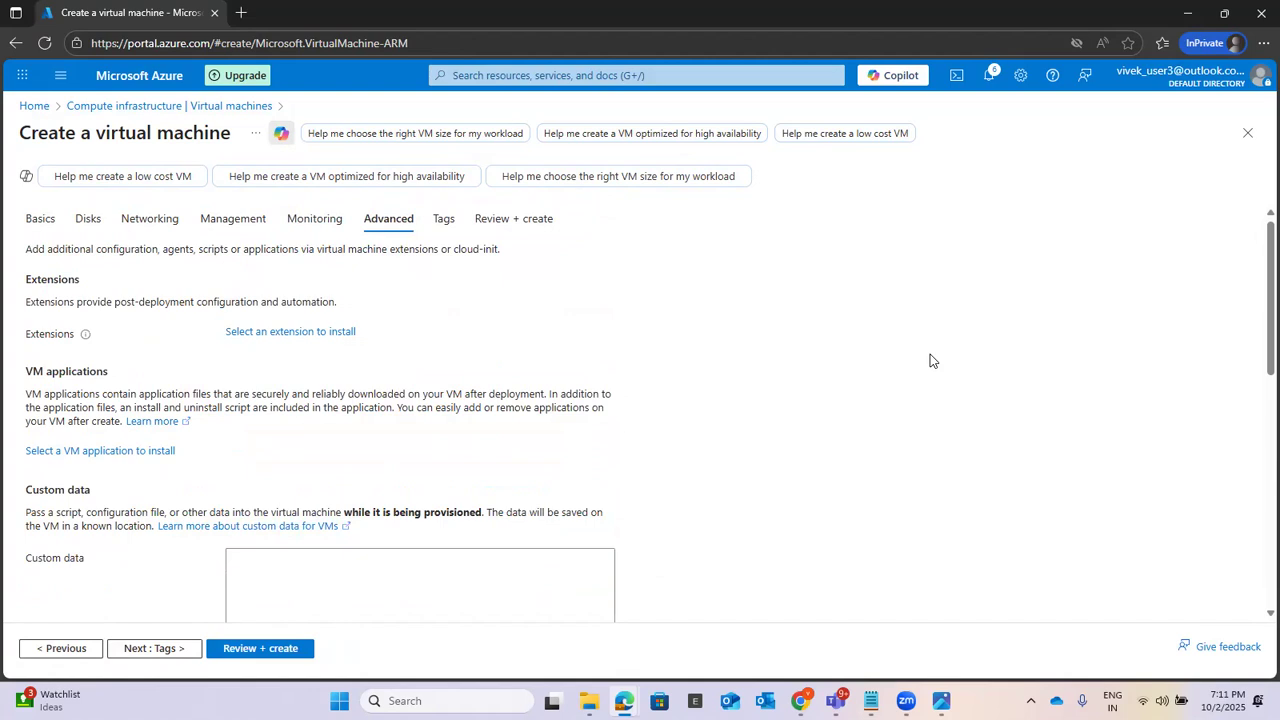
scroll(929, 360, down, 3)
scroll(929, 304, down, 3)
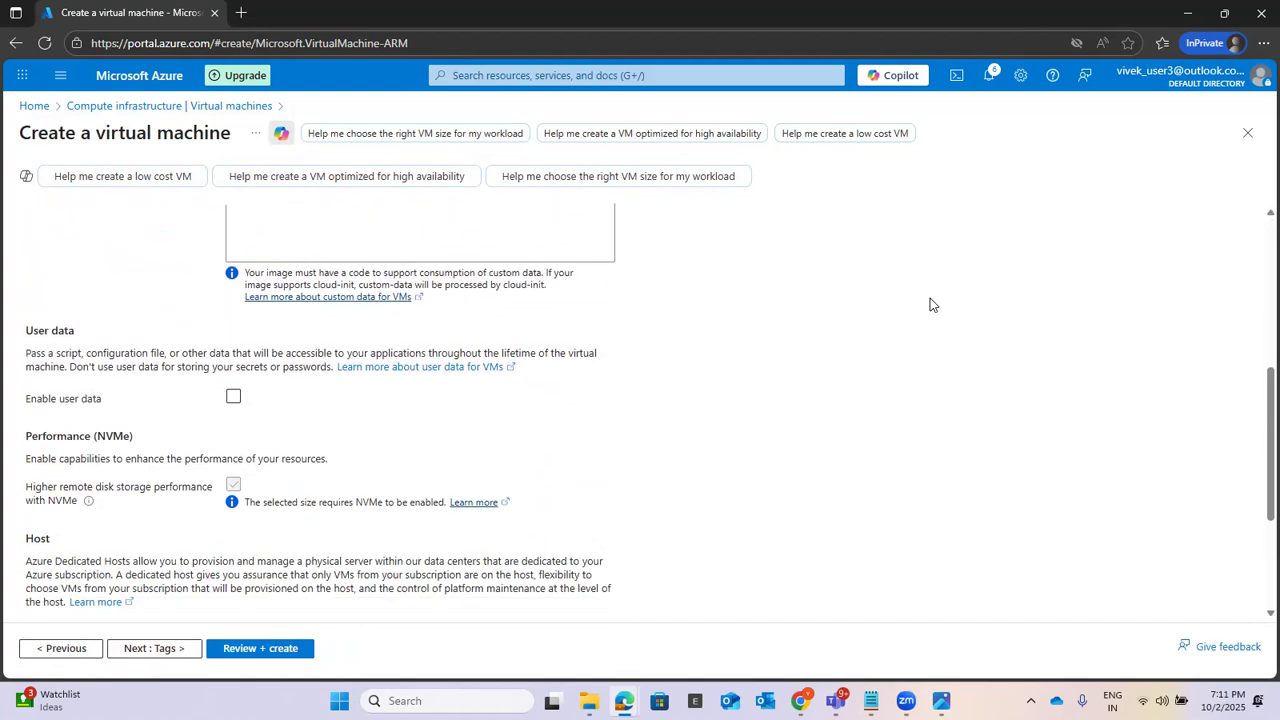
scroll(757, 385, down, 3)
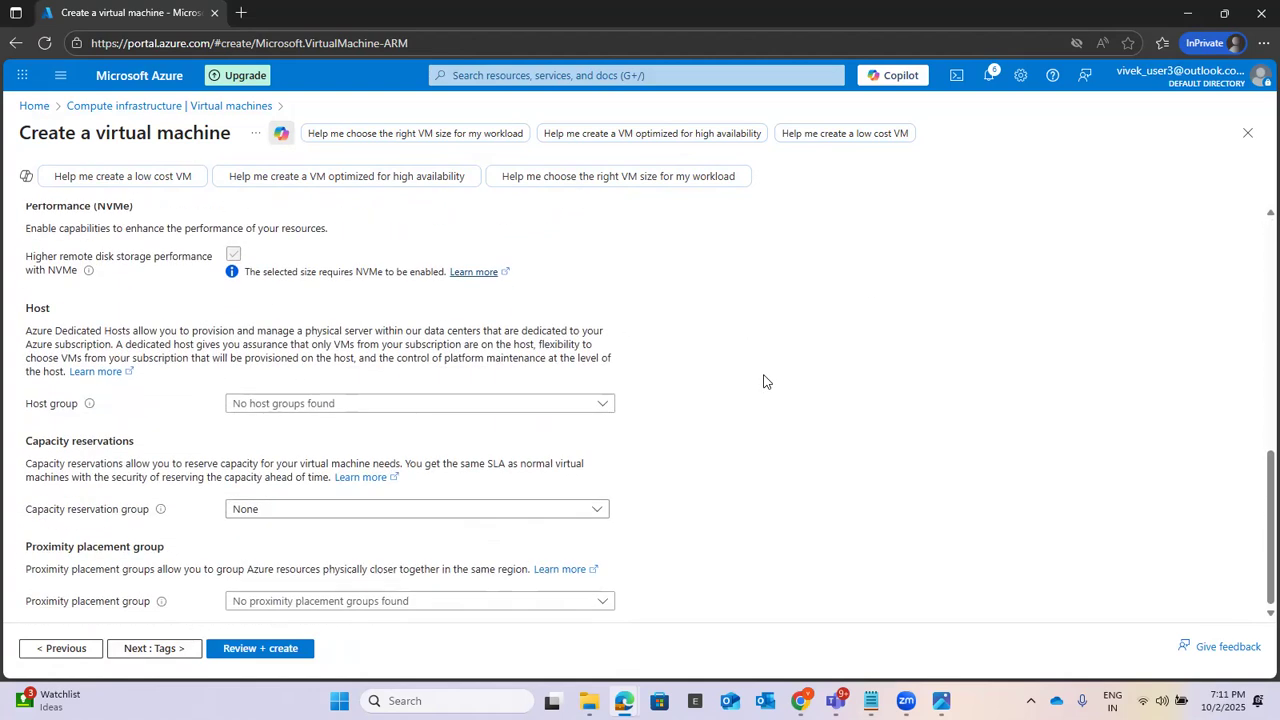
click(160, 650)
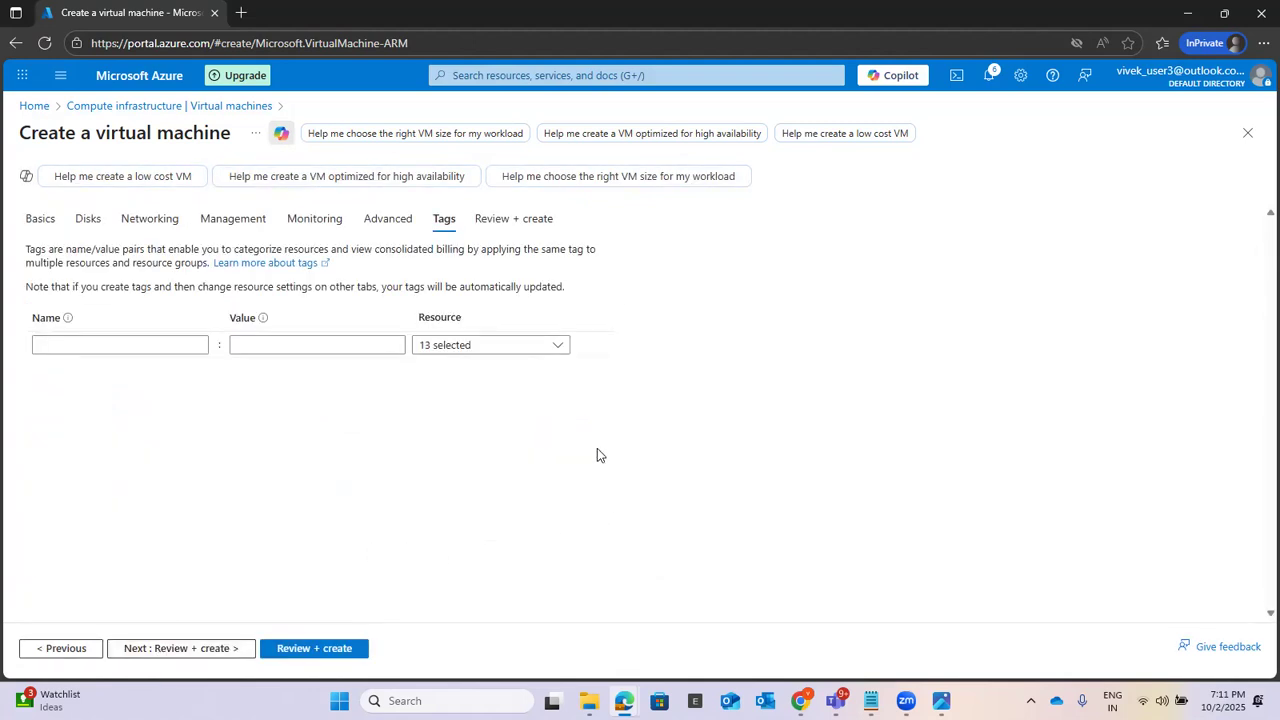
click(174, 650)
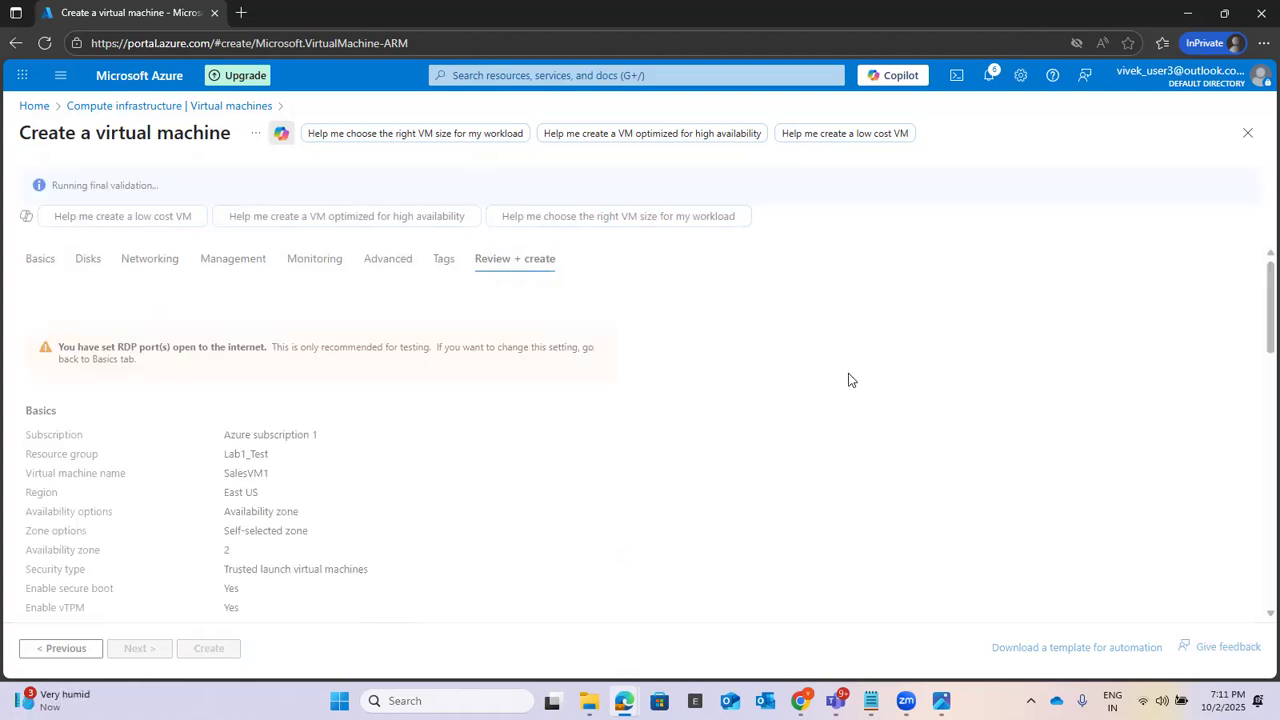
Step: Review the SalesVM1 configuration summary and create the virtual machine
scroll(946, 312, down, 3)
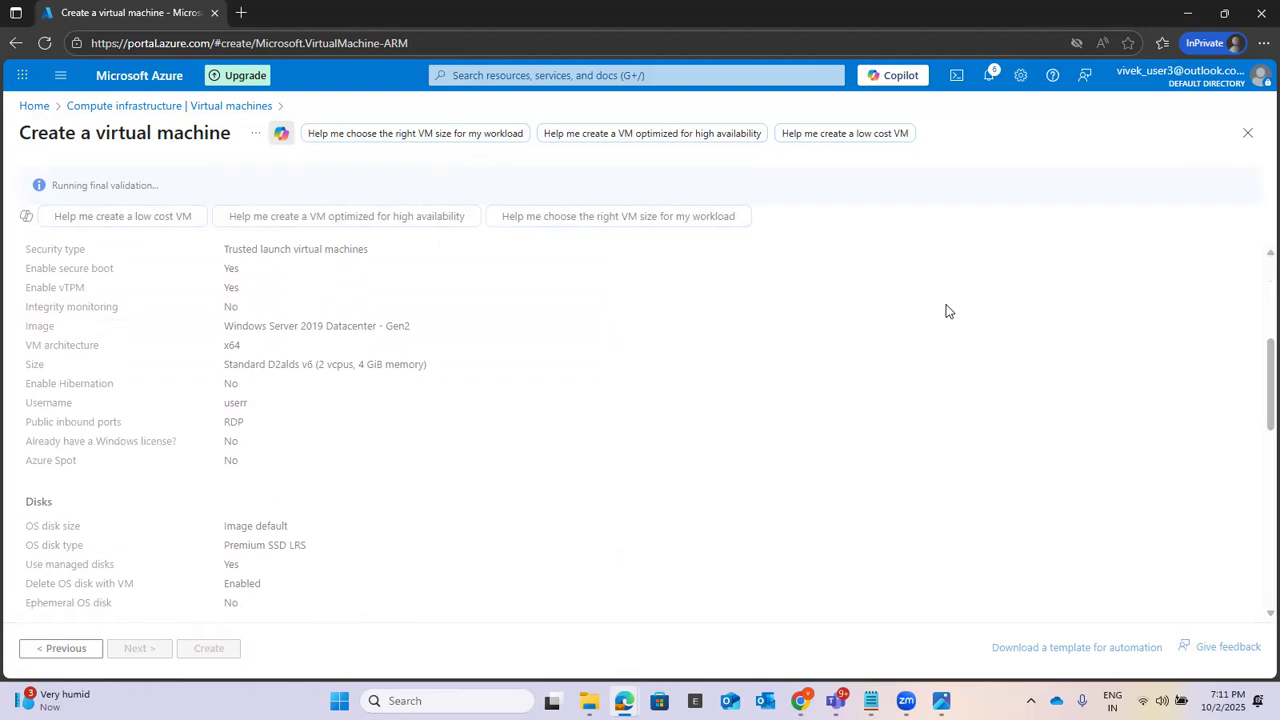
scroll(946, 312, down, 3)
scroll(946, 312, up, 4)
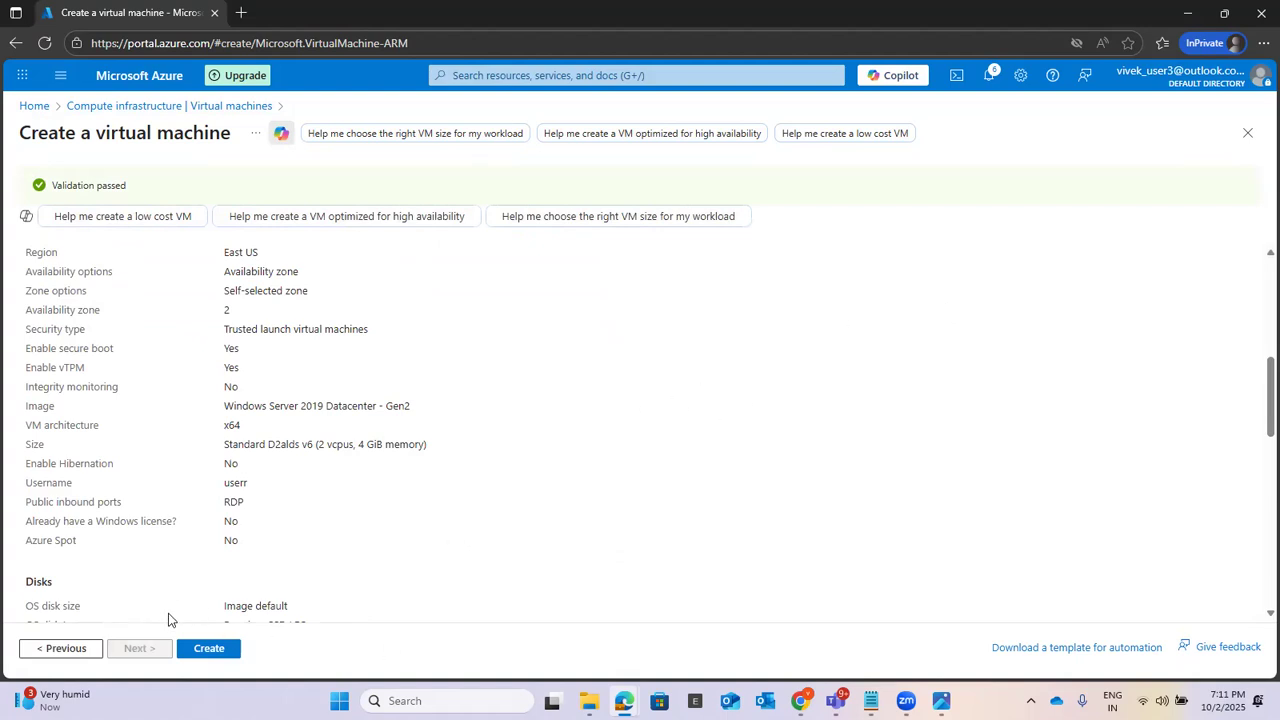
click(207, 650)
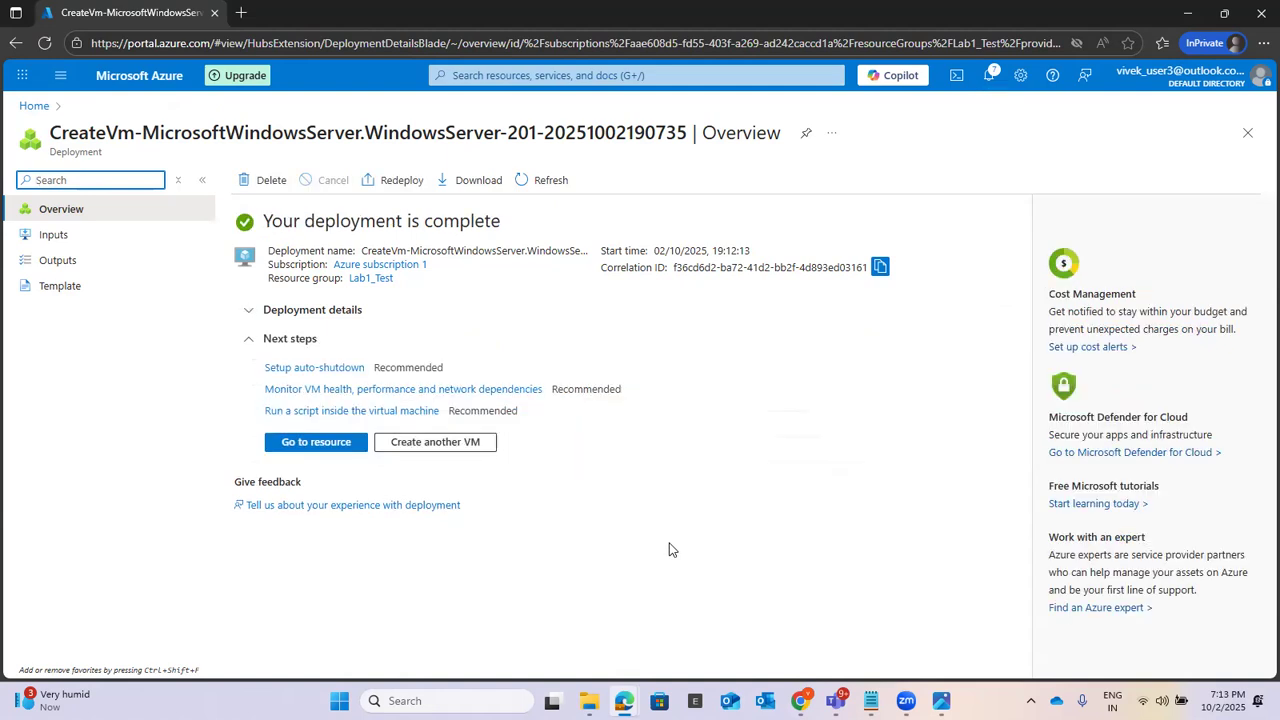
Step: Open the deployed SalesVM1 resource and examine its essentials and networking properties
click(318, 443)
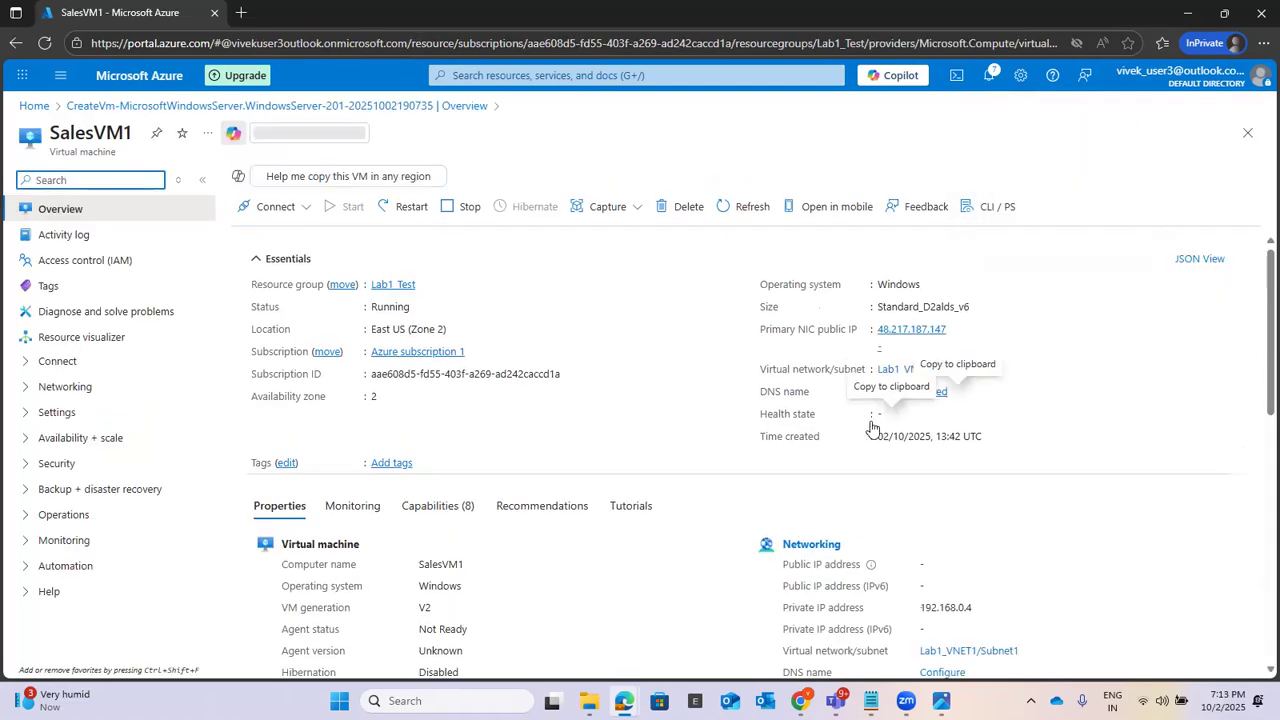
scroll(1130, 376, down, 3)
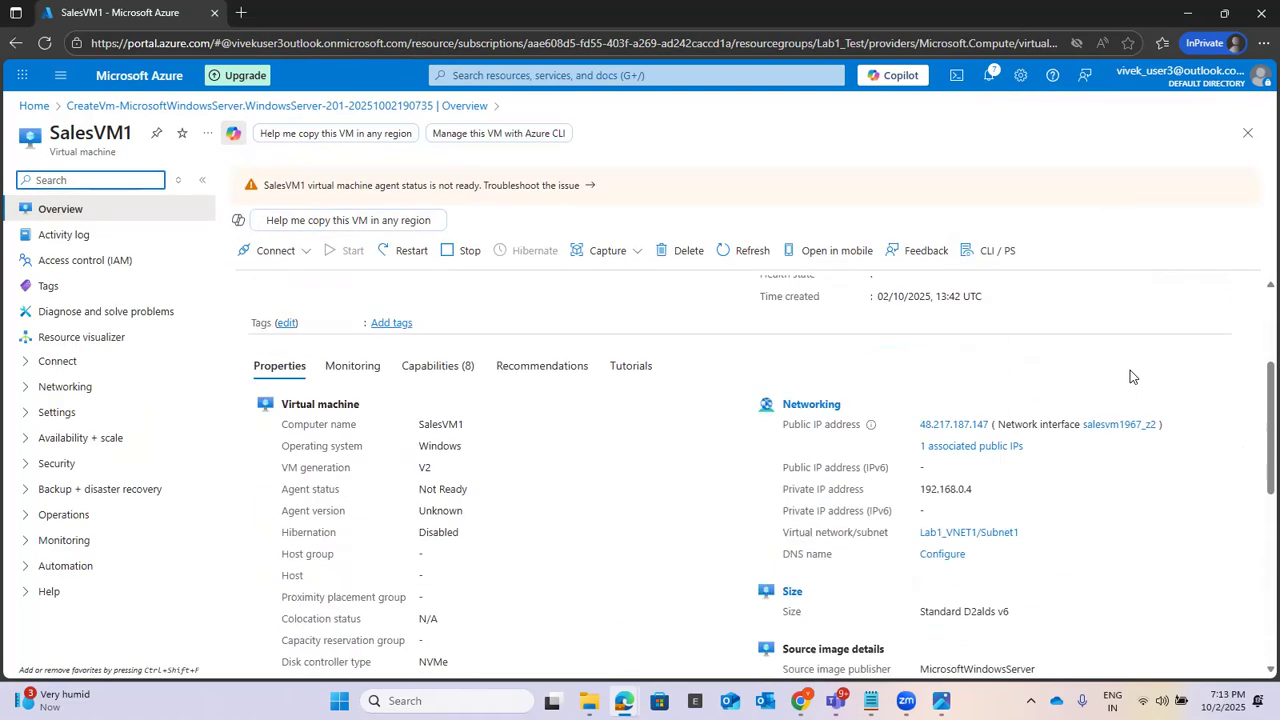
scroll(1129, 374, up, 3)
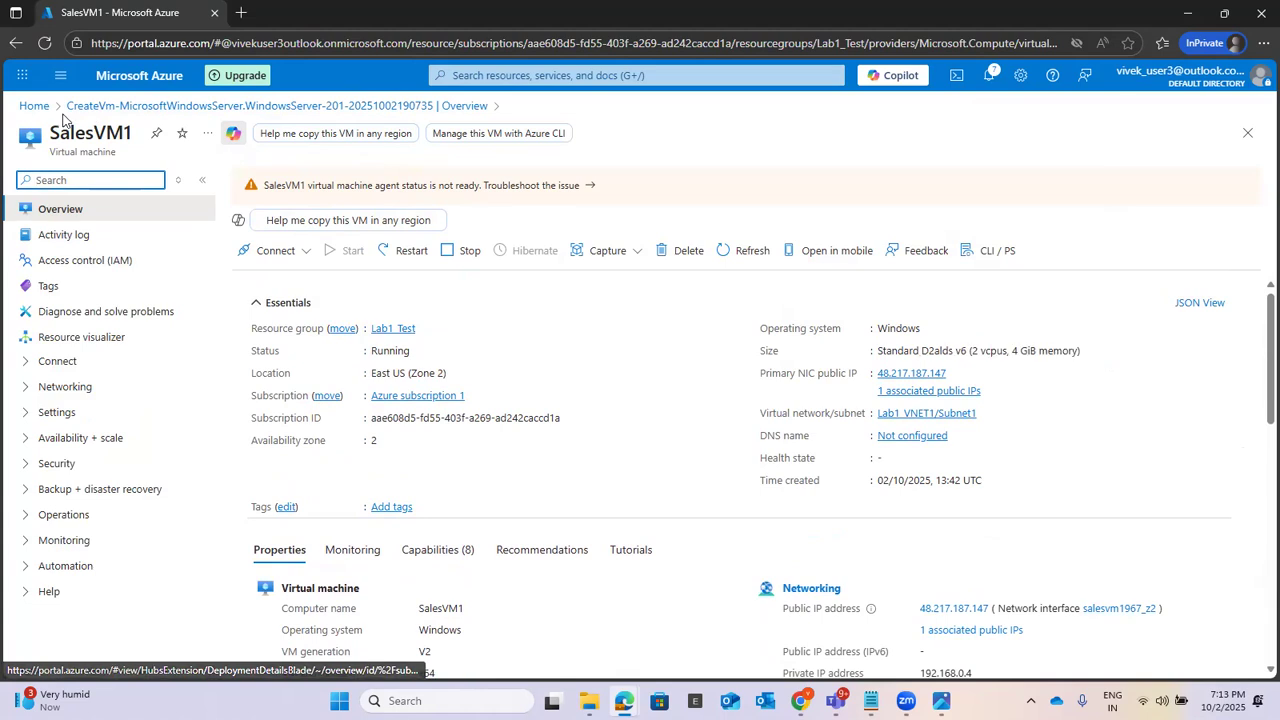
Step: Go to the virtual machines list and start creating another virtual machine
click(490, 75)
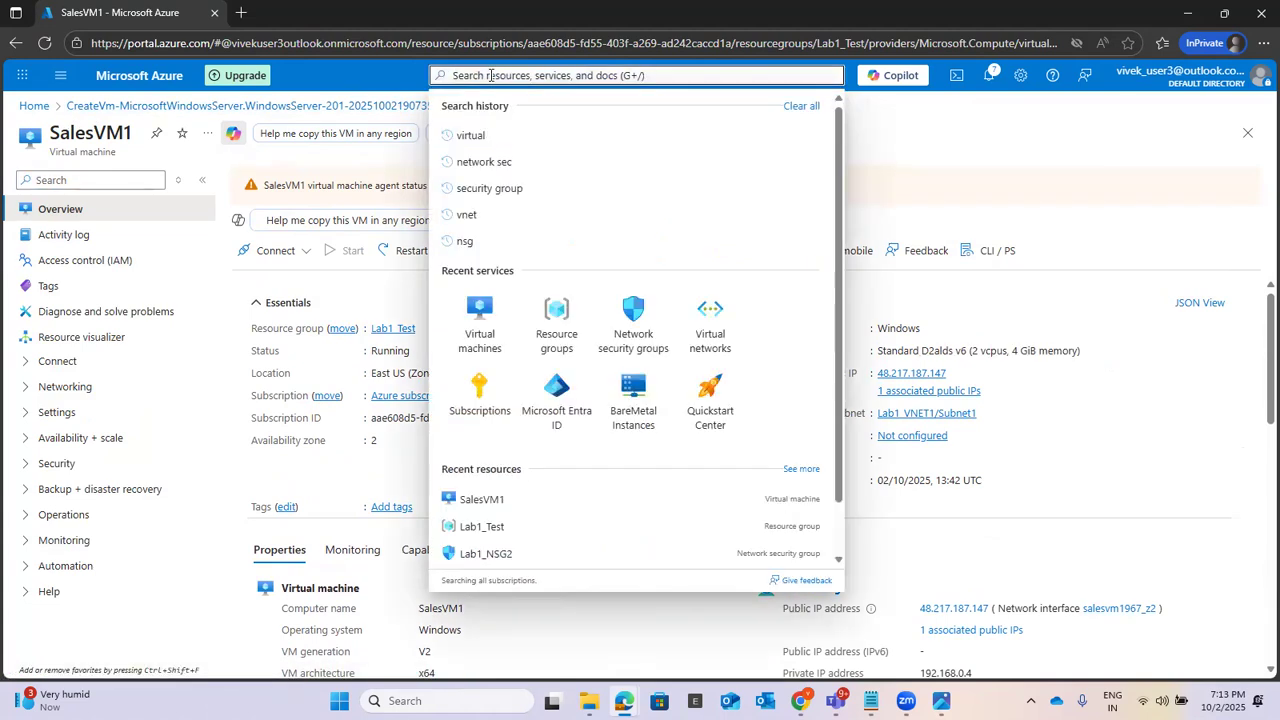
click(476, 334)
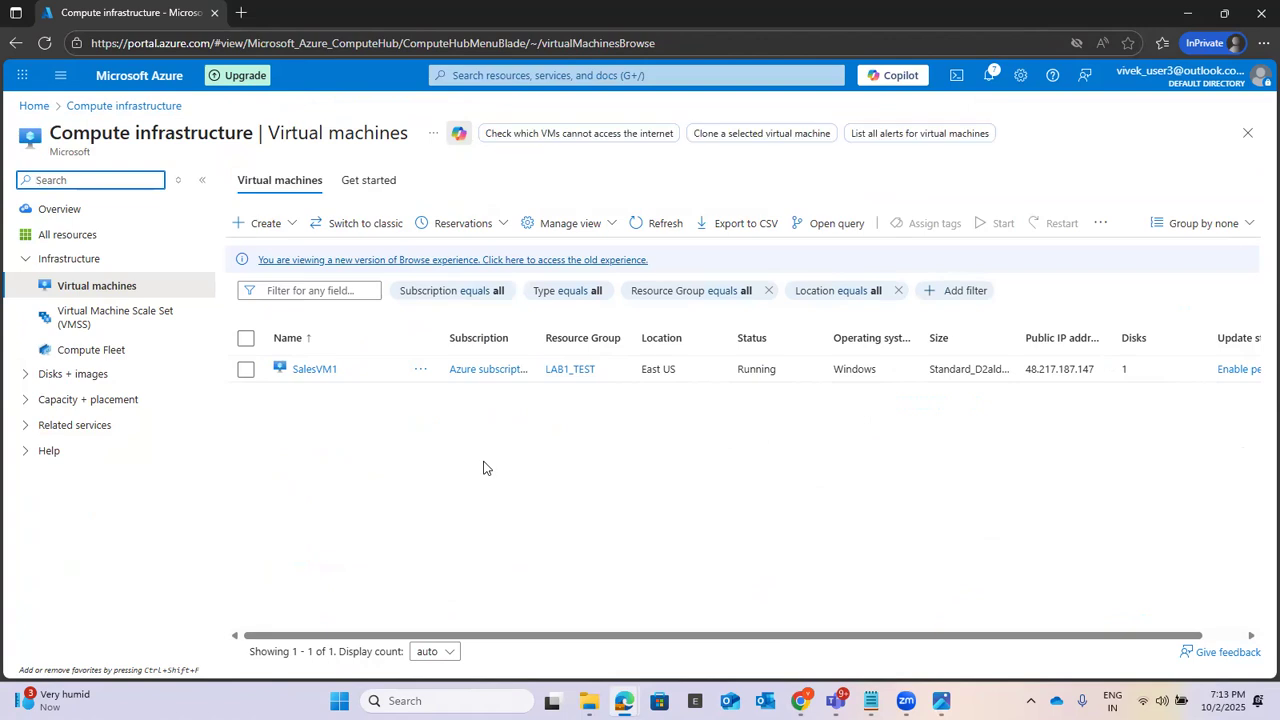
click(290, 227)
click(285, 285)
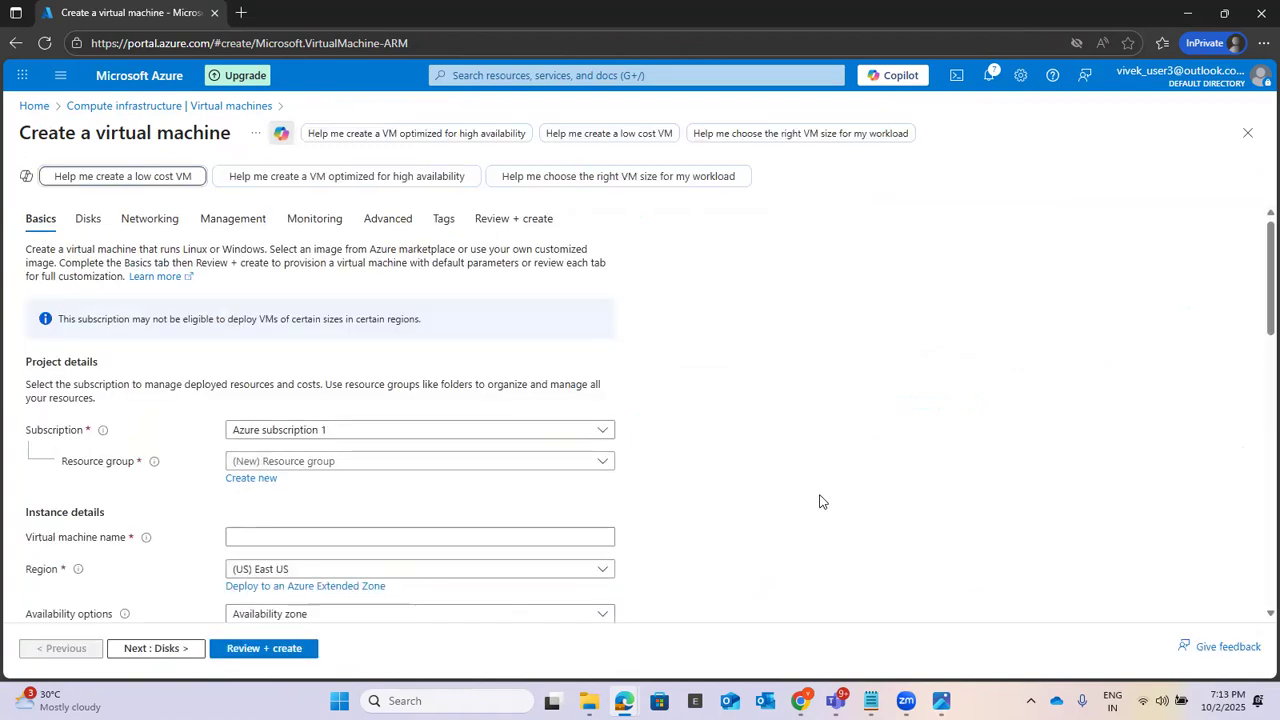
Step: Assign the new virtual machine to resource group Lab1_Test and name it SalesVM2
scroll(826, 489, down, 2)
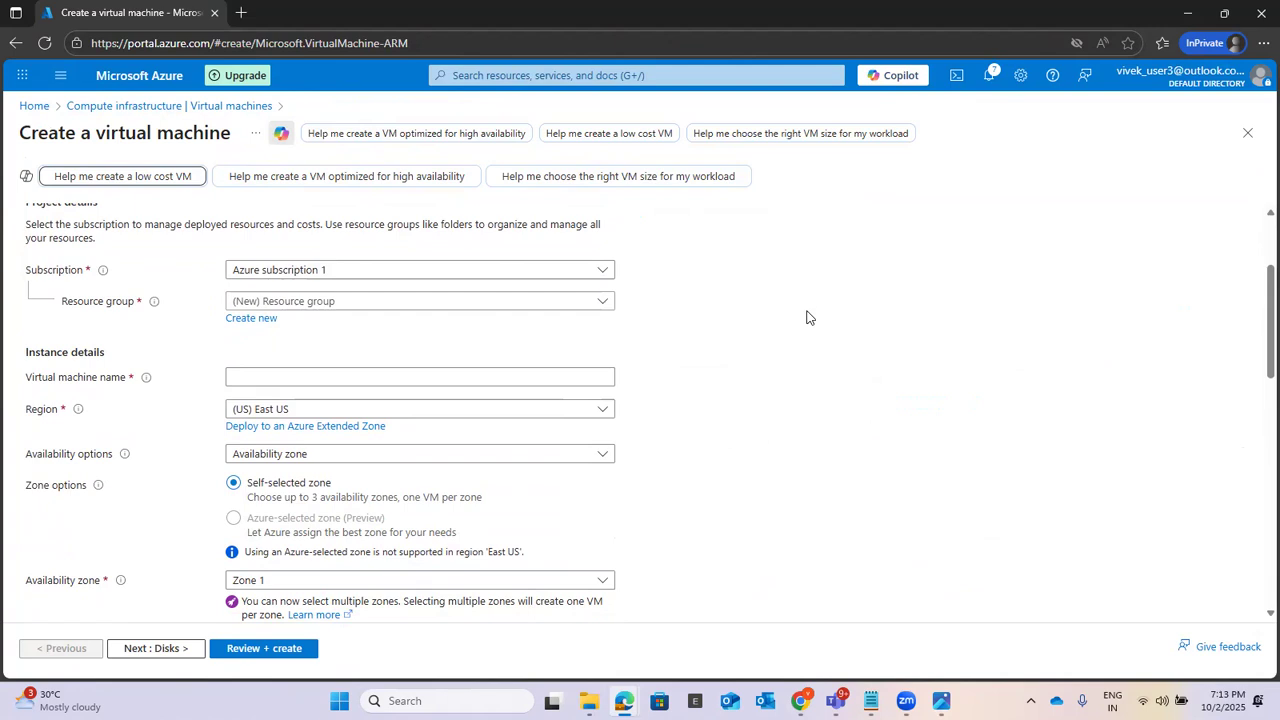
click(323, 304)
click(255, 355)
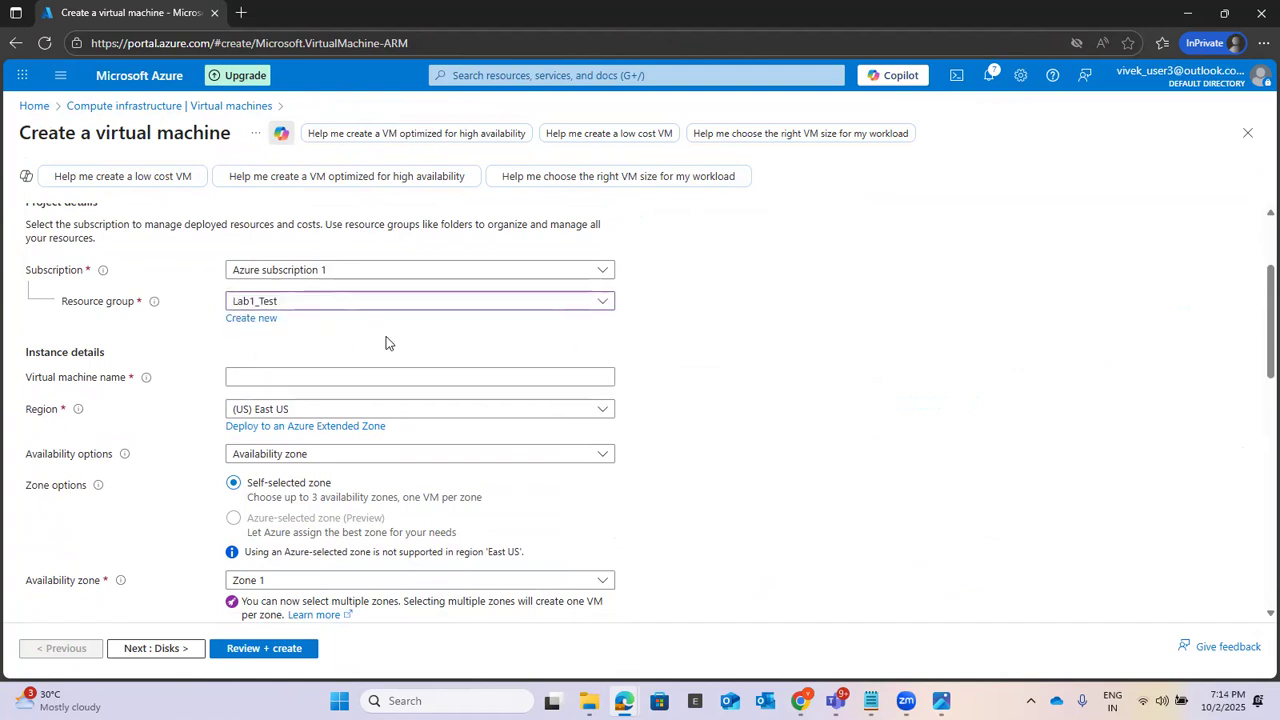
click(323, 374)
text(Sales)
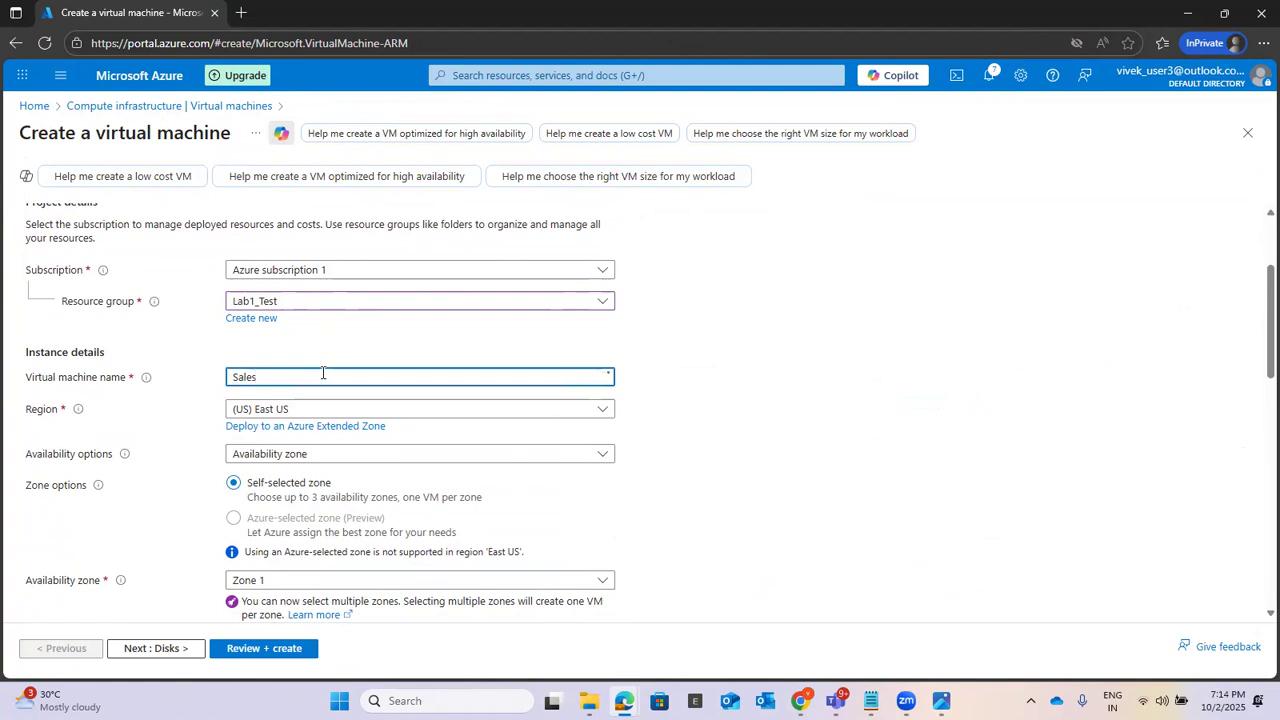
text(VM2)
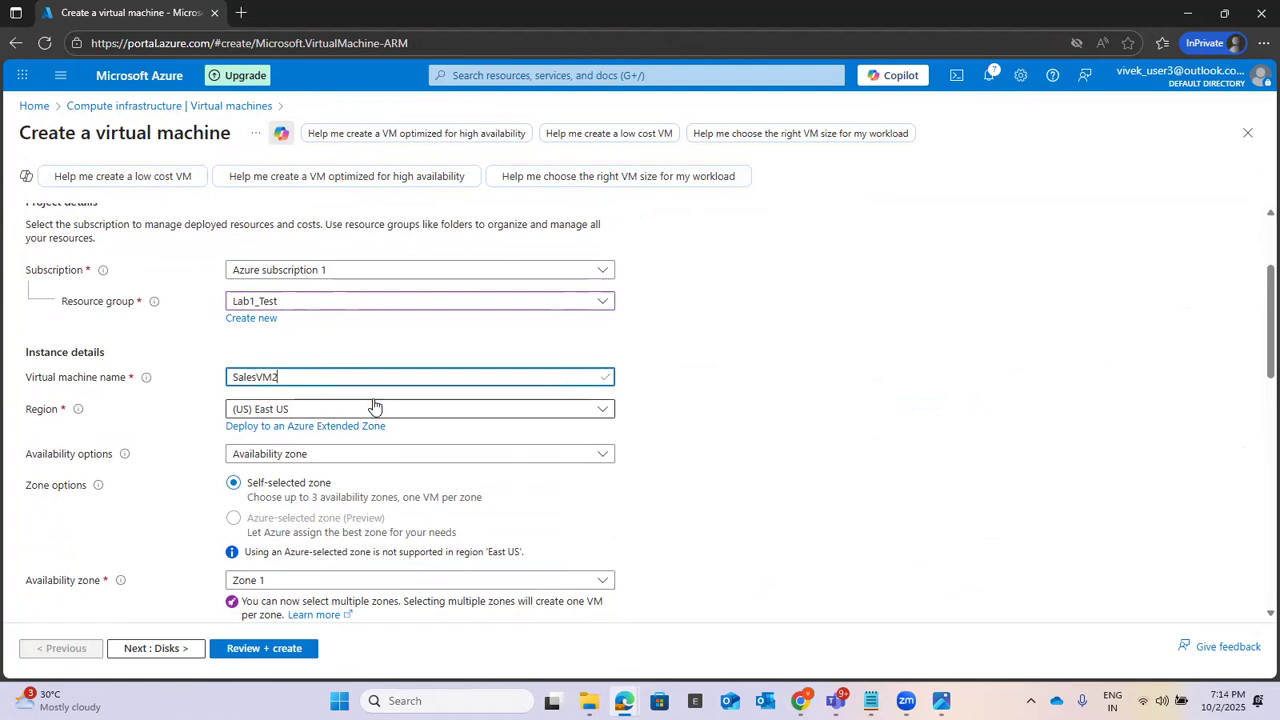
Step: Set SalesVM2's availability zone to Zone 2 only, deselecting Zone 1
scroll(749, 402, down, 2)
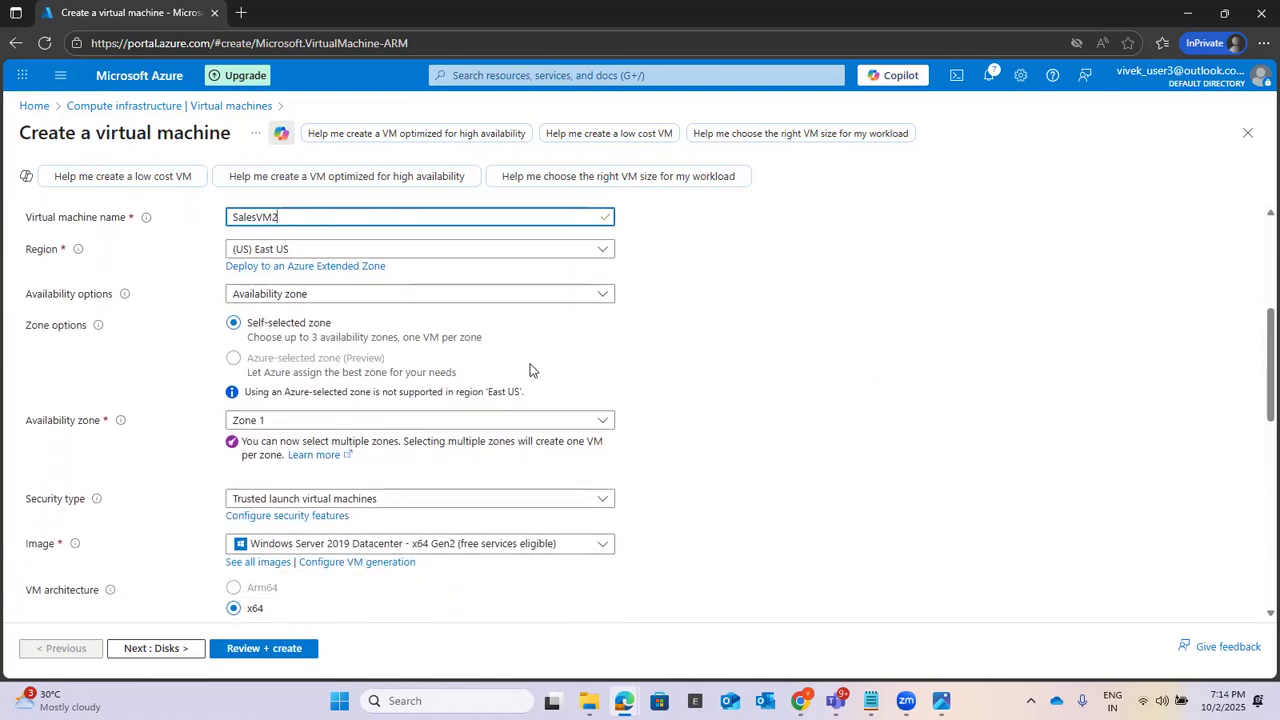
click(270, 421)
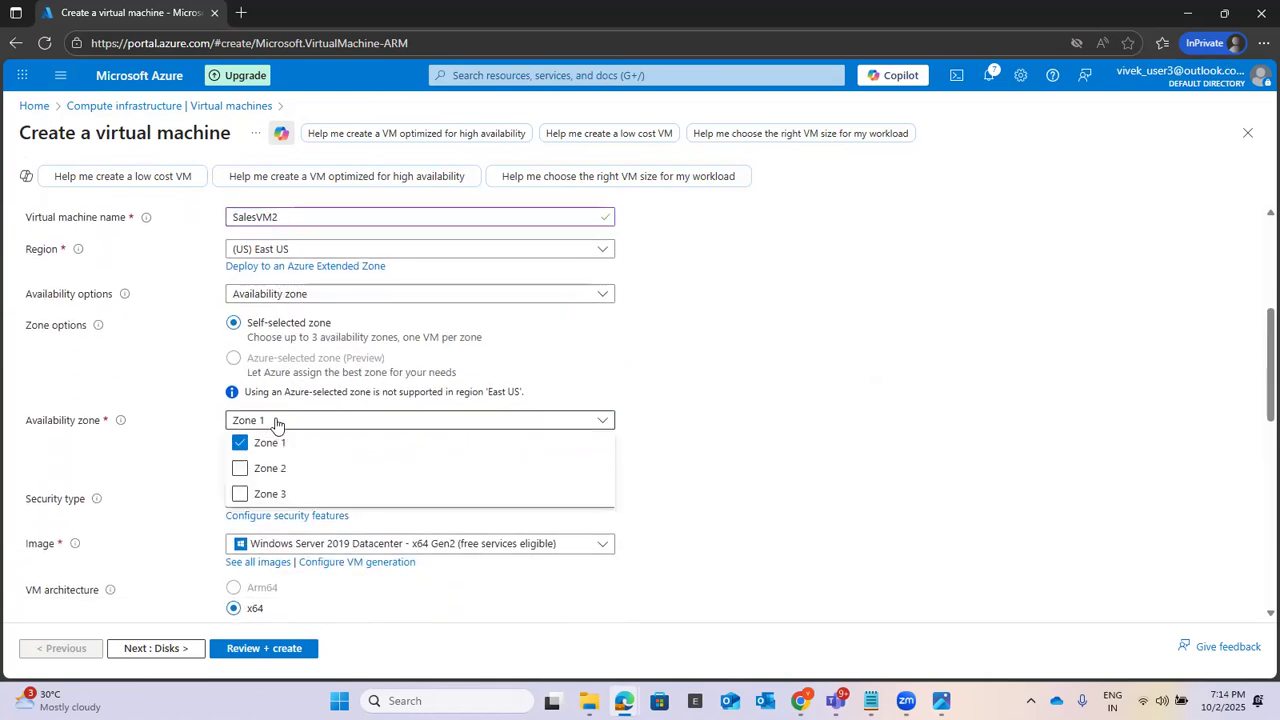
click(261, 471)
click(277, 461)
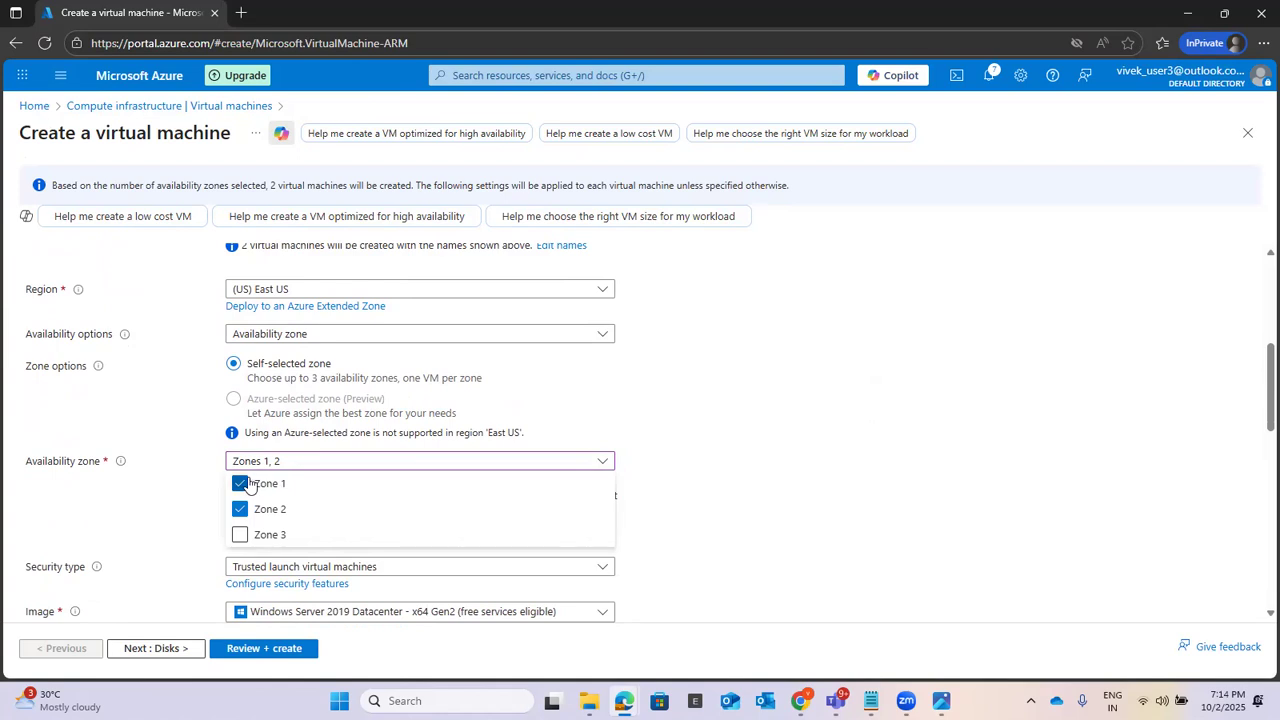
click(251, 486)
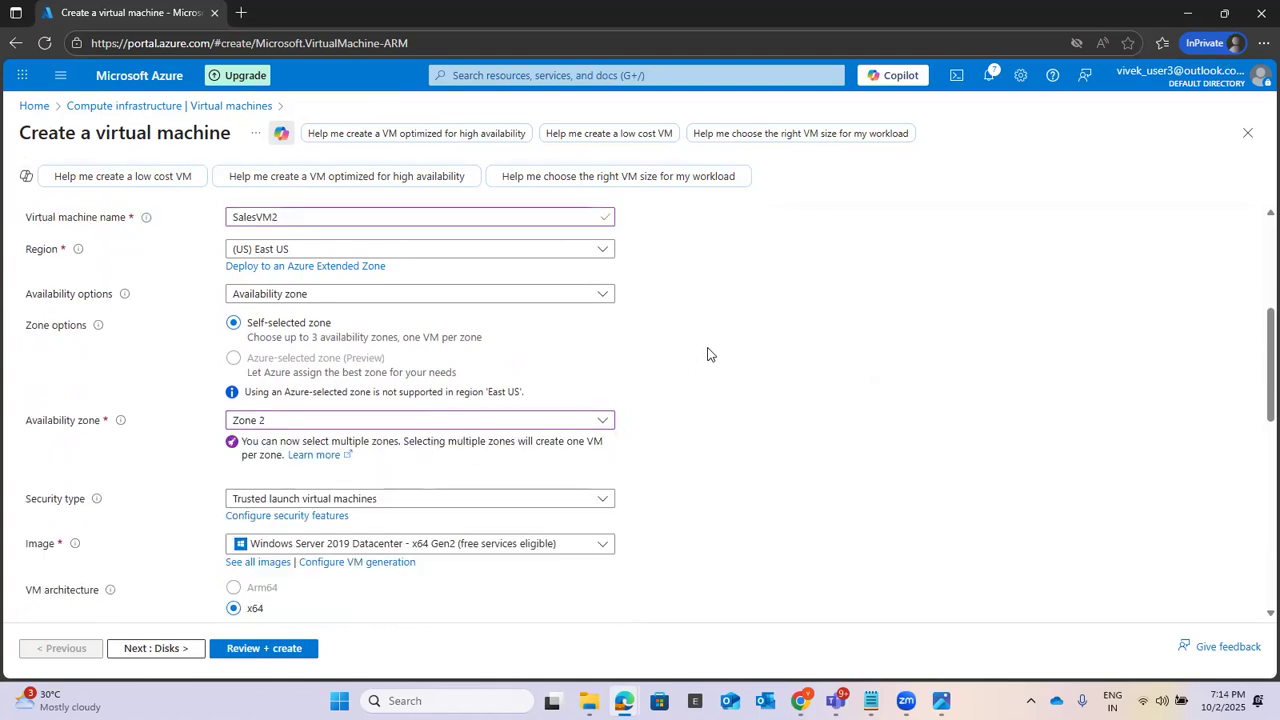
Step: Keep the Windows Server 2019 Datacenter image and Standard_D2alds_v6 size, and set the administrator username to userr
scroll(707, 353, down, 1)
scroll(707, 353, down, 1)
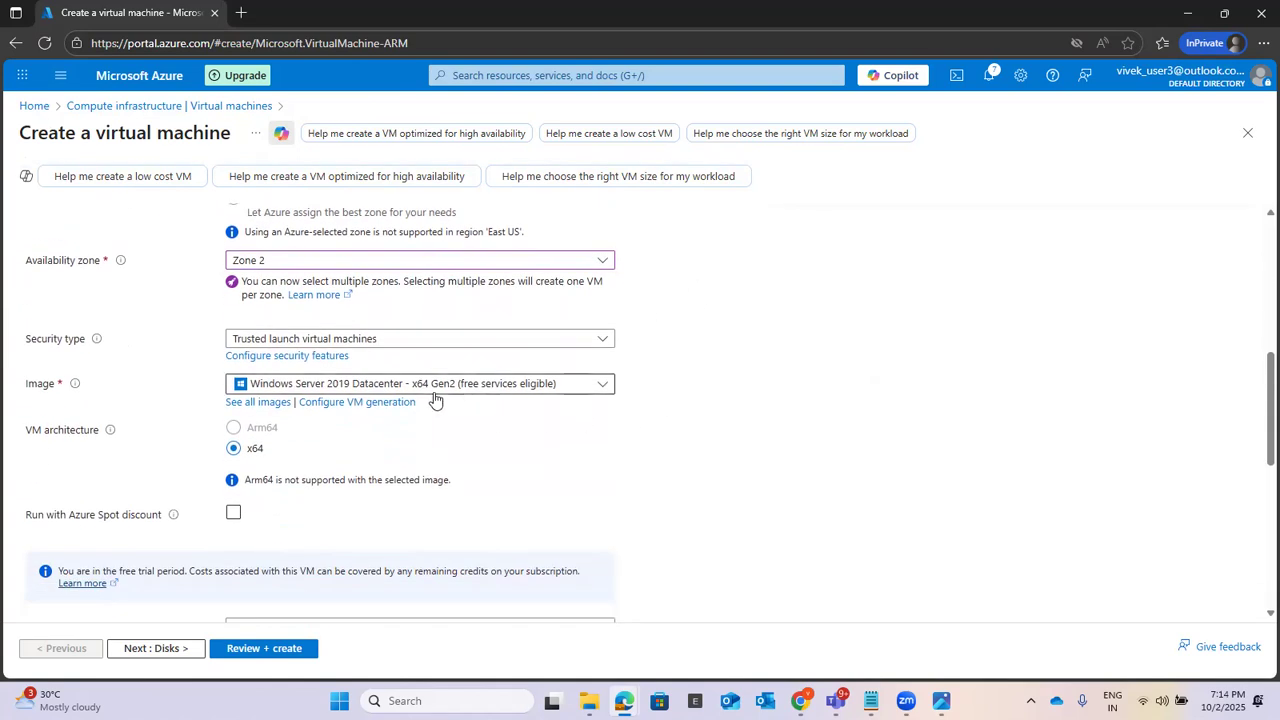
scroll(826, 391, down, 2)
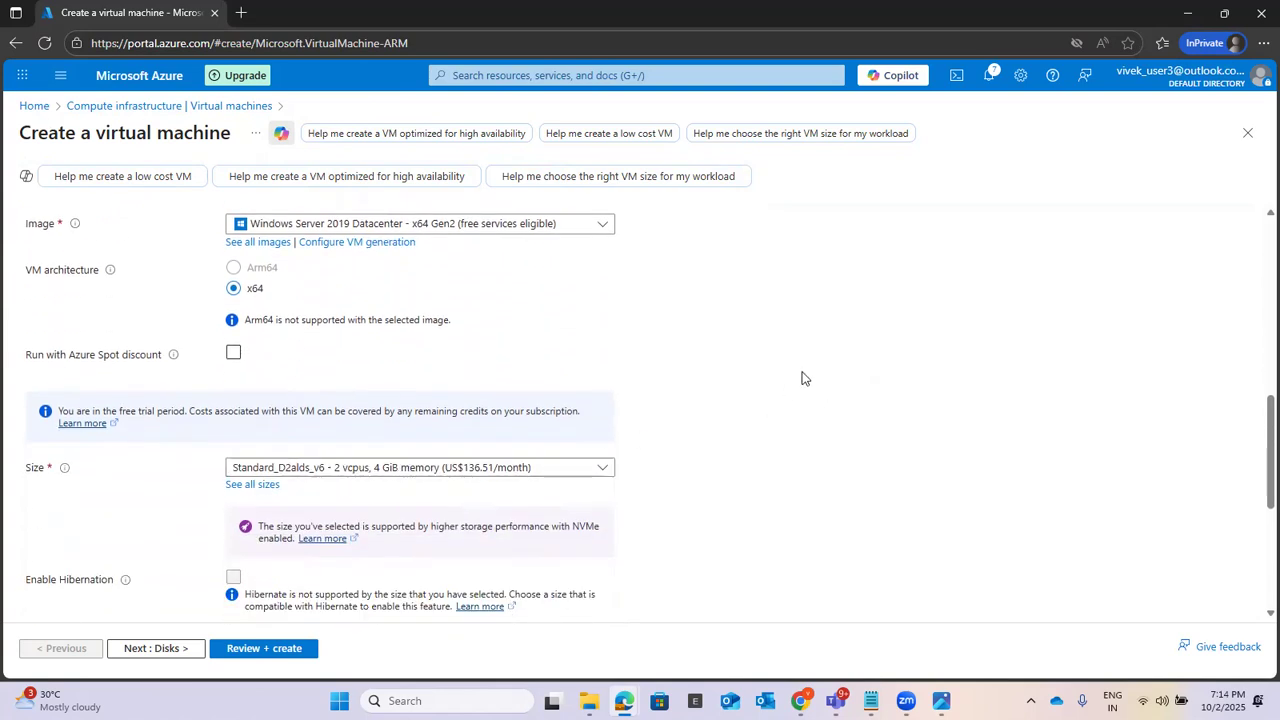
scroll(803, 376, down, 2)
scroll(803, 376, down, 1)
click(276, 421)
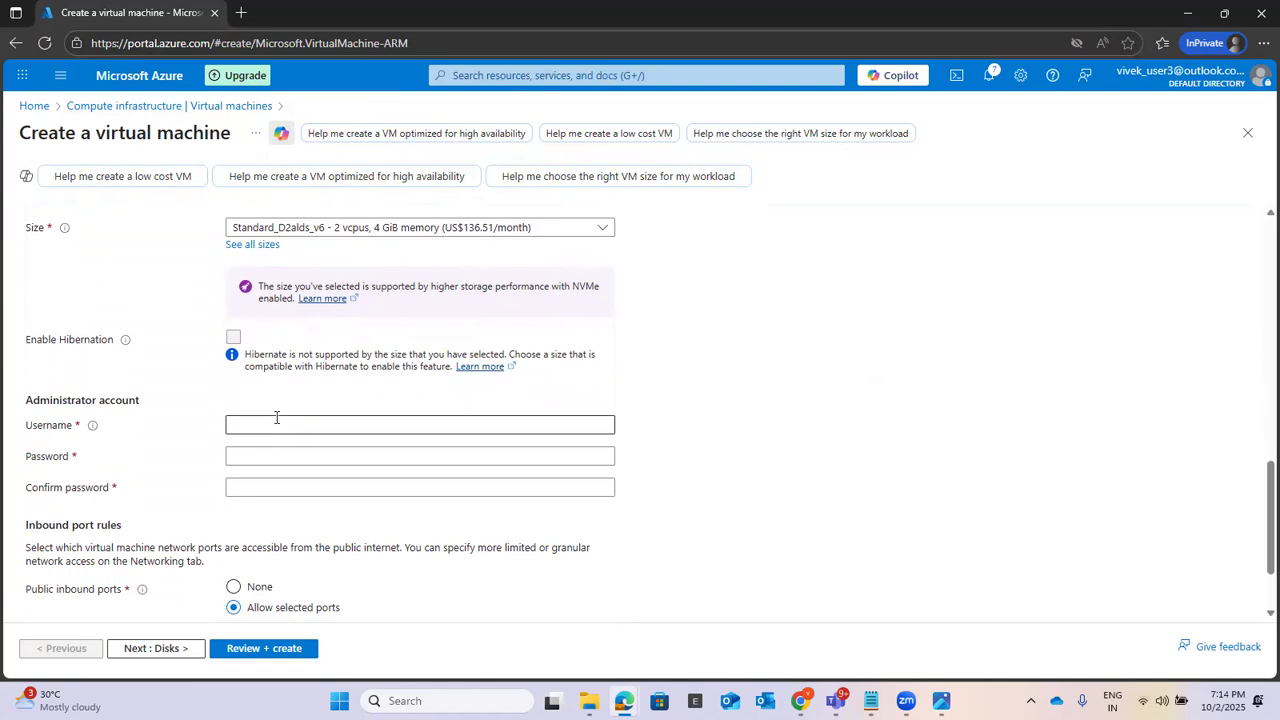
text(usern)
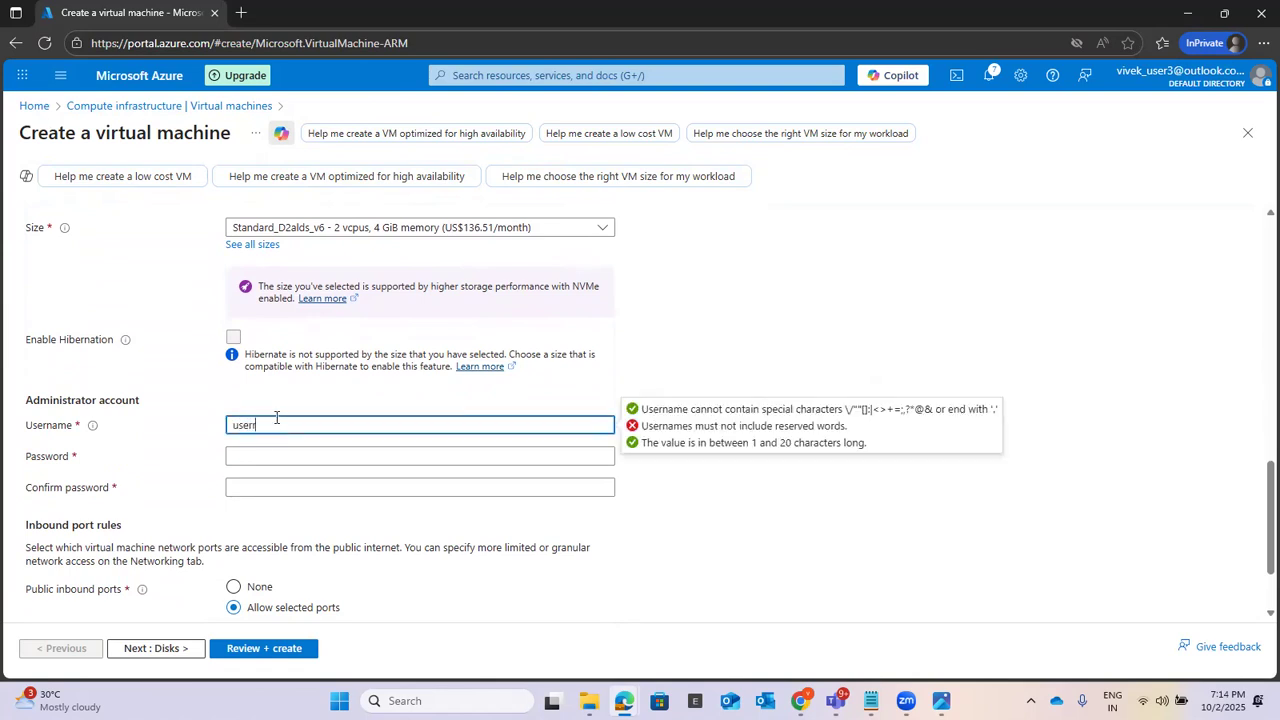
key(Tab)
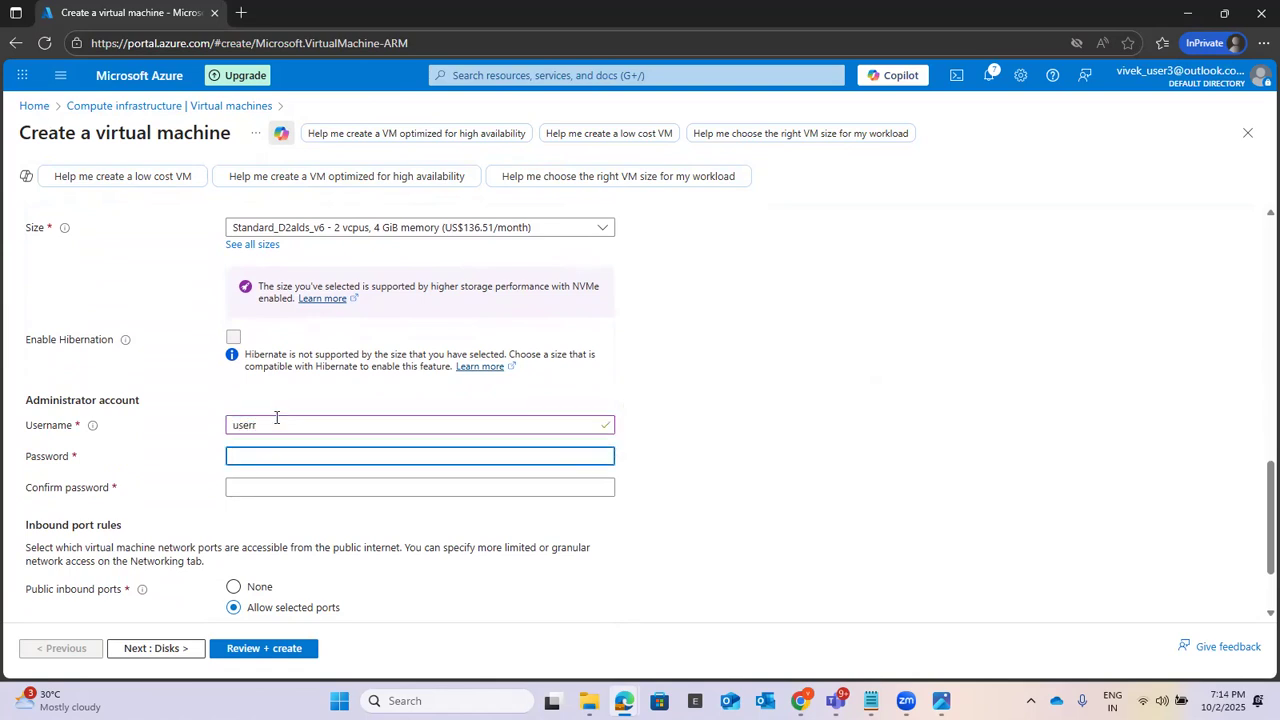
Step: Enter the administrator account password and repeat it in the confirmation field
text(P••••)
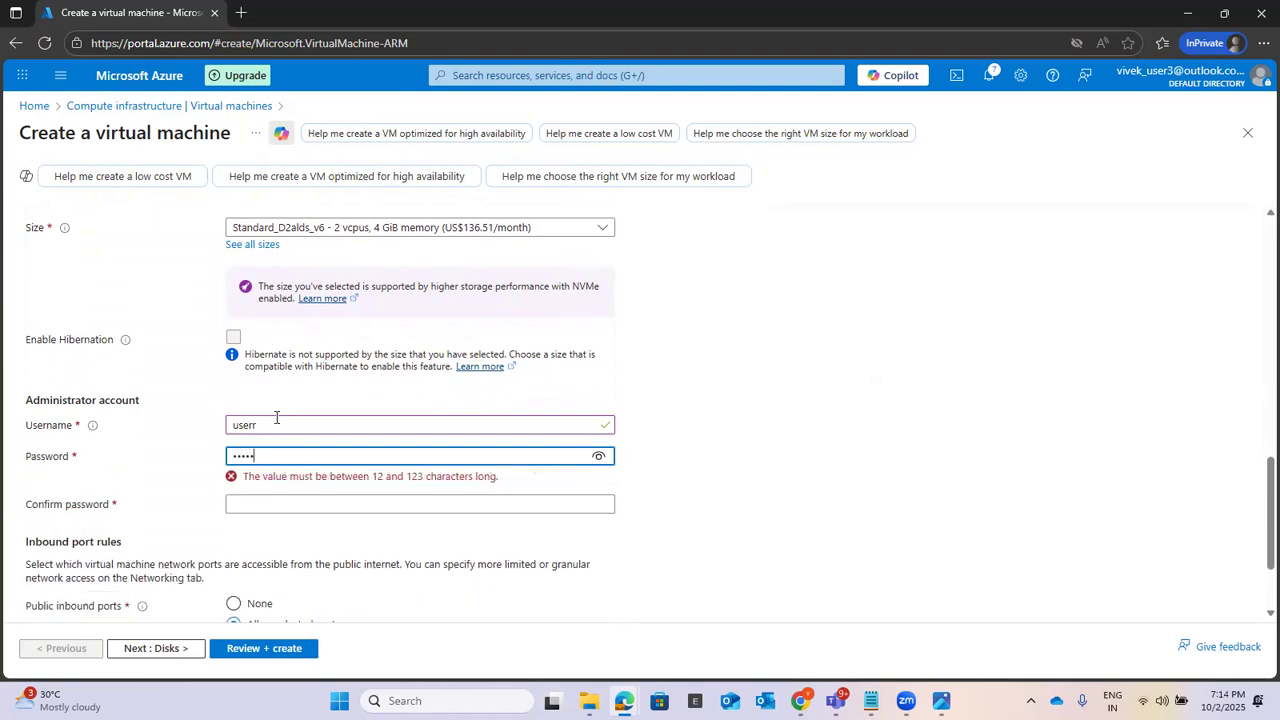
text(••••••)
key(Tab)
text(••••••)
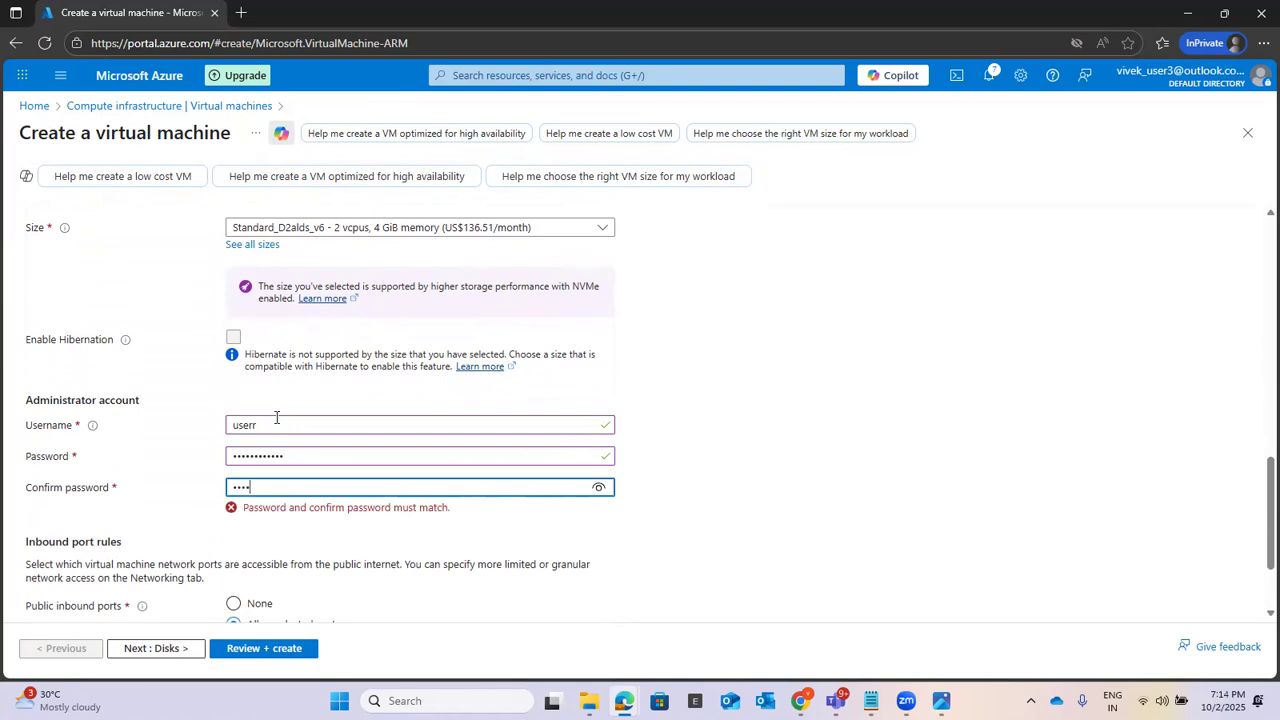
text(••••••)
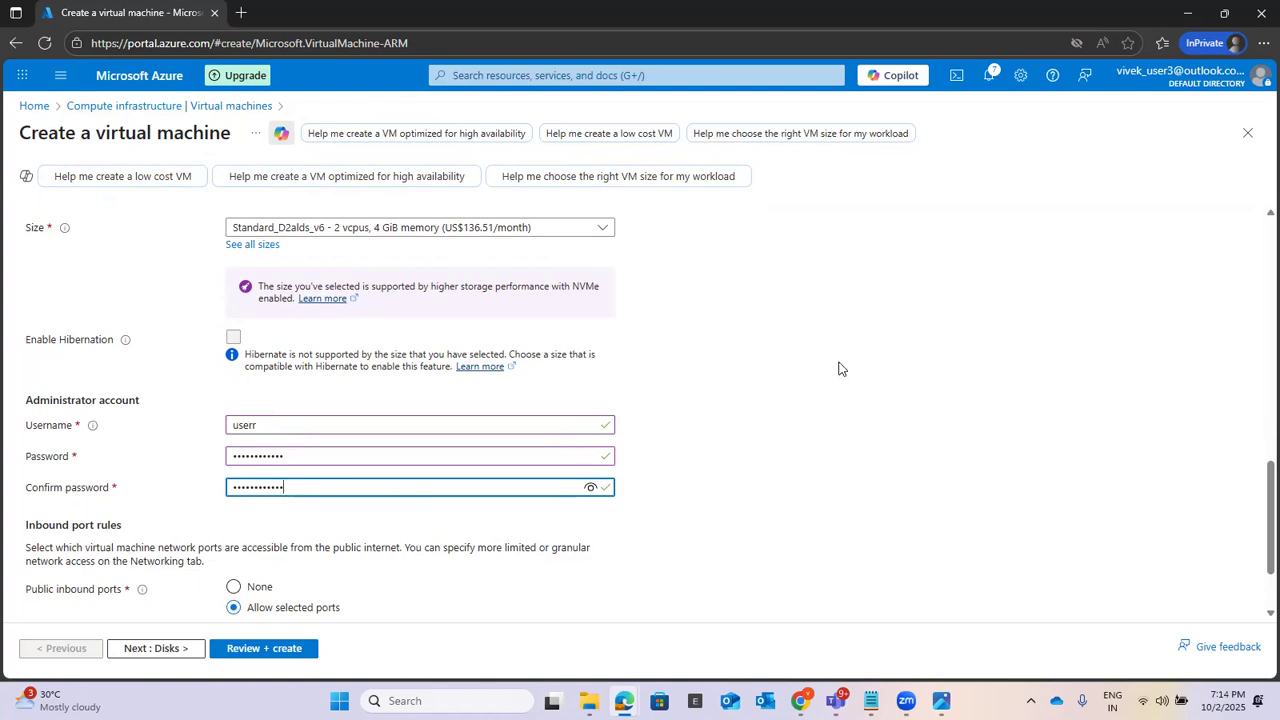
Step: Set SalesVM2's public inbound ports to None
scroll(840, 368, down, 1)
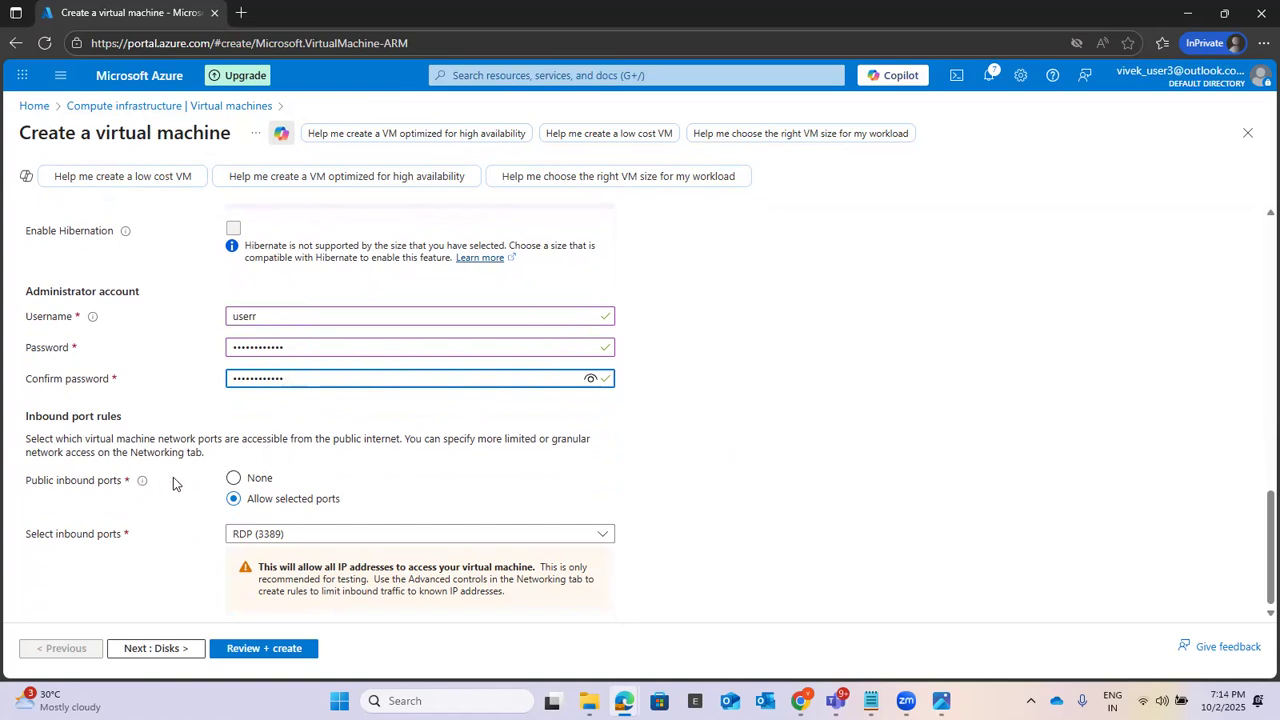
click(236, 479)
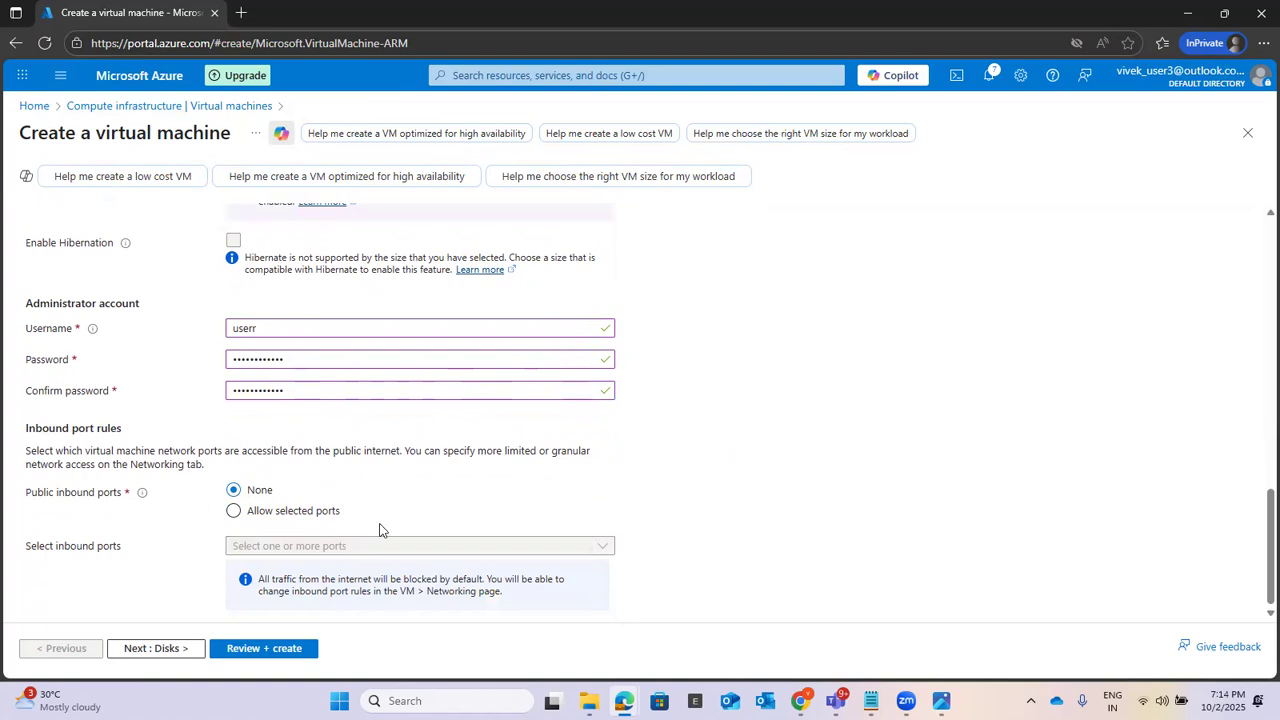
Step: Keep SalesVM2's default disk settings with the 127 GiB Premium SSD OS disk and continue to the networking settings
scroll(886, 391, up, 2)
scroll(886, 391, down, 2)
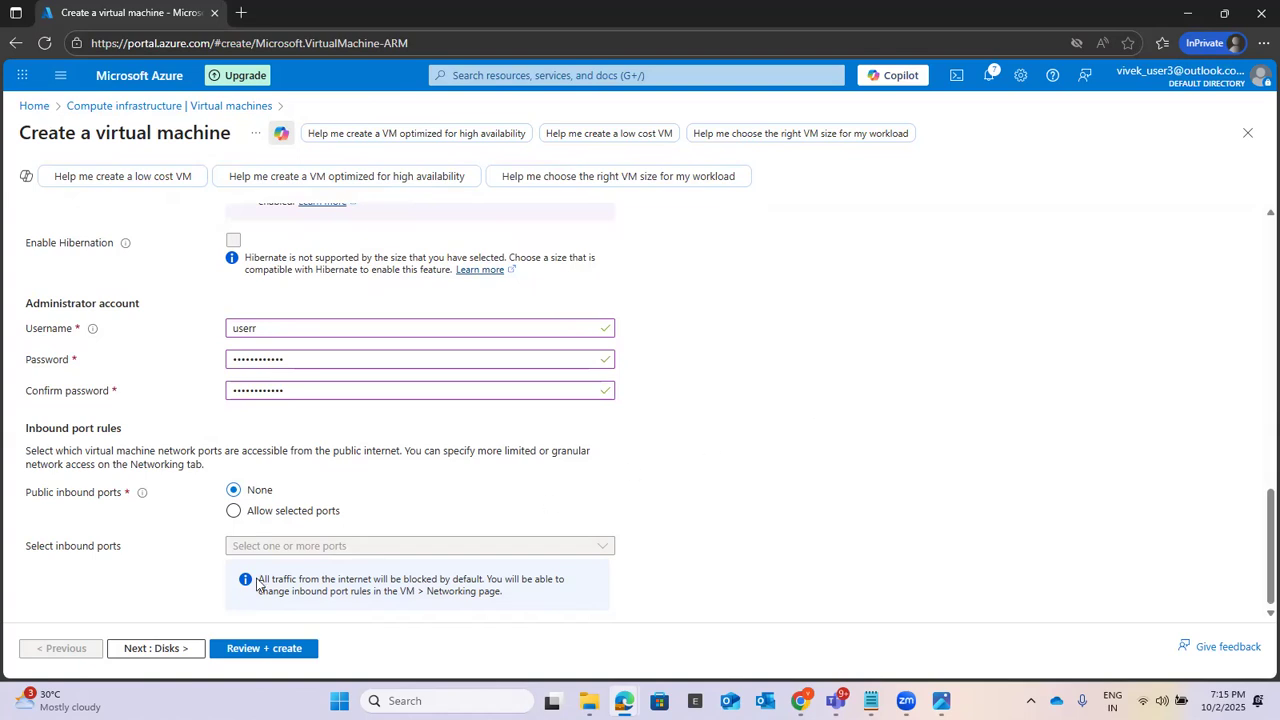
click(145, 649)
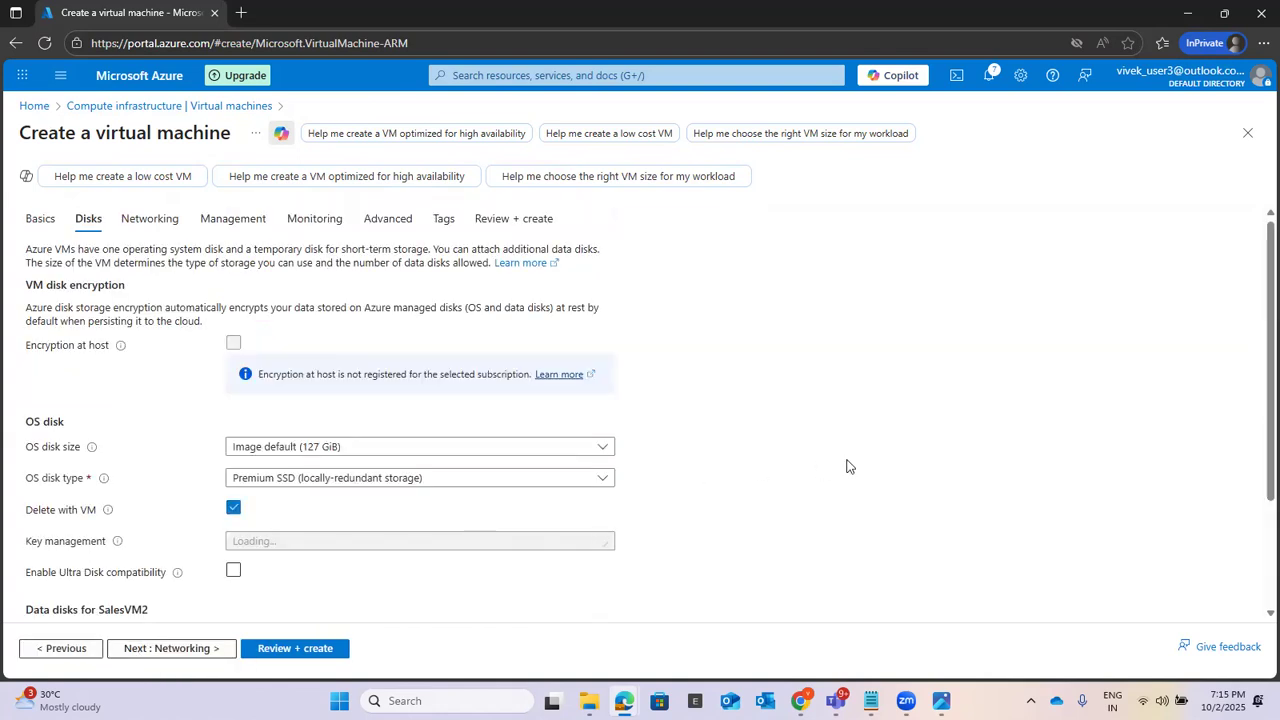
scroll(872, 412, down, 1)
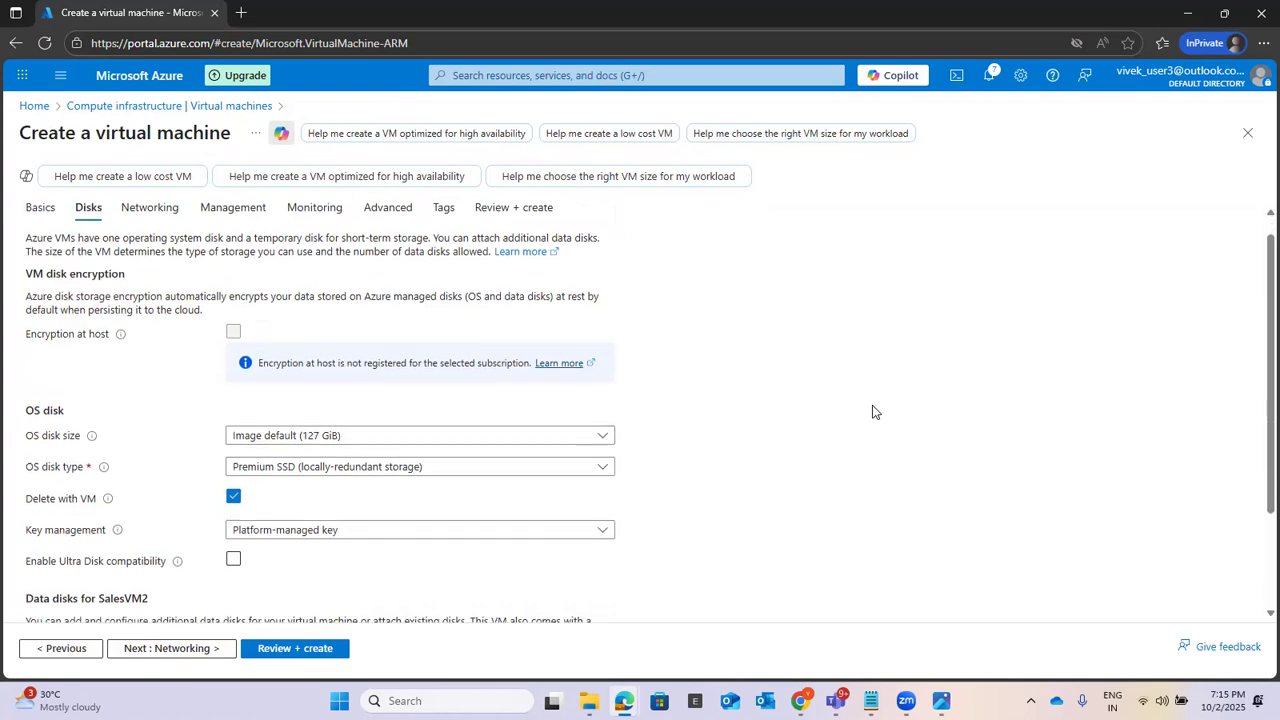
scroll(872, 412, down, 3)
click(166, 652)
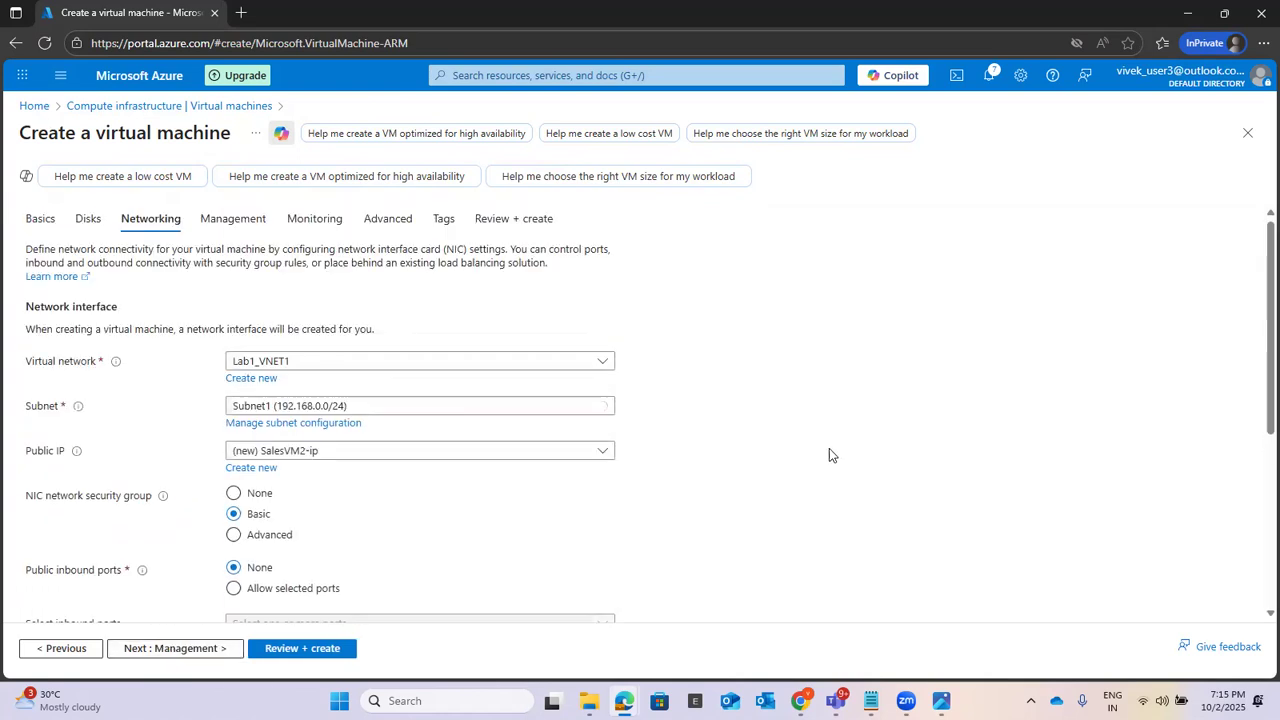
Step: Place SalesVM2 in Subnet2 (192.168.1.0/24) of Lab1_VNET1 and set its public IP to None
click(311, 362)
click(270, 445)
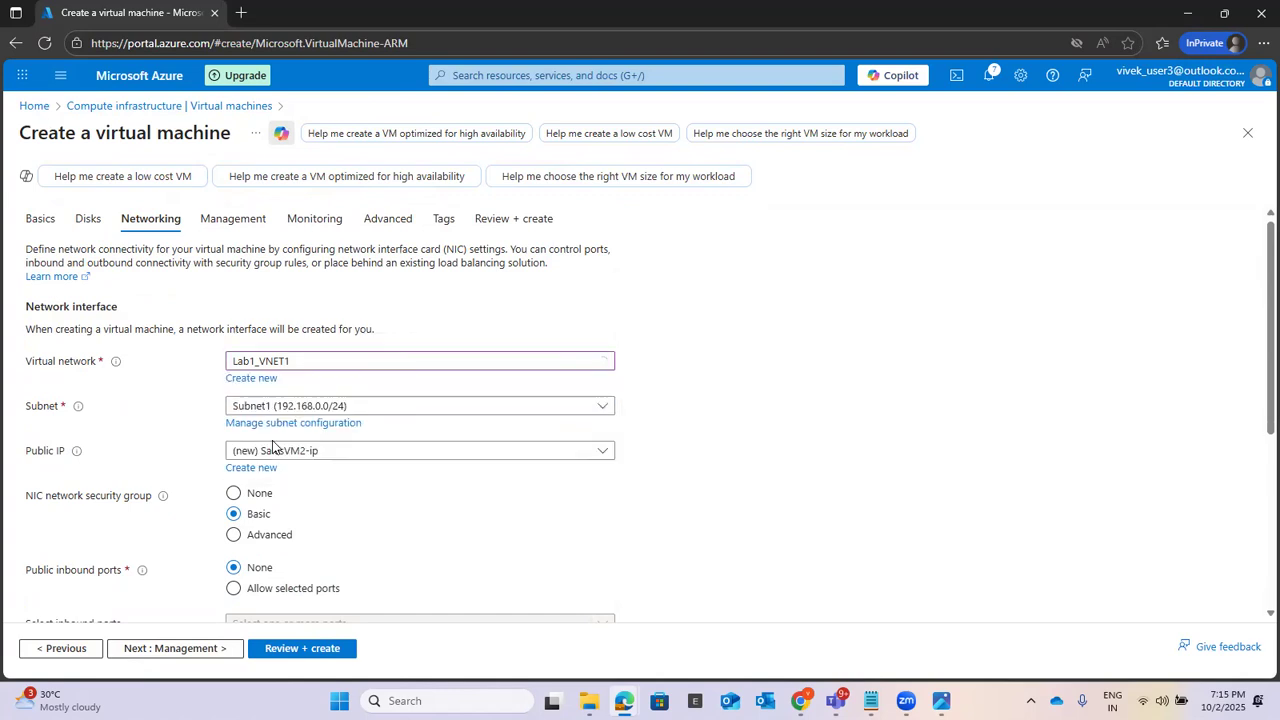
click(314, 406)
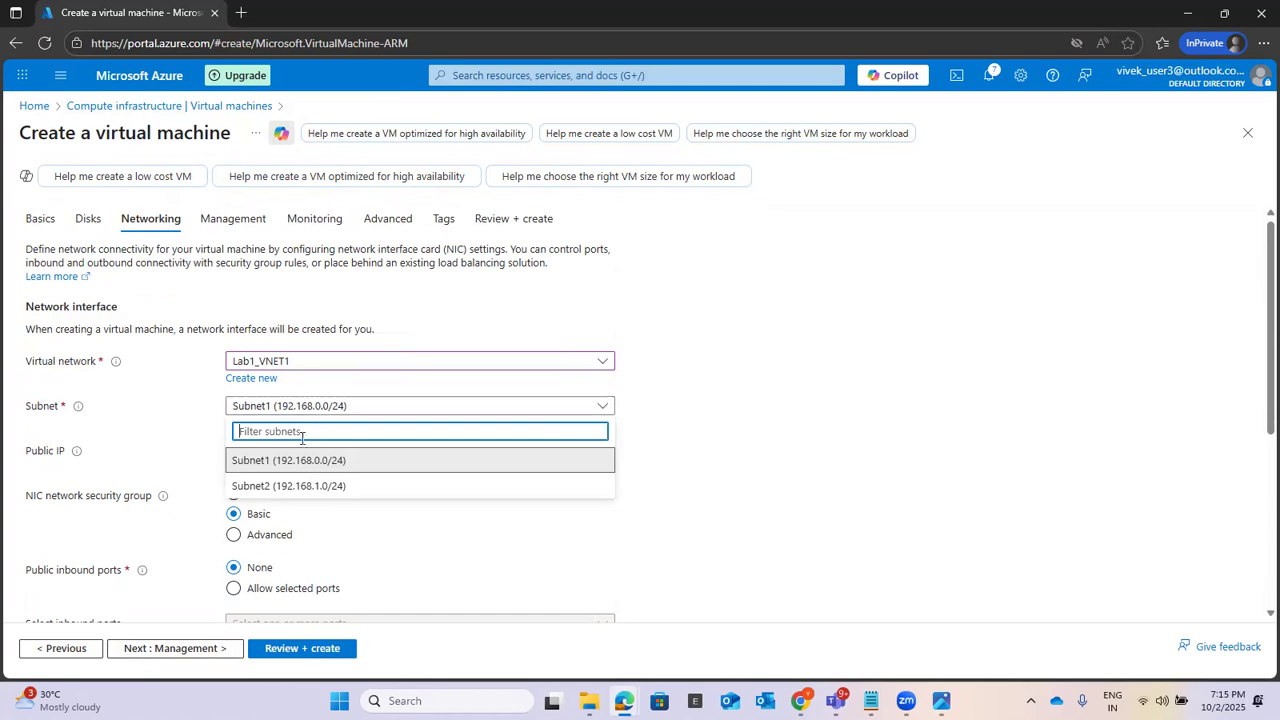
click(291, 486)
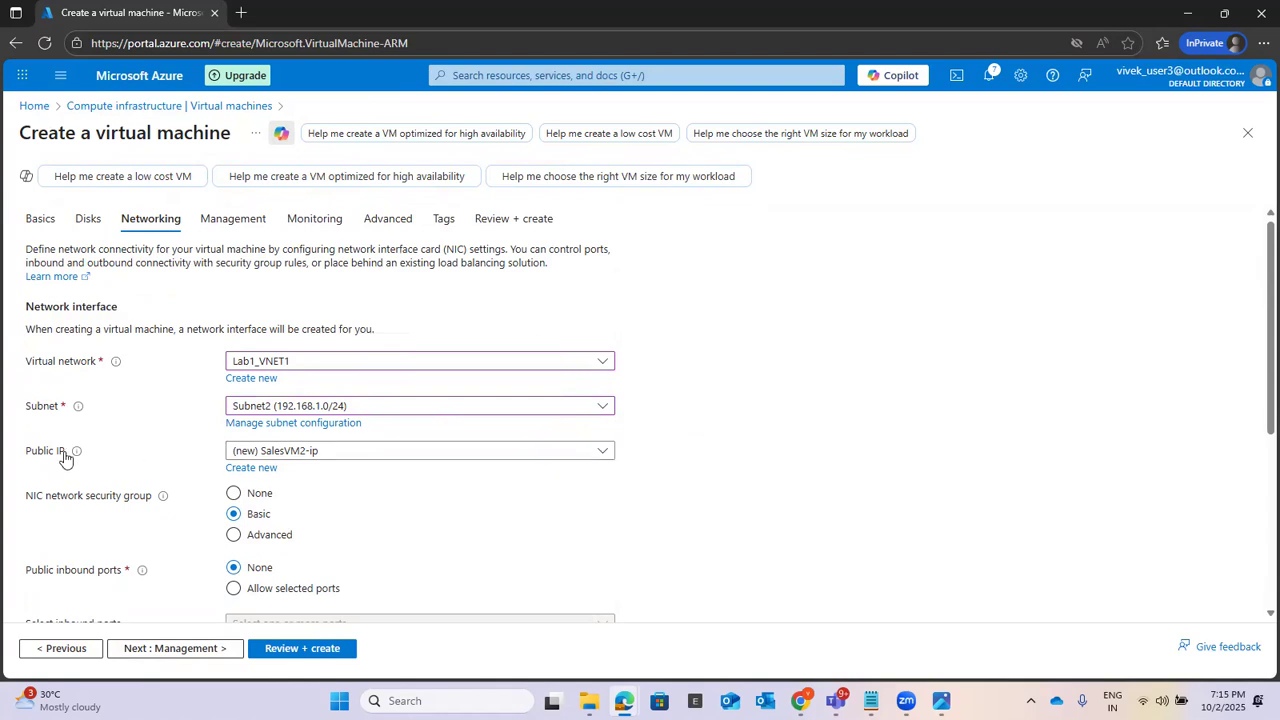
click(337, 452)
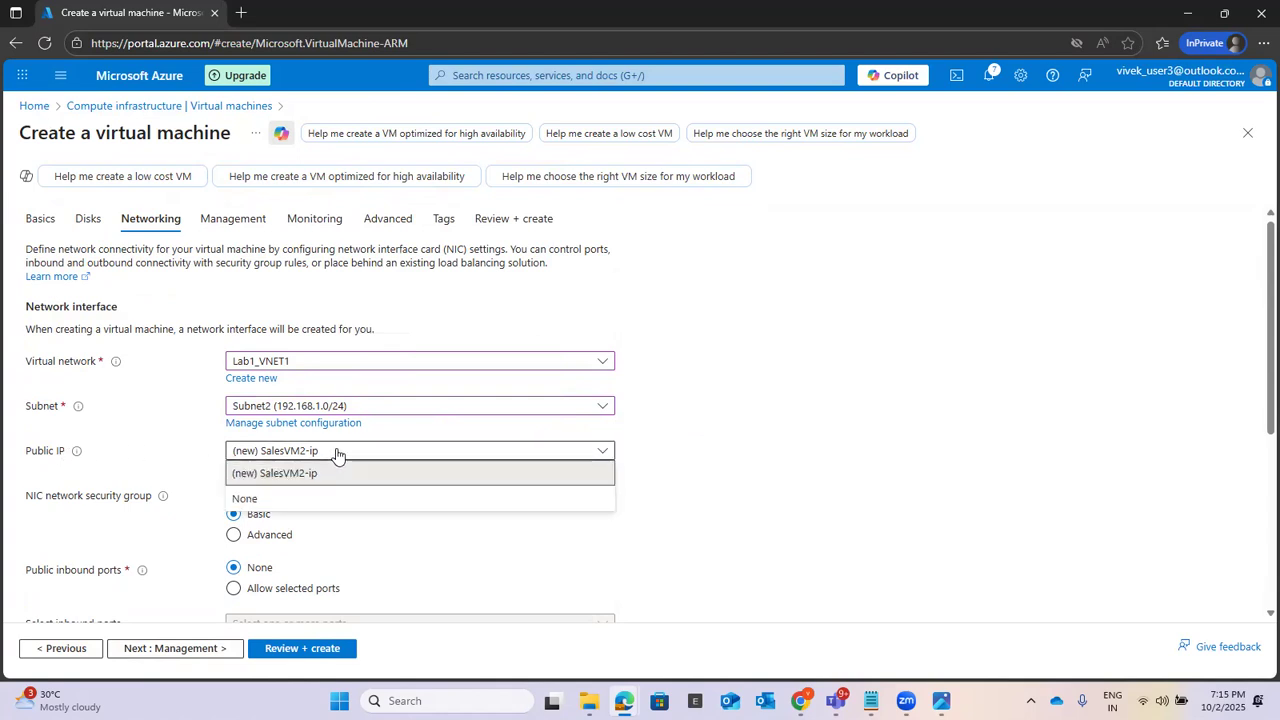
click(294, 497)
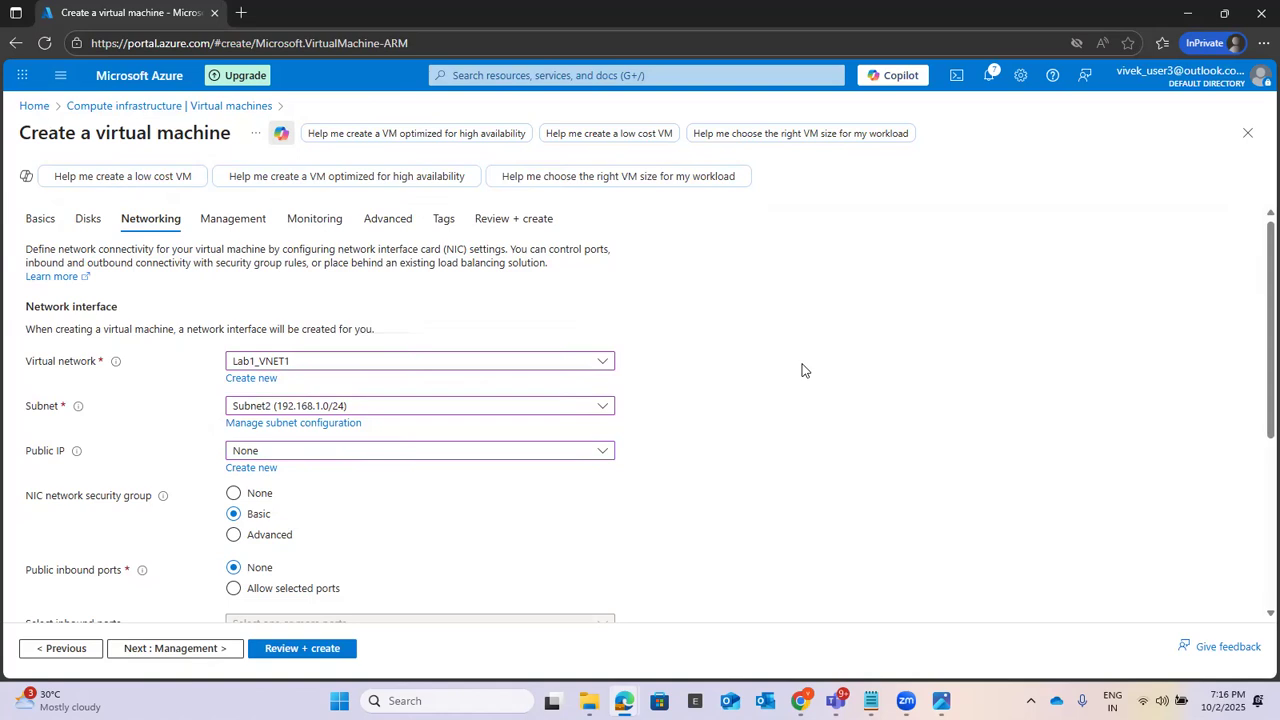
Step: Enable deleting the NIC when SalesVM2 is deleted, keeping the Basic network security group and no load balancing
scroll(802, 371, down, 1)
scroll(802, 371, down, 1)
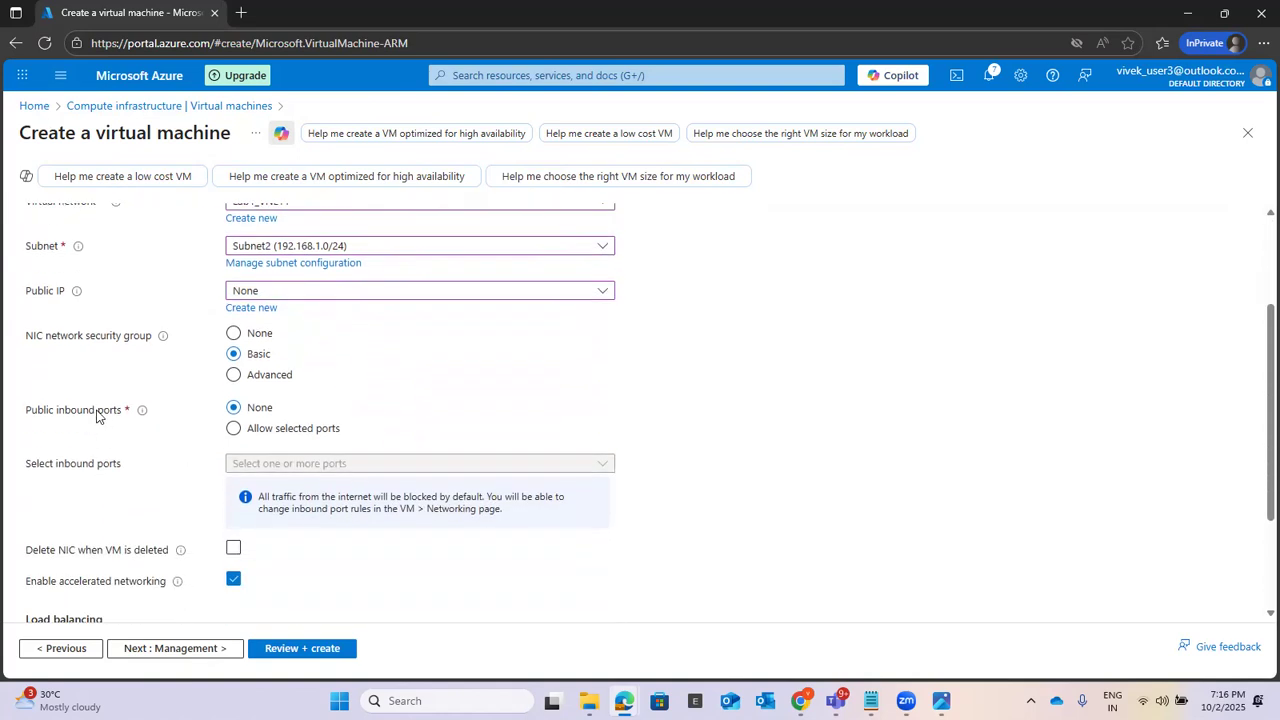
scroll(943, 360, down, 1)
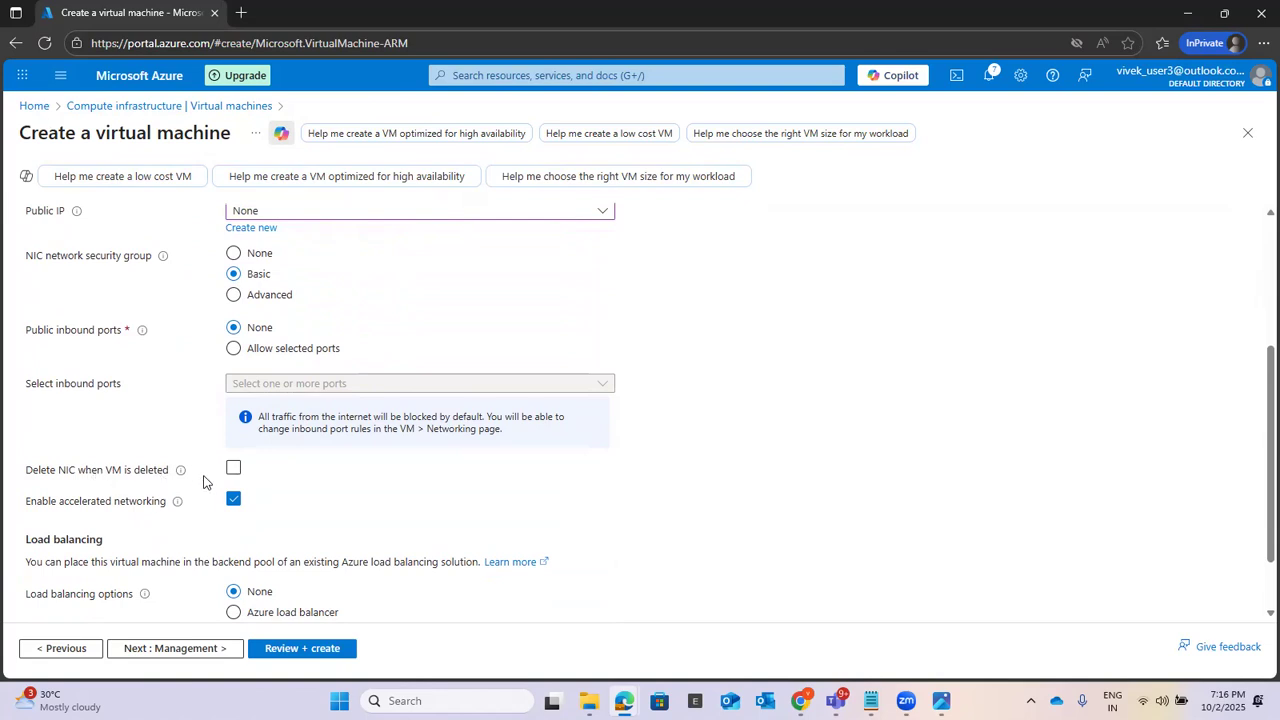
click(234, 471)
scroll(869, 396, down, 1)
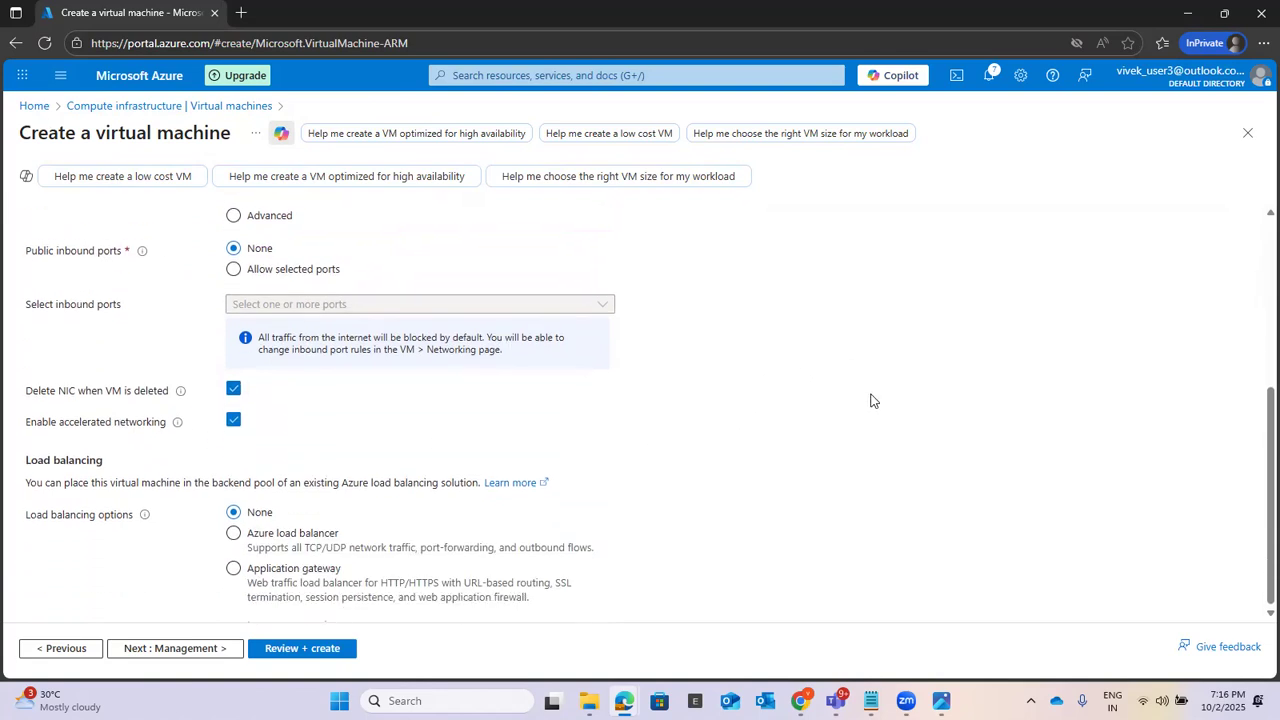
Step: Keep the default management, monitoring, advanced and tag settings and proceed to SalesVM2's final validation
click(152, 650)
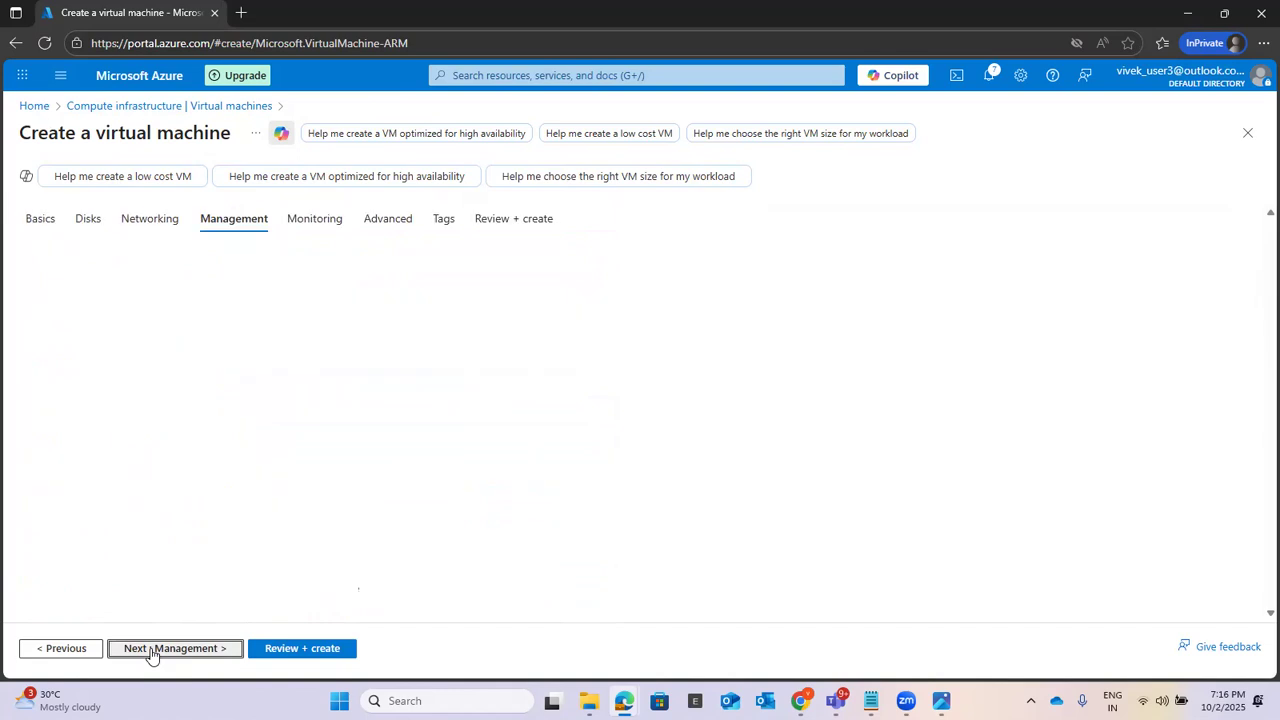
scroll(749, 409, down, 2)
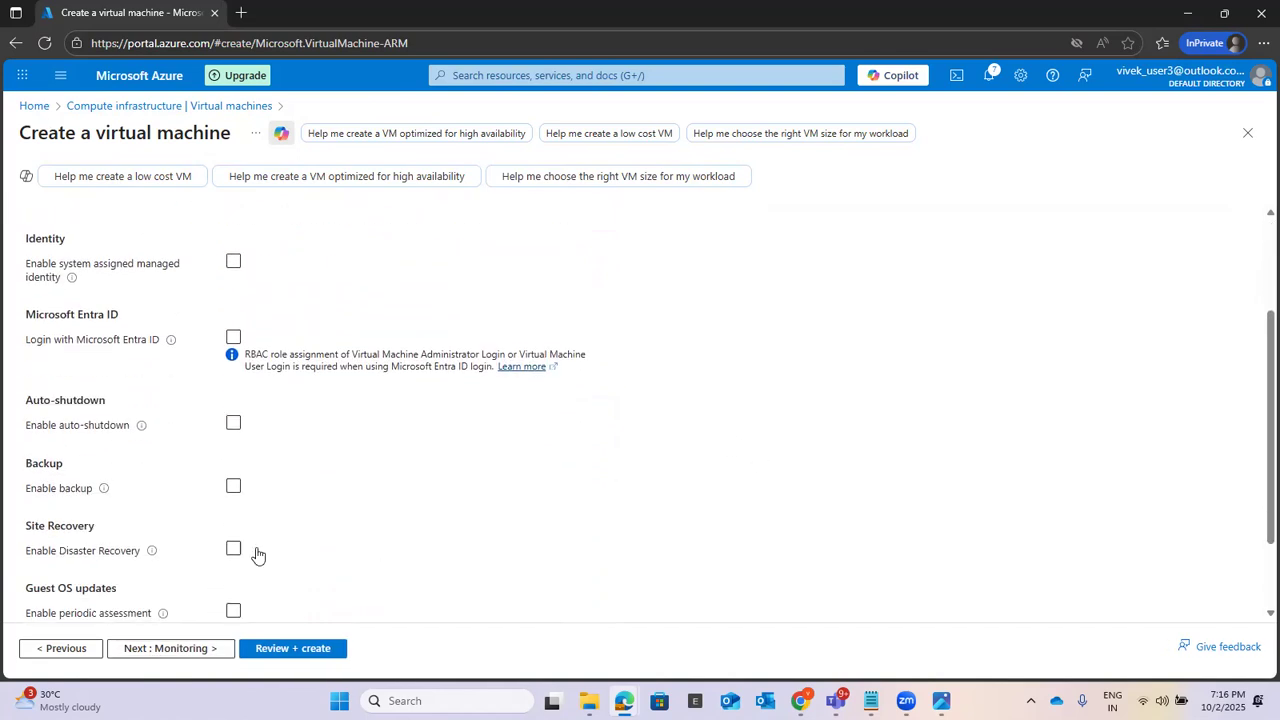
click(133, 650)
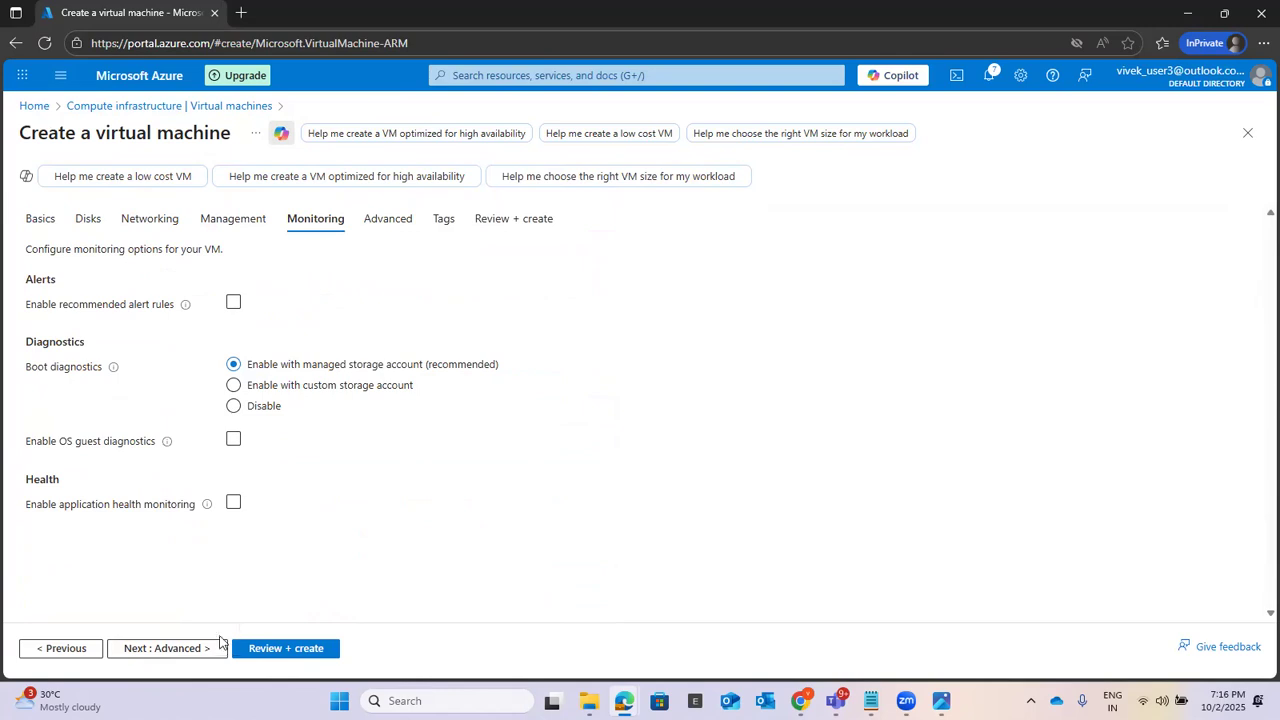
click(164, 650)
click(155, 651)
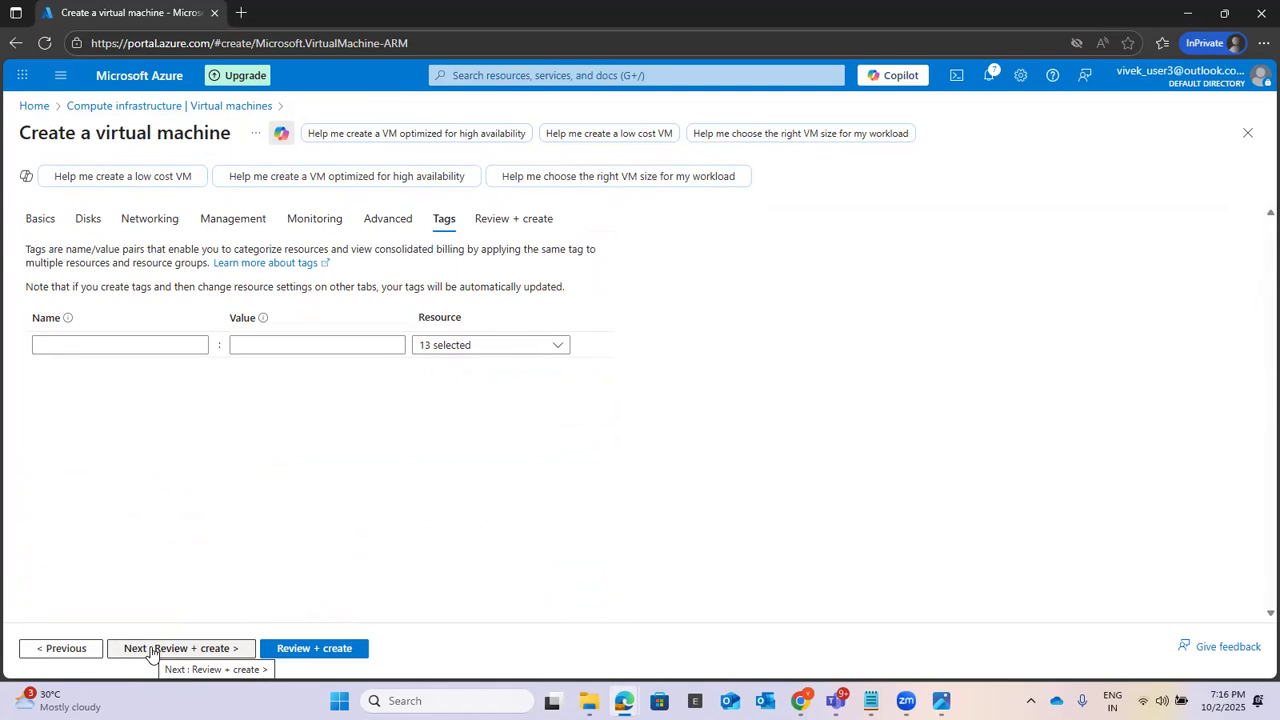
click(152, 651)
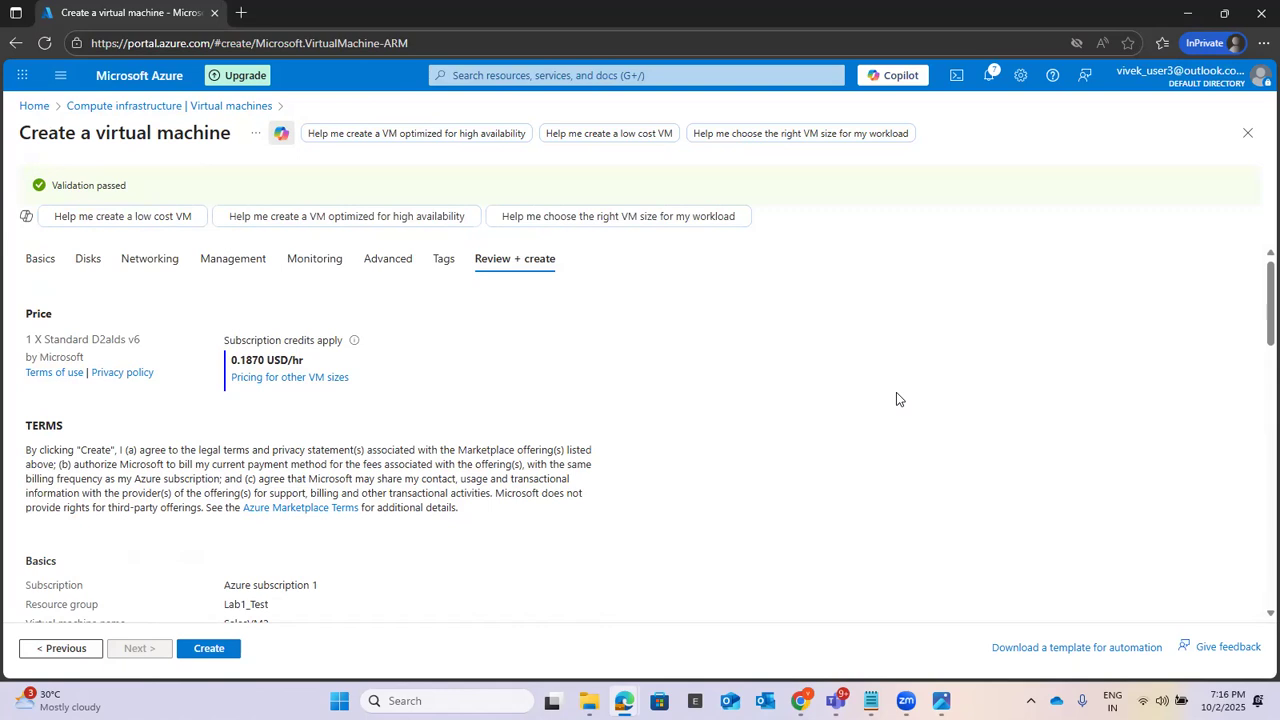
Step: Review SalesVM2's configuration summary and create the virtual machine
scroll(896, 393, down, 4)
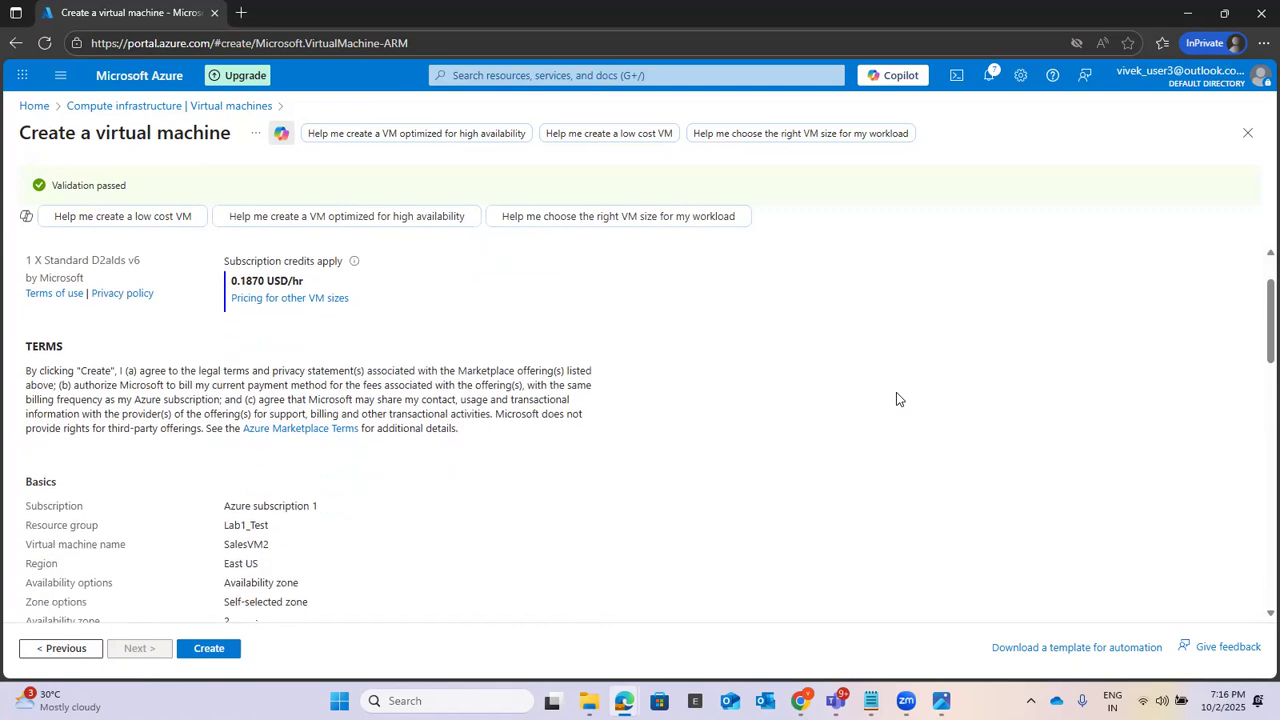
scroll(896, 399, down, 1)
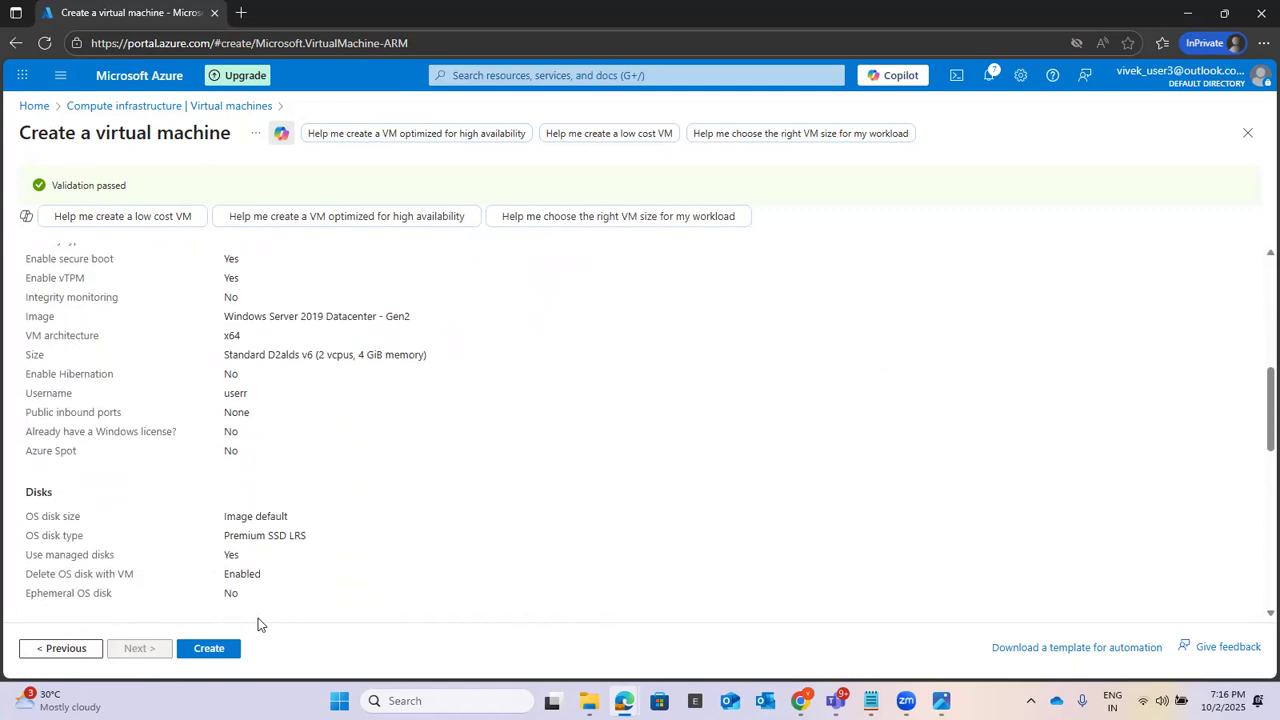
click(209, 648)
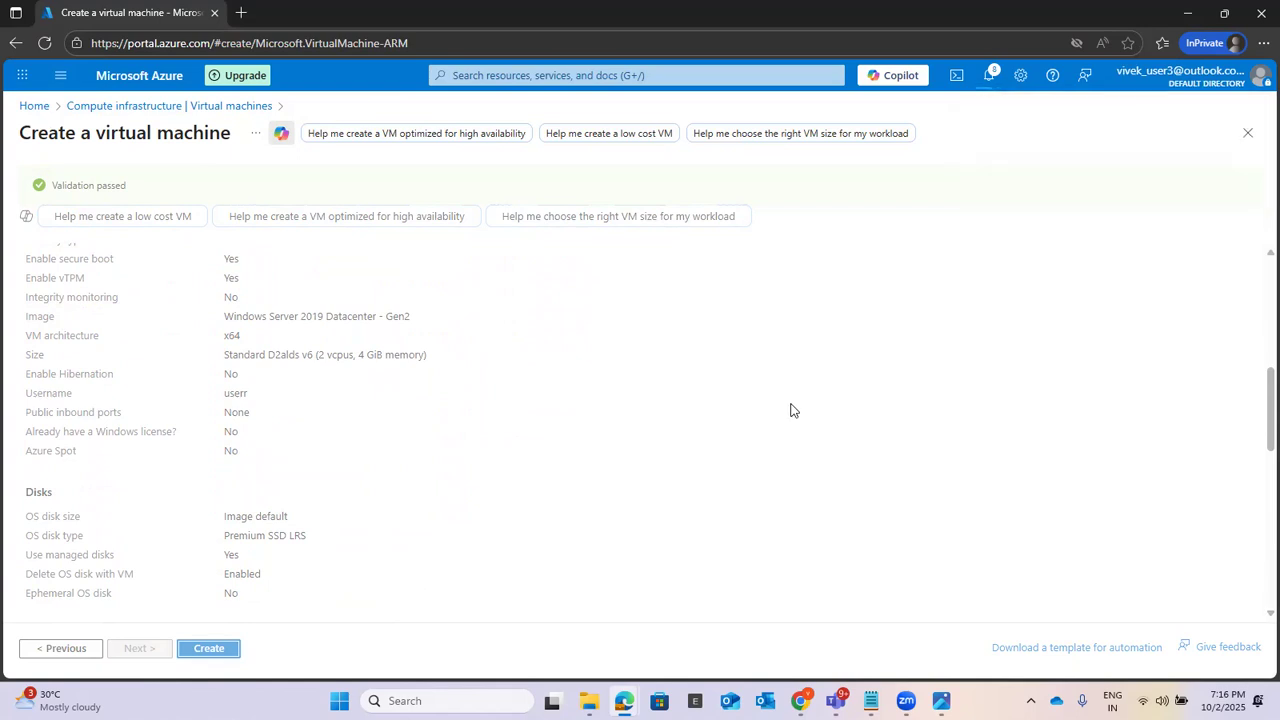
click(585, 74)
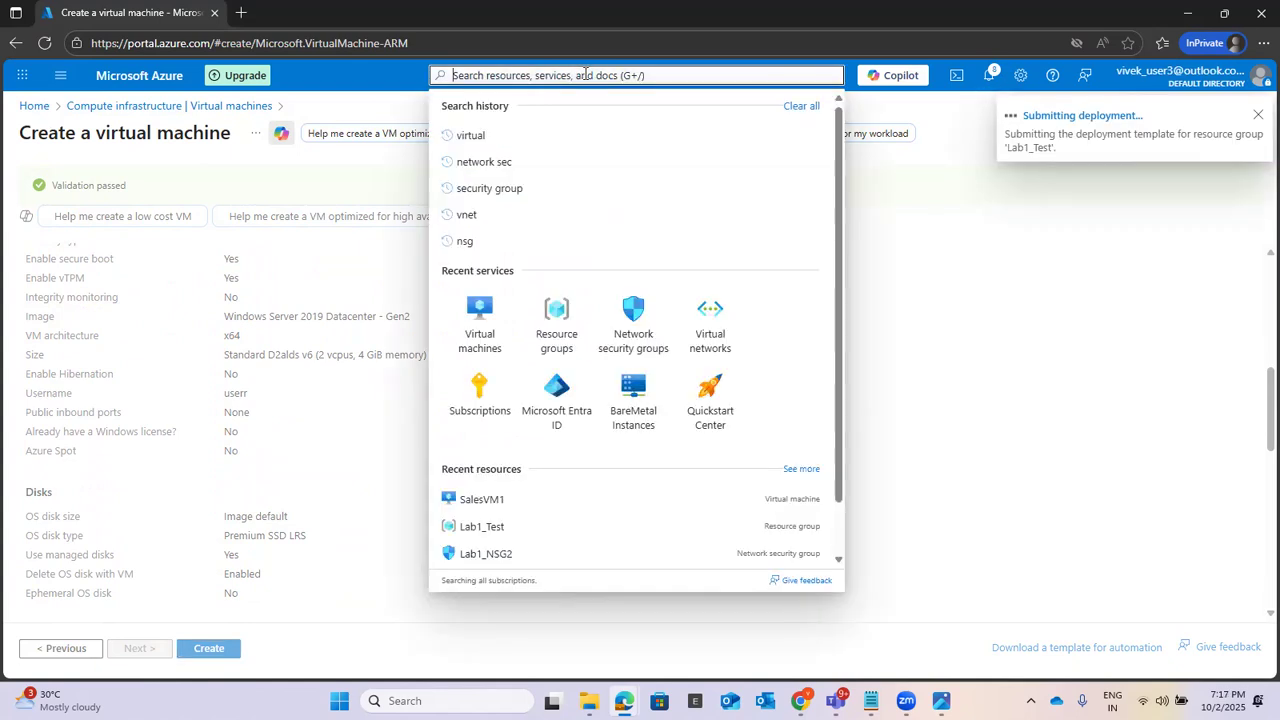
click(480, 323)
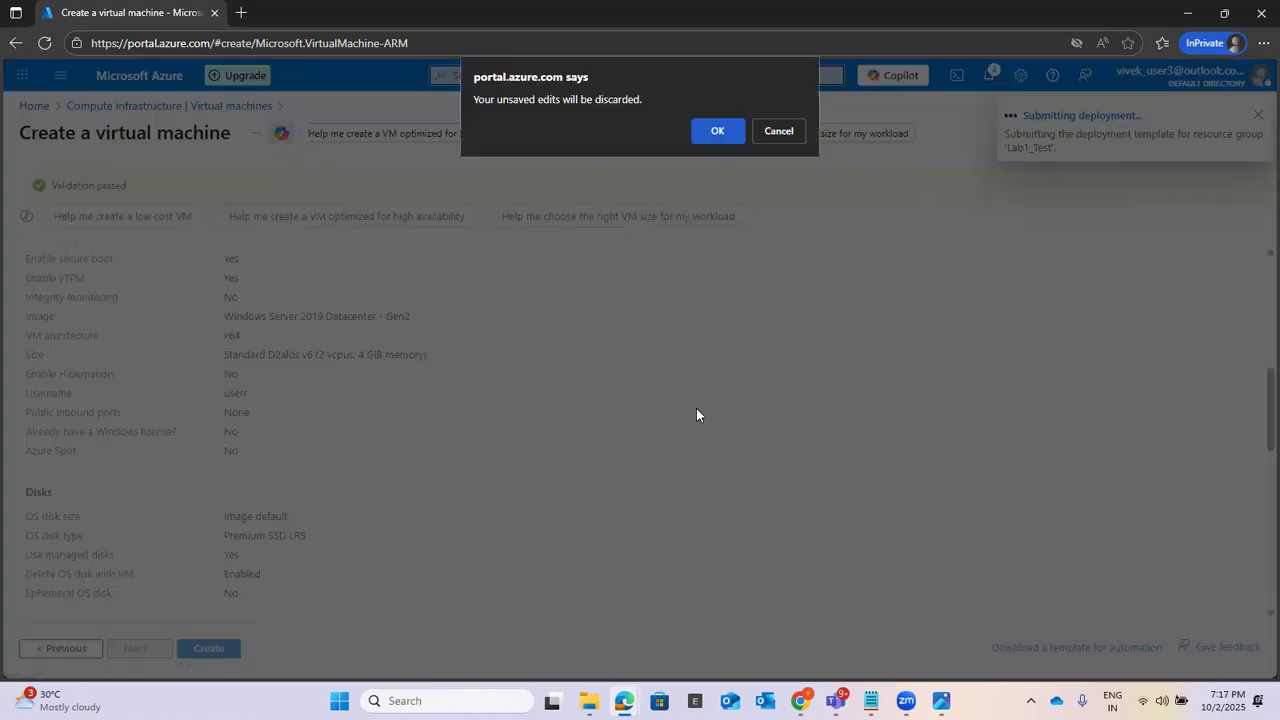
click(779, 131)
click(930, 320)
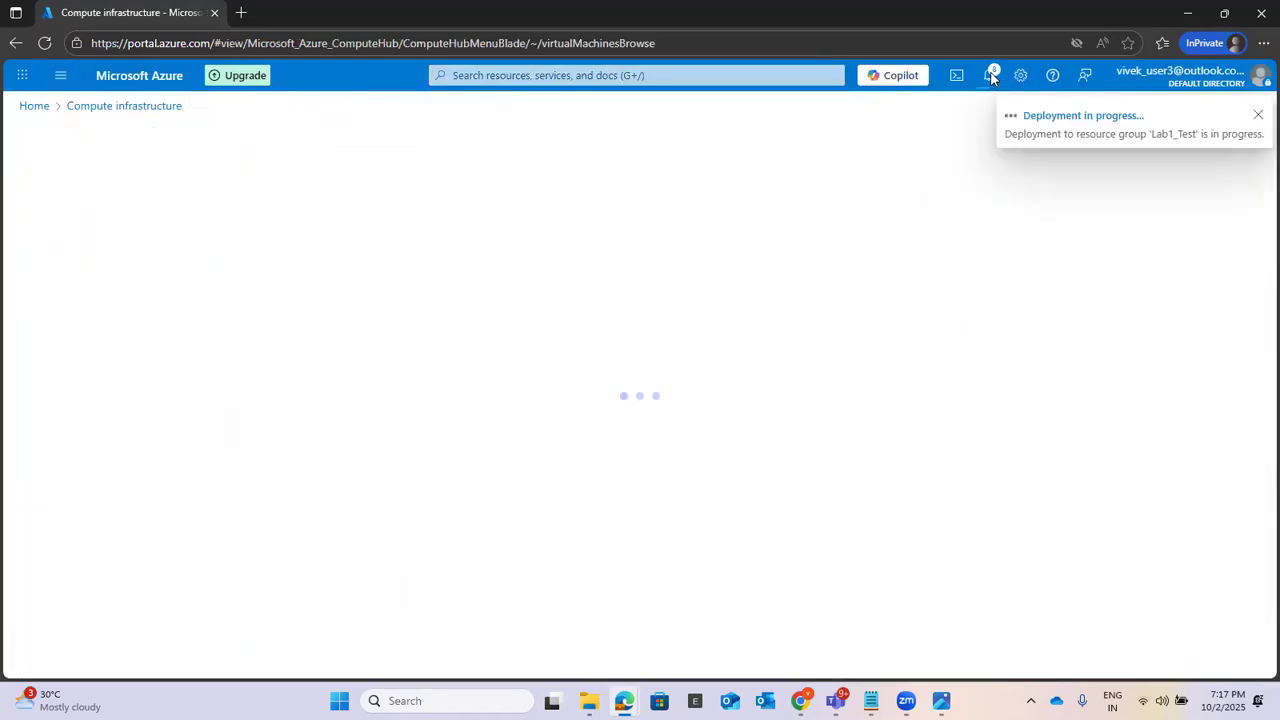
Step: Open the SalesVM1 resource from its successful VM deployment notification and close the notifications
click(991, 78)
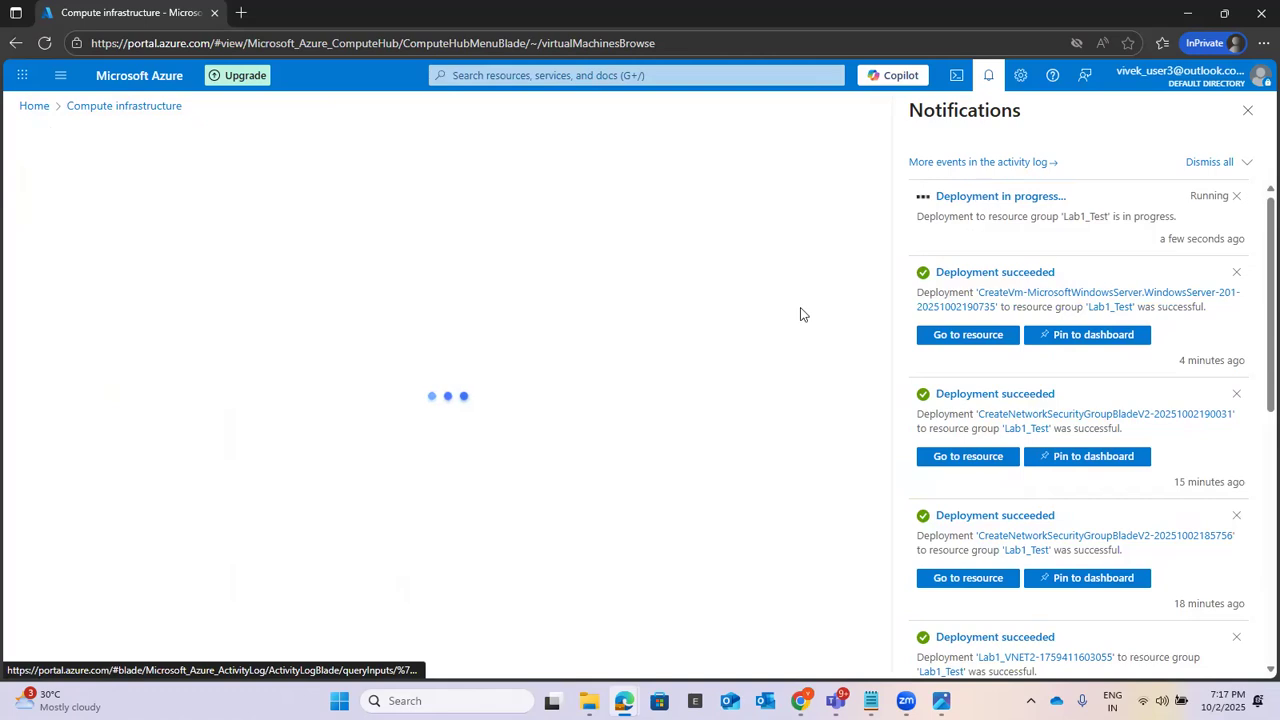
click(958, 338)
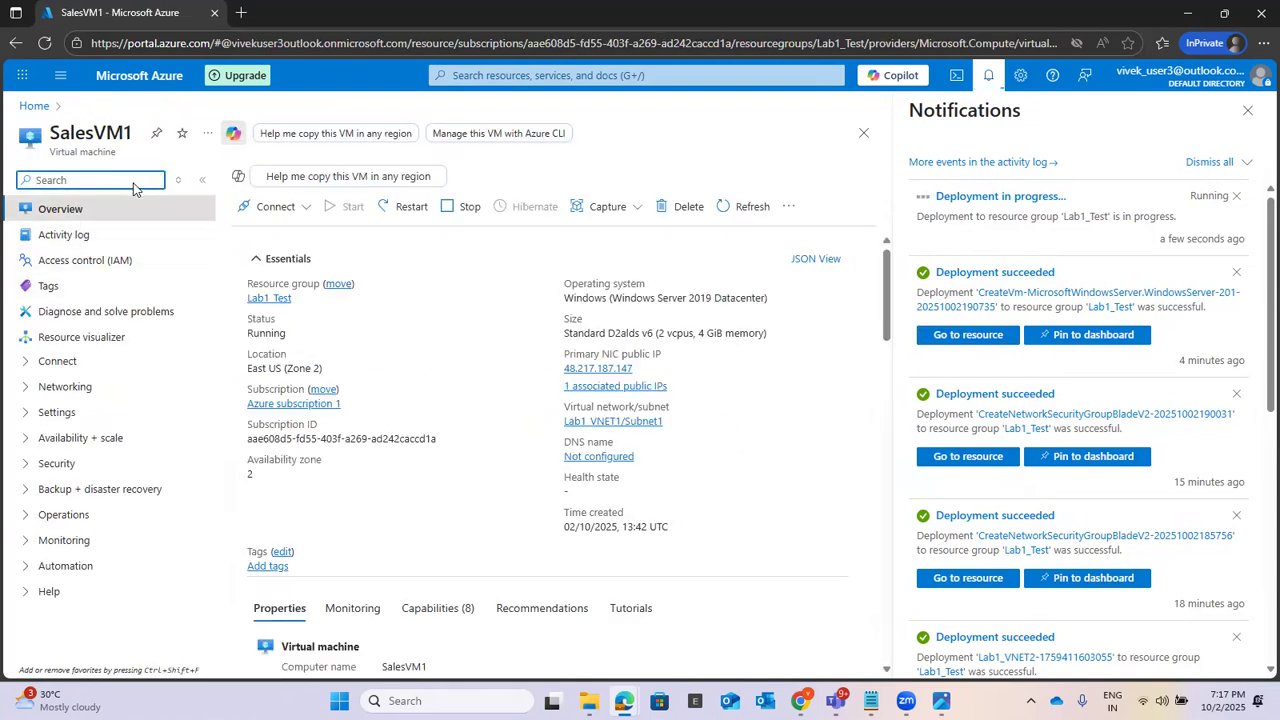
click(1247, 110)
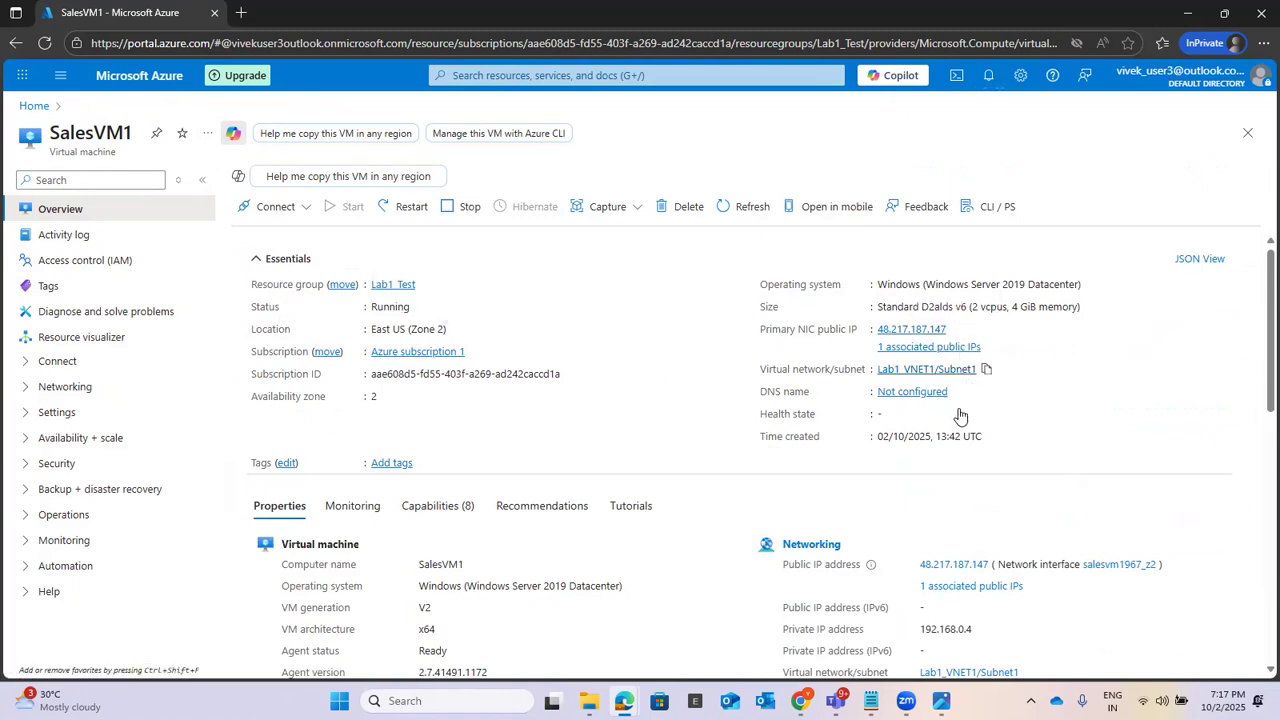
Step: Review SalesVM1's networking properties and copy its primary NIC public IP address
scroll(1067, 472, down, 2)
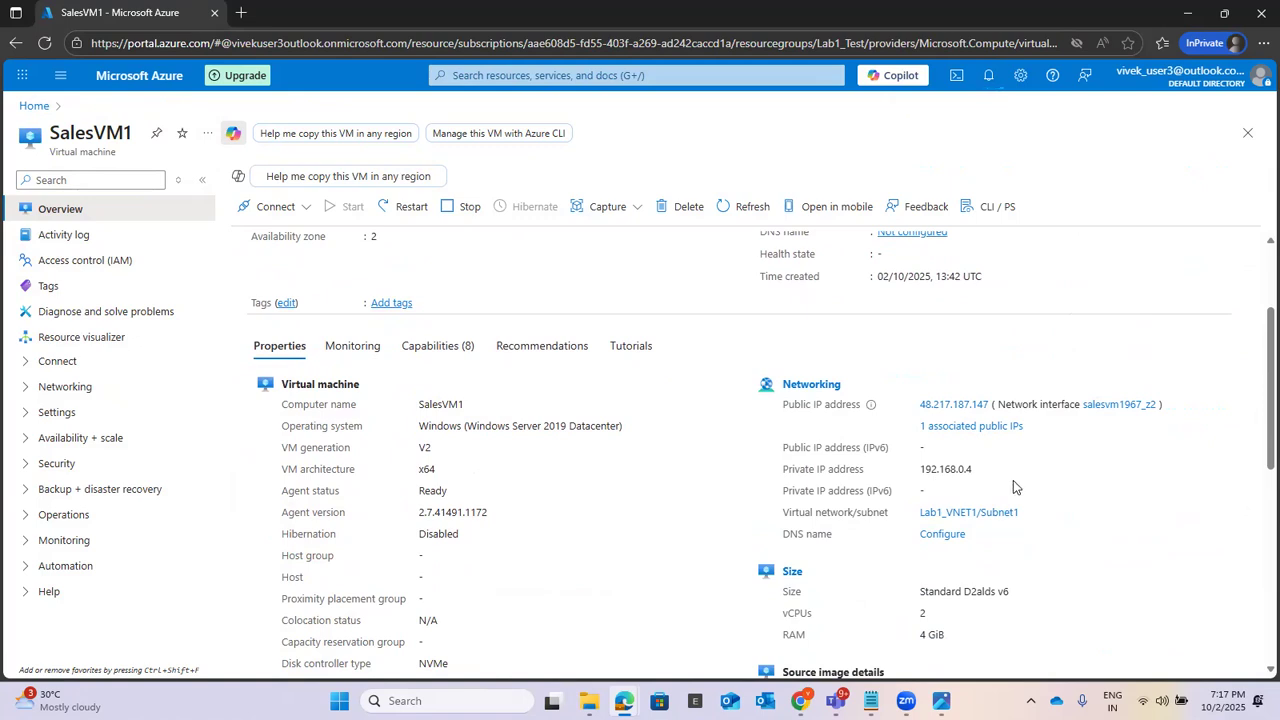
scroll(1157, 487, up, 2)
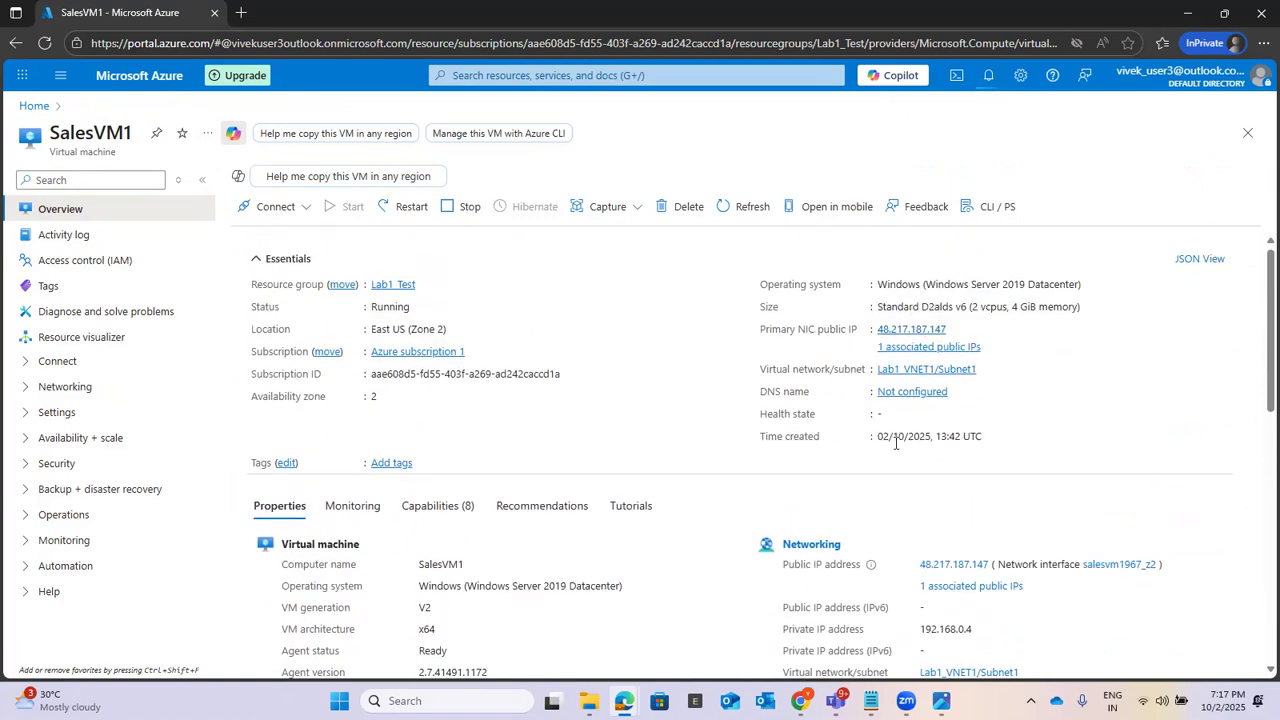
scroll(1190, 450, down, 2)
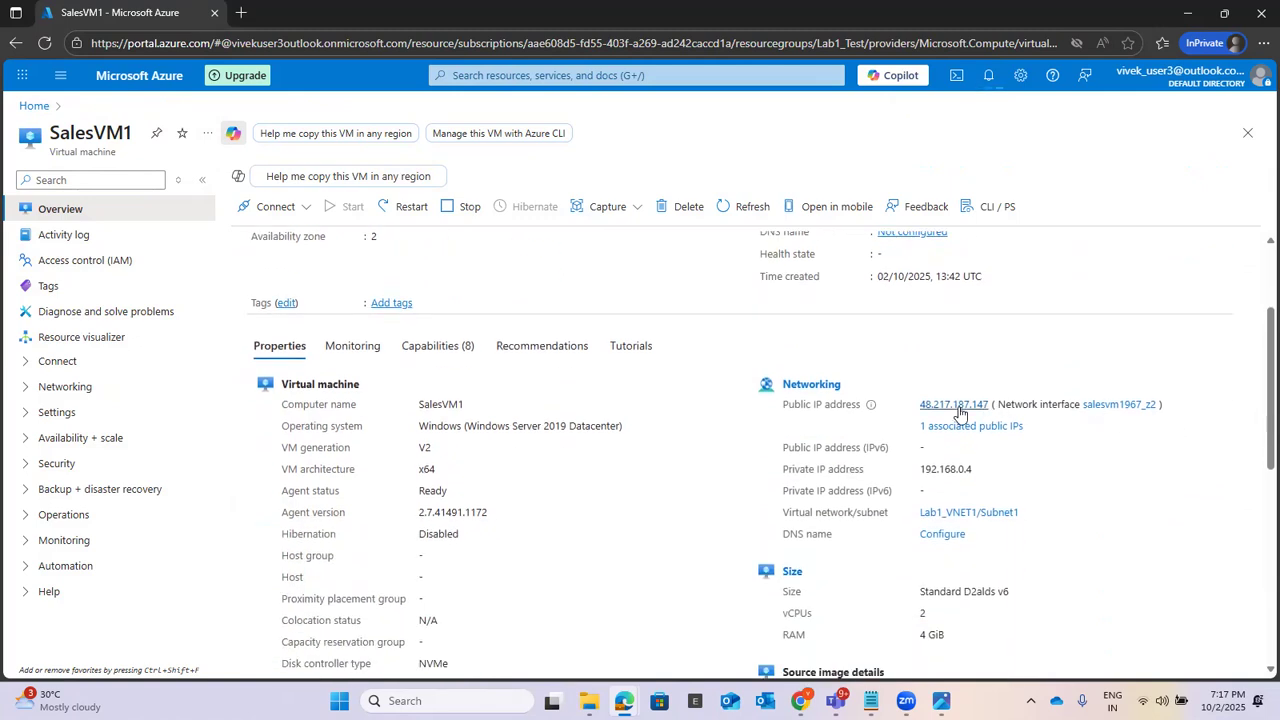
scroll(1080, 421, up, 2)
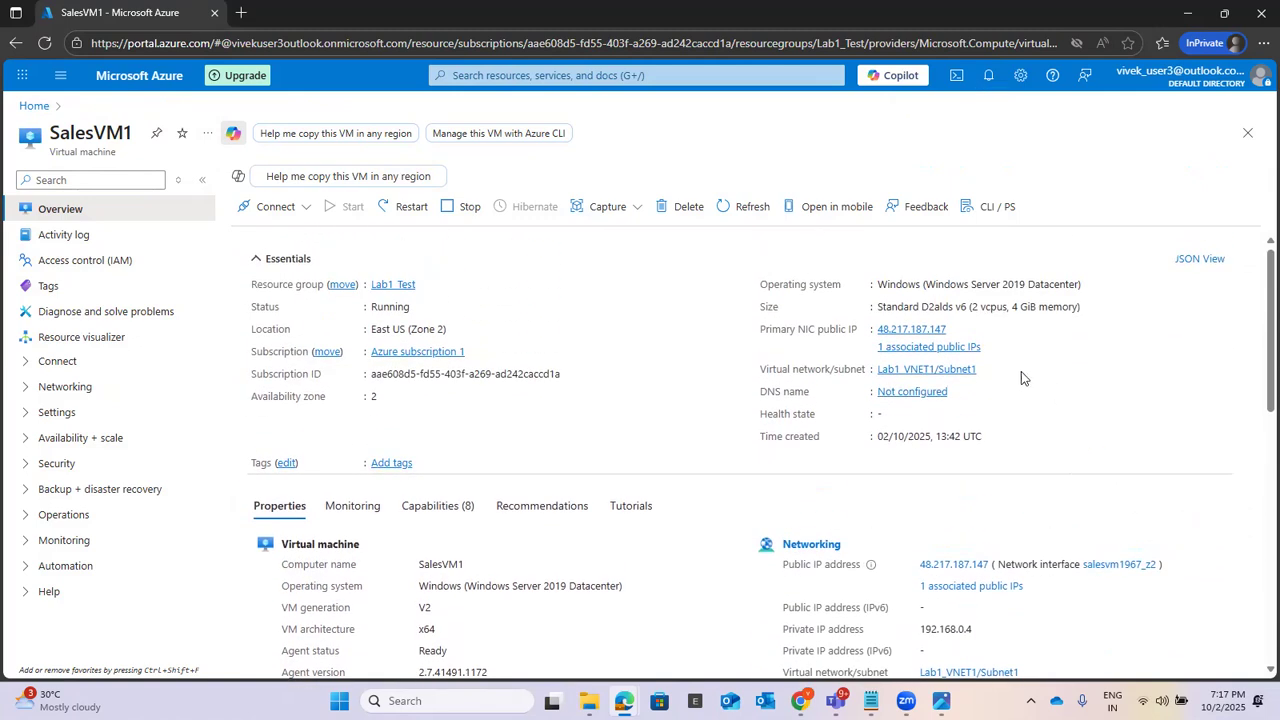
click(956, 330)
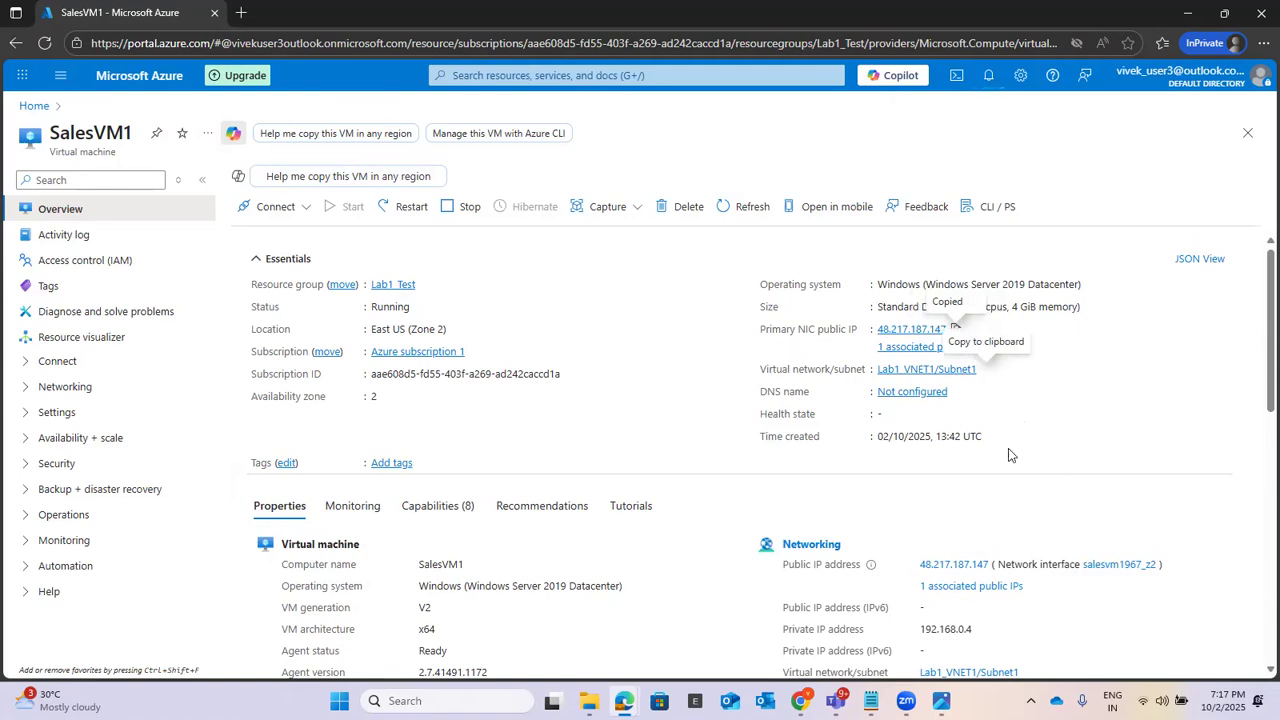
Step: Find mstsc on the local computer, open Remote Desktop Connection, and set the target computer to 48.217.187.147
click(393, 698)
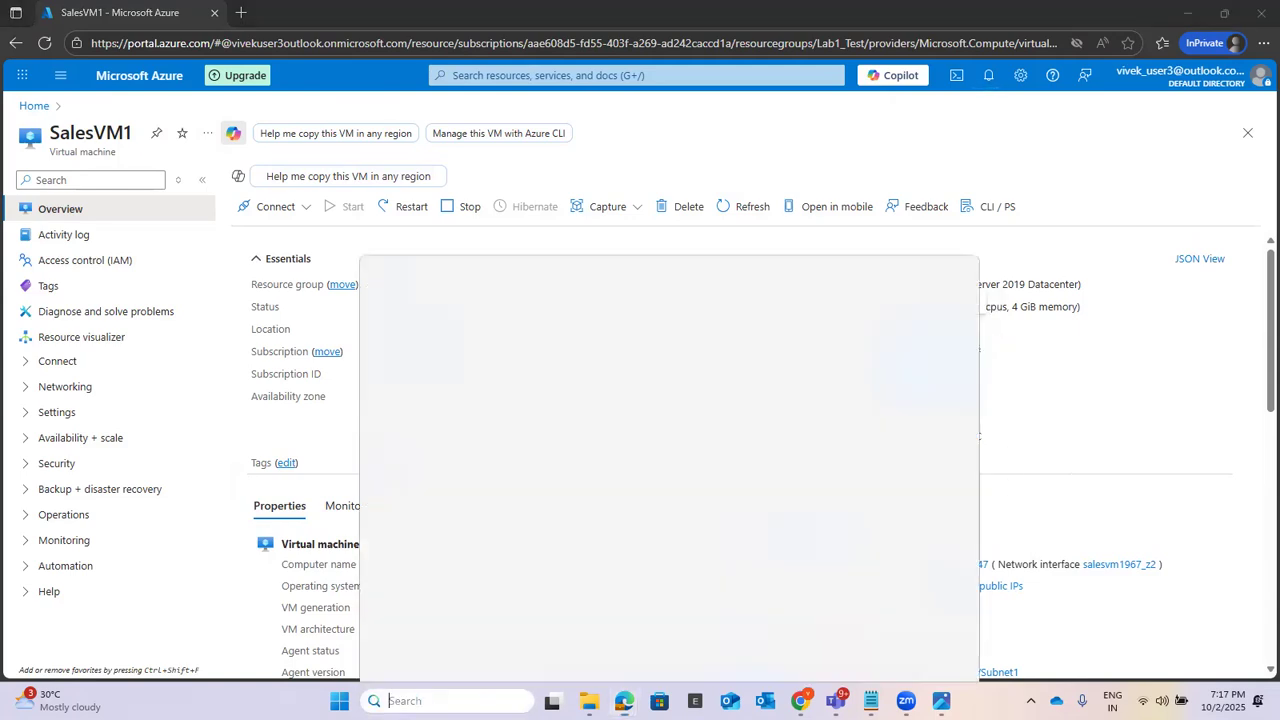
text(mstsc)
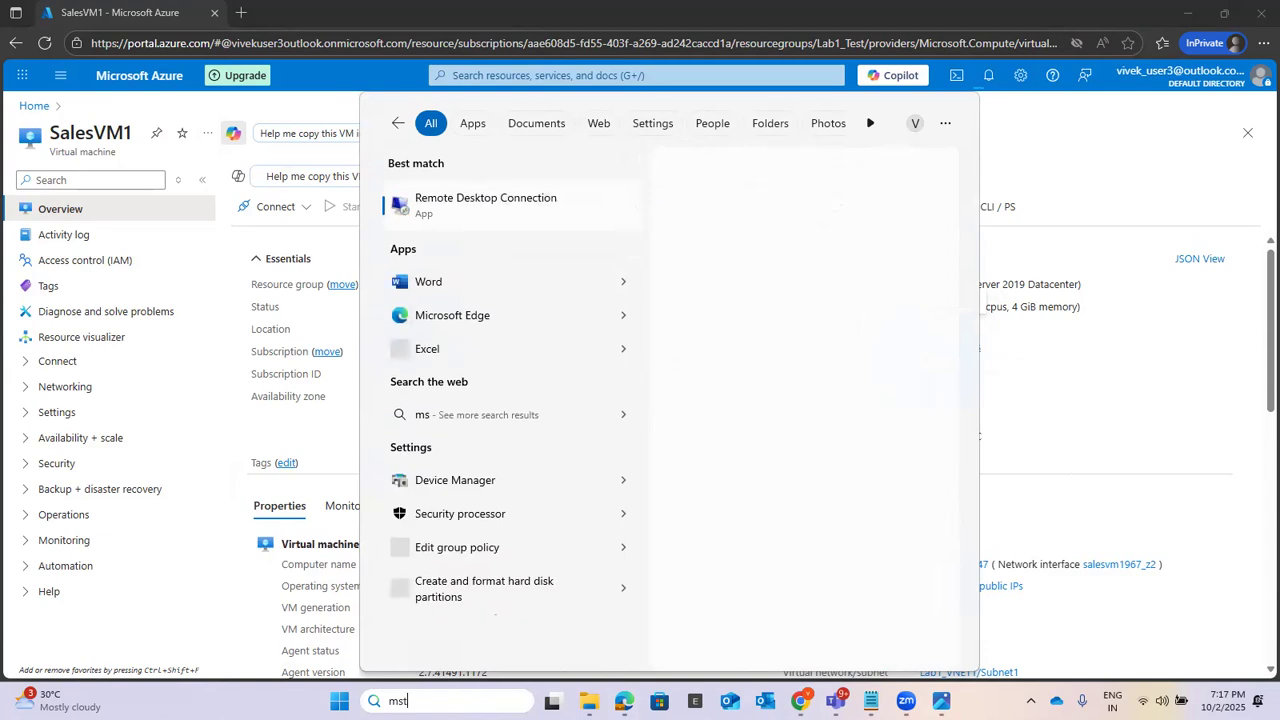
click(548, 222)
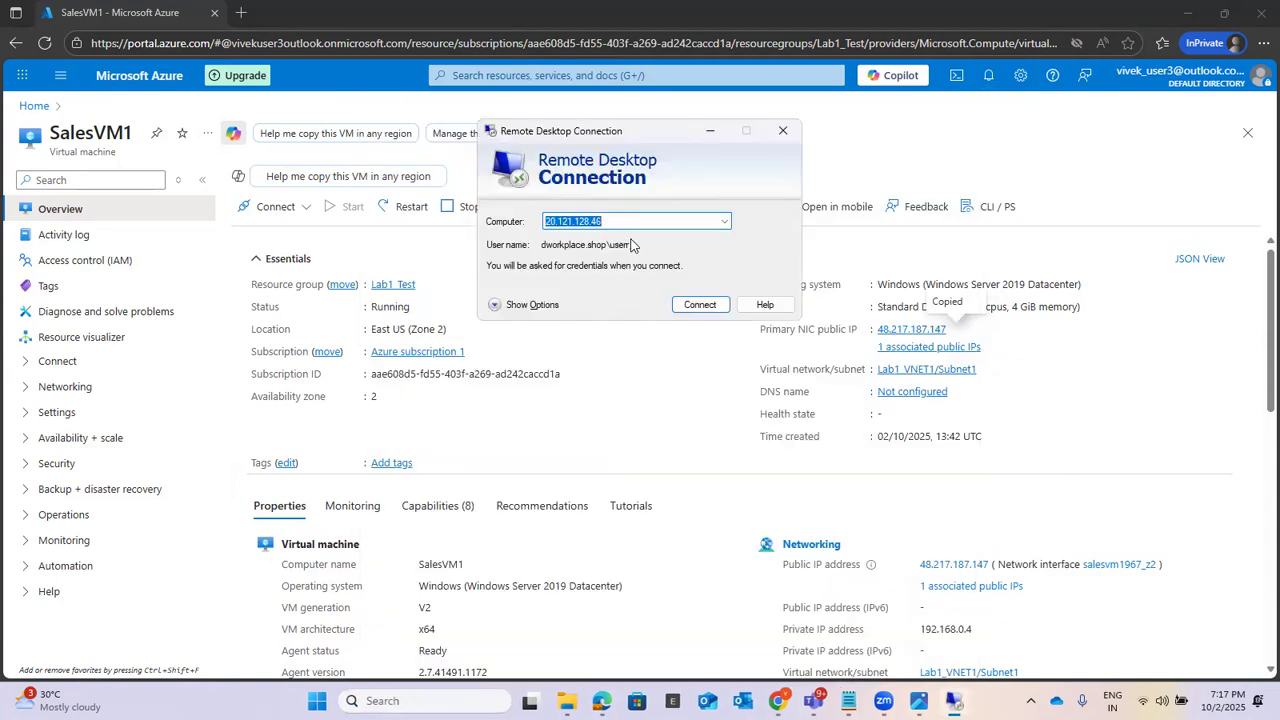
key(ctrl+v)
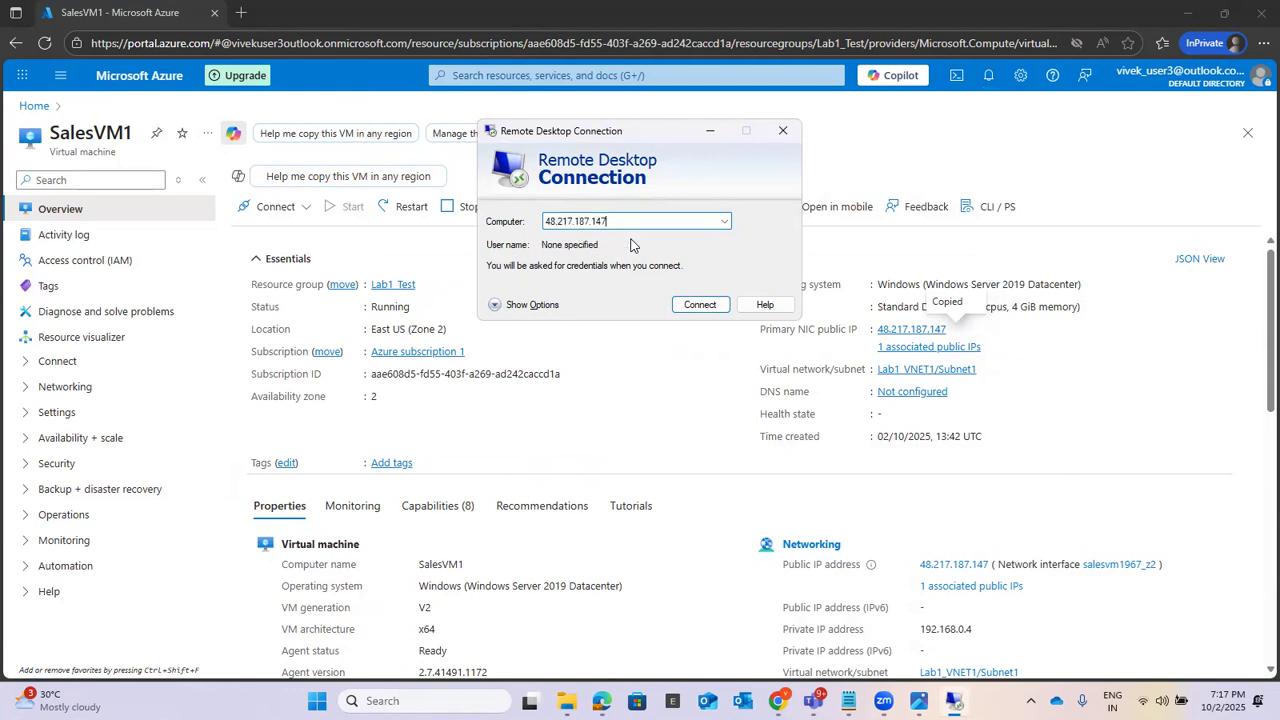
Step: Start the Remote Desktop connection to 48.217.187.147
click(700, 305)
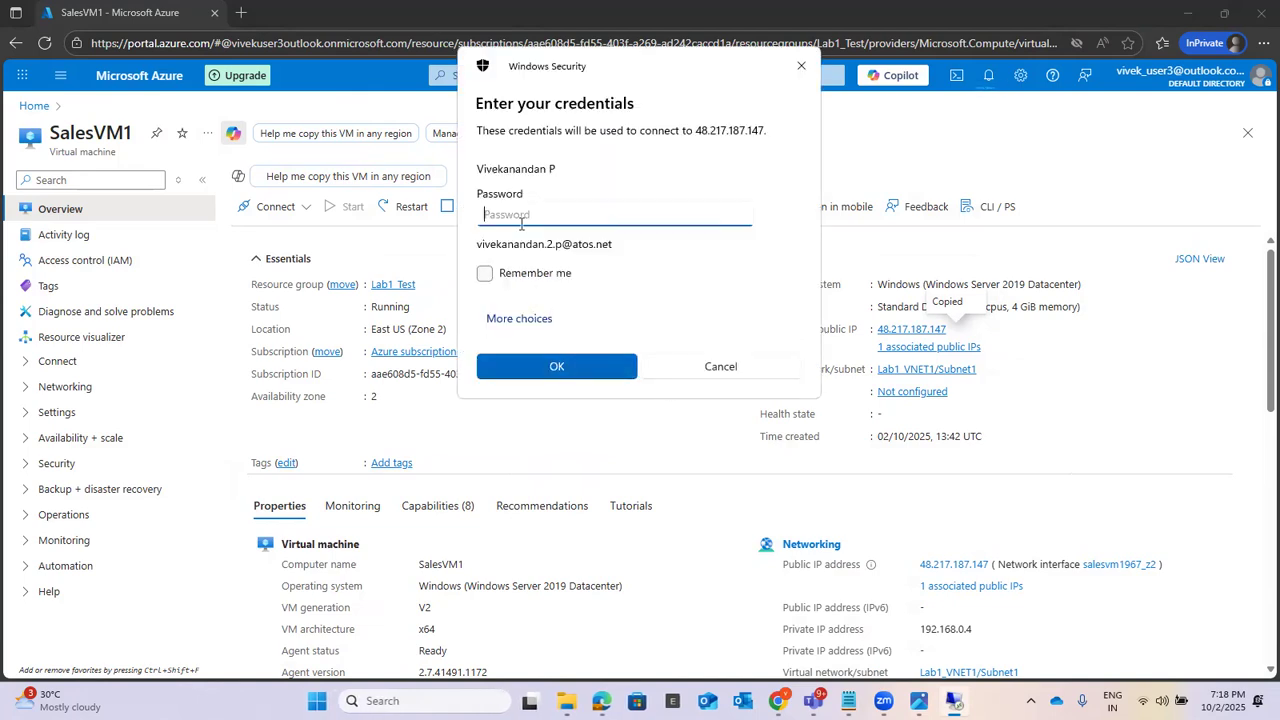
text(•)
key(Tab)
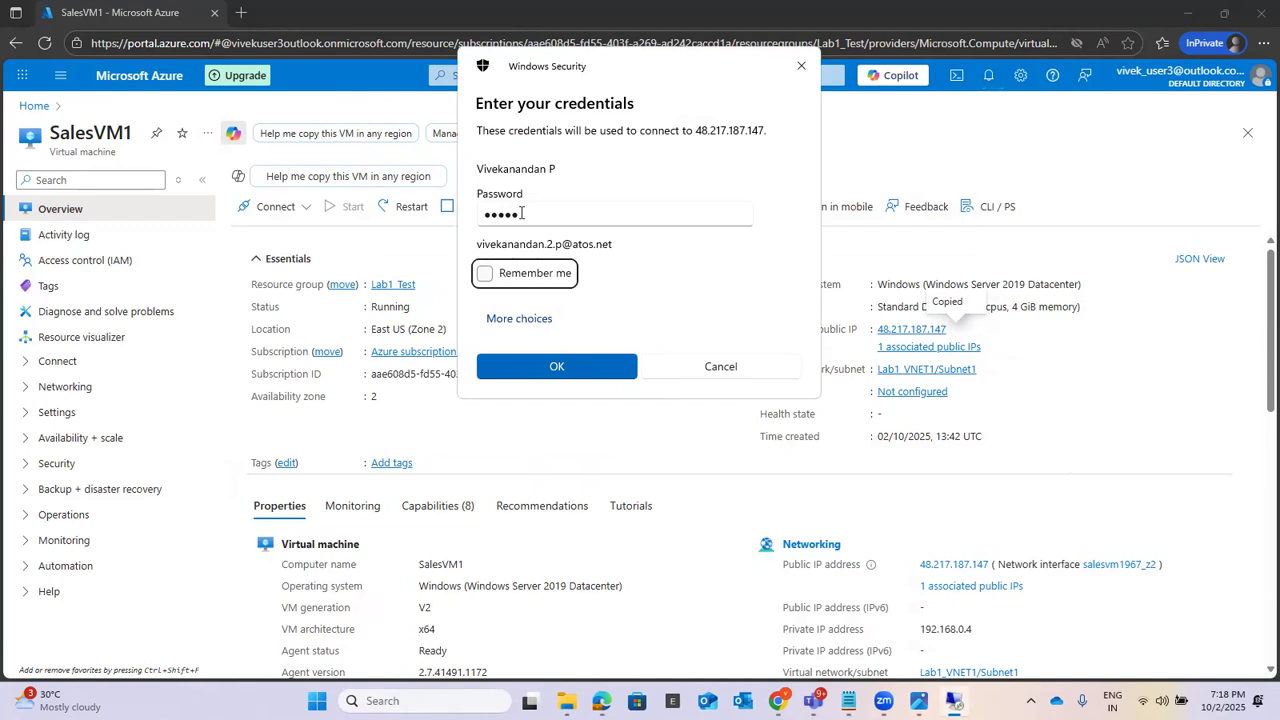
key(shift+Tab)
text(••)
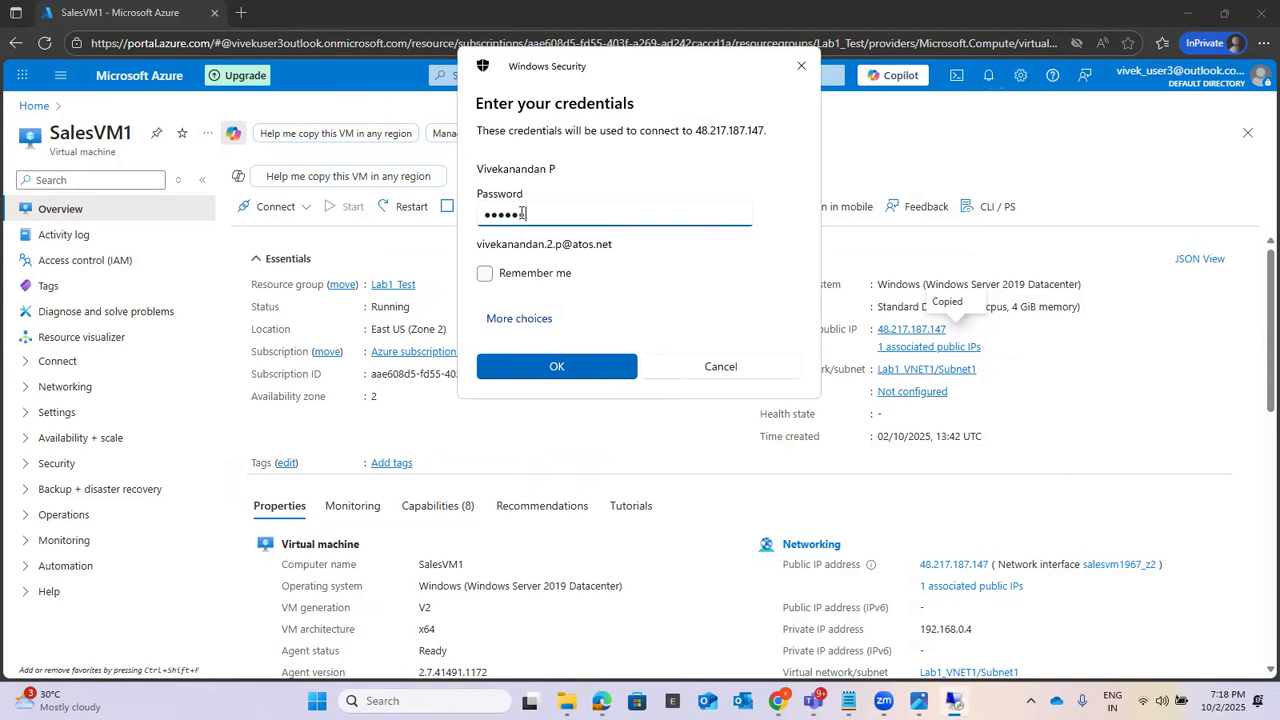
key(BackSpace)
key(BackSpace)
key(BackSpace)
key(BackSpace)
key(BackSpace)
Step: Use a different account for the remote connection, enter the username userr and the account password, and complete the connection to SalesVM1
click(526, 320)
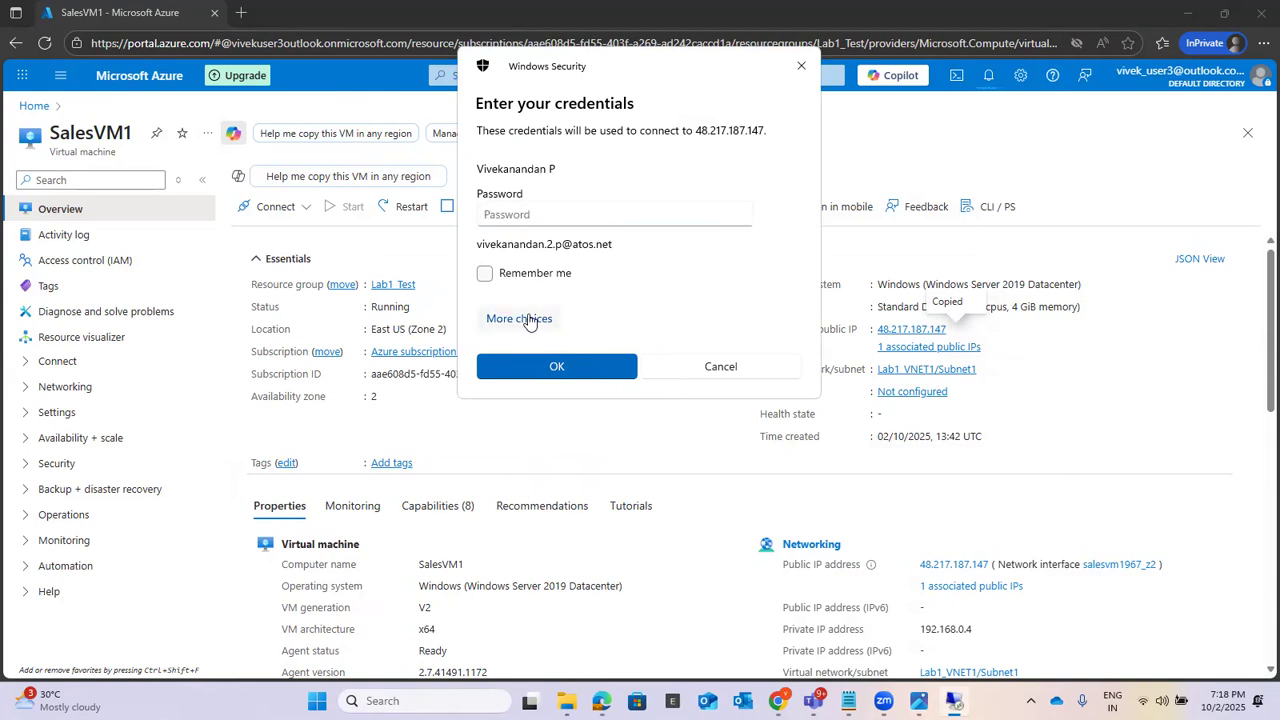
click(560, 476)
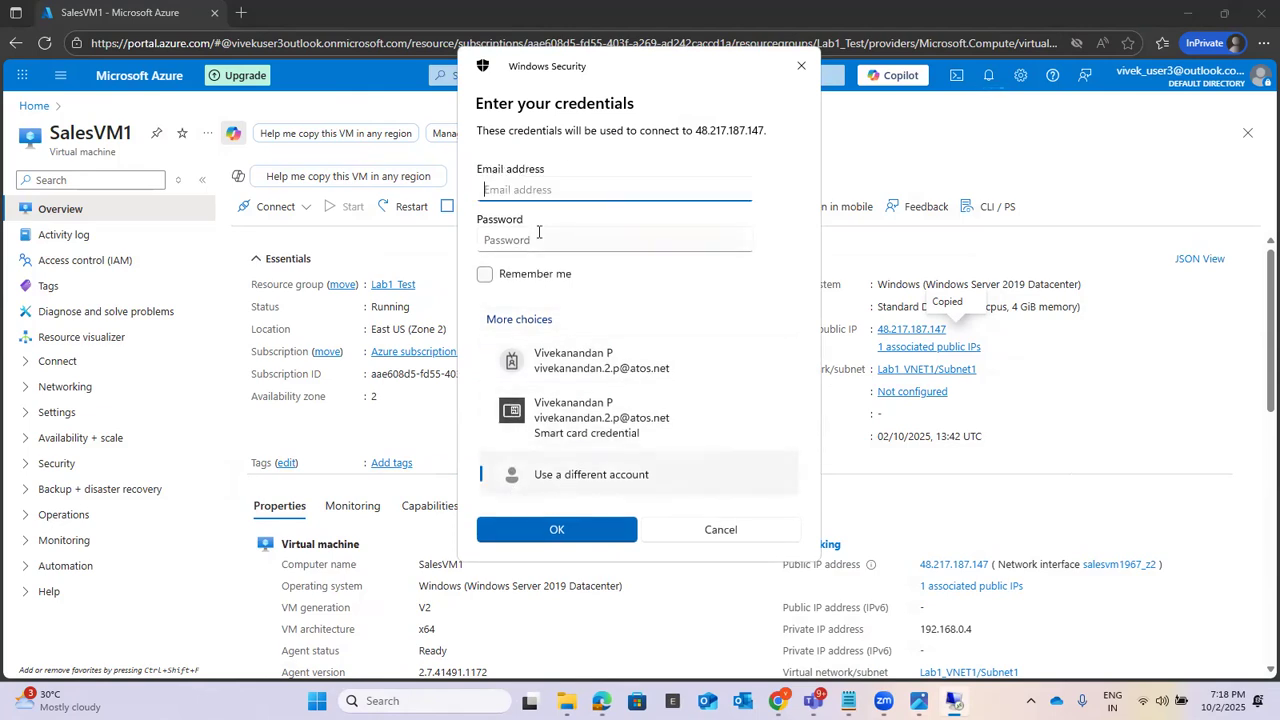
text(usern)
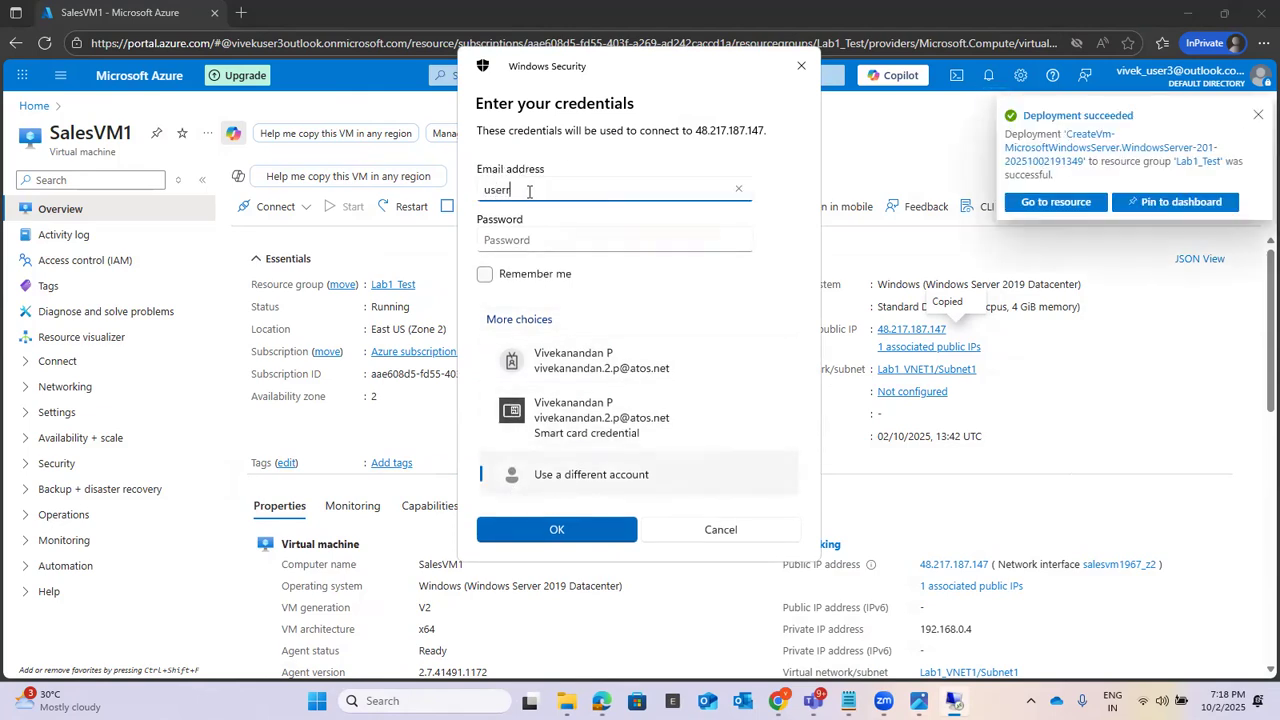
key(Tab)
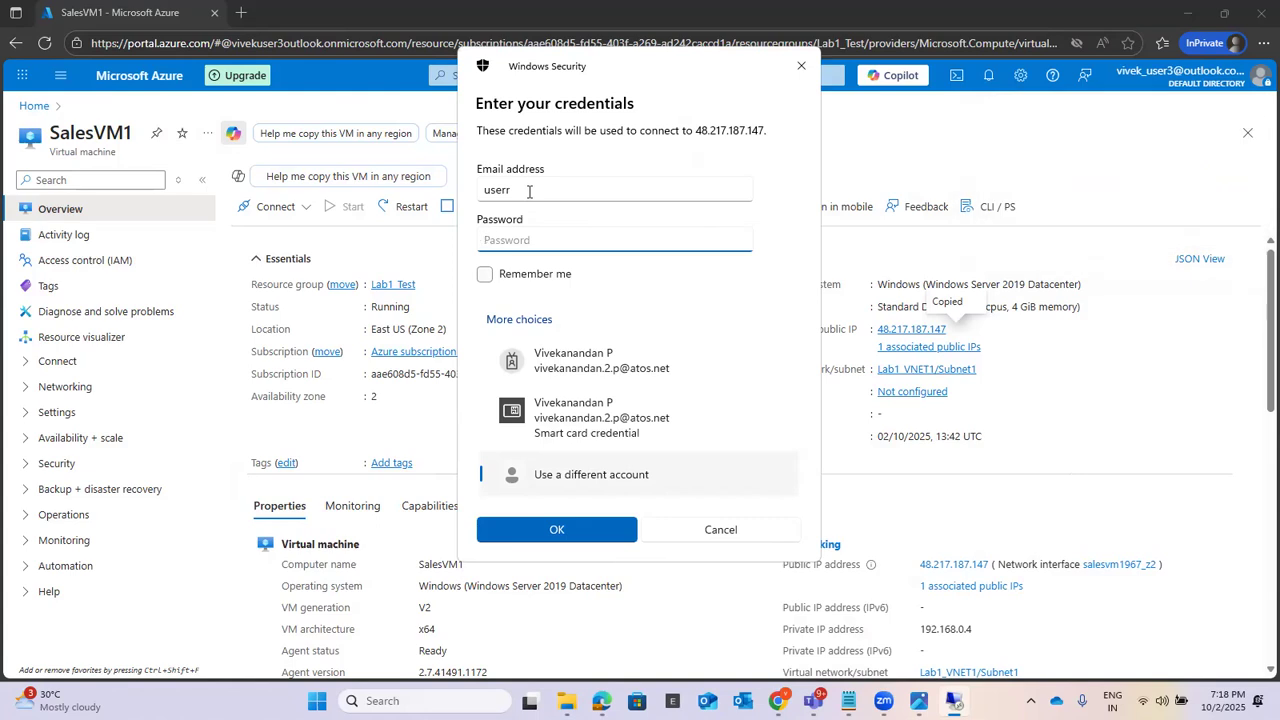
text(•)
click(574, 529)
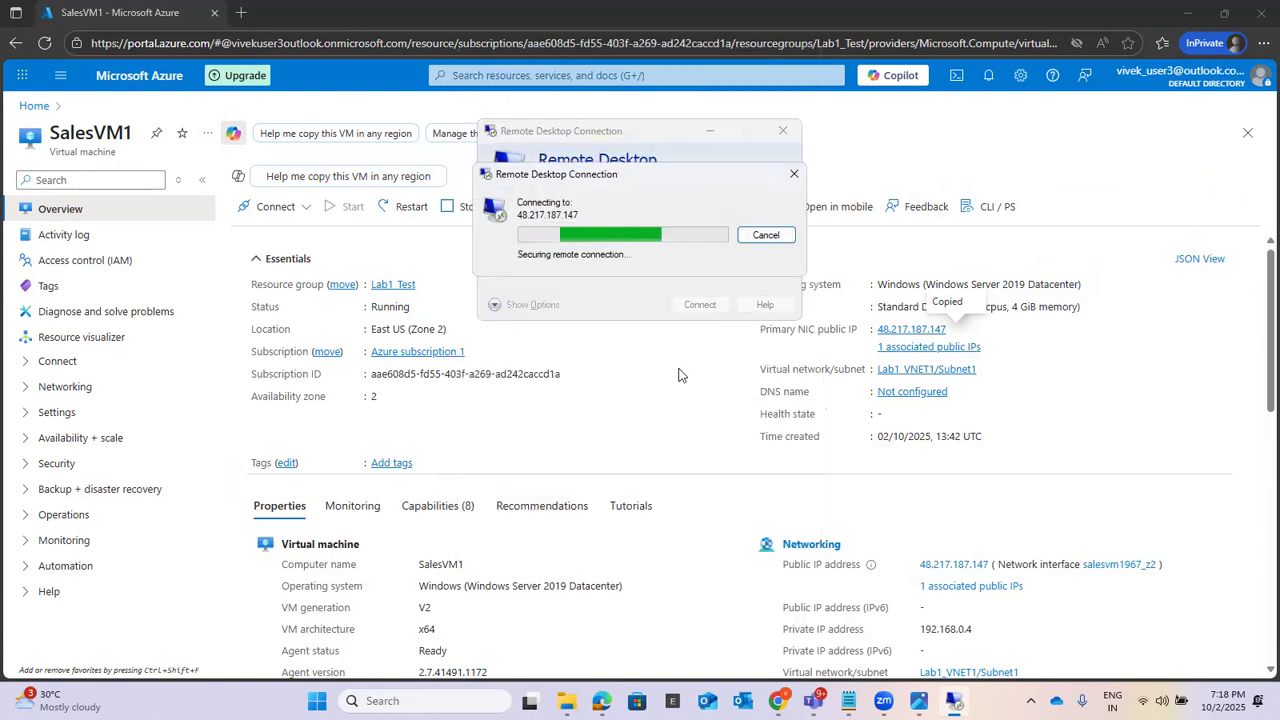
click(690, 360)
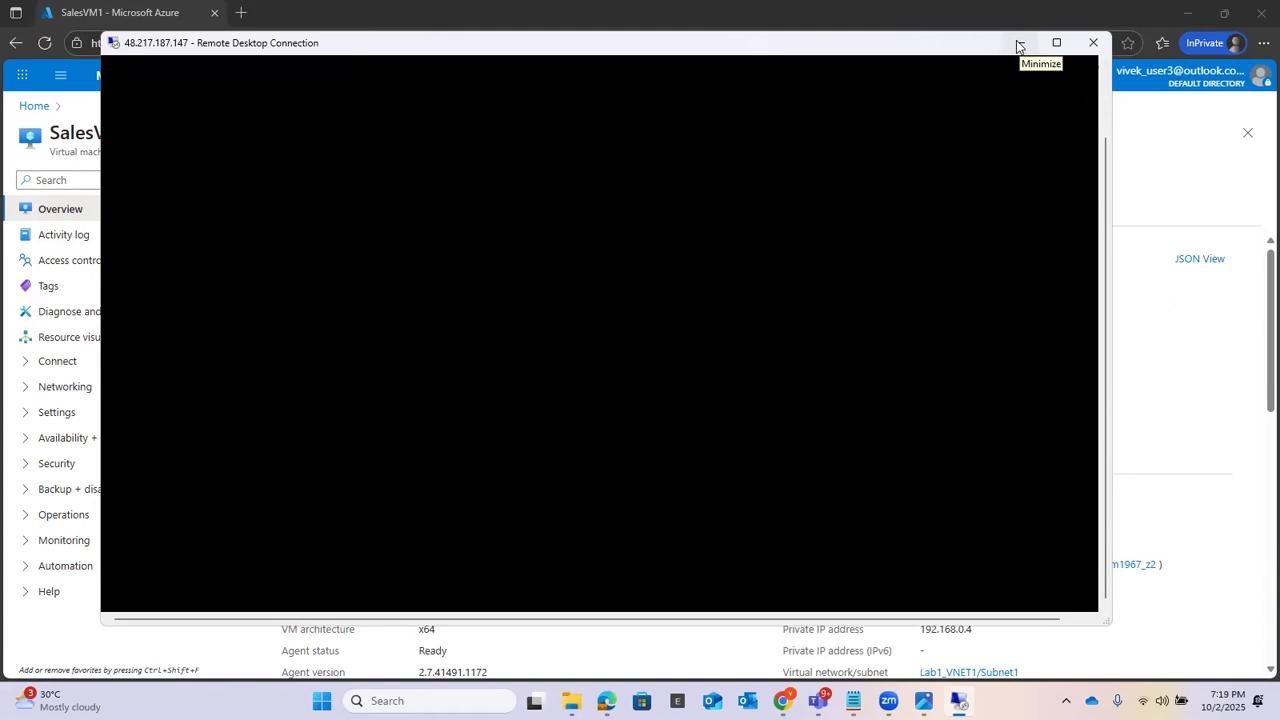
Step: Minimize the SalesVM1 remote session and review the status and public IP columns in the portal's Virtual machines list
click(1017, 41)
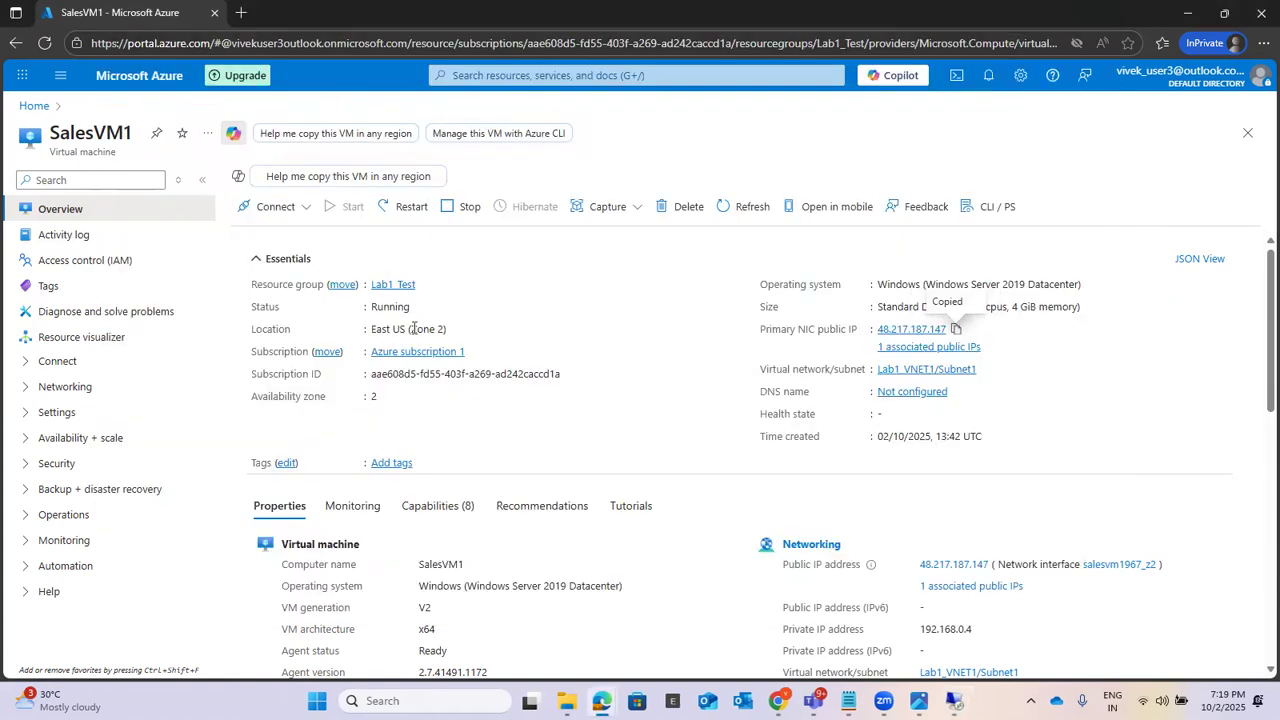
click(485, 75)
click(482, 335)
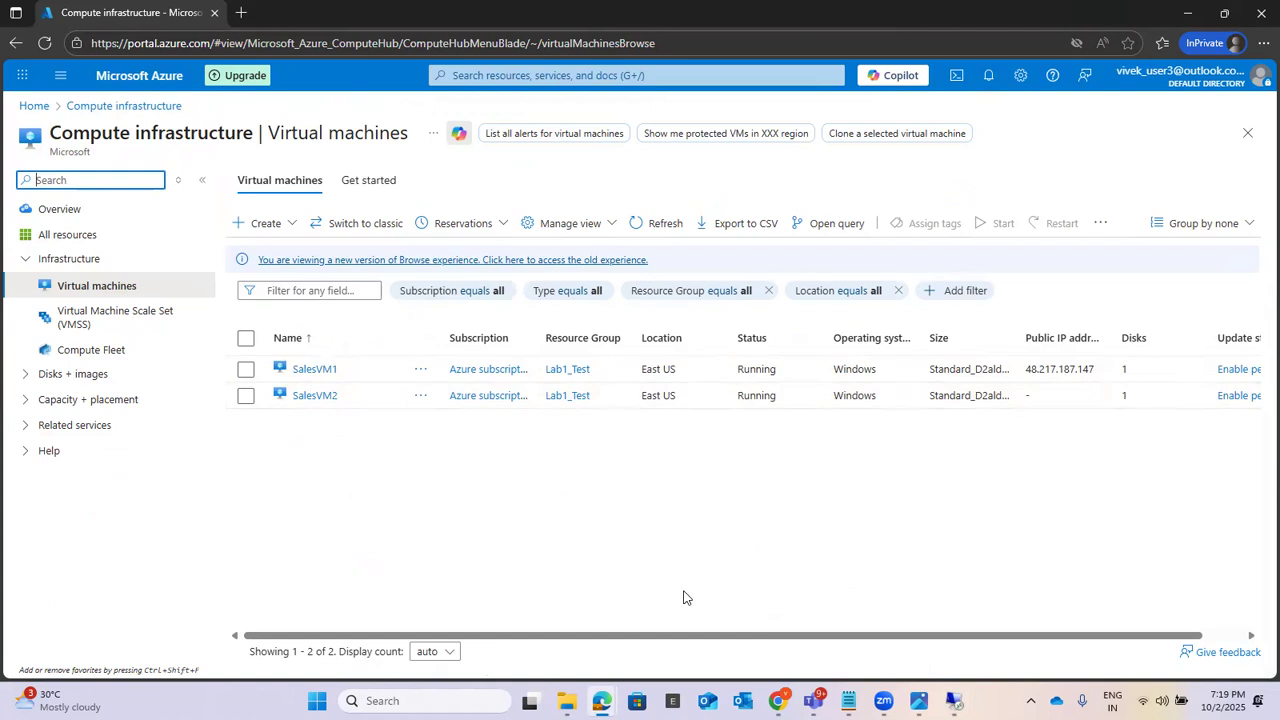
drag(847, 640, 903, 640)
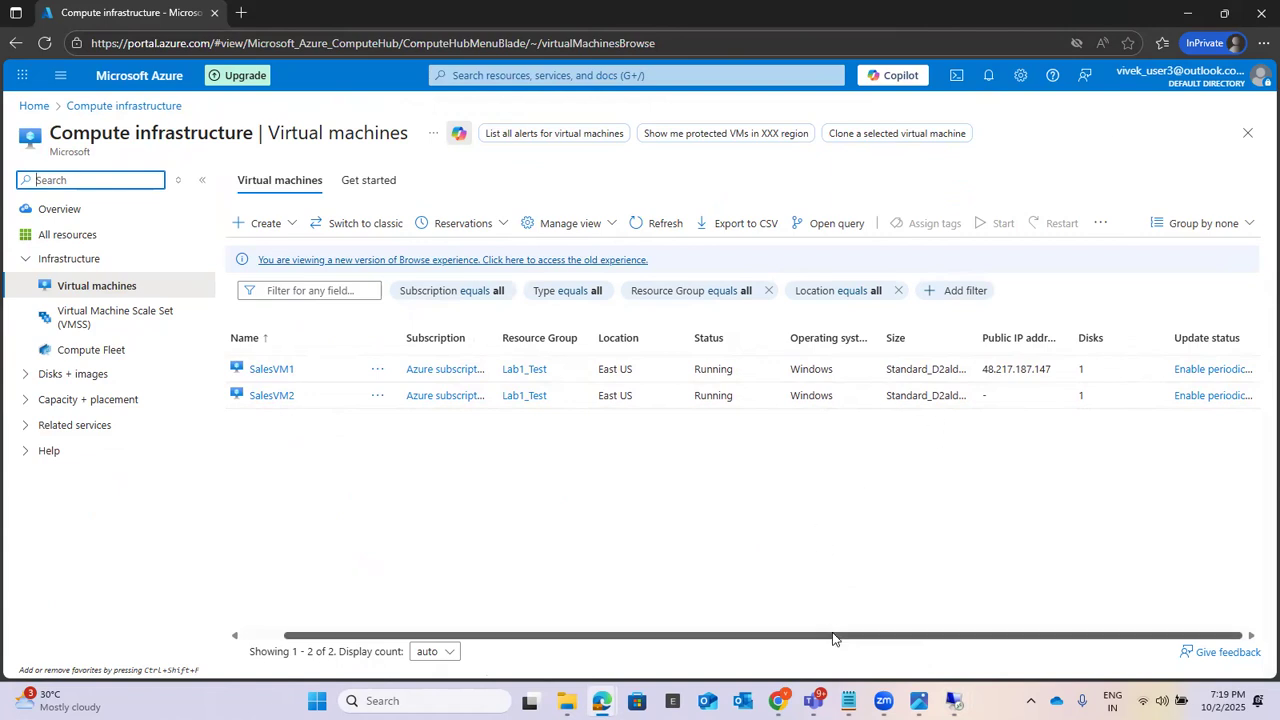
drag(844, 634, 770, 633)
drag(805, 635, 723, 634)
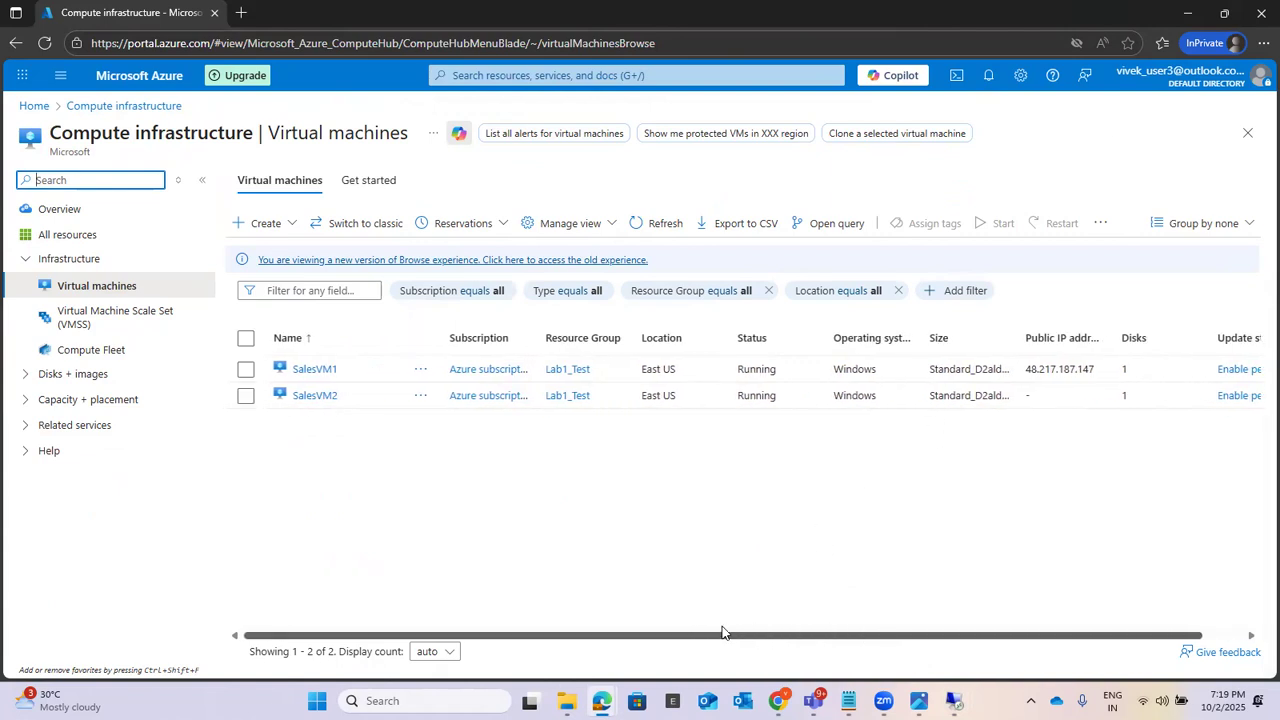
Step: Open SalesVM2's overview at full width and copy its private IP address from the networking properties
click(314, 397)
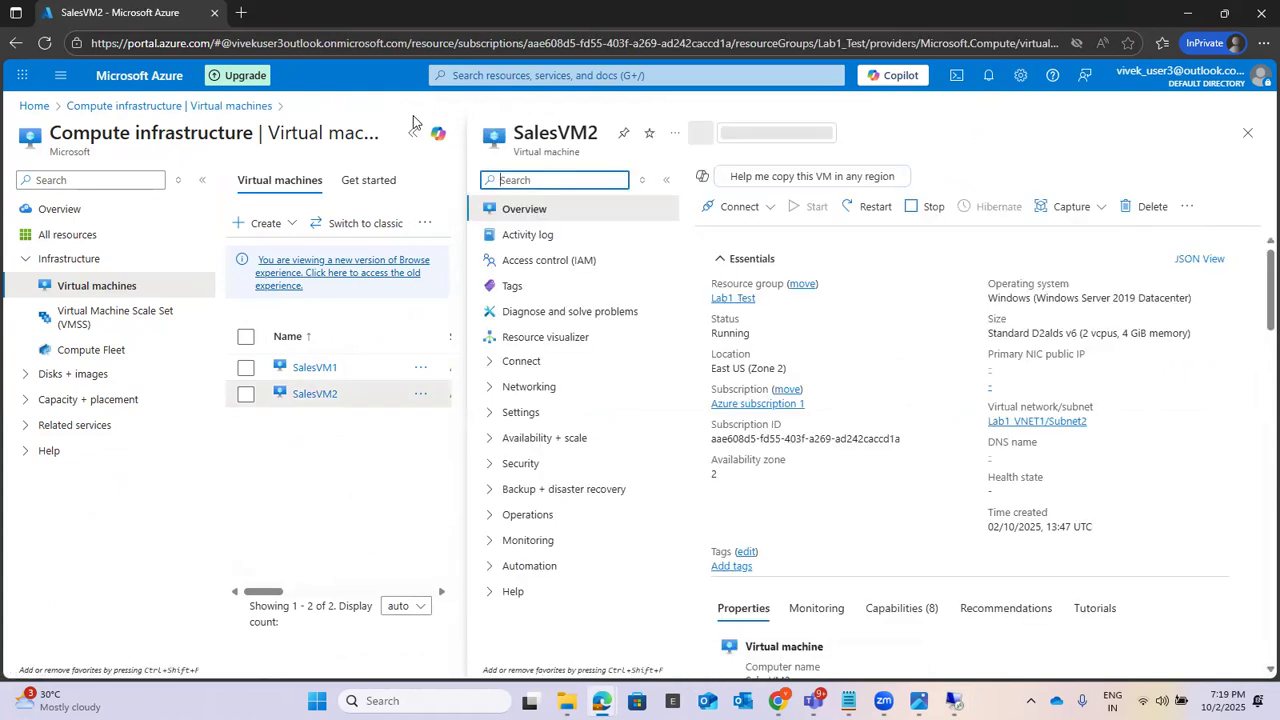
click(411, 133)
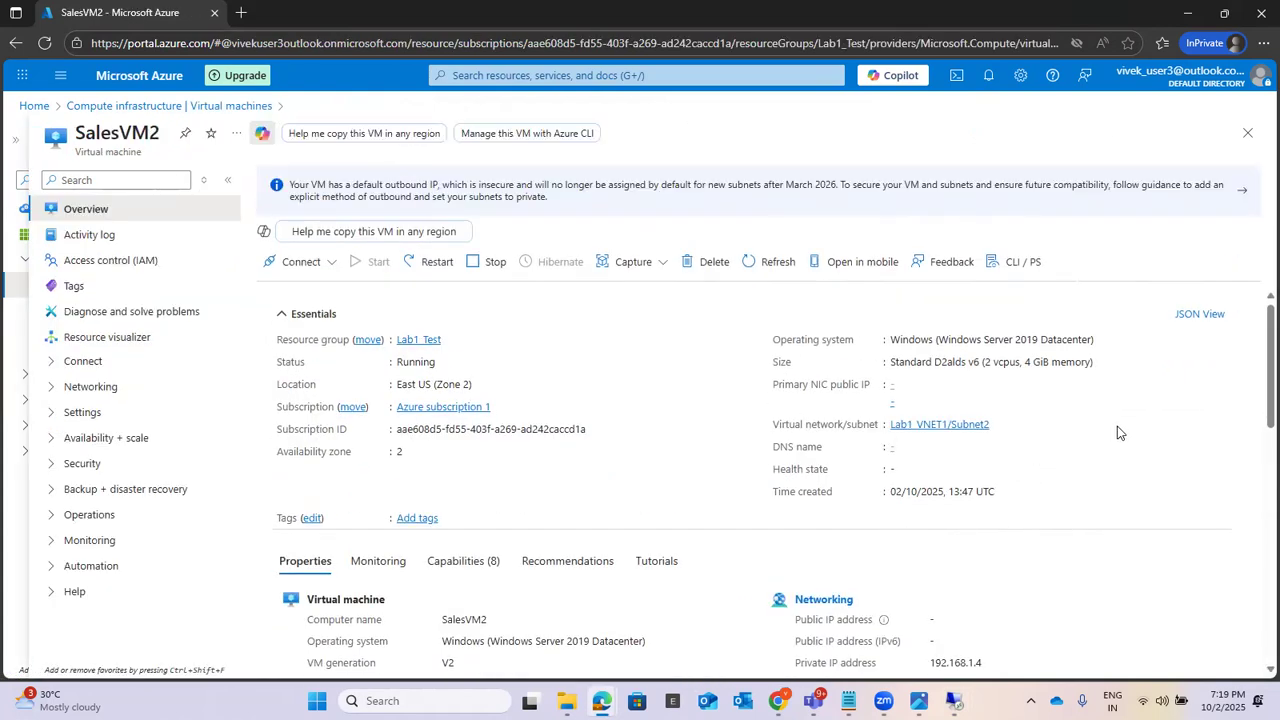
scroll(1123, 423, down, 2)
scroll(1000, 400, up, 2)
scroll(1170, 445, down, 3)
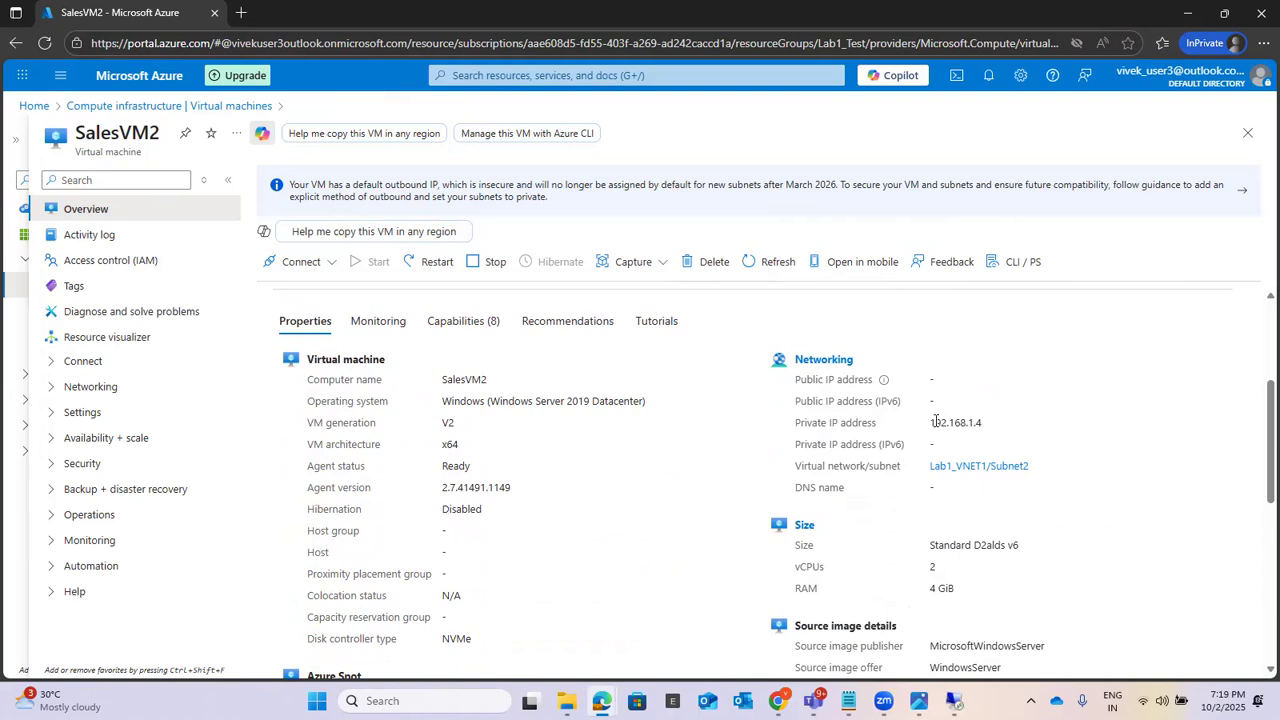
drag(989, 421, 926, 428)
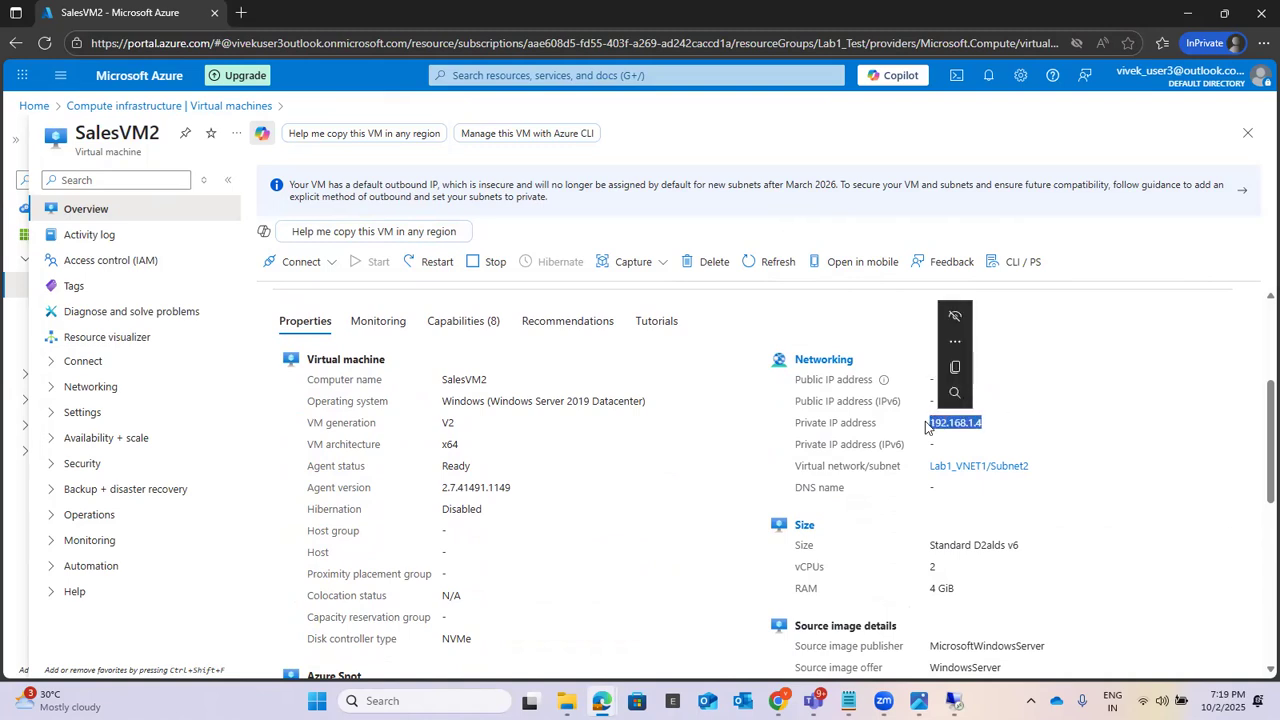
key(ctrl+c)
Step: Open another Remote Desktop Connection on the local computer and try to connect to SalesVM2's private IP address 192.168.1.4
click(440, 700)
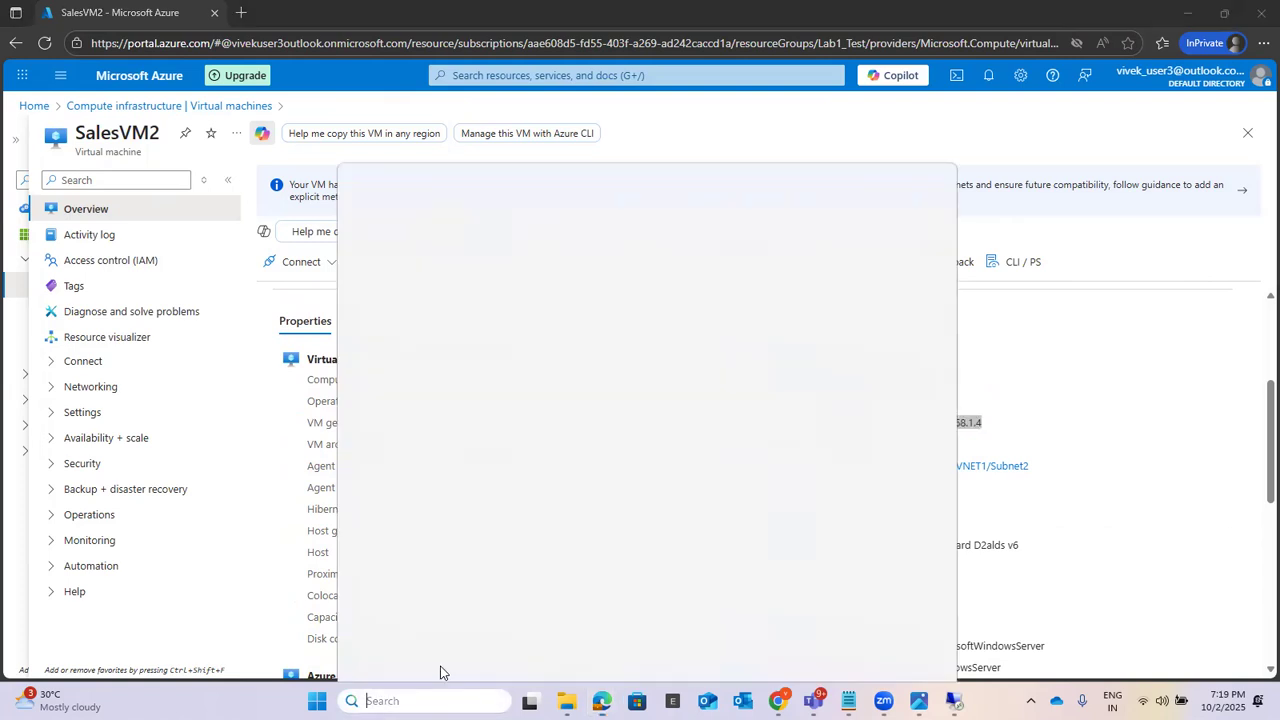
click(449, 163)
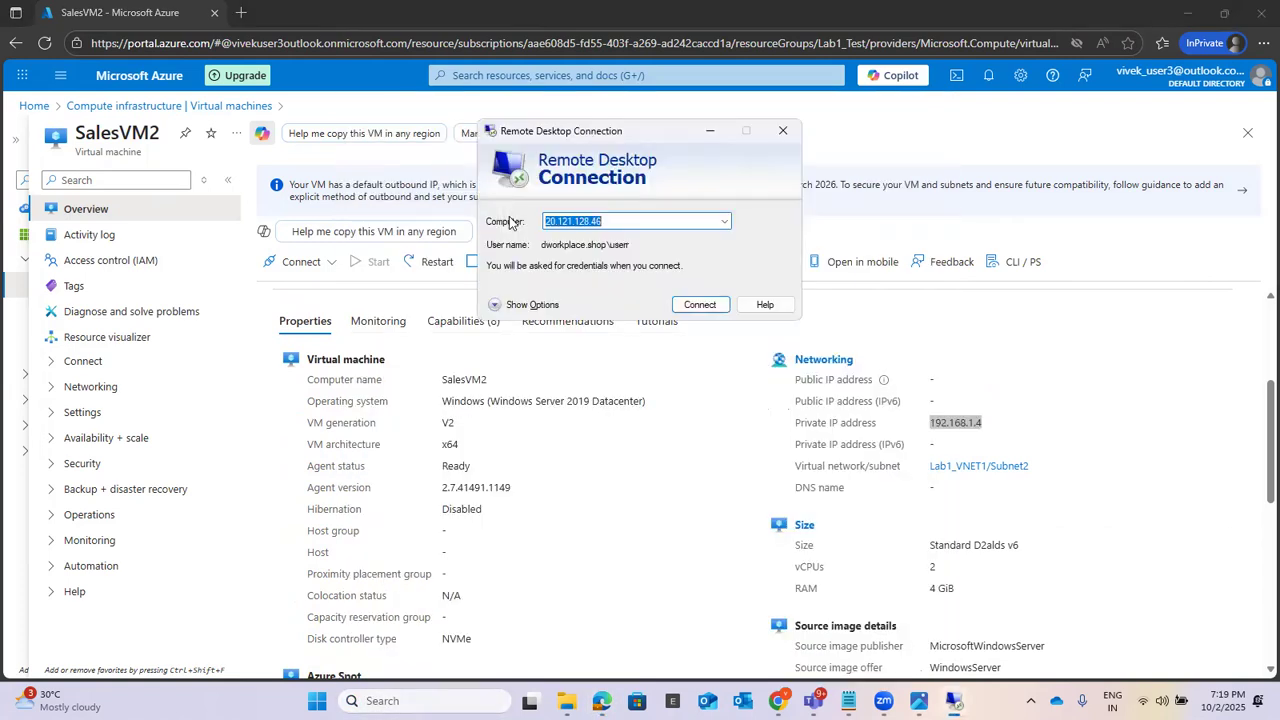
key(BackSpace)
click(646, 220)
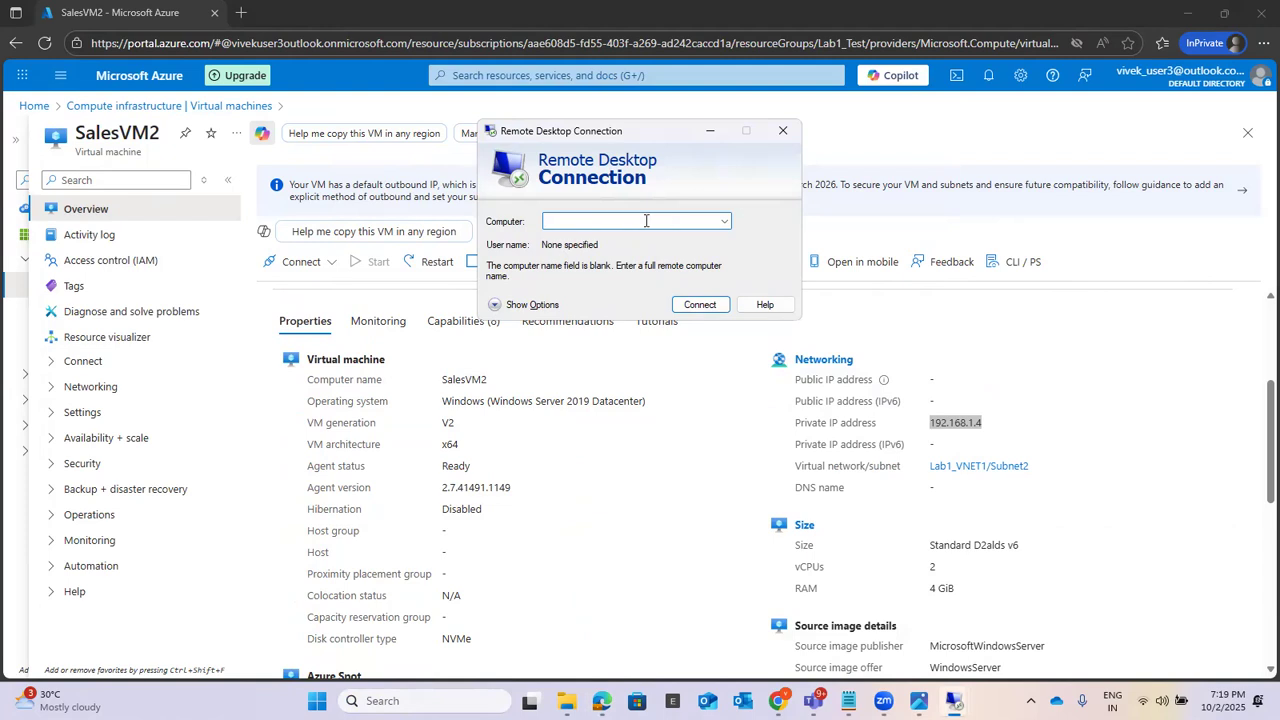
text(192.168.1.4)
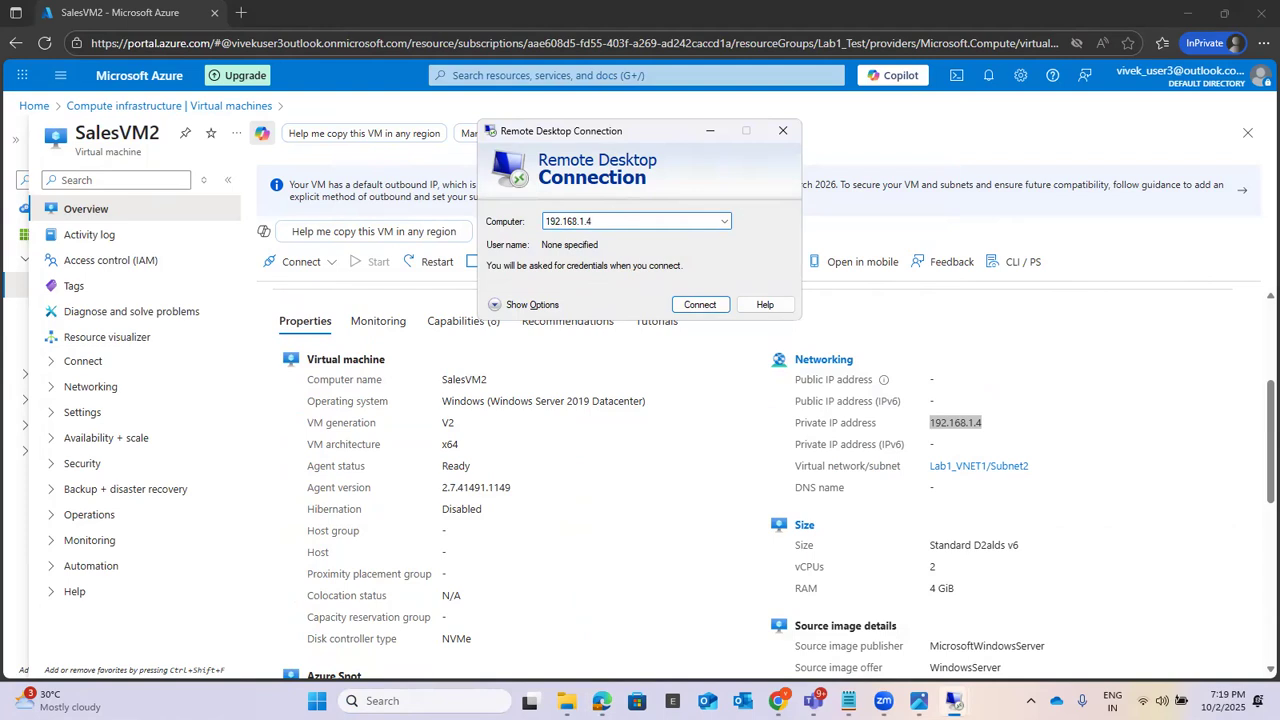
click(688, 306)
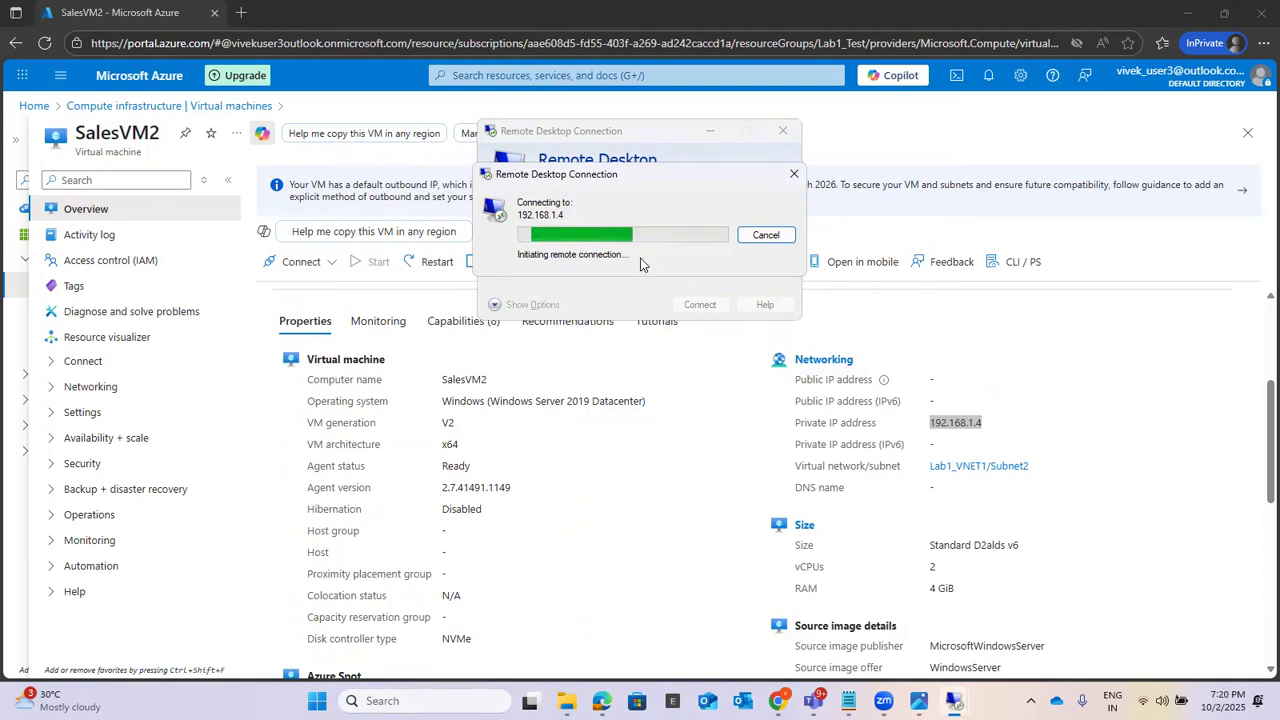
Step: Switch to the SalesVM1 remote session, maximize it, dismiss the Windows Admin Center message, and minimize Server Manager
mouse_move(955, 700)
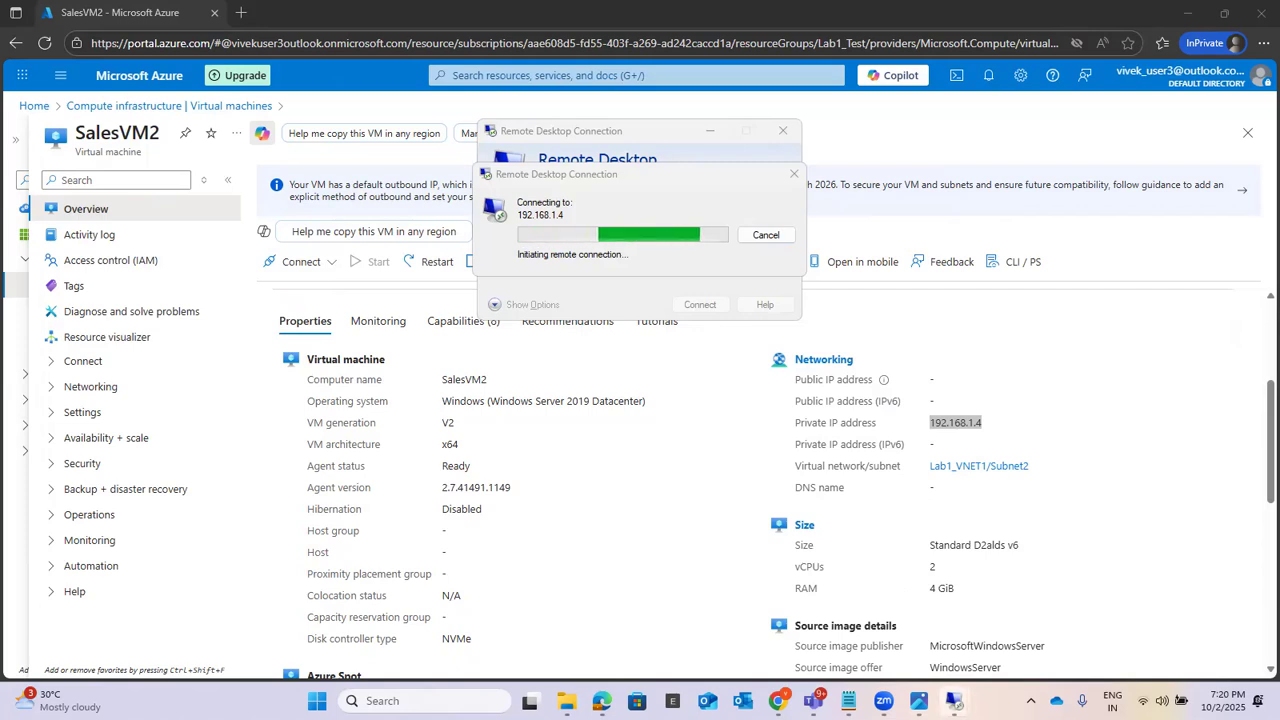
click(894, 606)
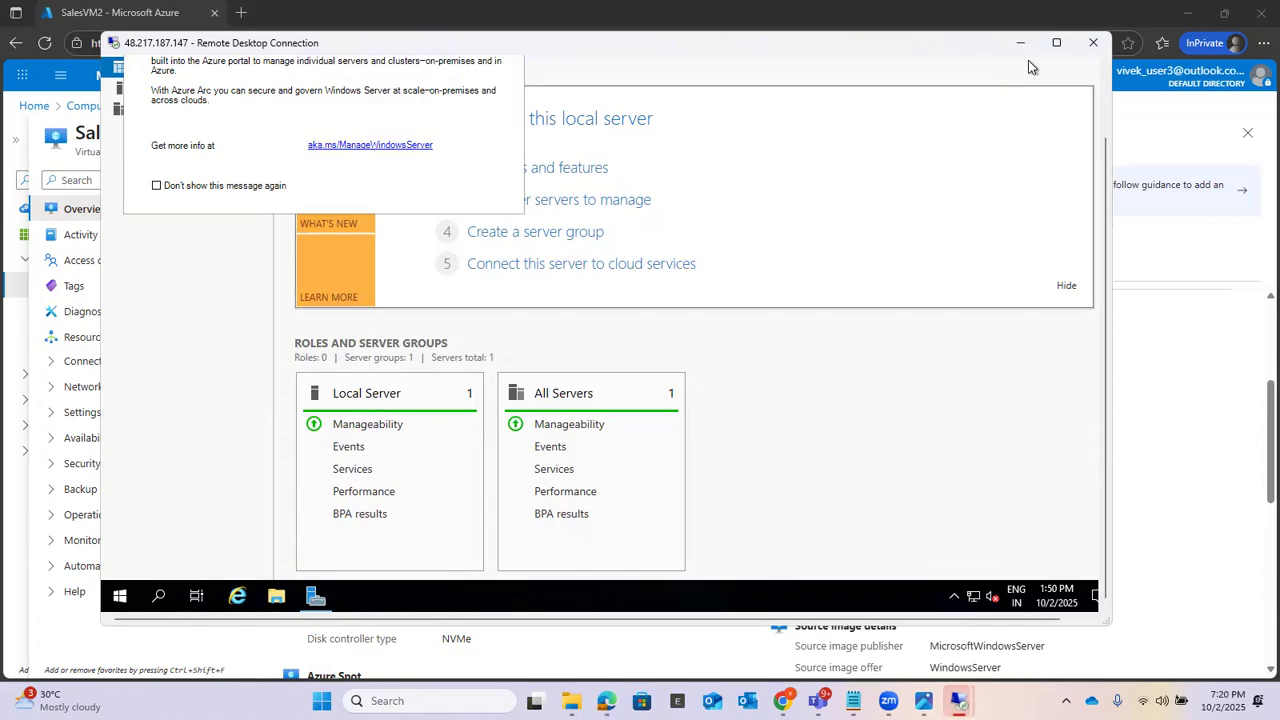
click(1056, 42)
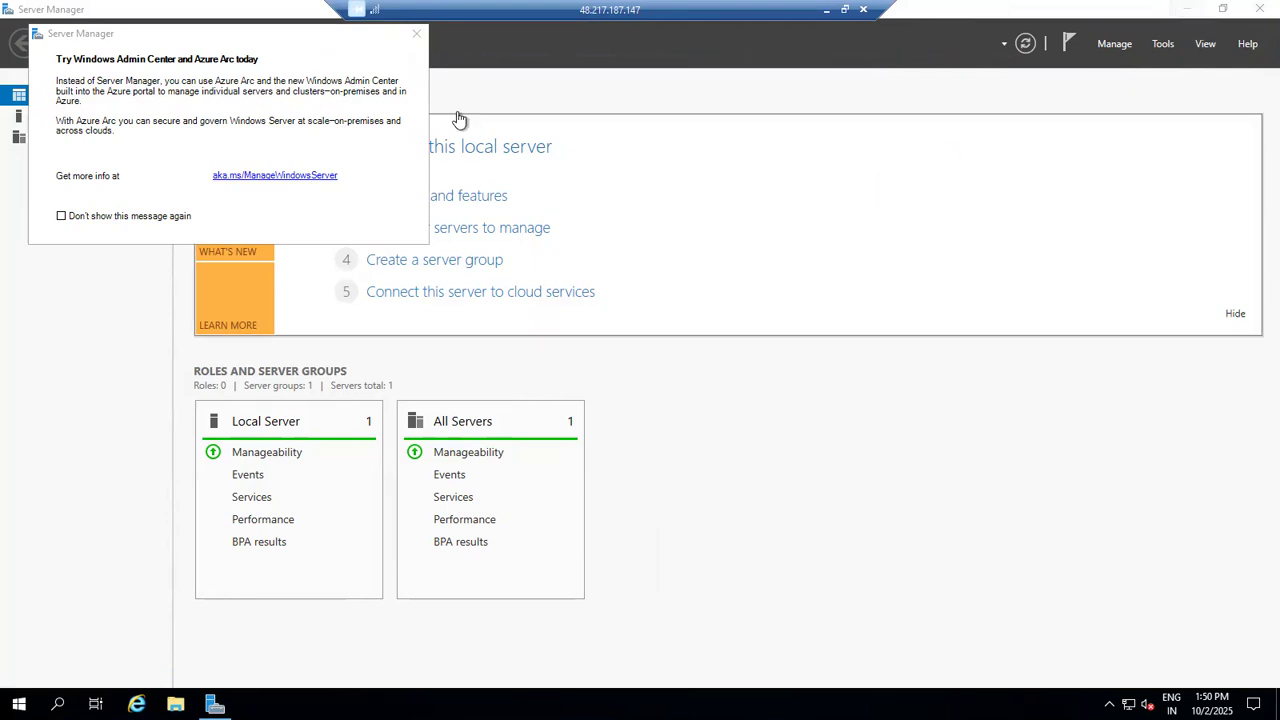
click(416, 33)
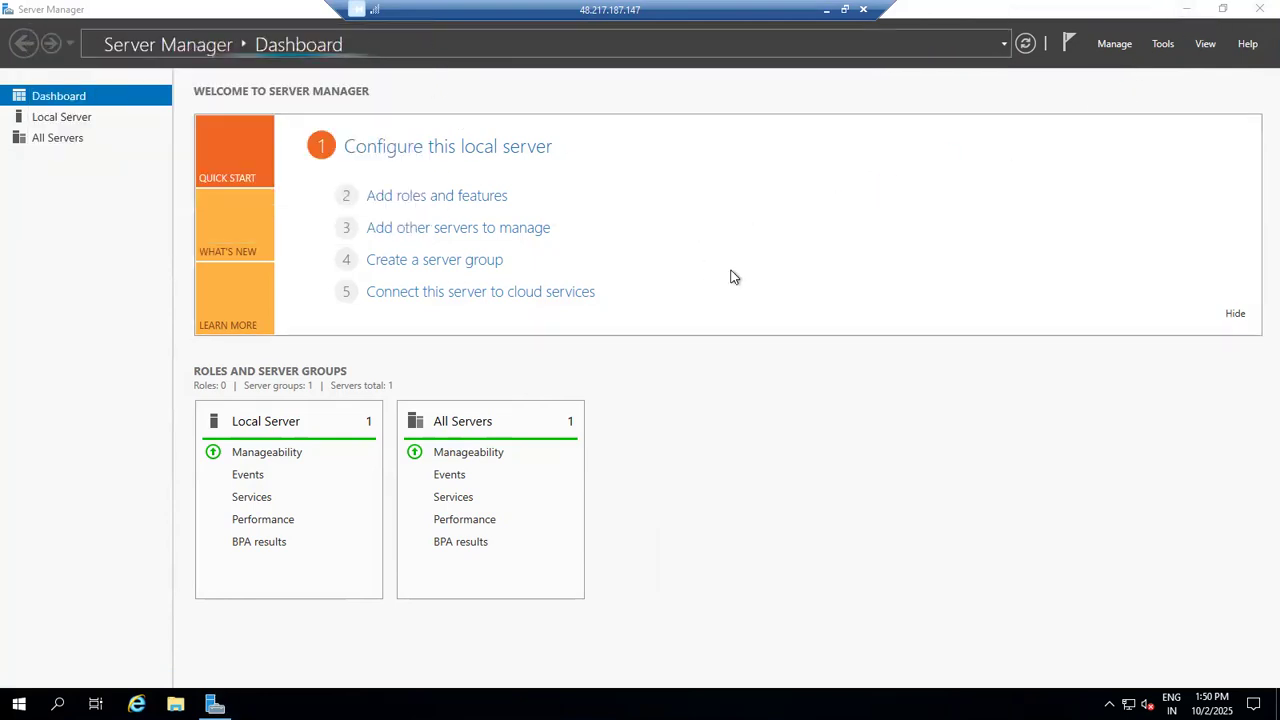
click(1187, 10)
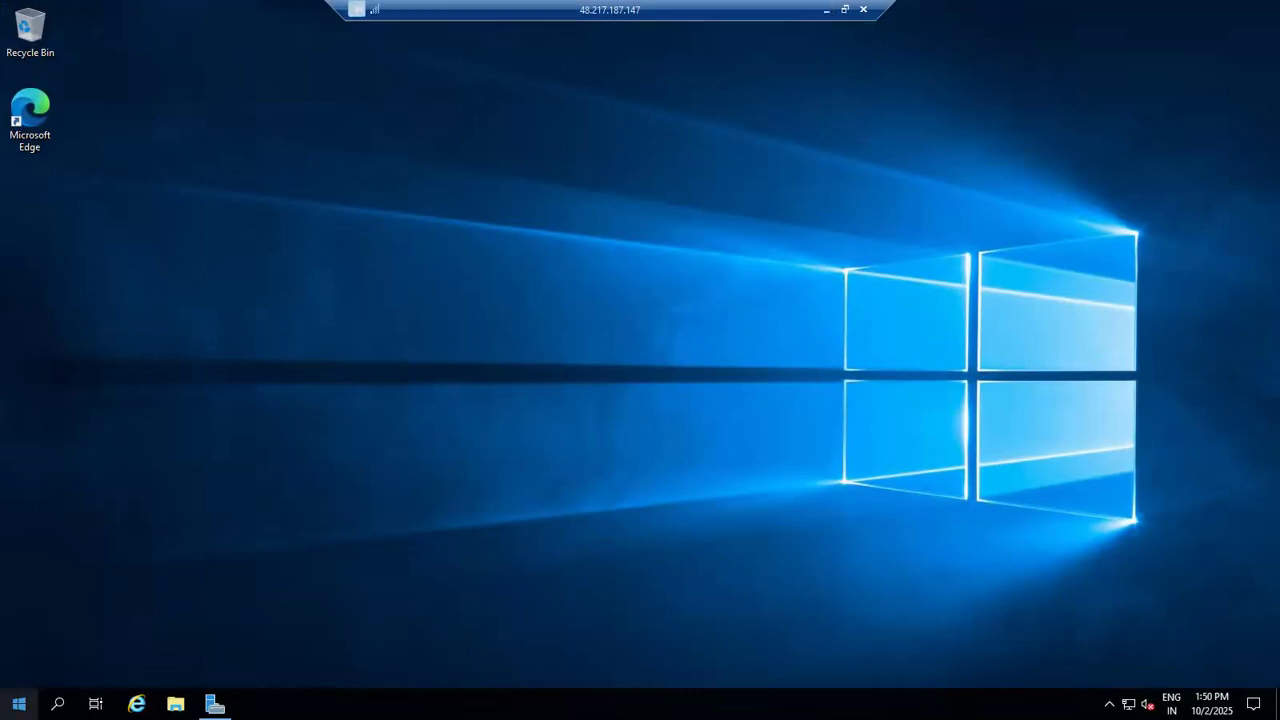
Step: Launch Remote Desktop Connection inside the SalesVM1 session using the Run dialog
right_click(18, 704)
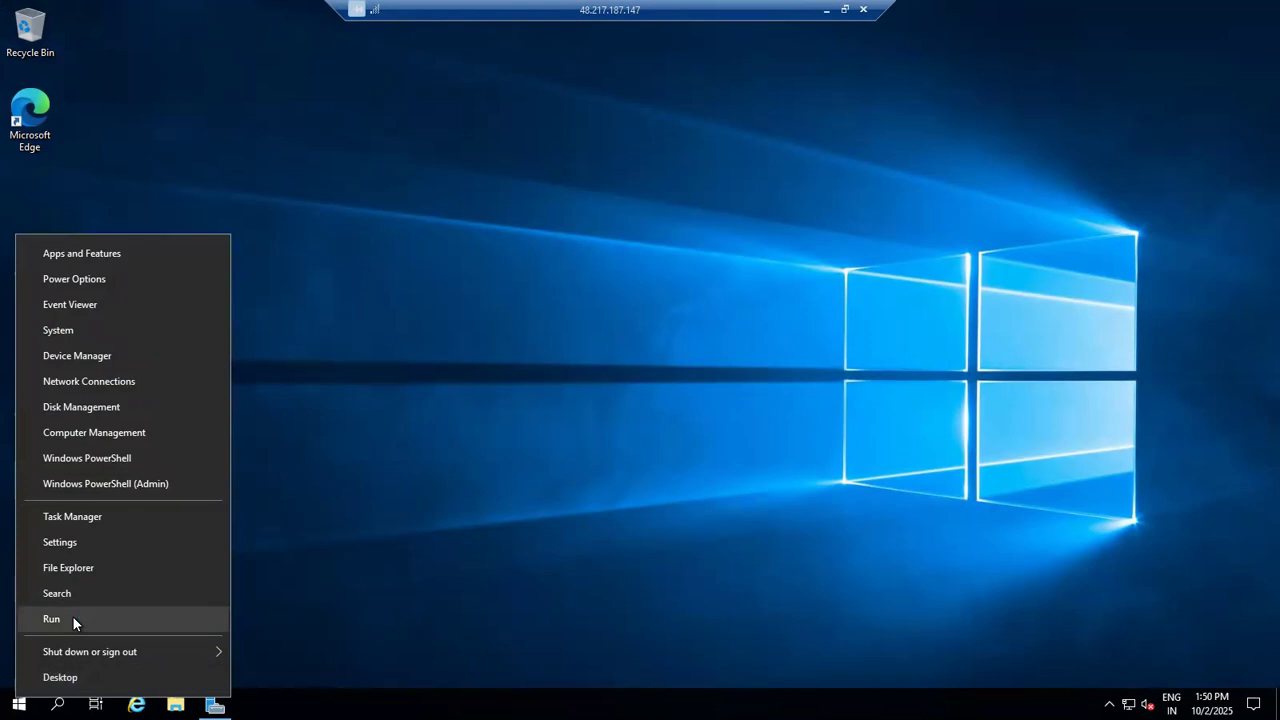
click(51, 619)
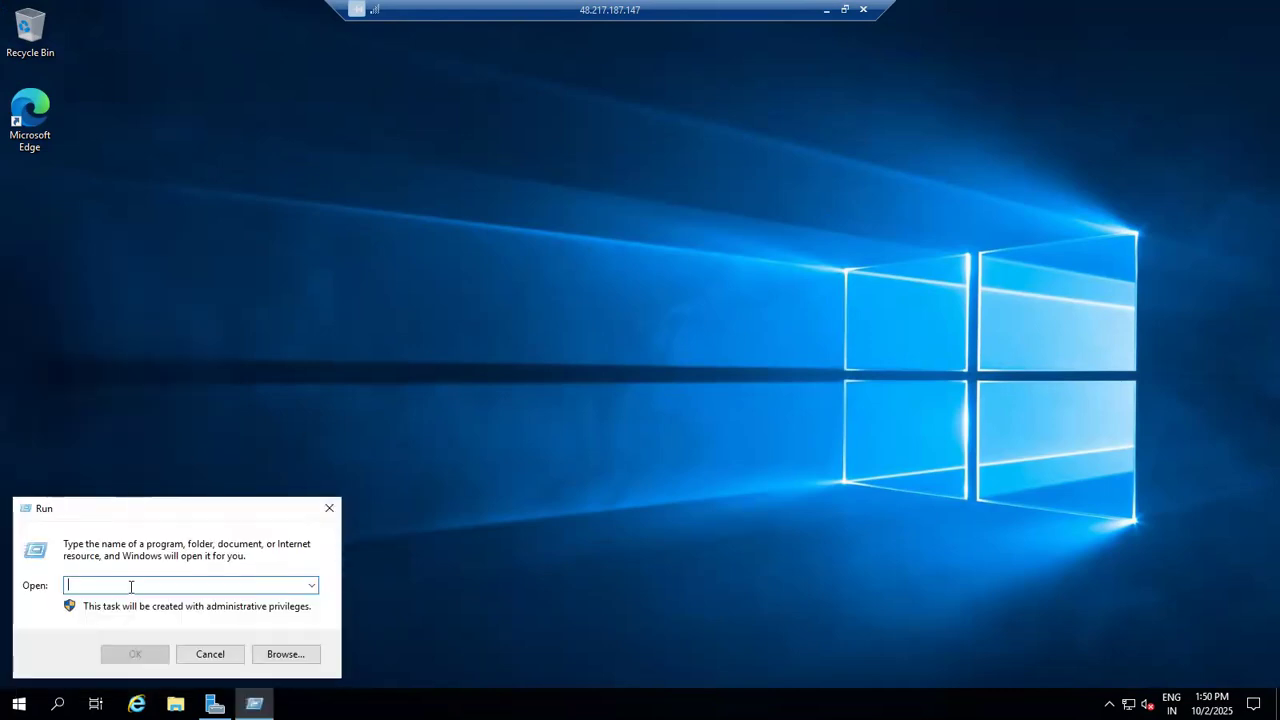
text(mstsc)
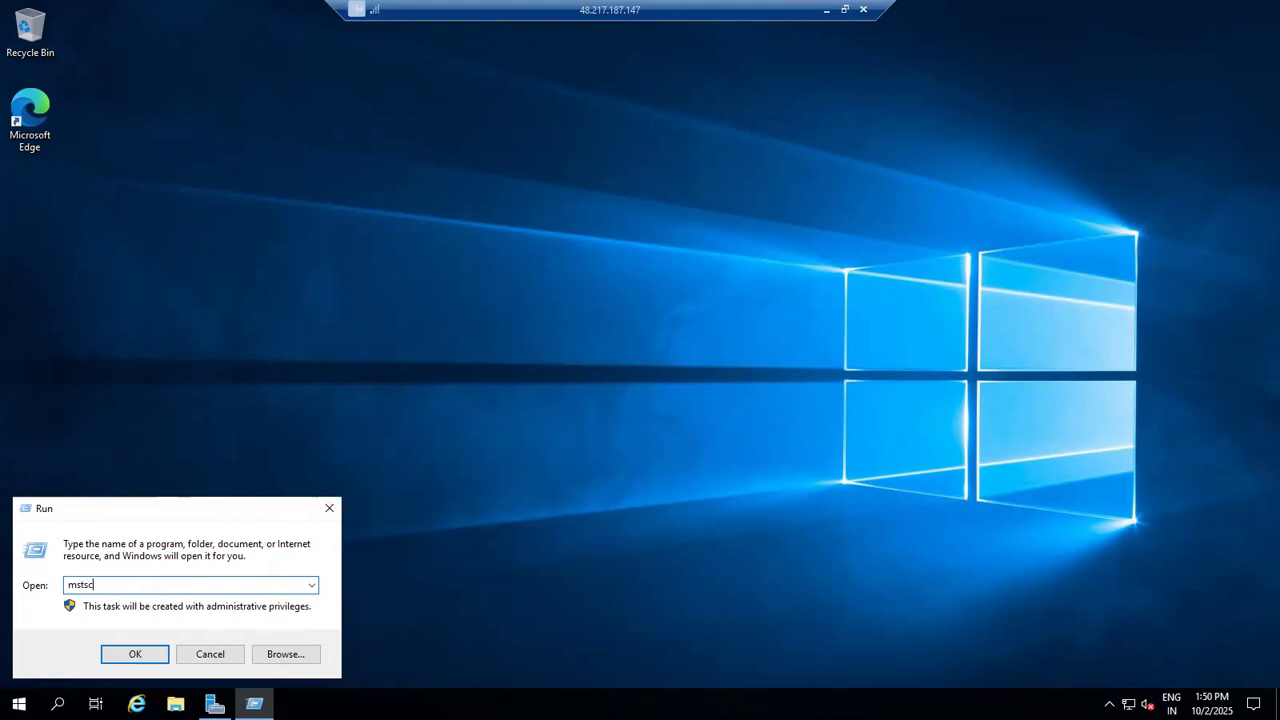
key(Return)
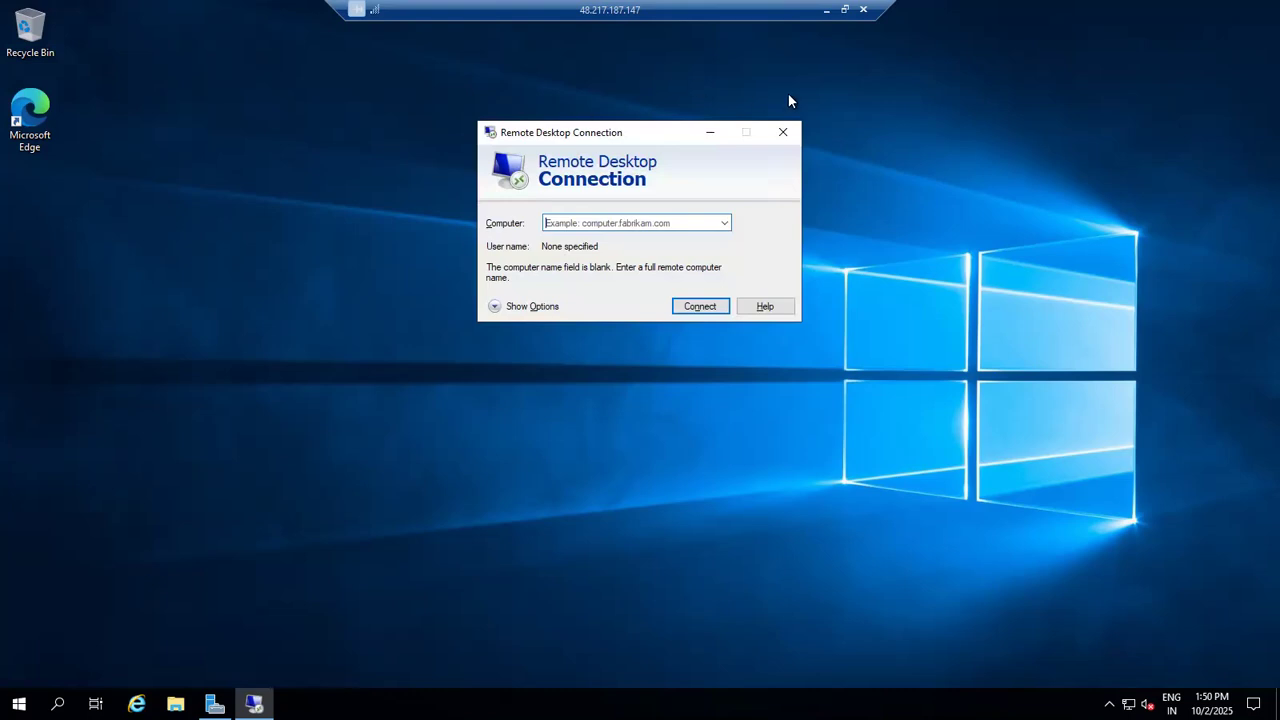
Step: Minimize the SalesVM1 session, dismiss the local connection error, and close the local Remote Desktop Connection to 192.168.1.4
click(826, 9)
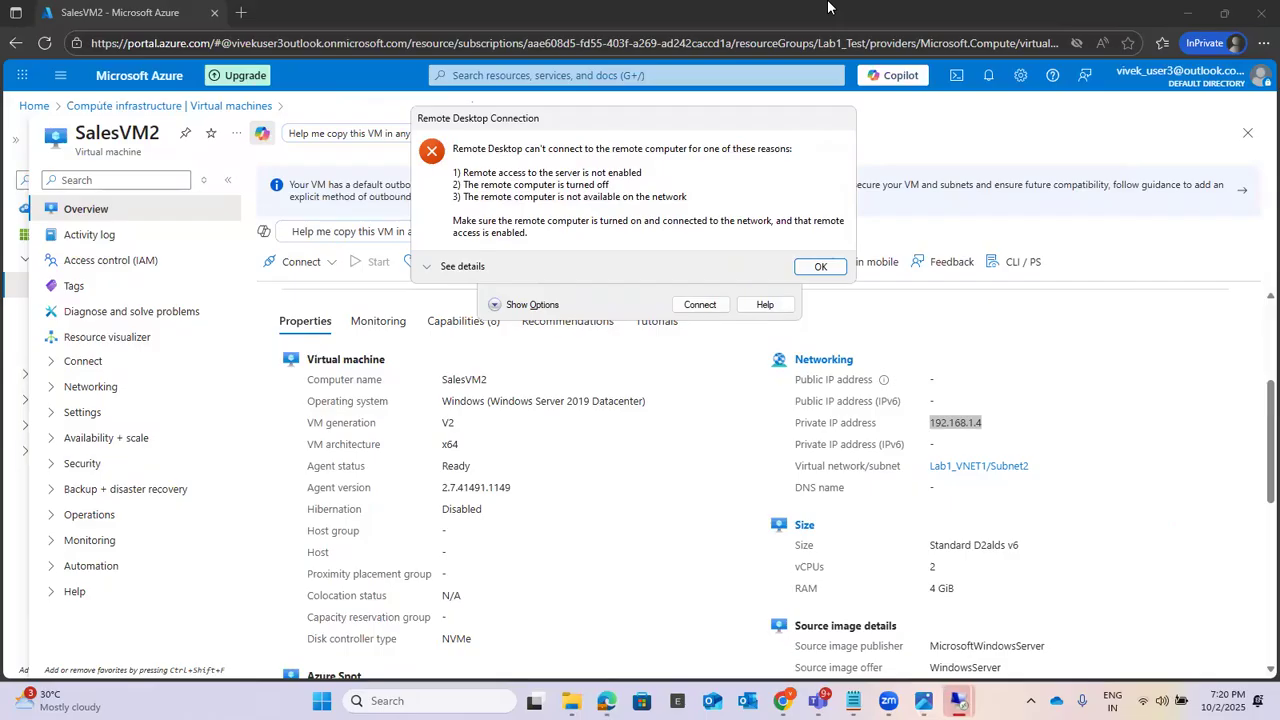
click(816, 266)
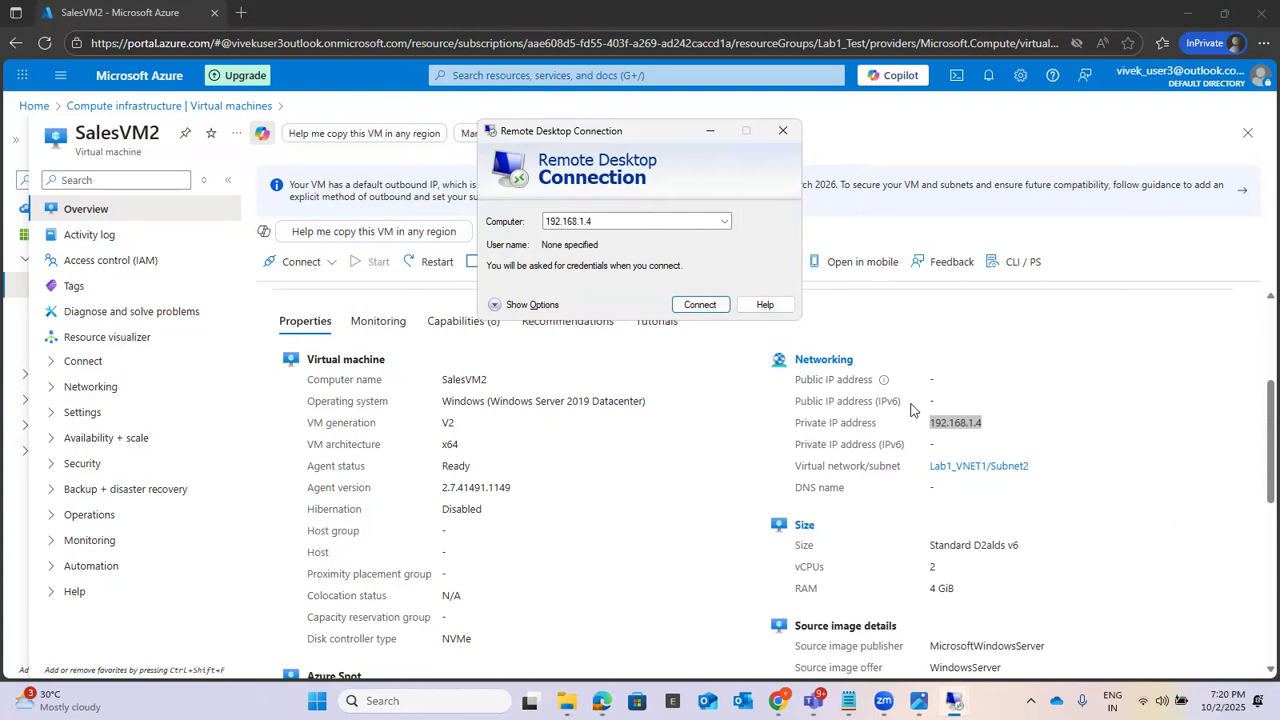
click(783, 130)
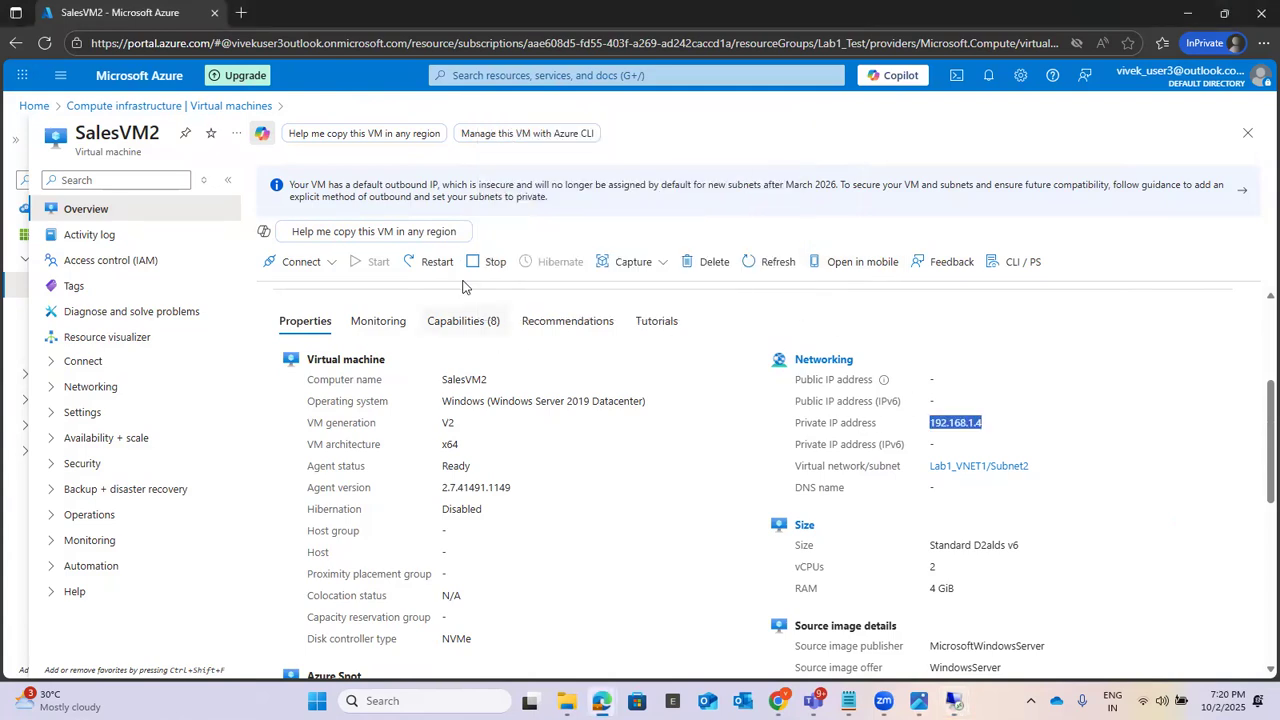
mouse_move(848, 700)
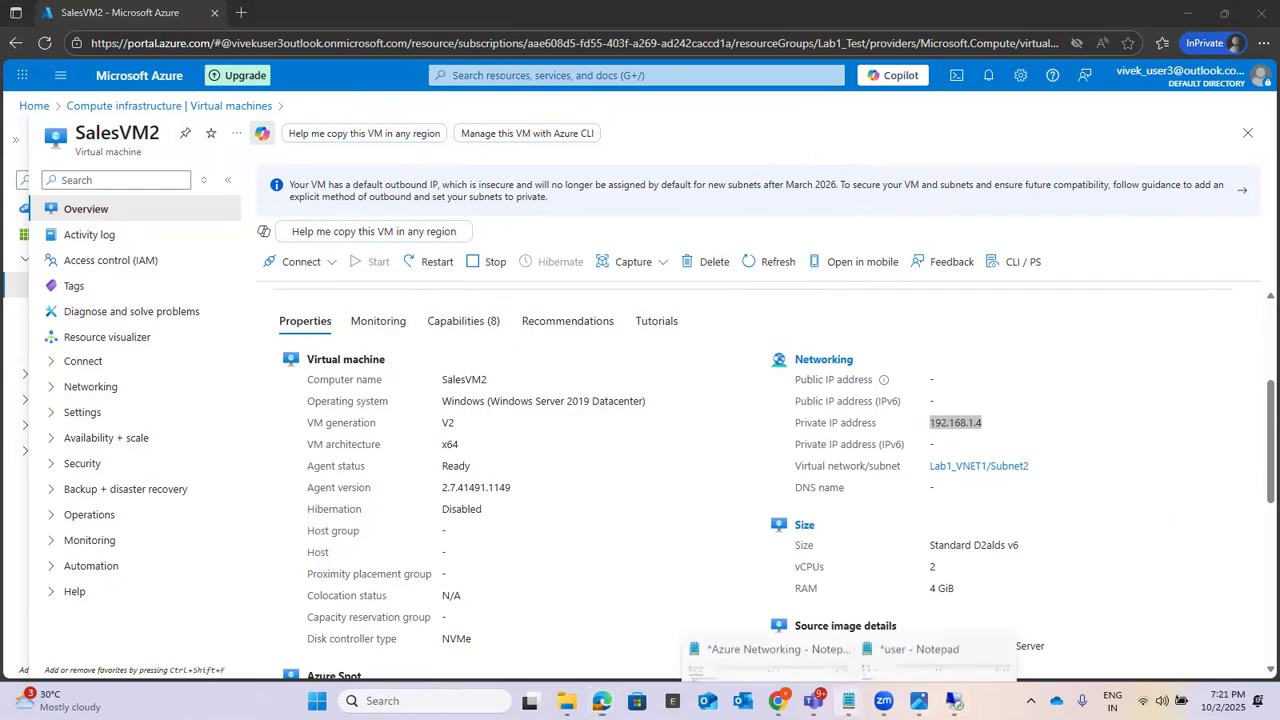
Step: Switch to the Azure Networking note in Notepad and append "- RDP -> margeting" to the SalesVM1 line
click(770, 605)
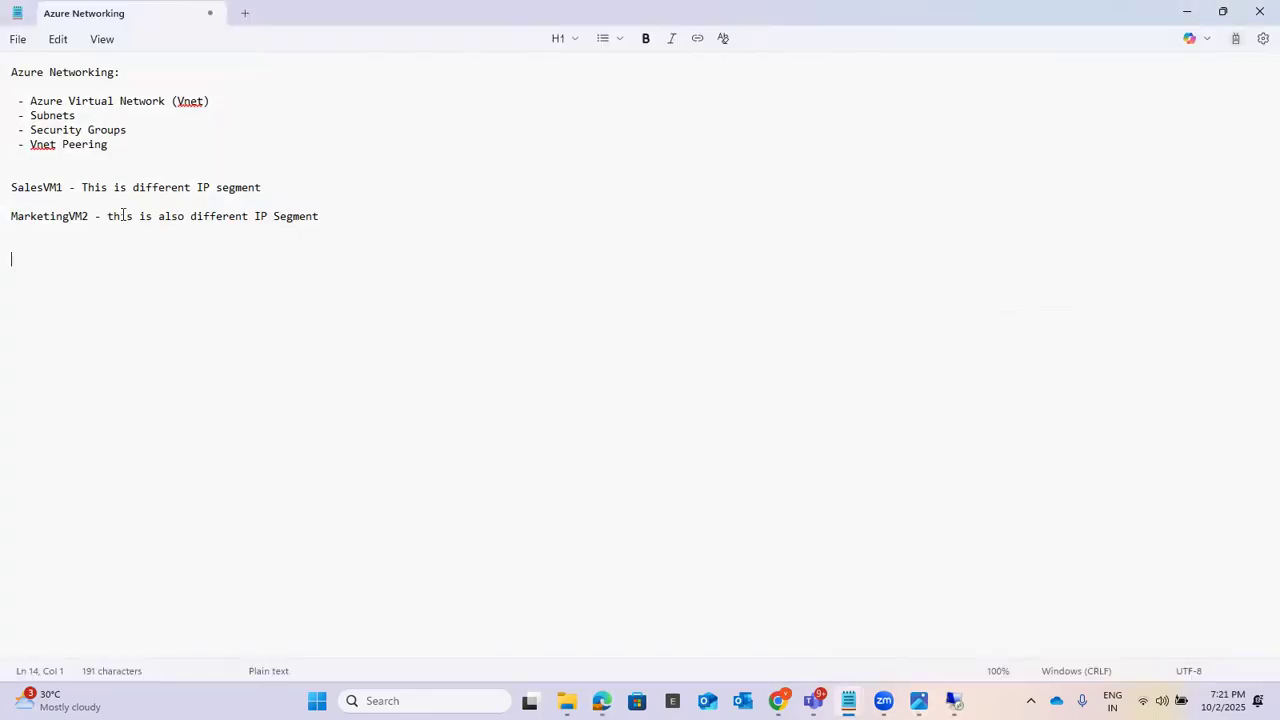
click(304, 186)
text(- RDP)
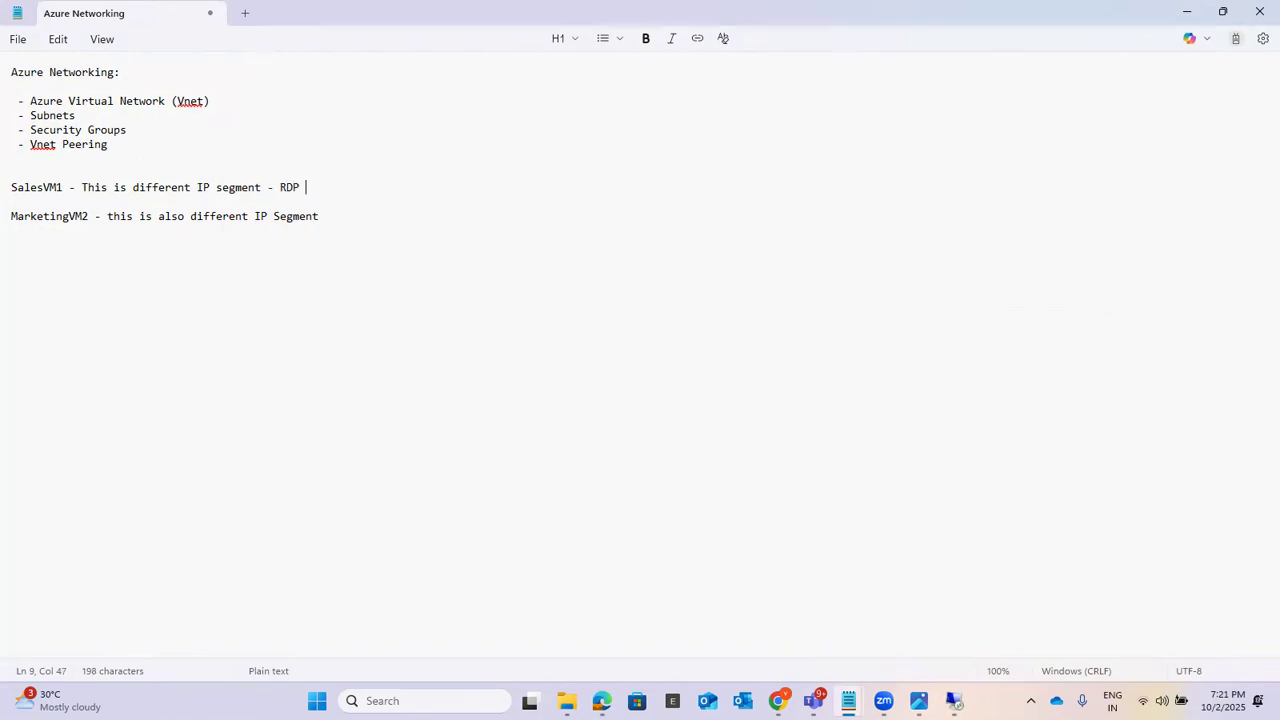
text( - )
text(md)
key(BackSpace)
key(BackSpace)
text(margeting)
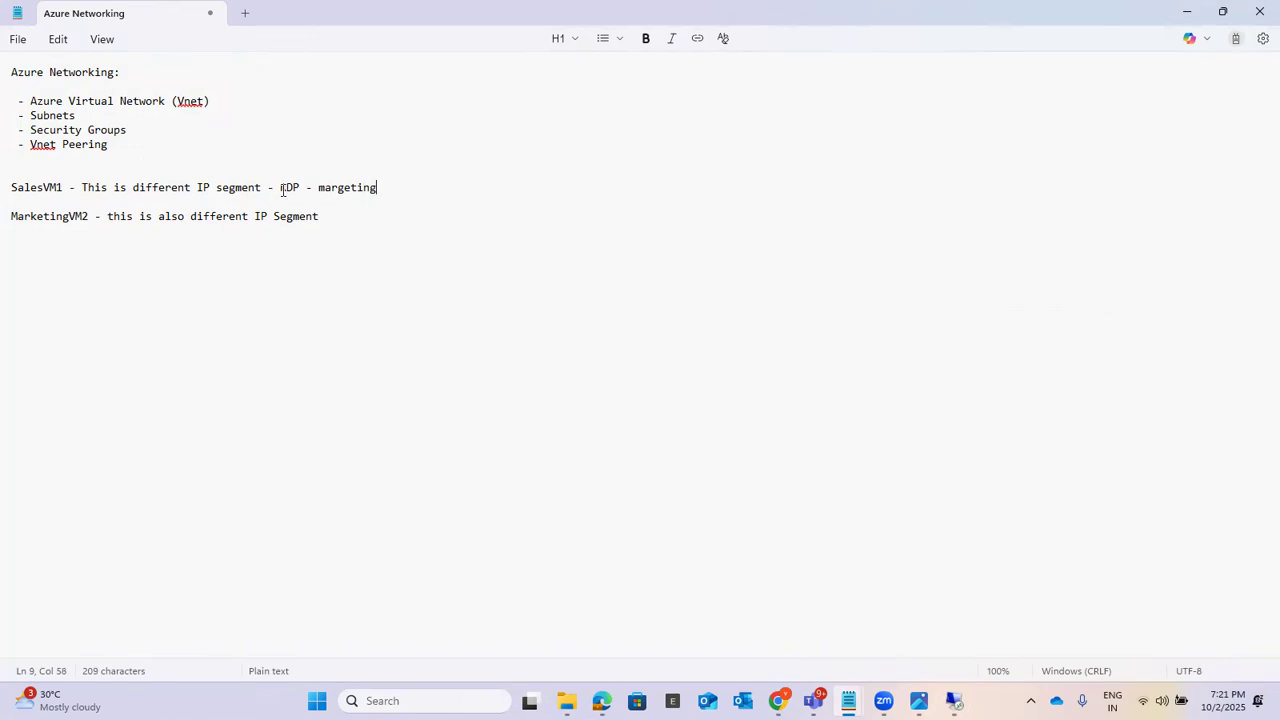
text(>)
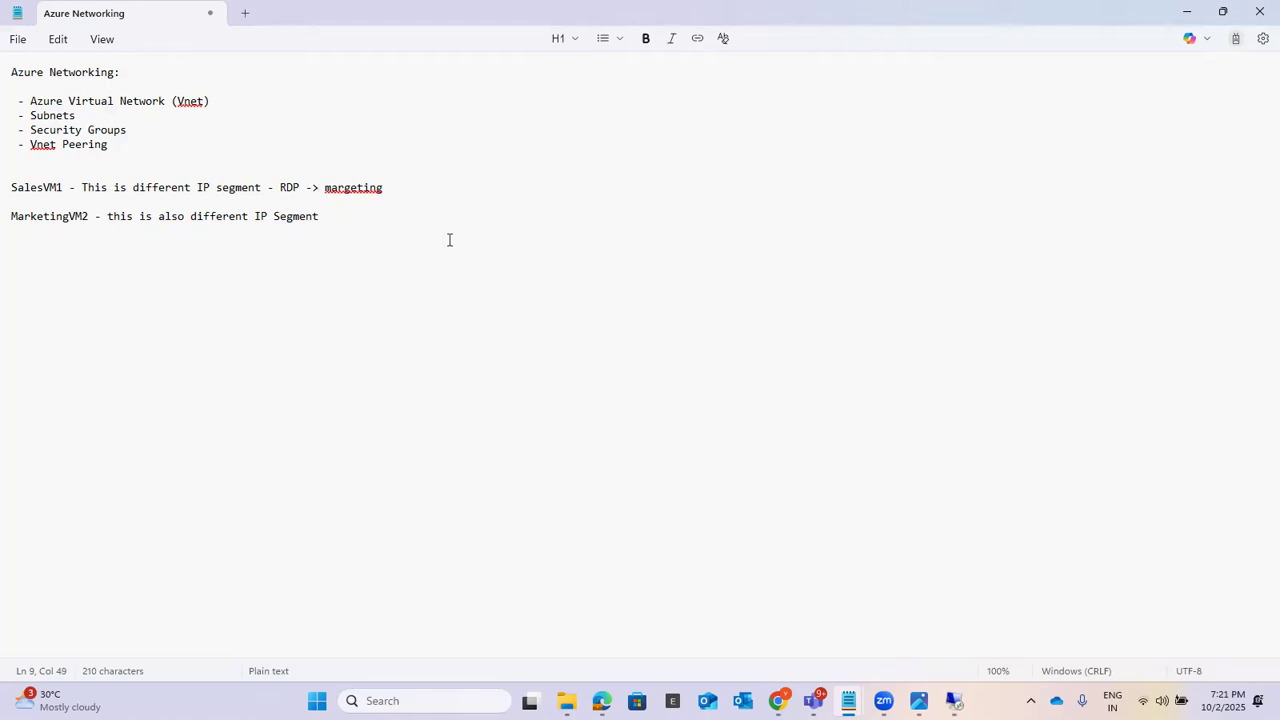
Step: Switch to the SalesVM1 remote session
mouse_move(952, 700)
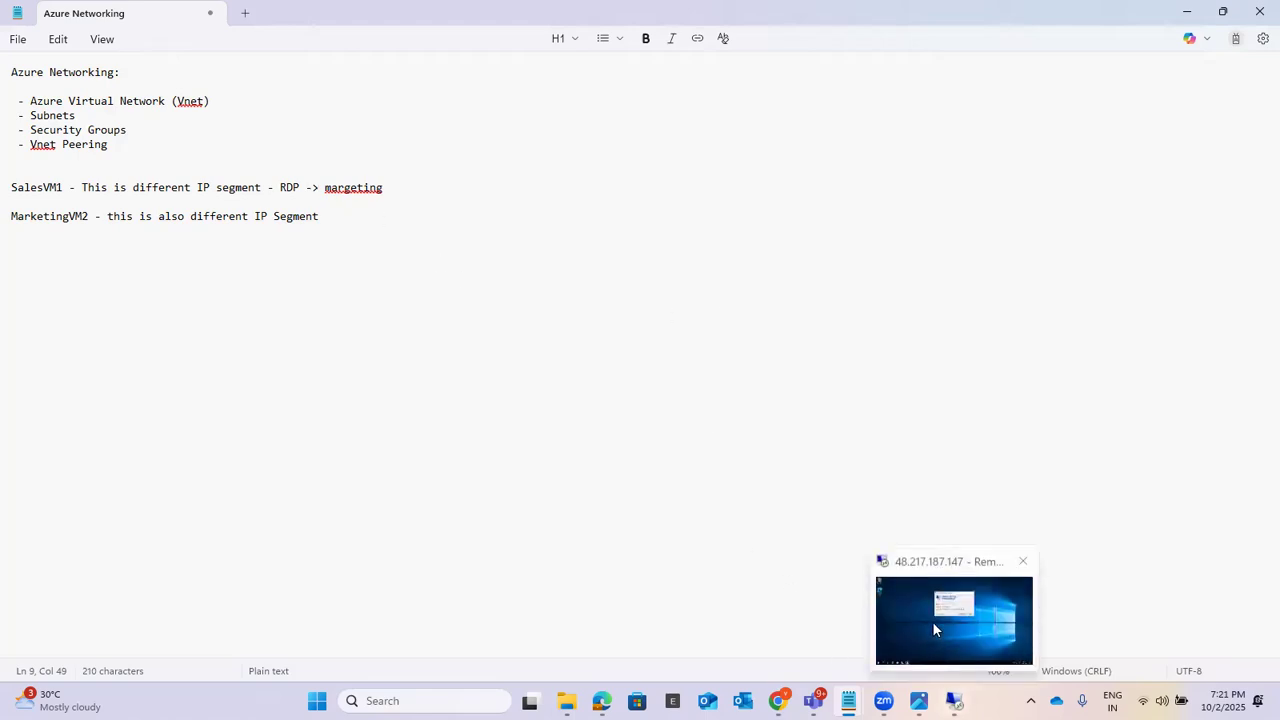
click(934, 629)
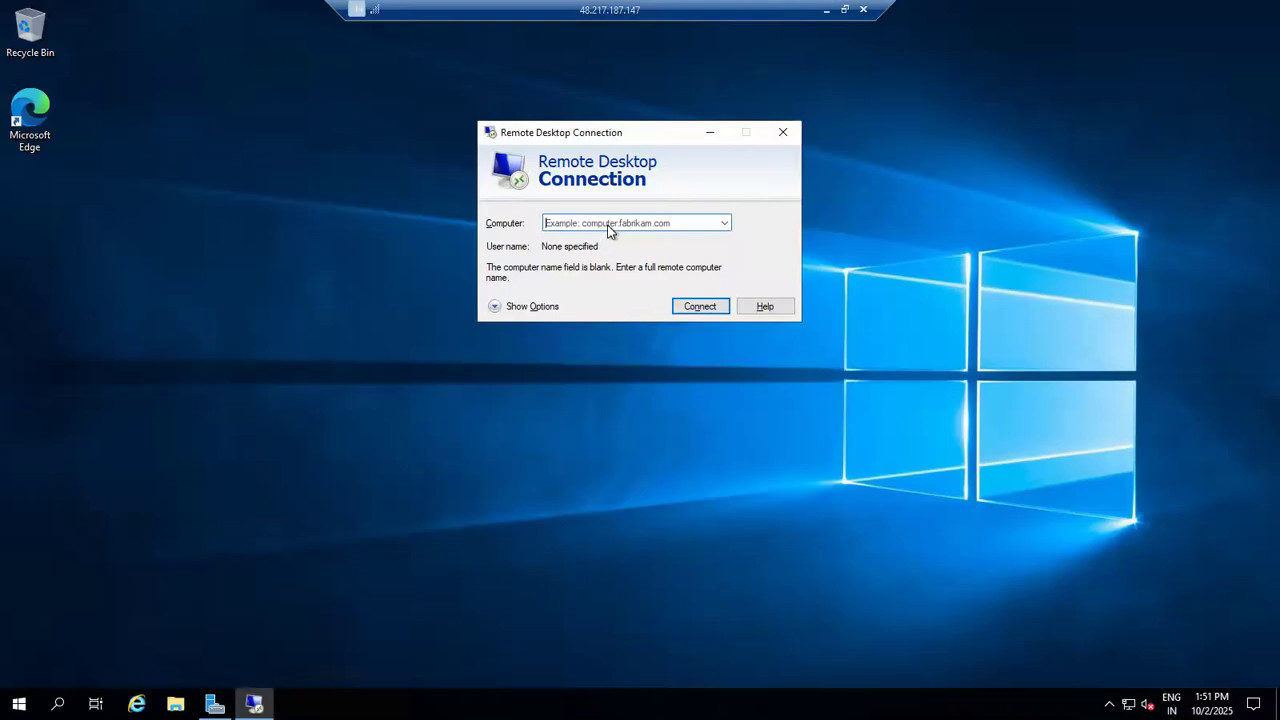
click(609, 222)
text(192.168.1.4)
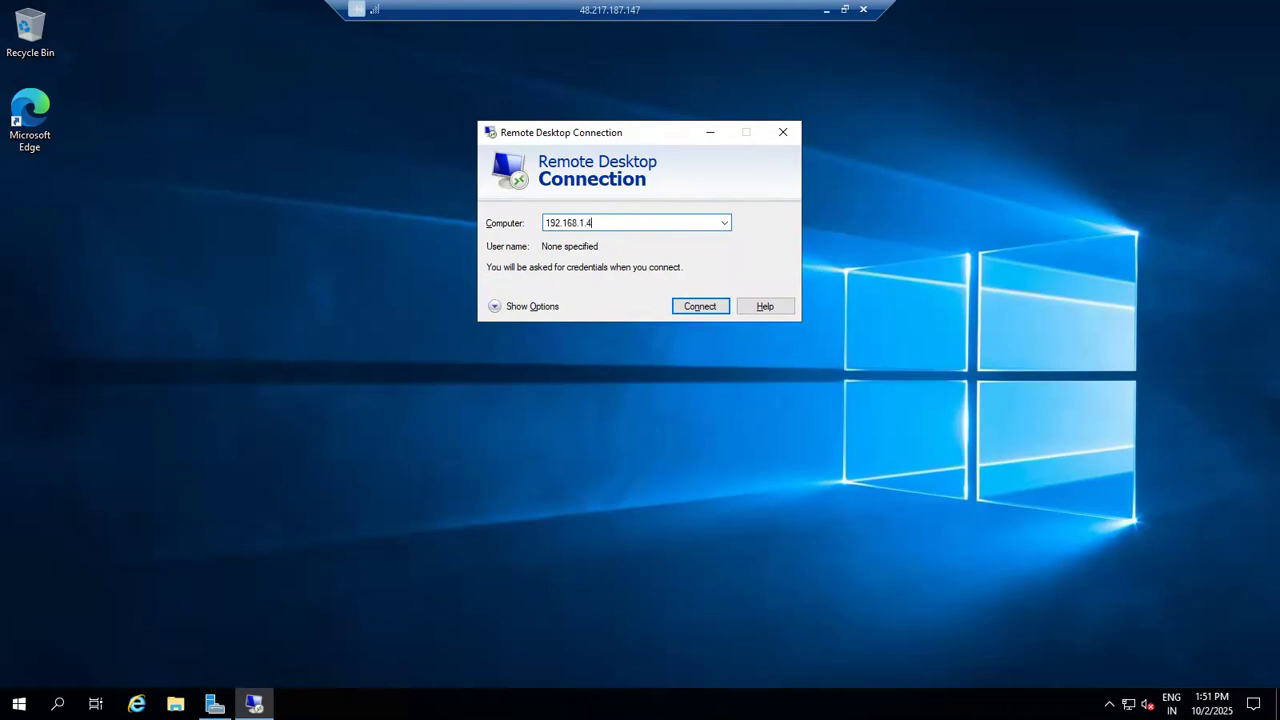
click(687, 310)
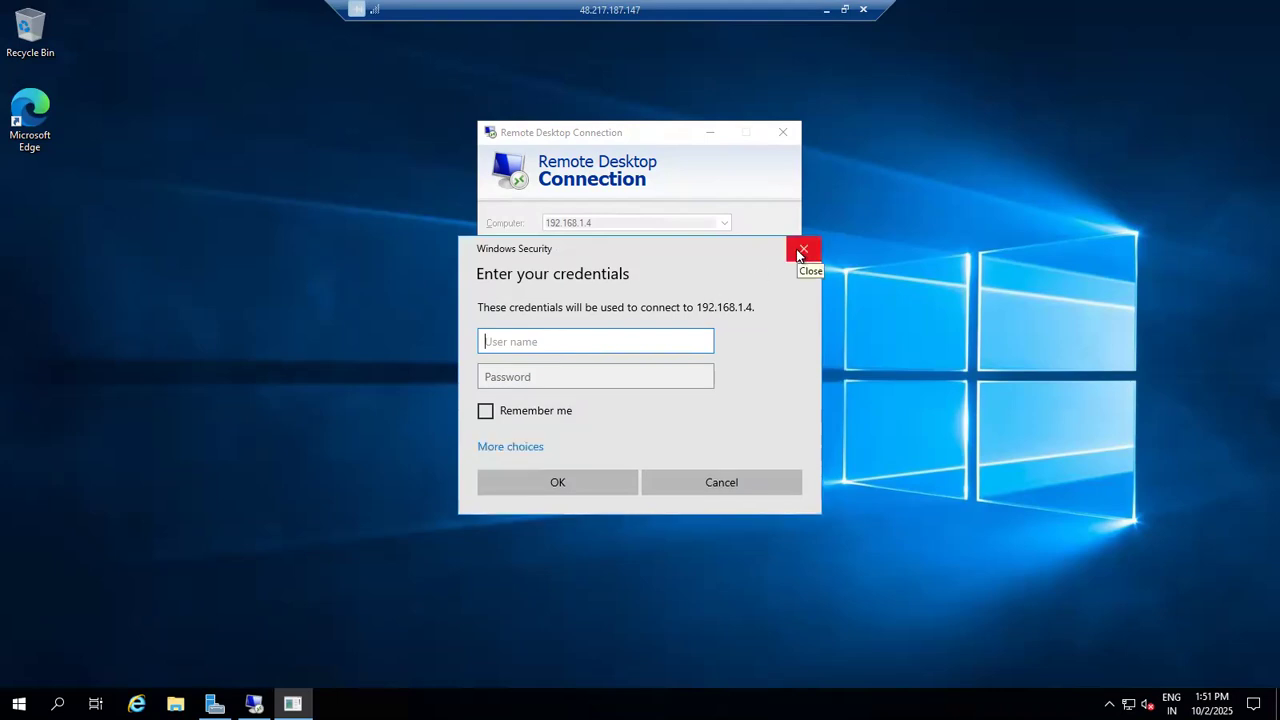
click(724, 481)
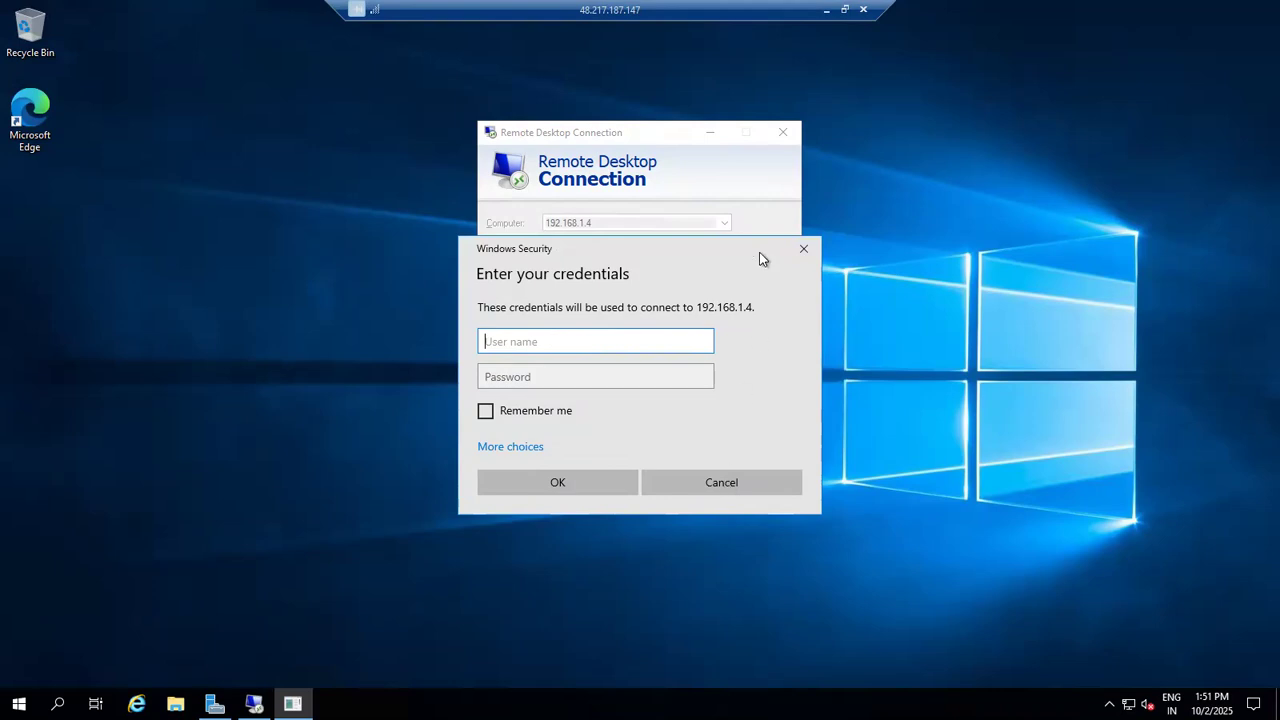
click(783, 127)
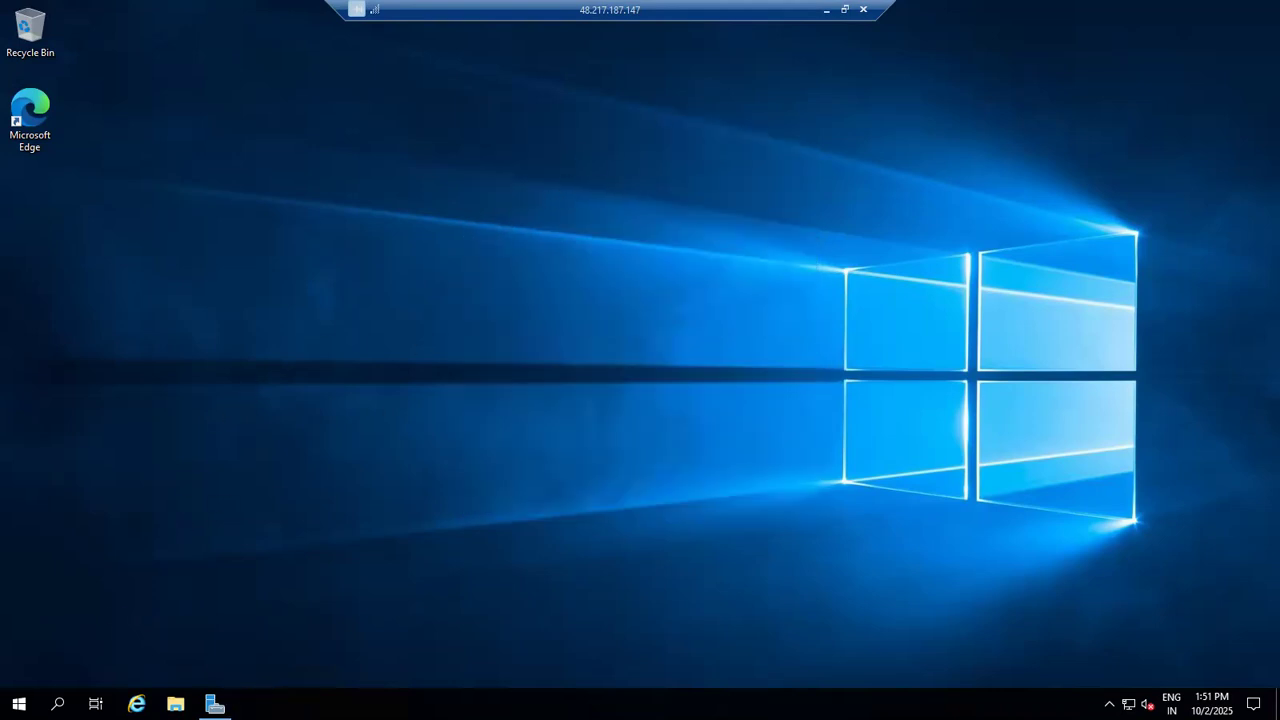
Step: Open Command Prompt in the SalesVM1 session through the Run dialog and display the full IP configuration with ipconfig /all
right_click(19, 704)
click(79, 610)
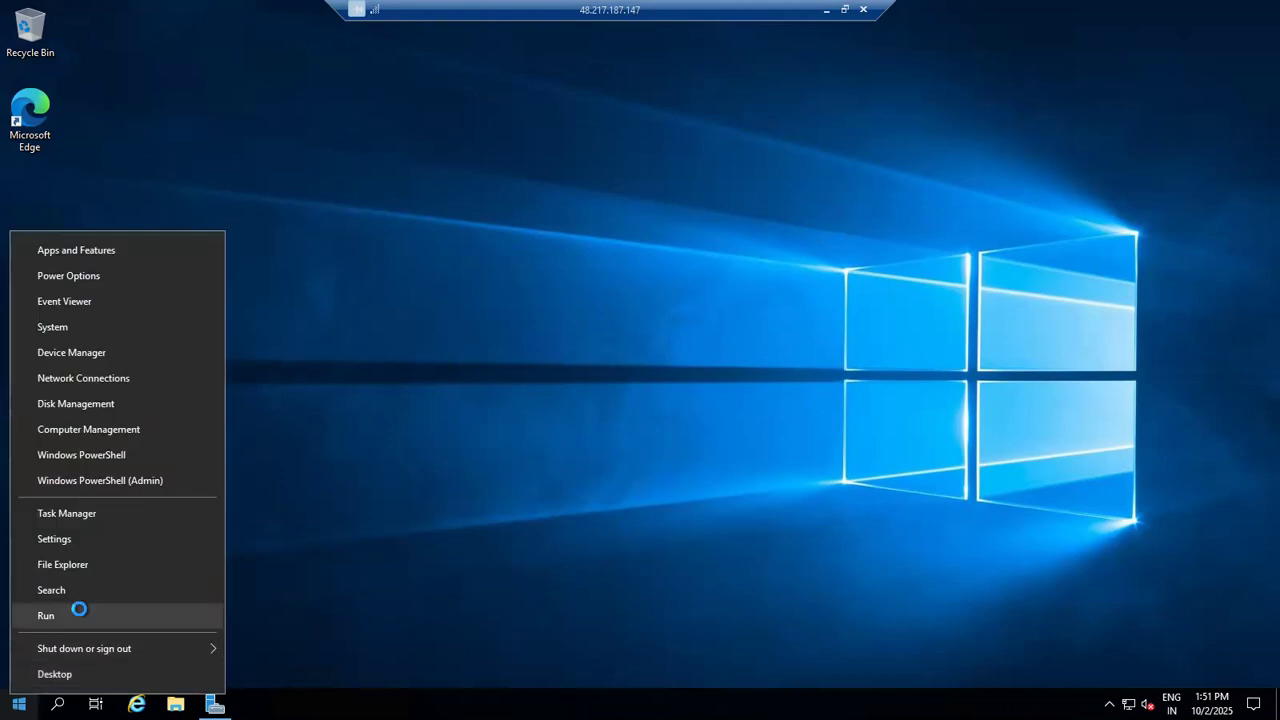
text(c)
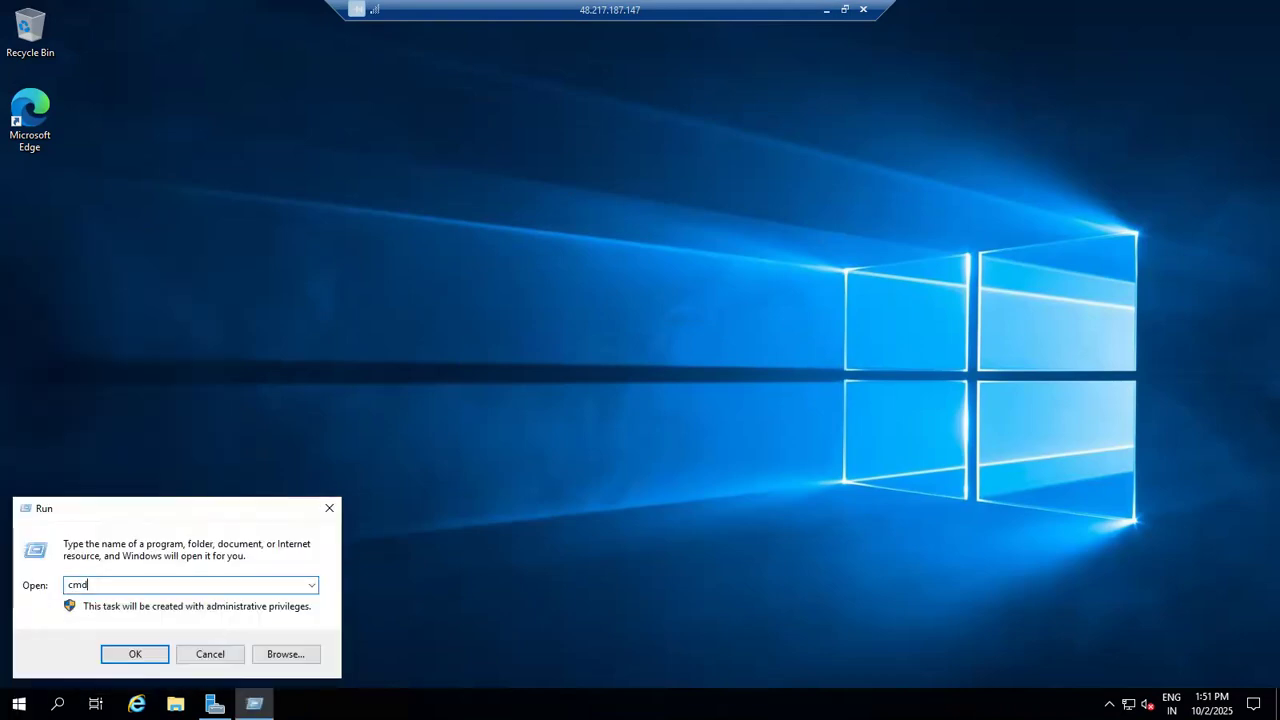
text(md)
key(Return)
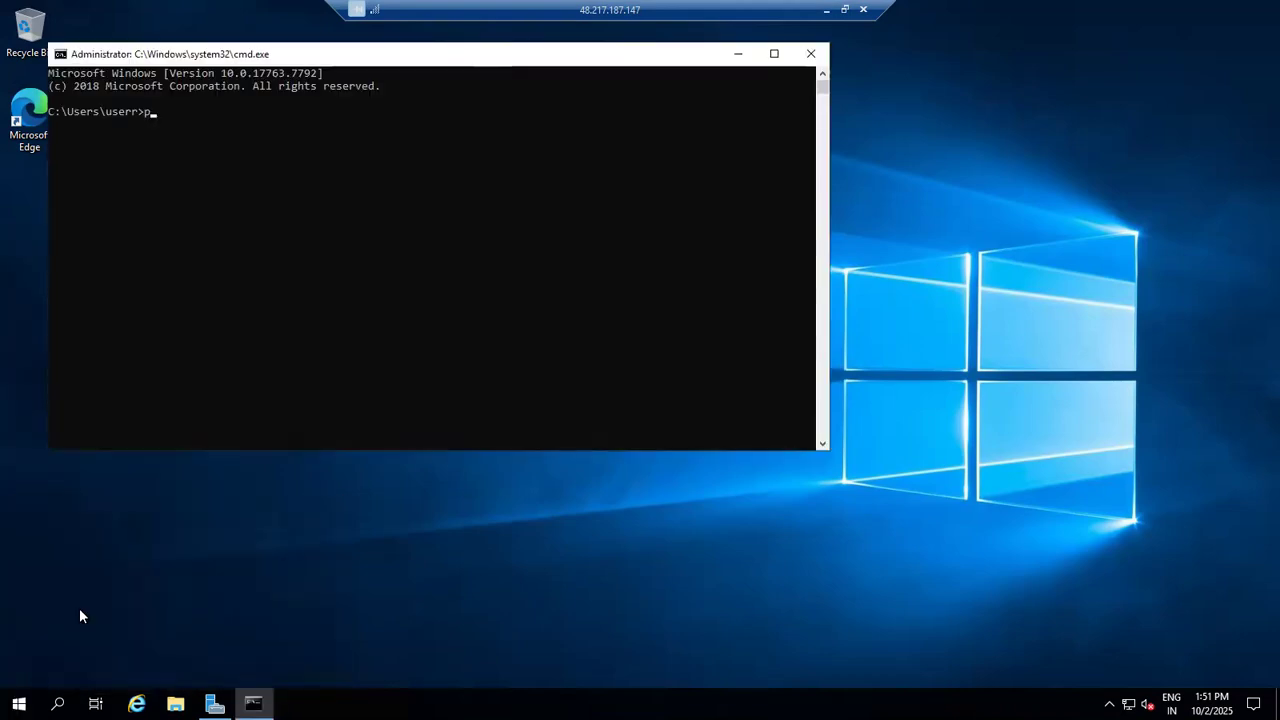
text(ipconfig/all)
key(Return)
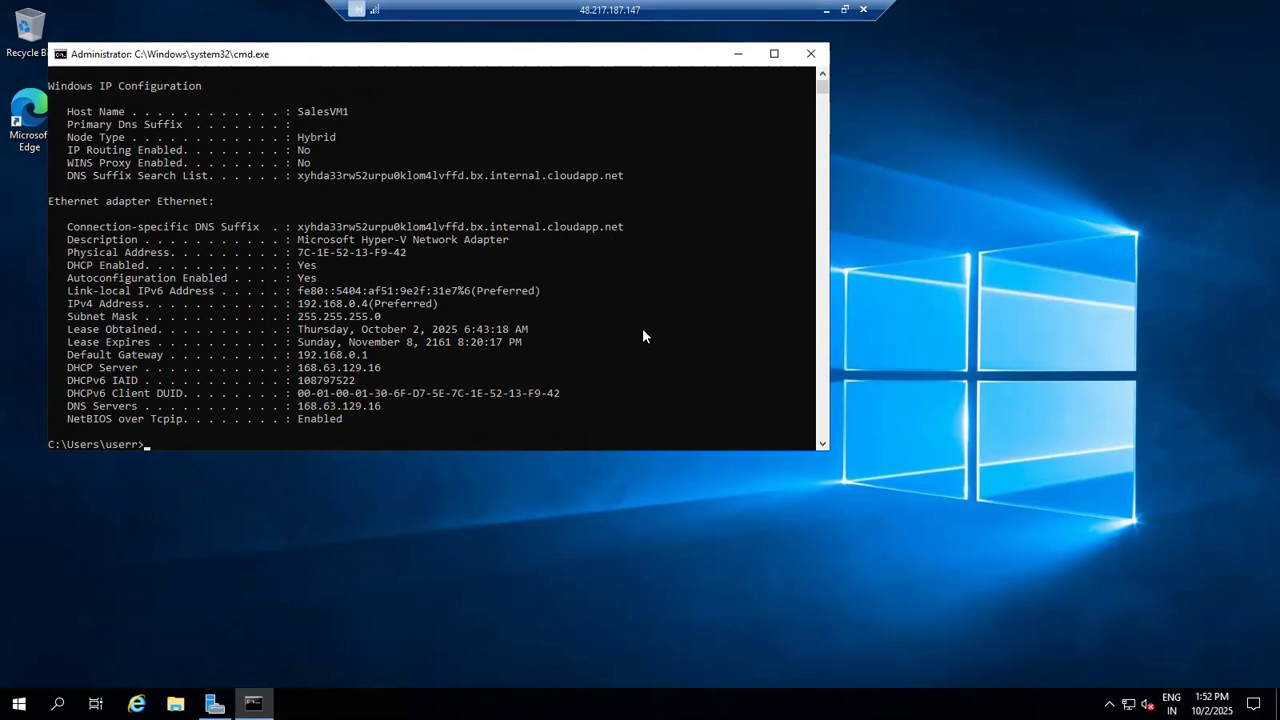
scroll(642, 328, down, 1)
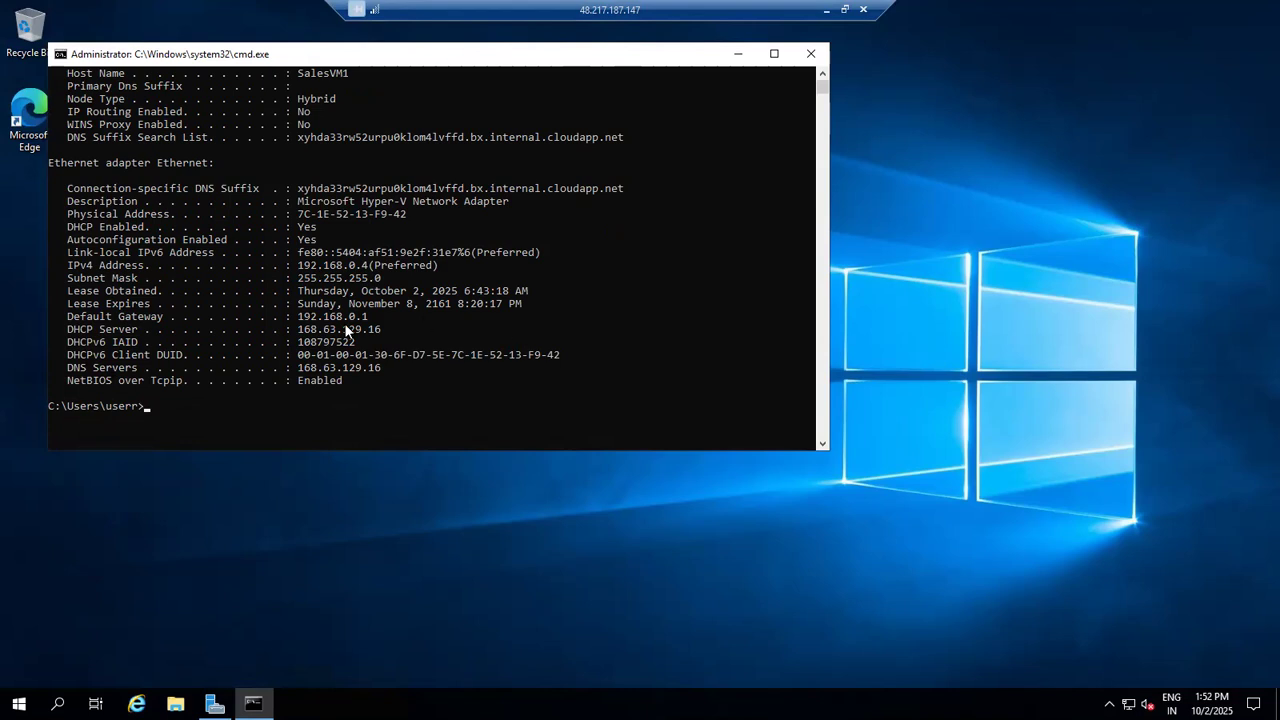
Step: Ping SalesVM2's private IP address 192.168.1.4 from the SalesVM1 command prompt
click(346, 405)
text(ping 192.168.1.4)
key(Return)
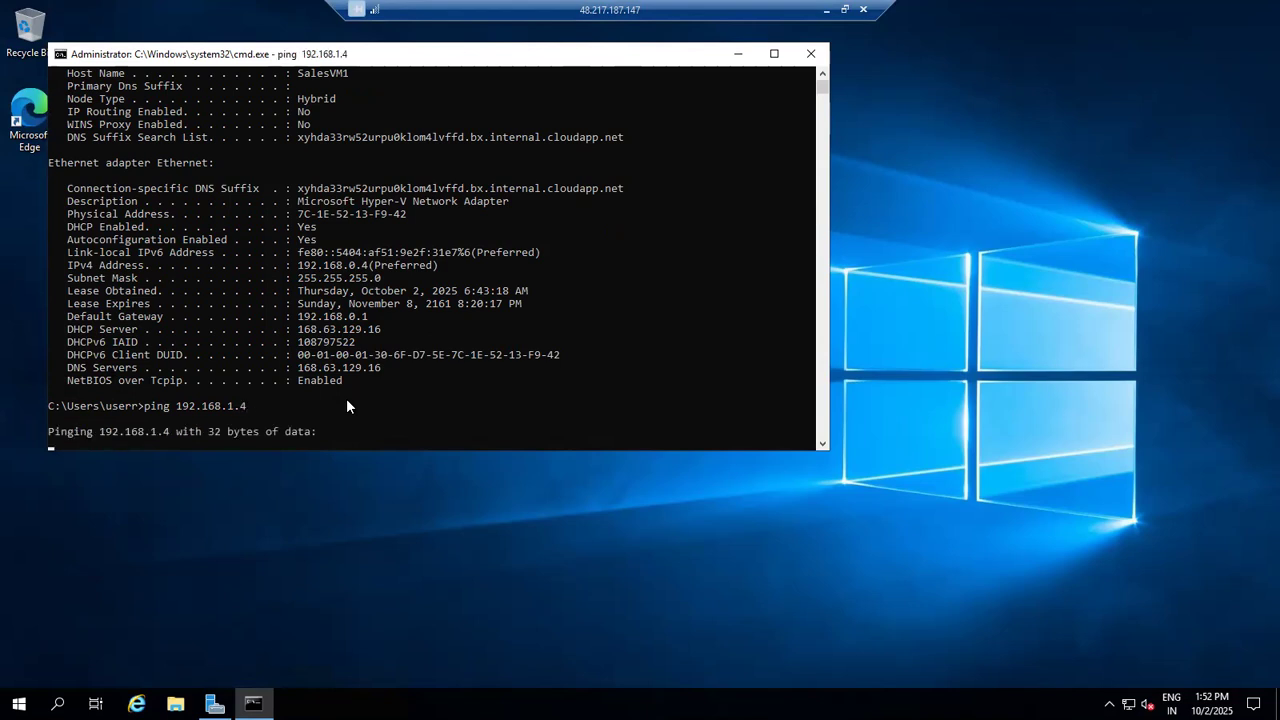
Step: Launch Remote Desktop Connection inside the SalesVM1 session by running mstsc
click(19, 704)
right_click(19, 704)
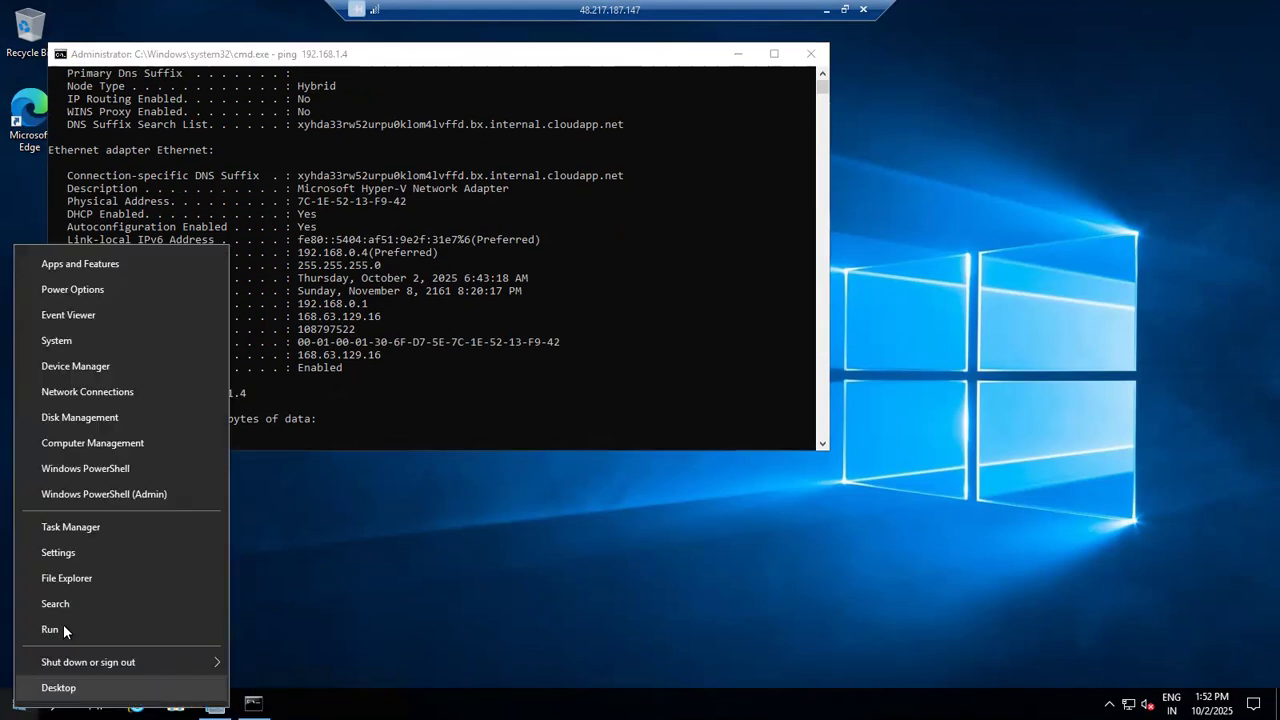
click(63, 624)
text(ms)
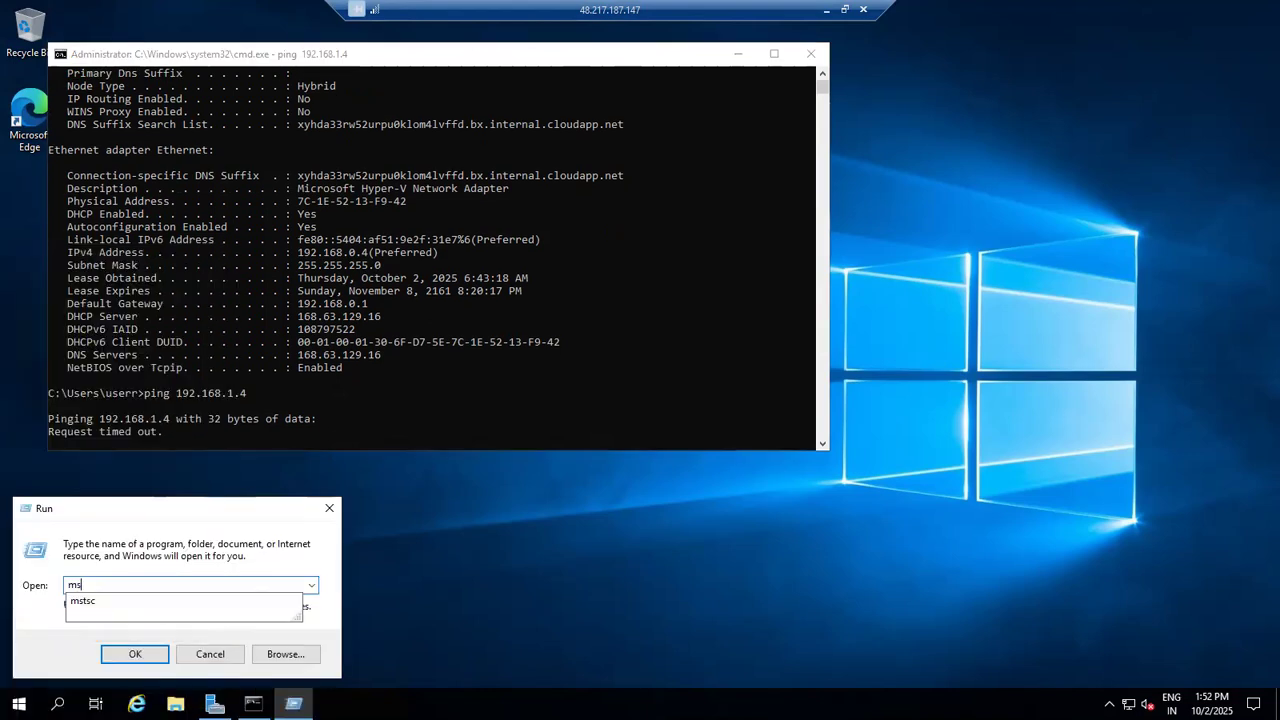
text(tcs)
key(BackSpace)
key(BackSpace)
text(sc)
key(Return)
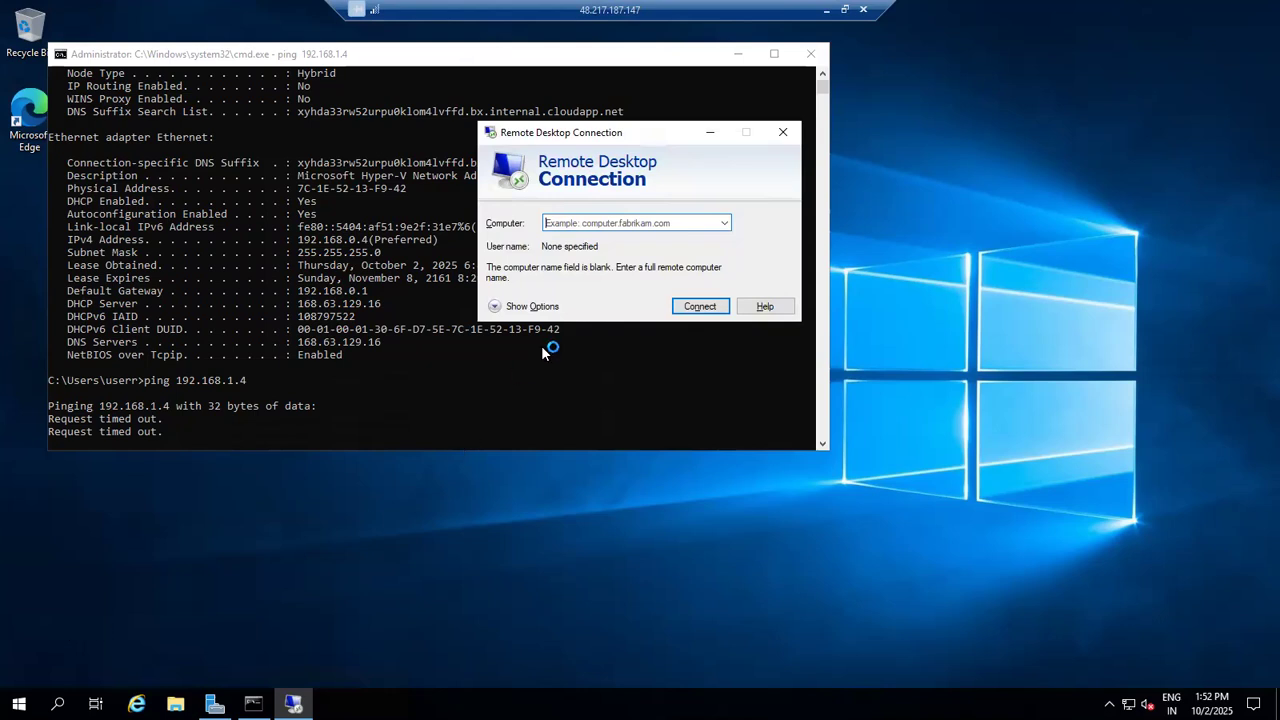
Step: Start a remote desktop connection from SalesVM1 to the computer 192.168.1.4
click(643, 223)
text(198)
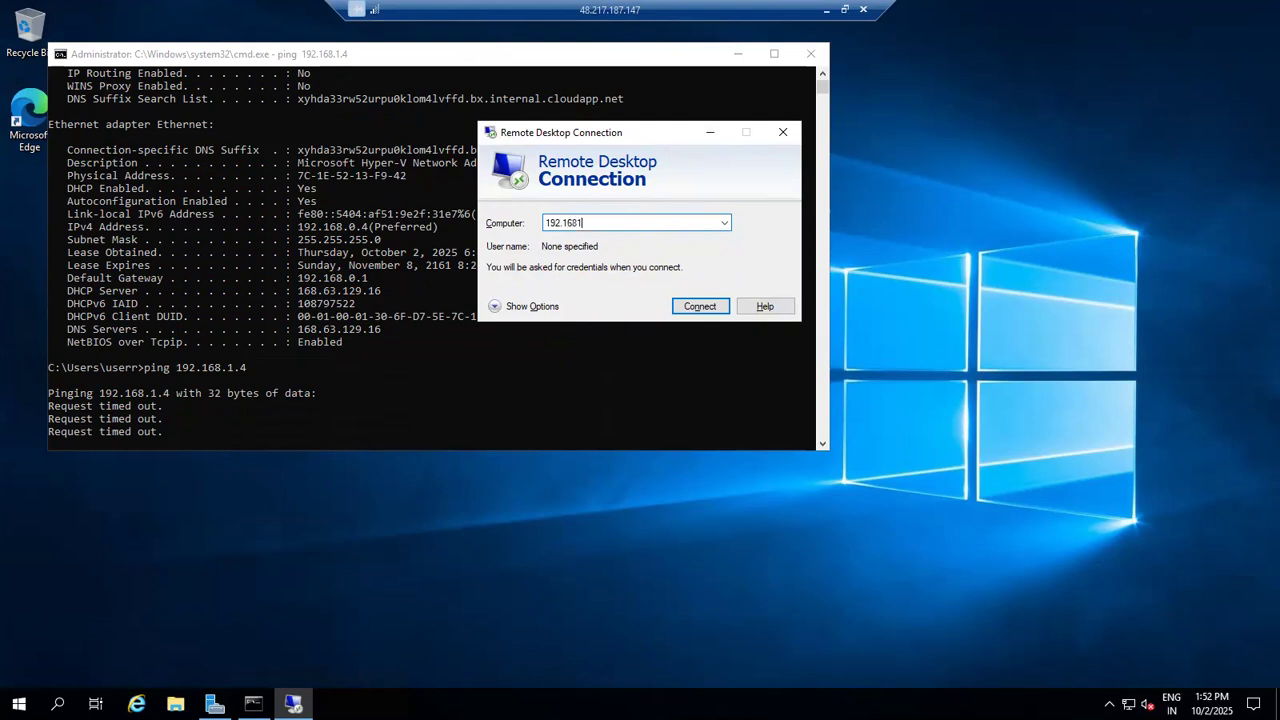
text(1.4)
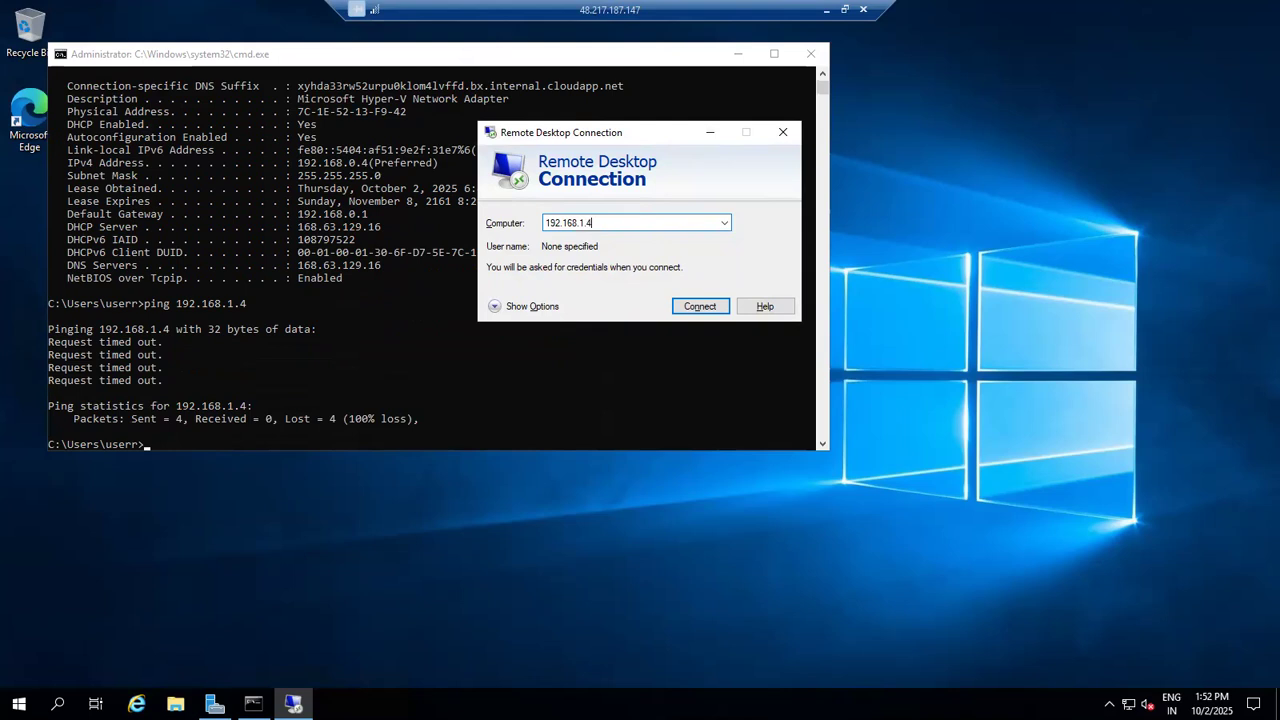
key(Return)
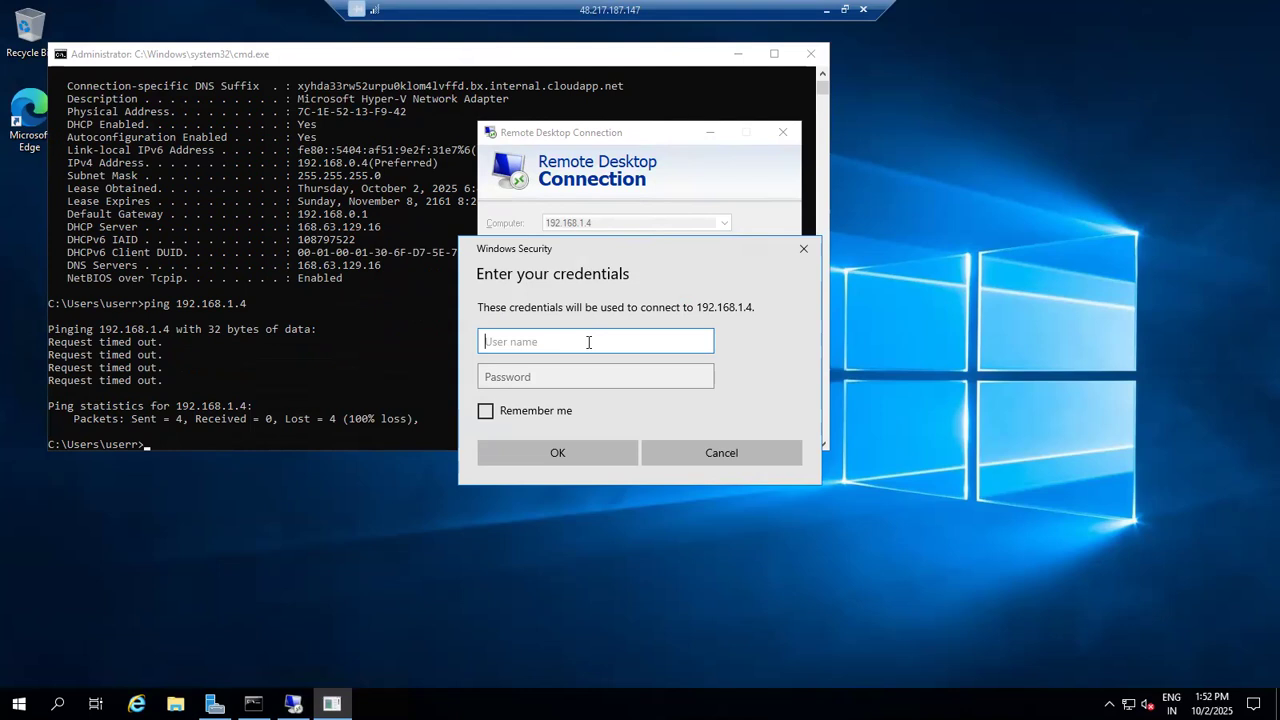
Step: Sign in to 192.168.1.4 with the VM's user name and password, and accept the certificate warning to connect
text(userr)
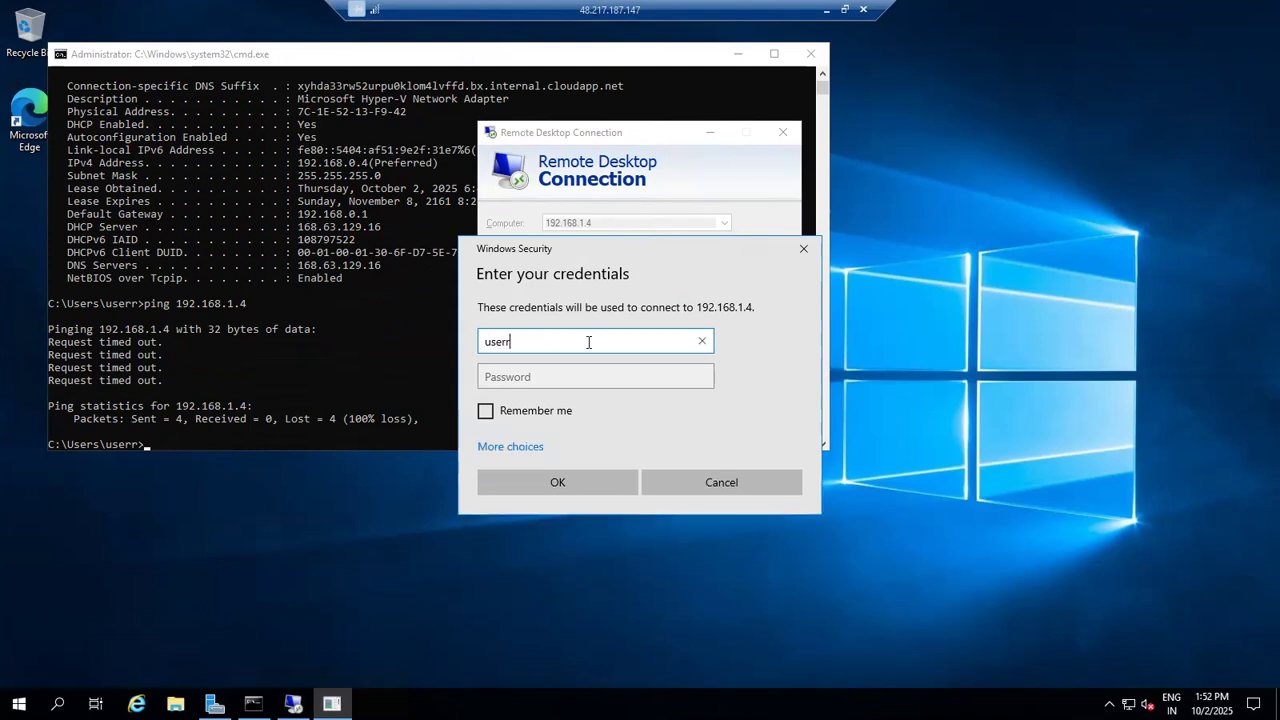
key(Tab)
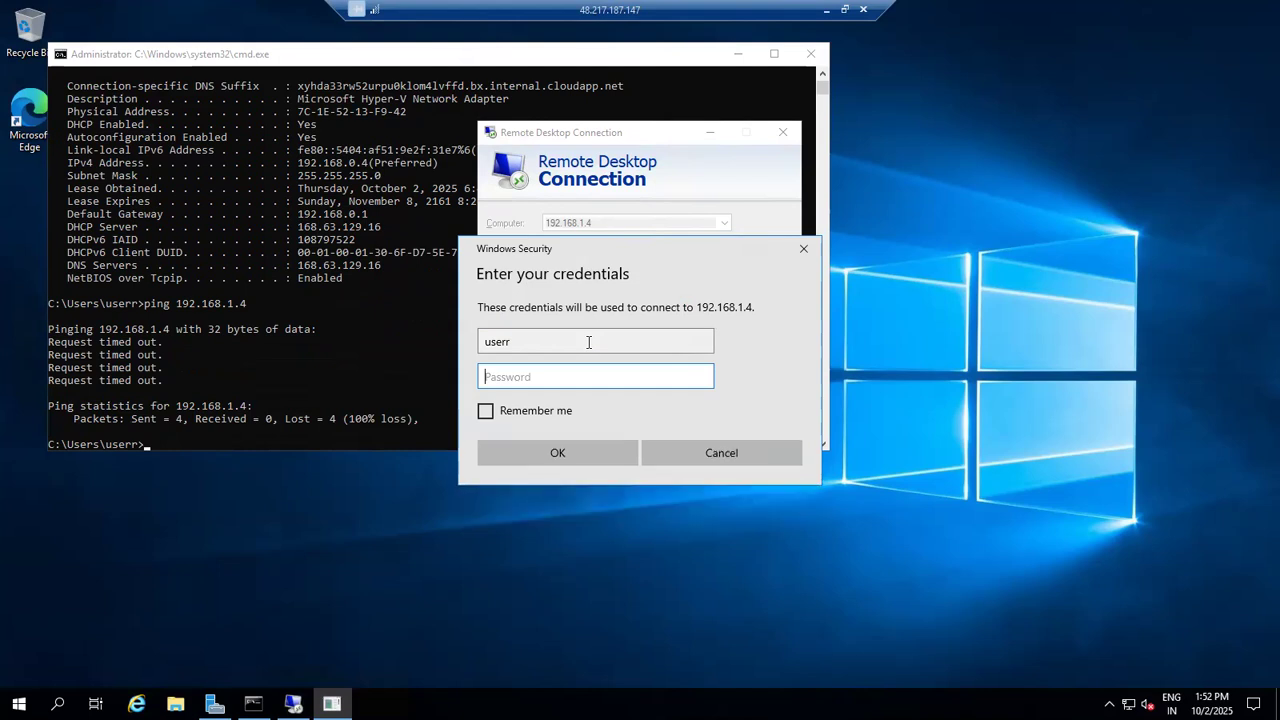
text(p)
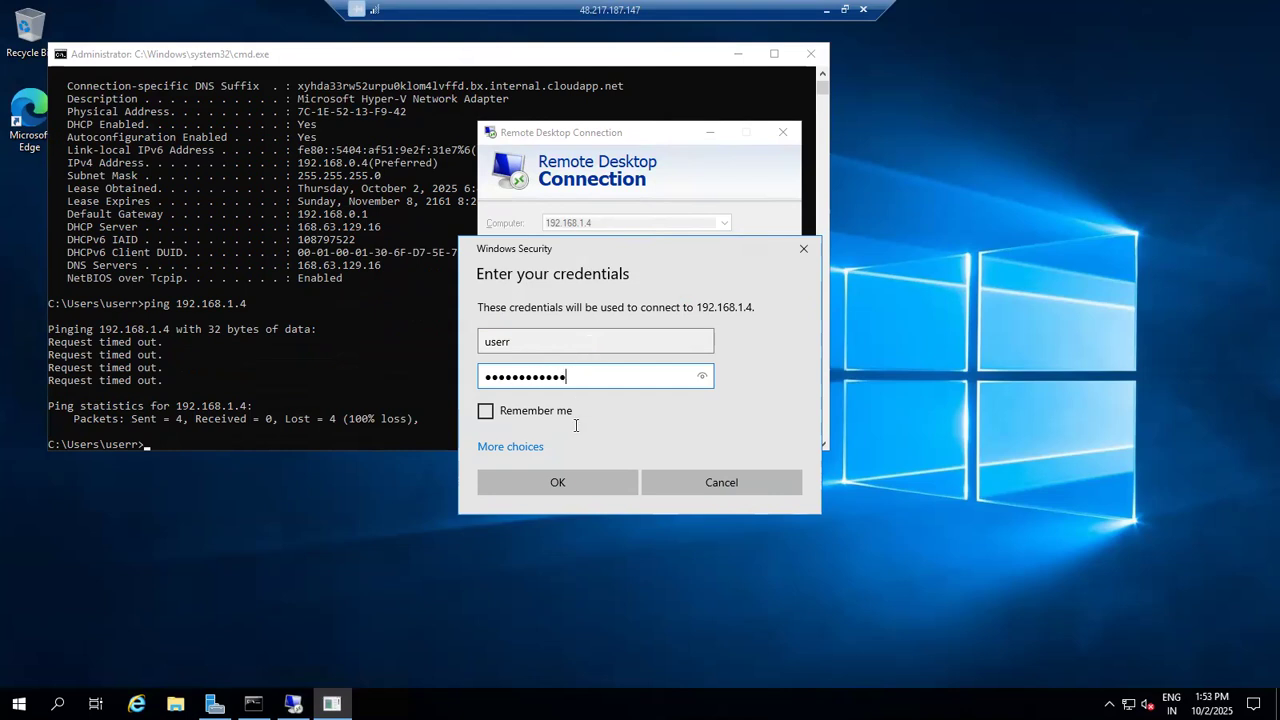
click(561, 482)
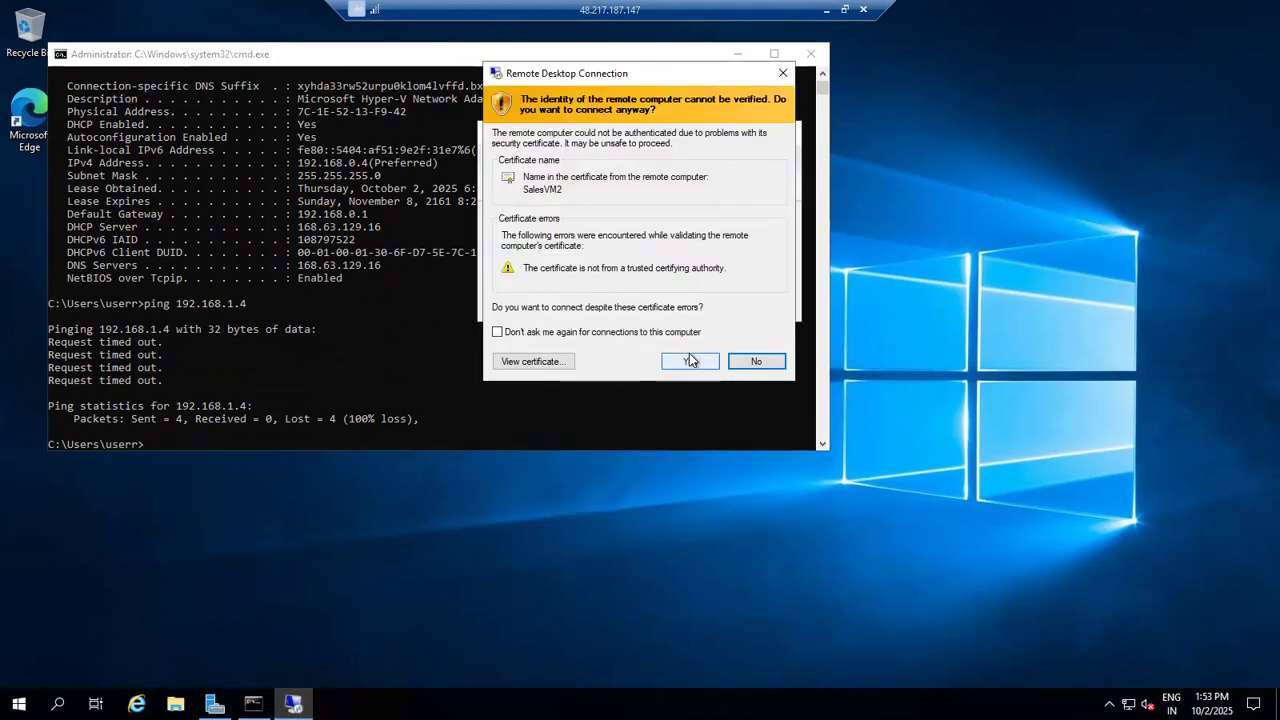
click(690, 360)
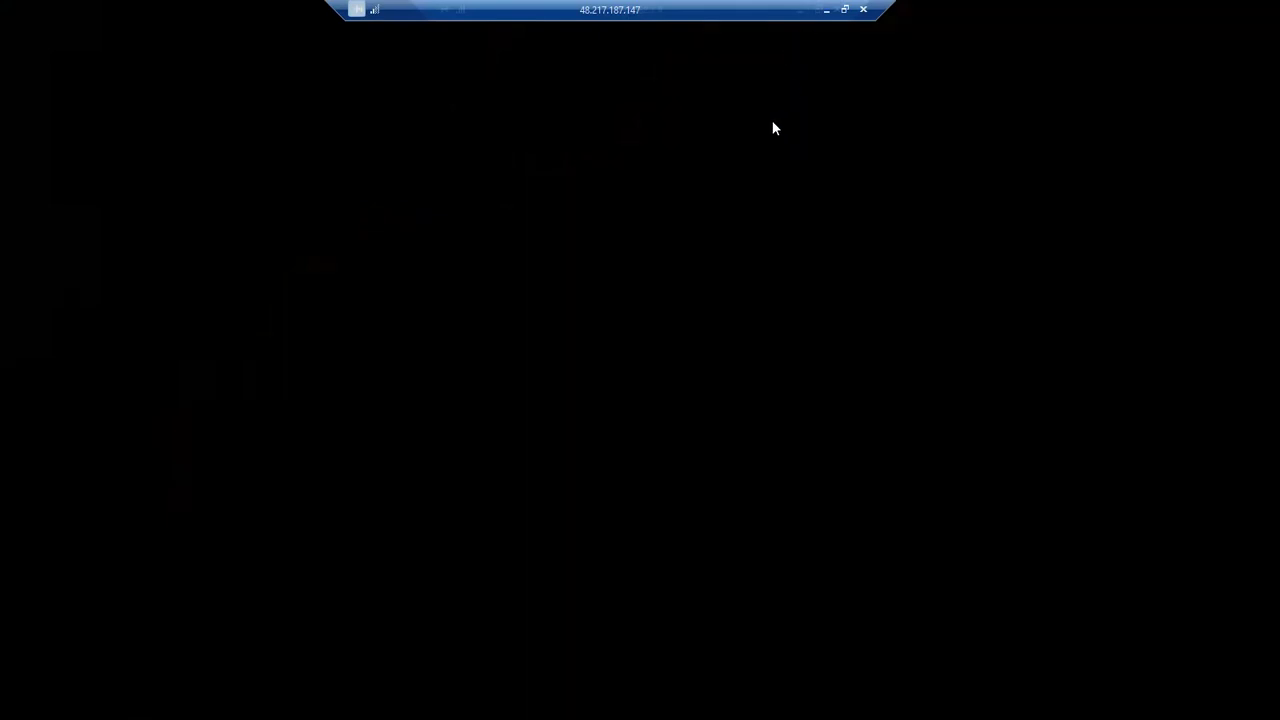
Step: Move the overlapping connection bars apart and minimize both the 192.168.1.4 session and the SalesVM1 session
drag(734, 14, 556, 14)
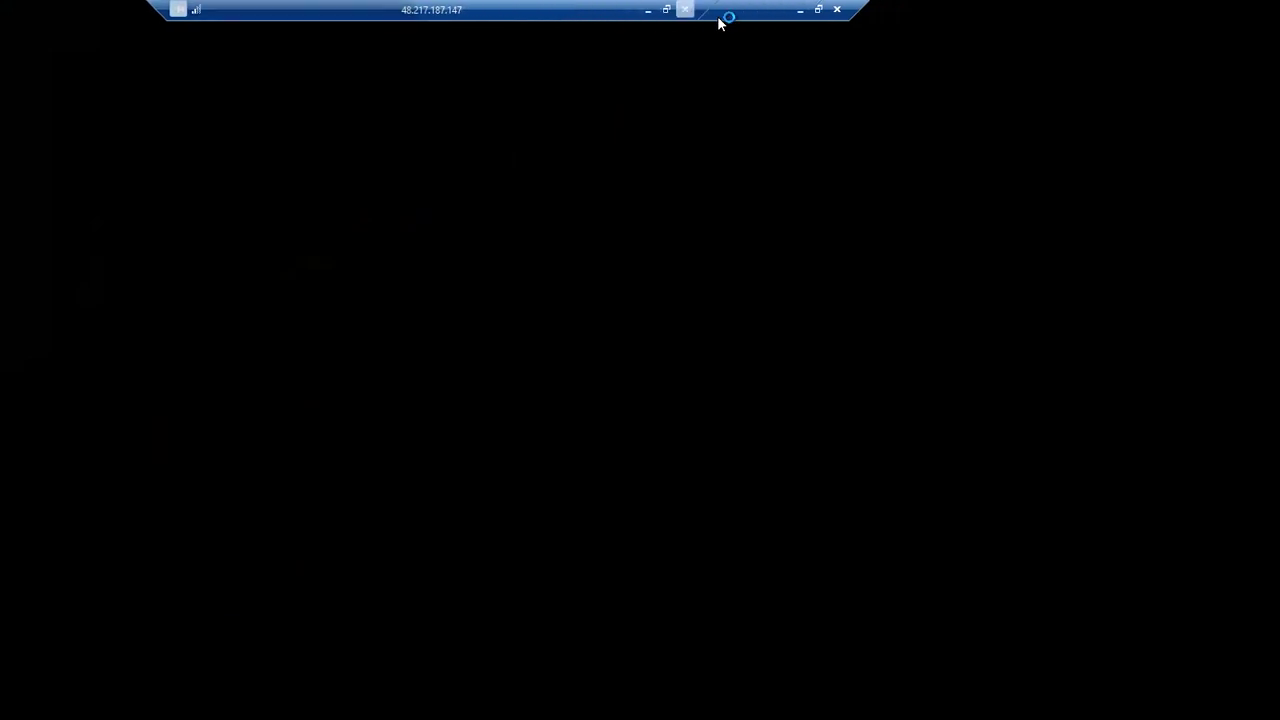
drag(769, 13, 847, 15)
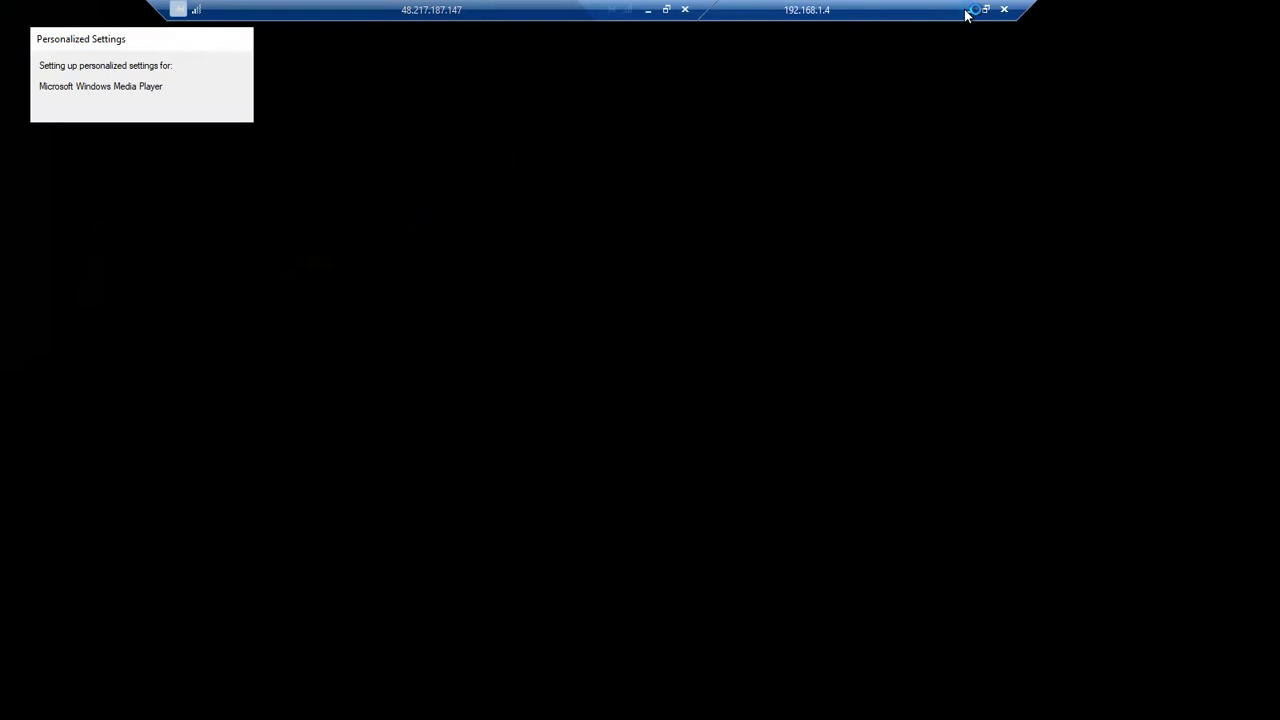
click(973, 10)
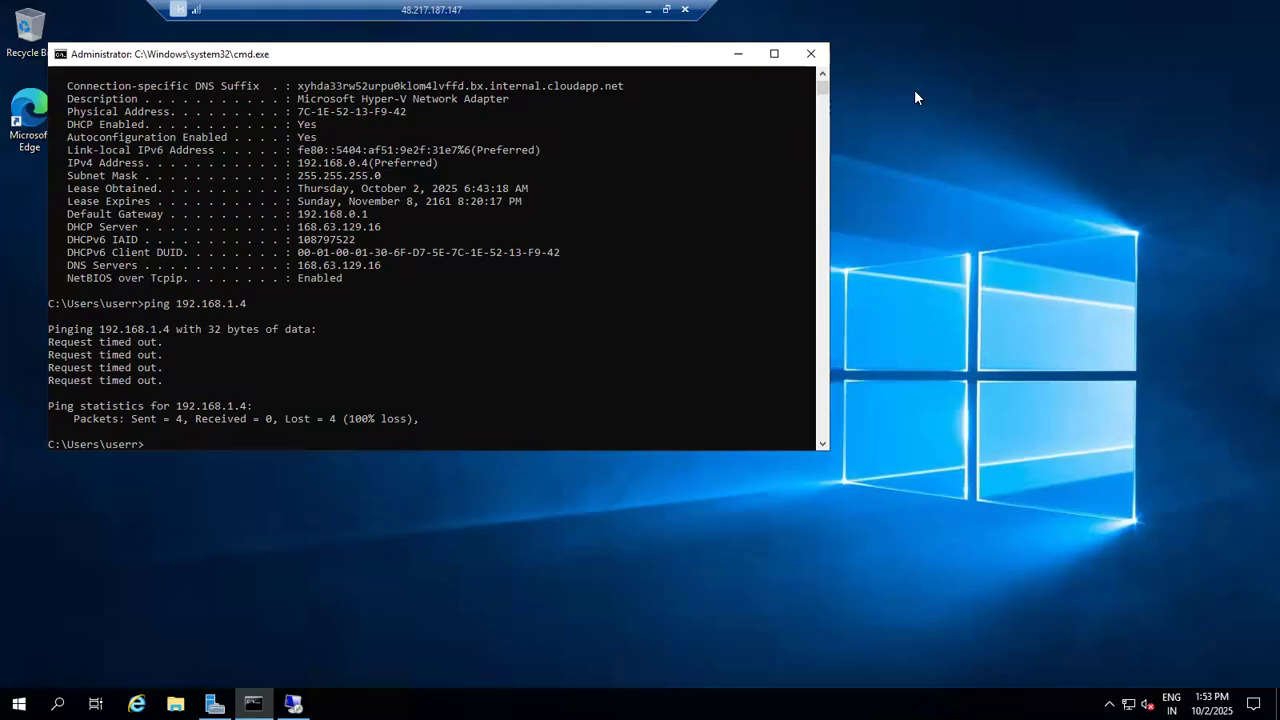
click(648, 9)
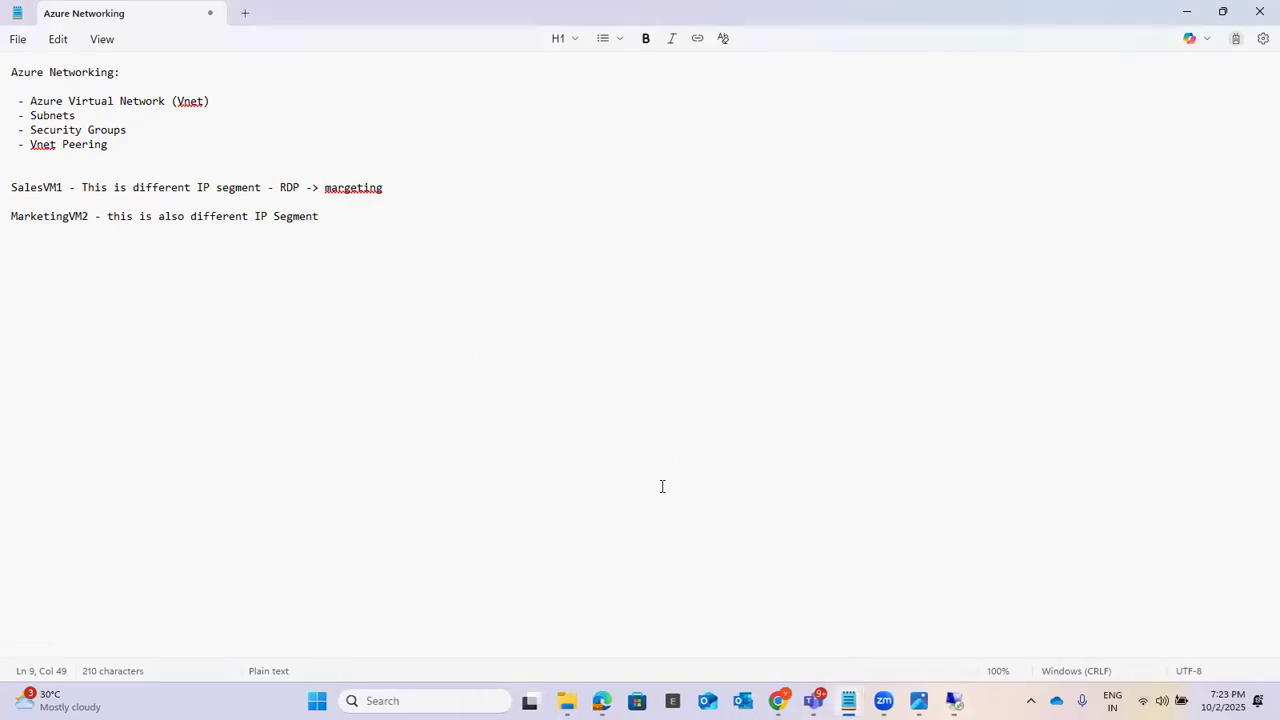
Step: Switch to the Azure portal in Edge, show the virtual machines list, and open SalesVM1
mouse_move(601, 700)
click(530, 625)
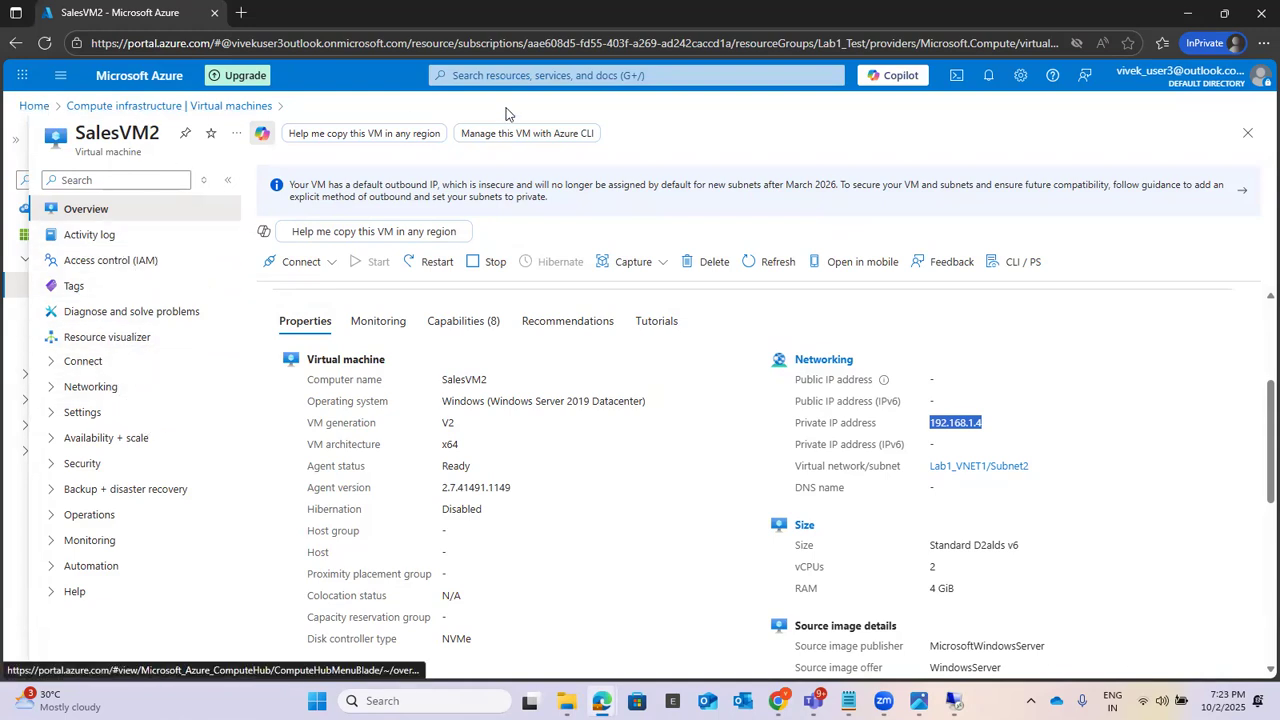
click(524, 75)
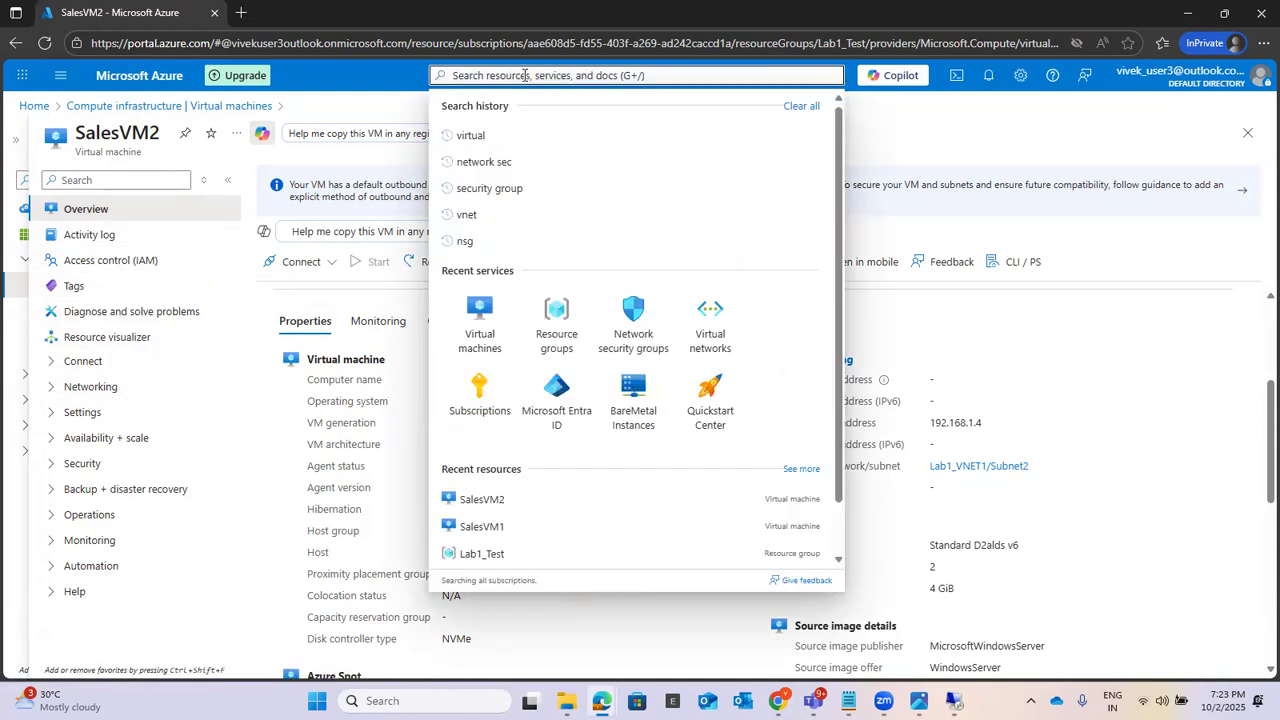
click(481, 325)
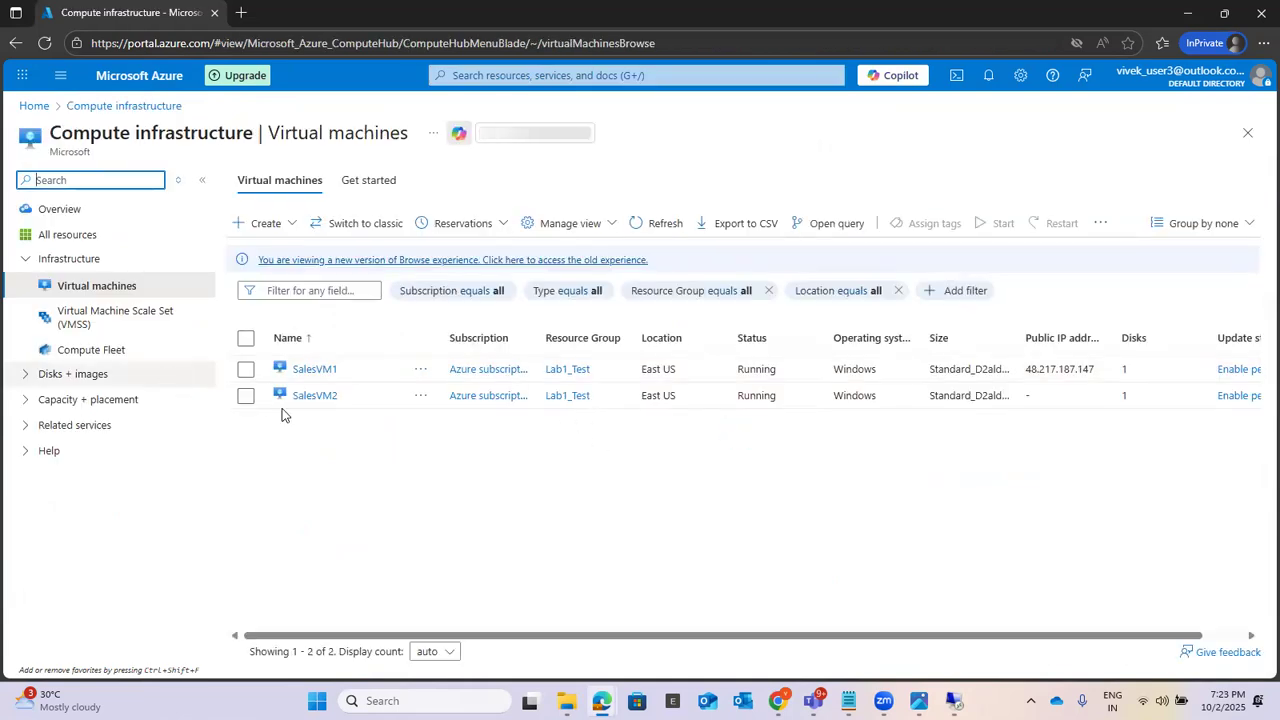
click(315, 370)
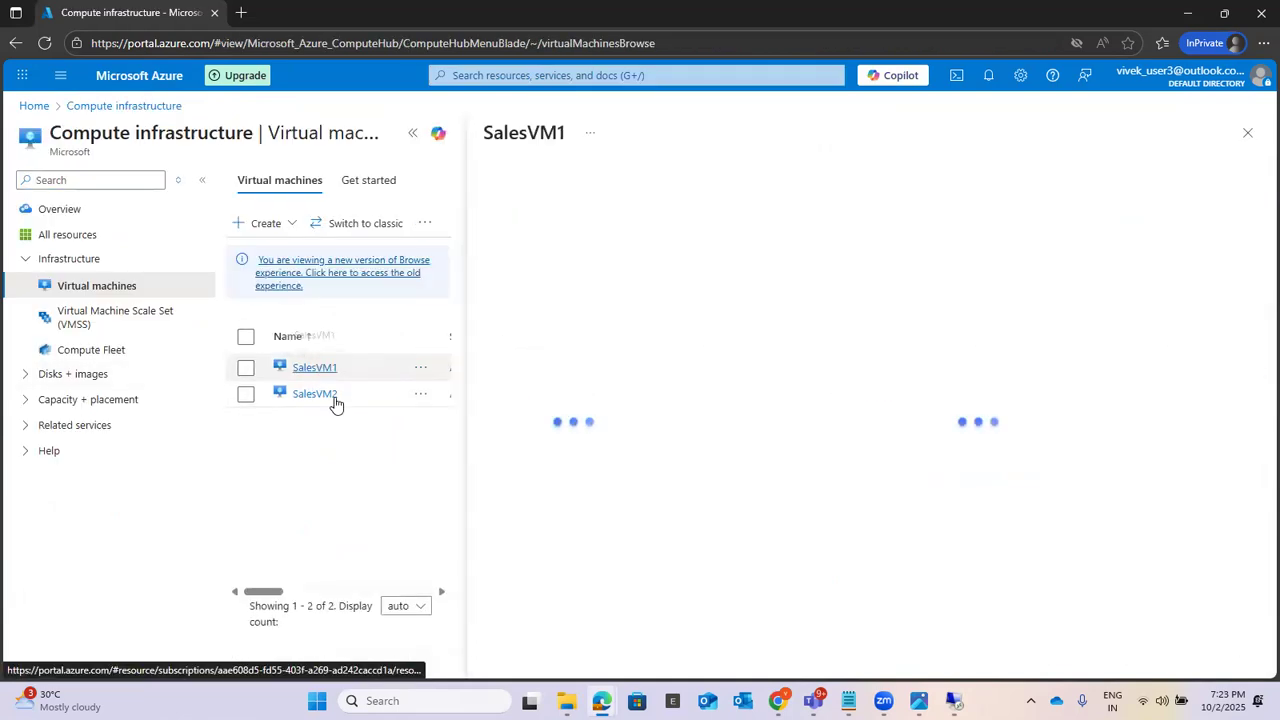
Step: Expand the SalesVM1 page to full width, show its network settings, and expand its Settings section
click(411, 134)
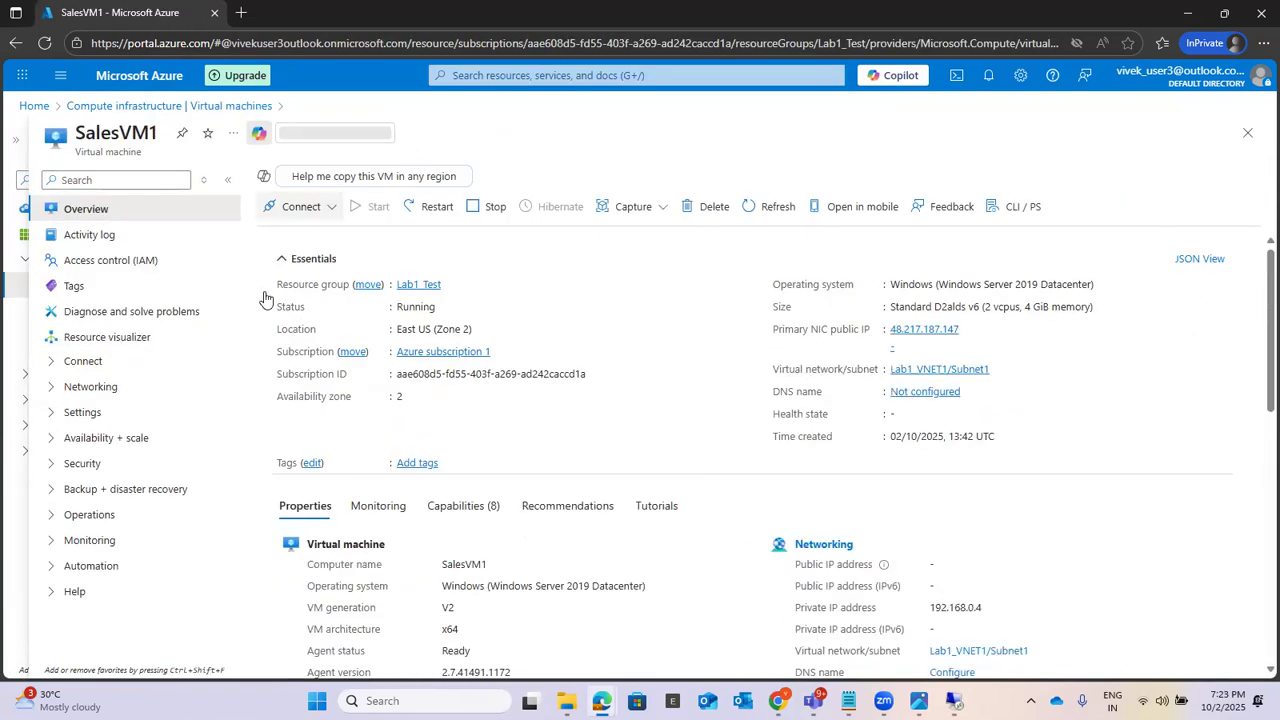
click(53, 390)
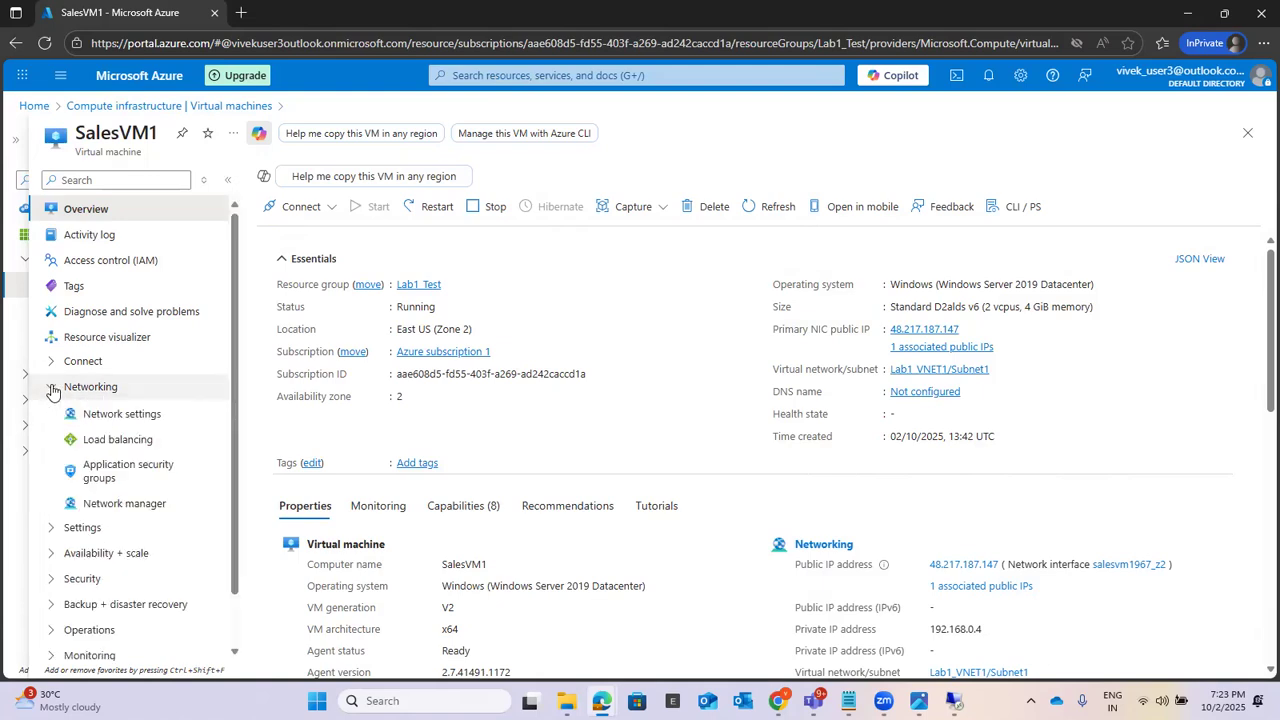
click(115, 416)
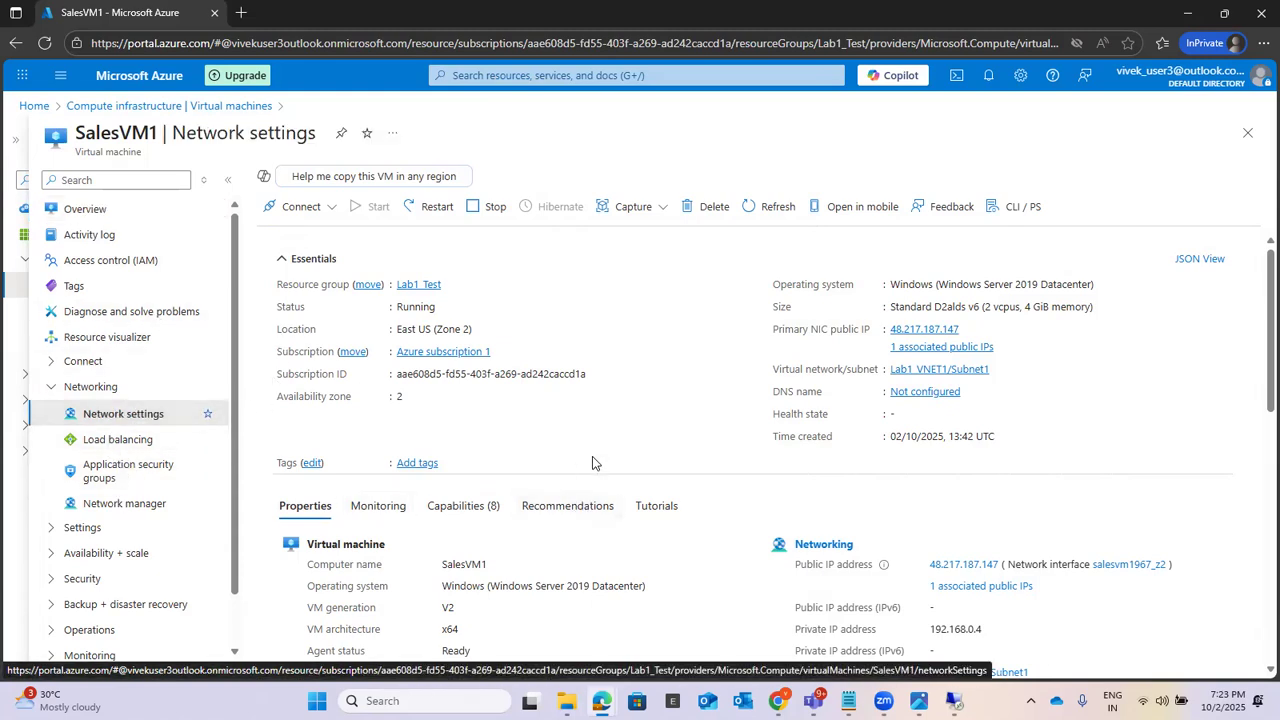
click(78, 530)
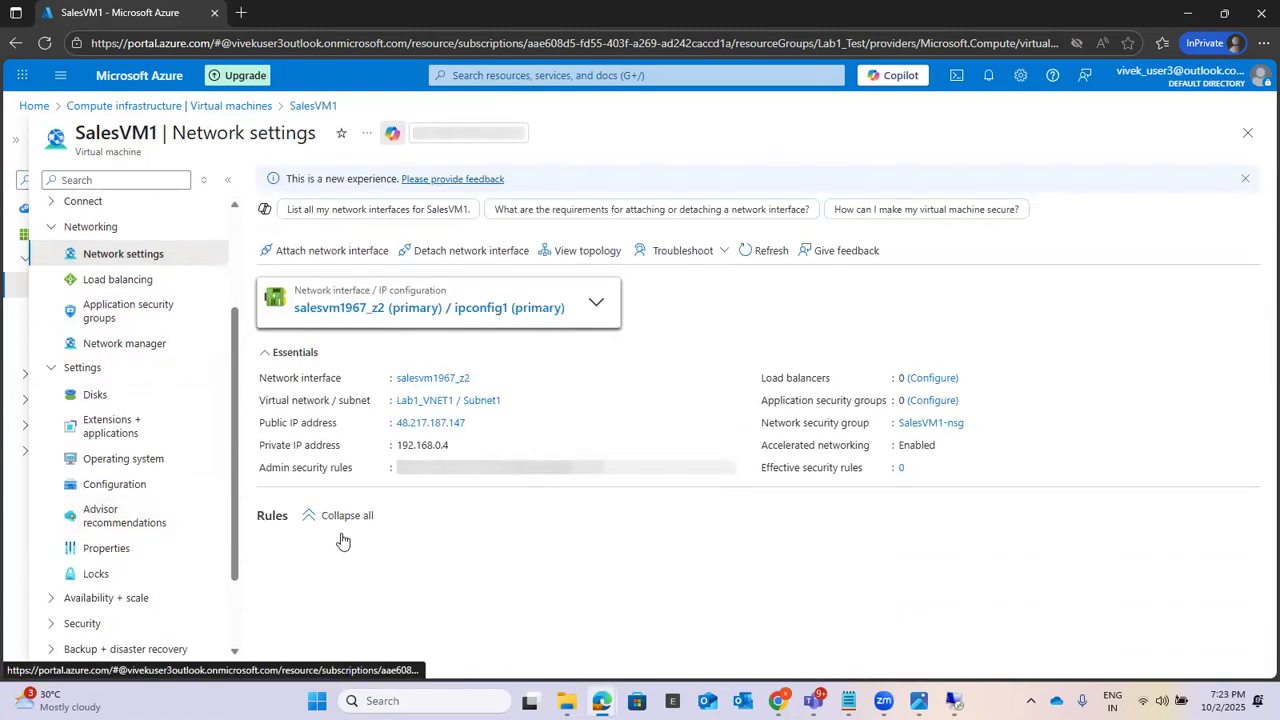
Step: Review the inbound and outbound port rules of SalesVM1-nsg, and show the rule types available for creating a port rule
scroll(150, 400, up, 1)
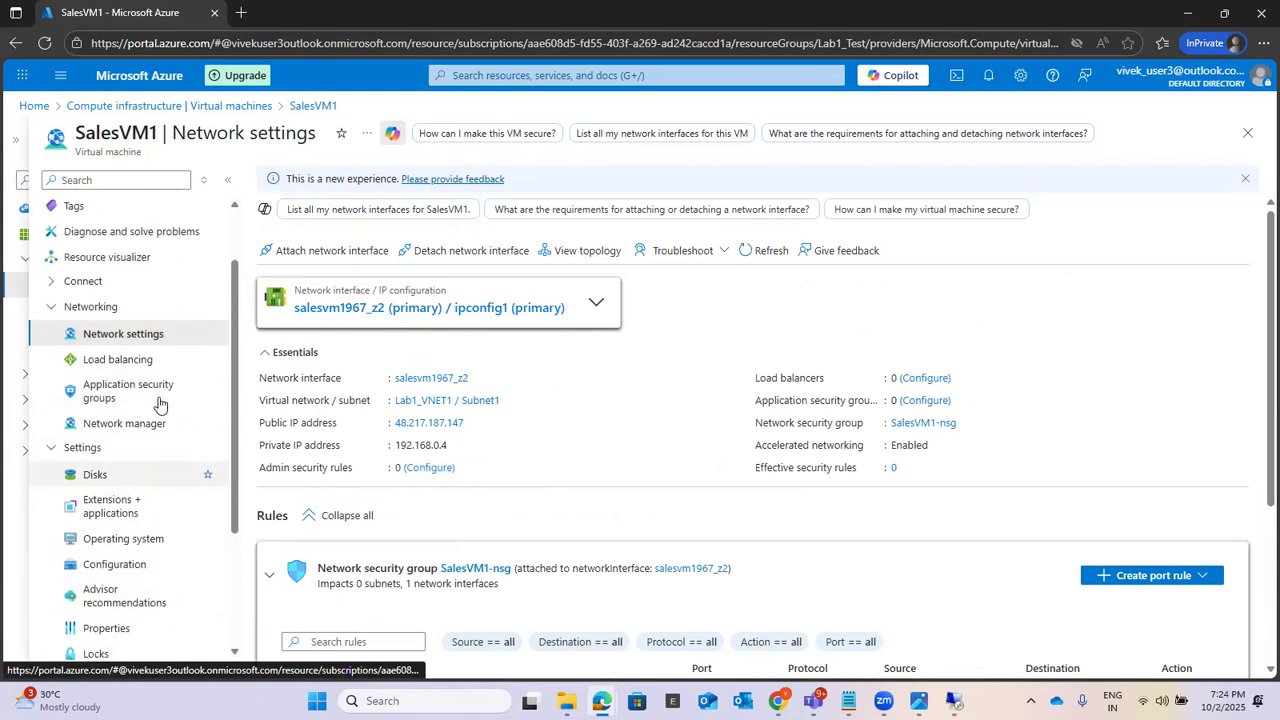
scroll(986, 493, down, 3)
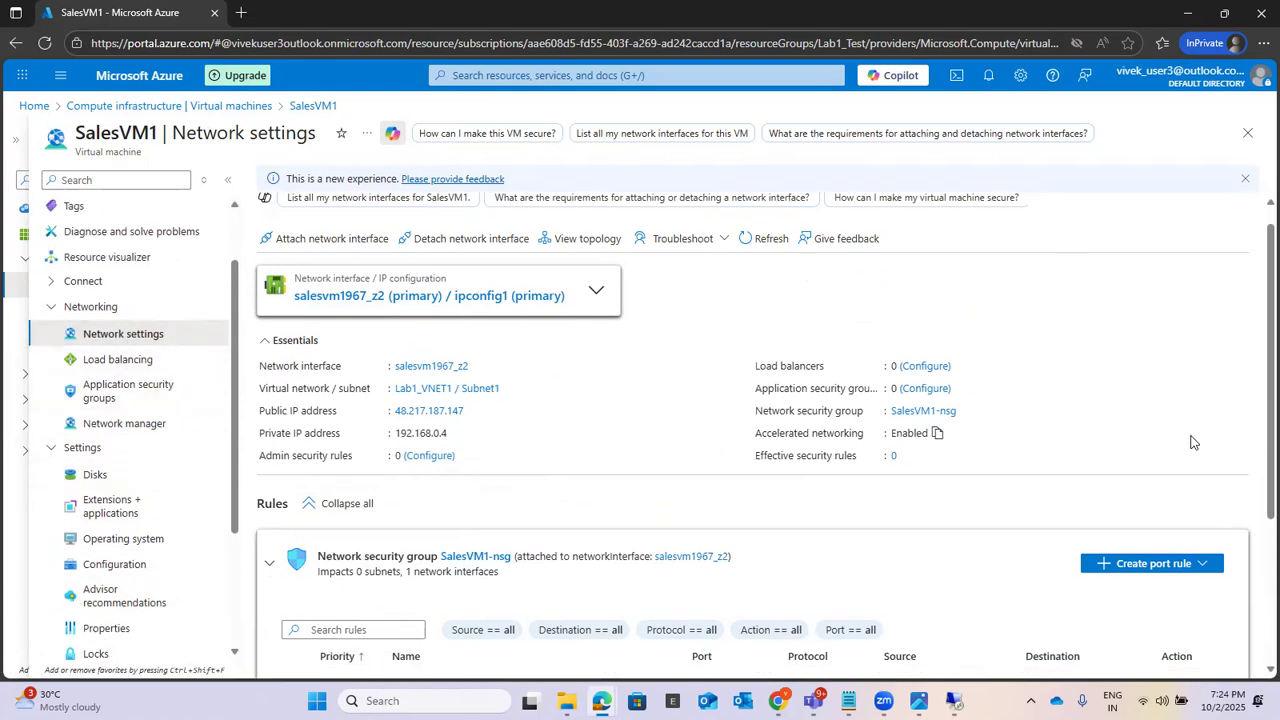
scroll(576, 620, down, 1)
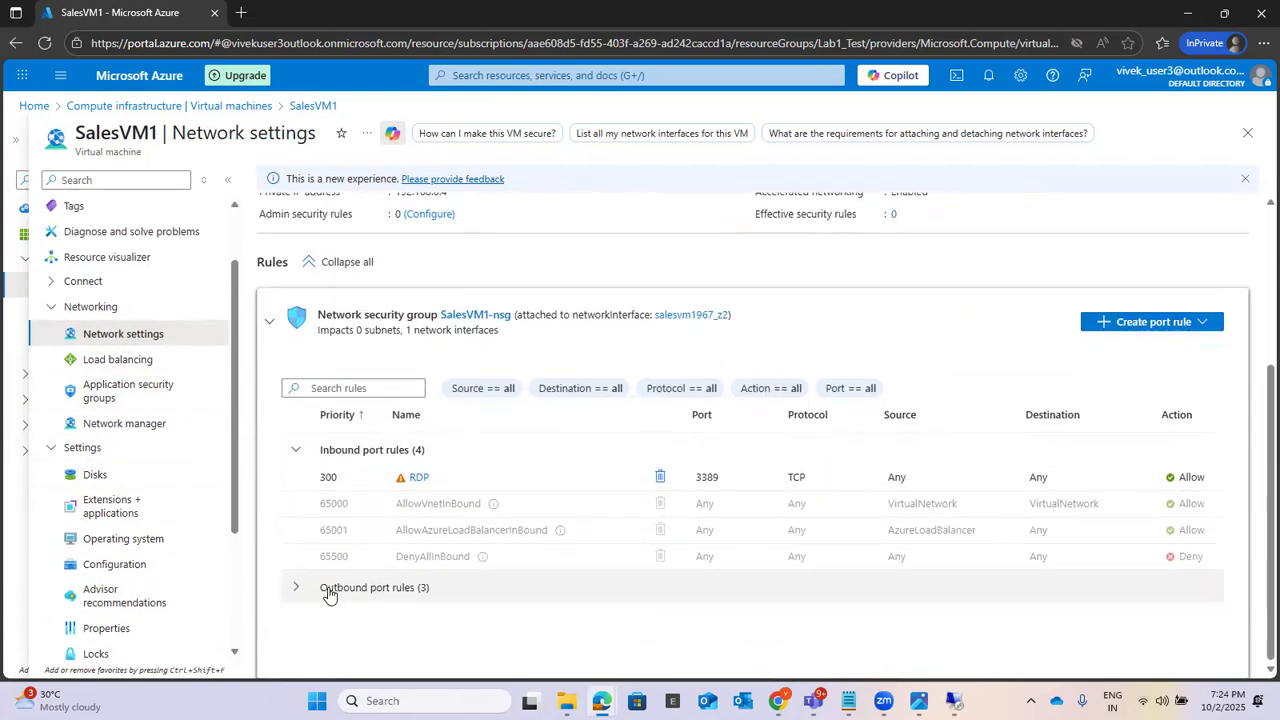
click(296, 590)
scroll(622, 605, down, 1)
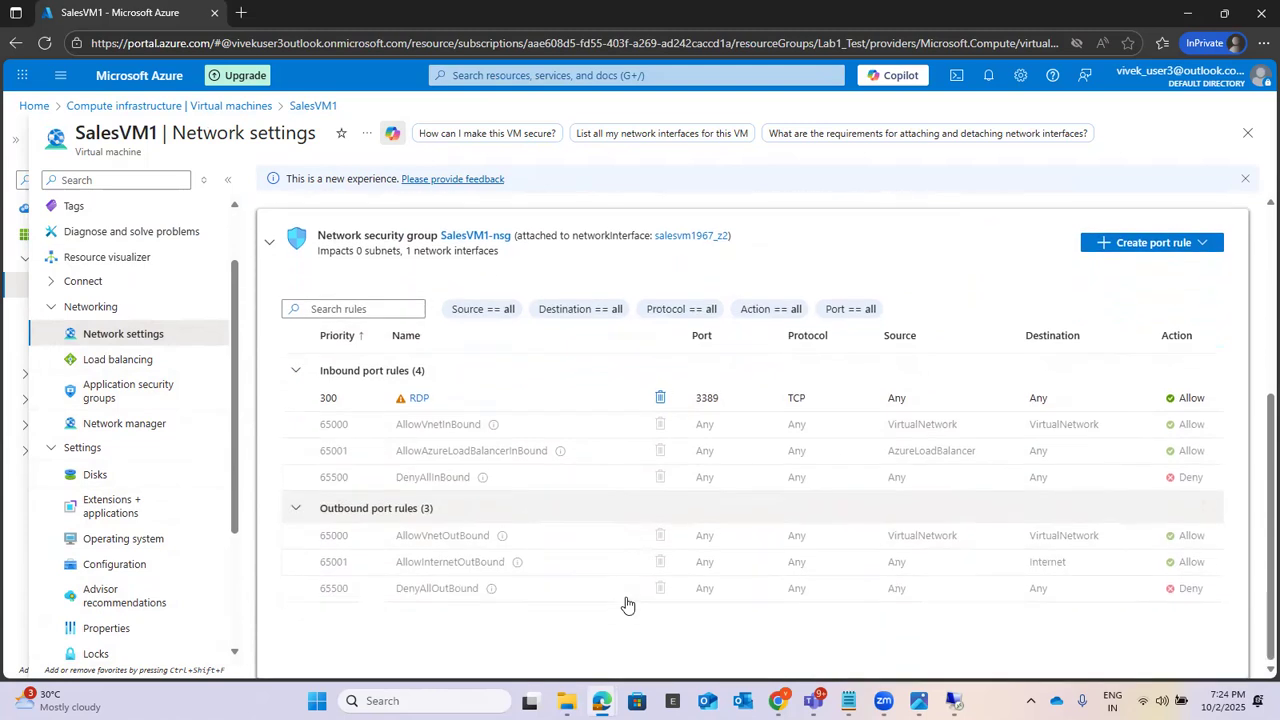
scroll(593, 600, up, 3)
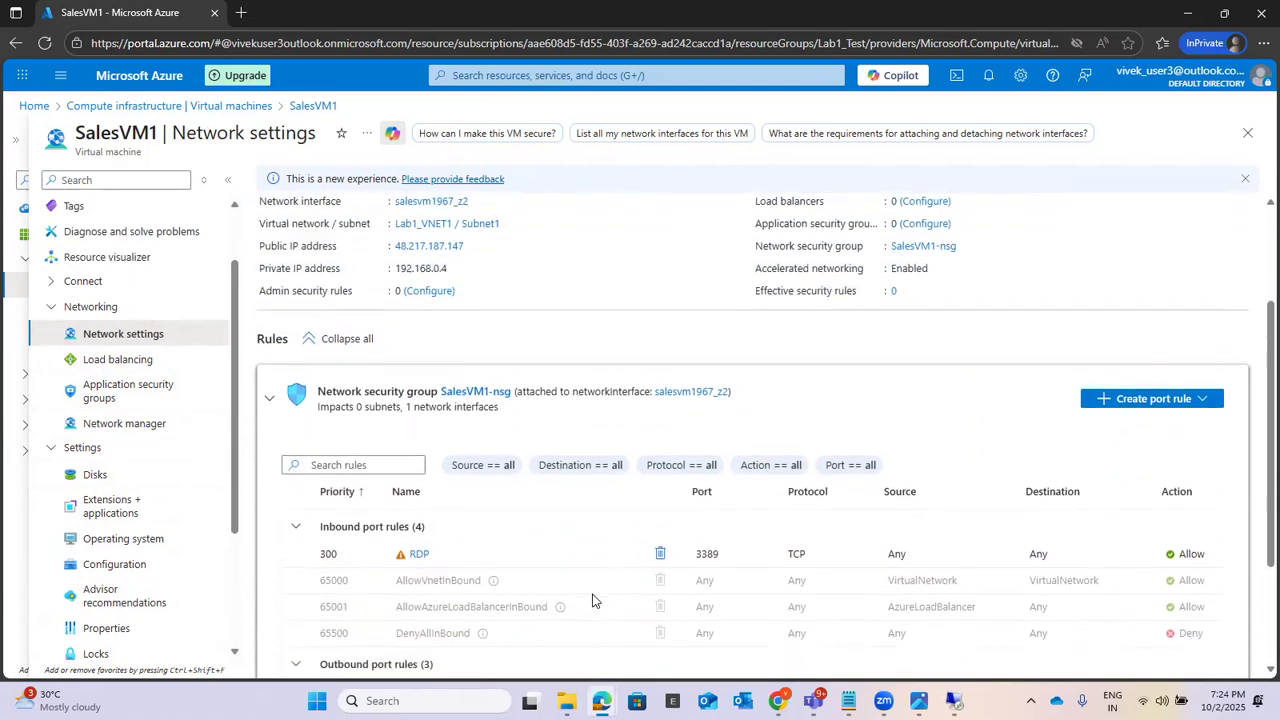
scroll(577, 450, up, 1)
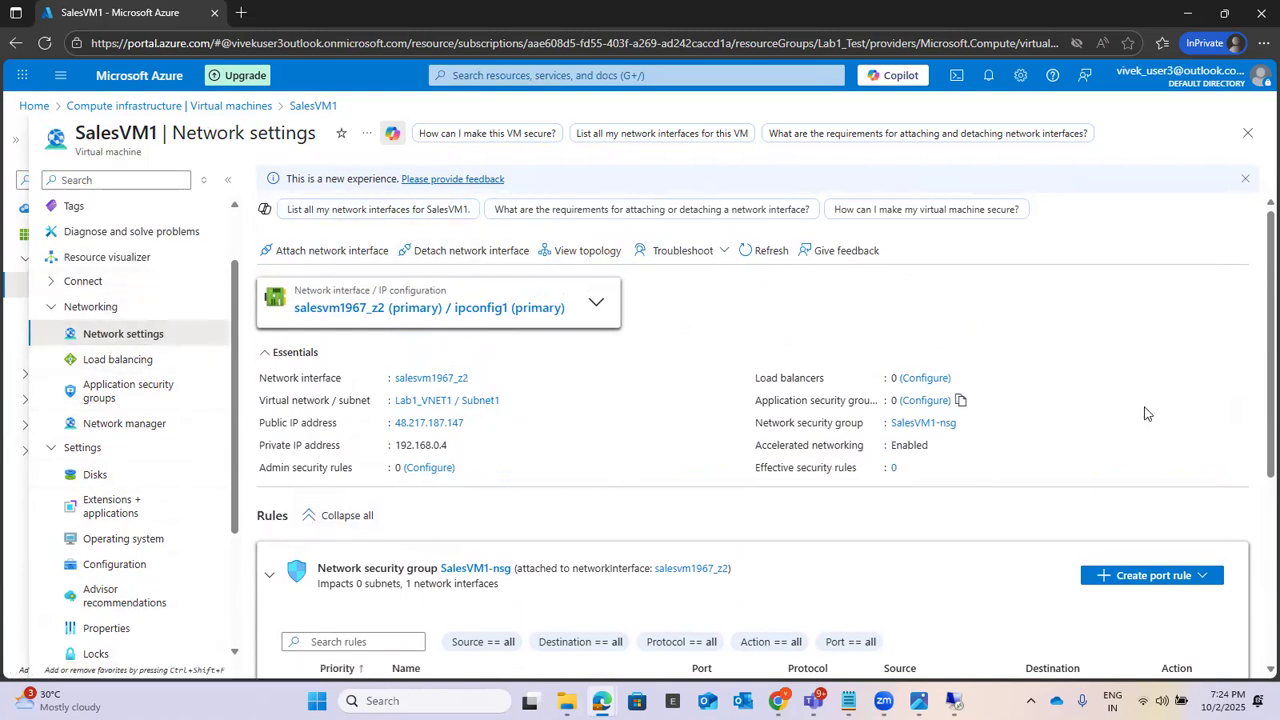
scroll(1146, 413, down, 3)
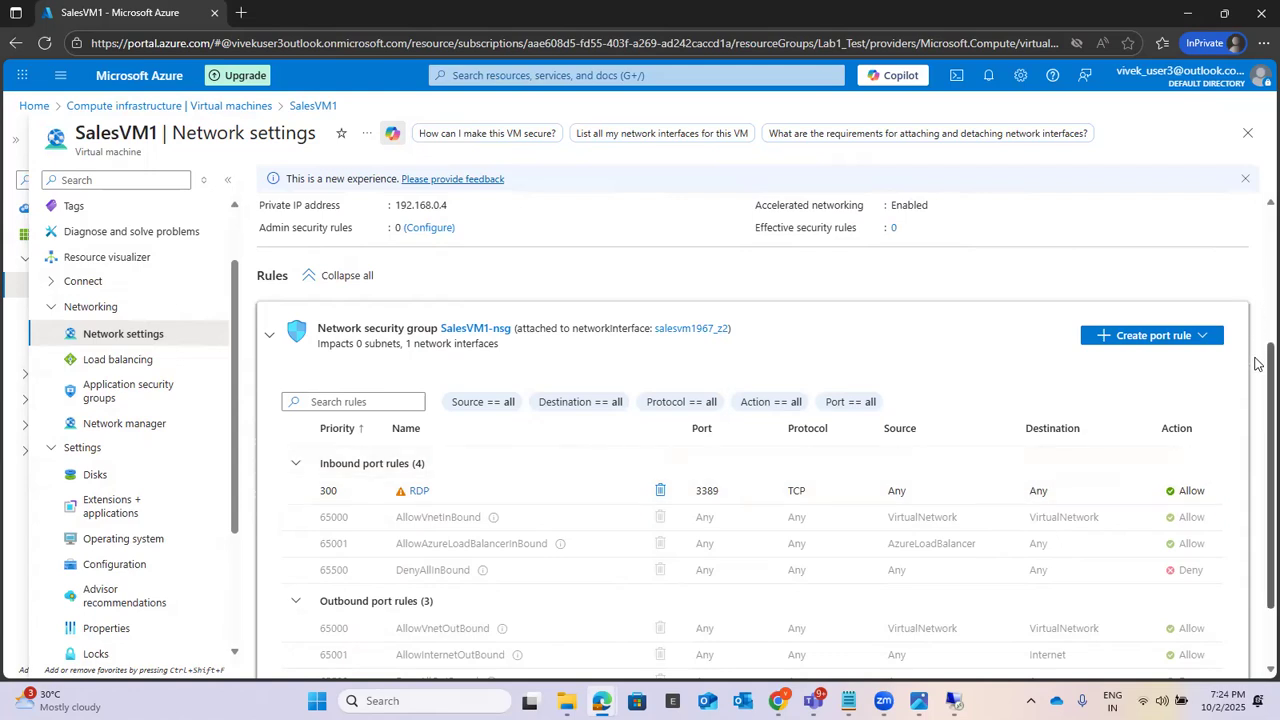
mouse_move(1258, 363)
mouse_down()
mouse_move(1258, 388)
mouse_move(1258, 358)
mouse_move(1258, 376)
mouse_up()
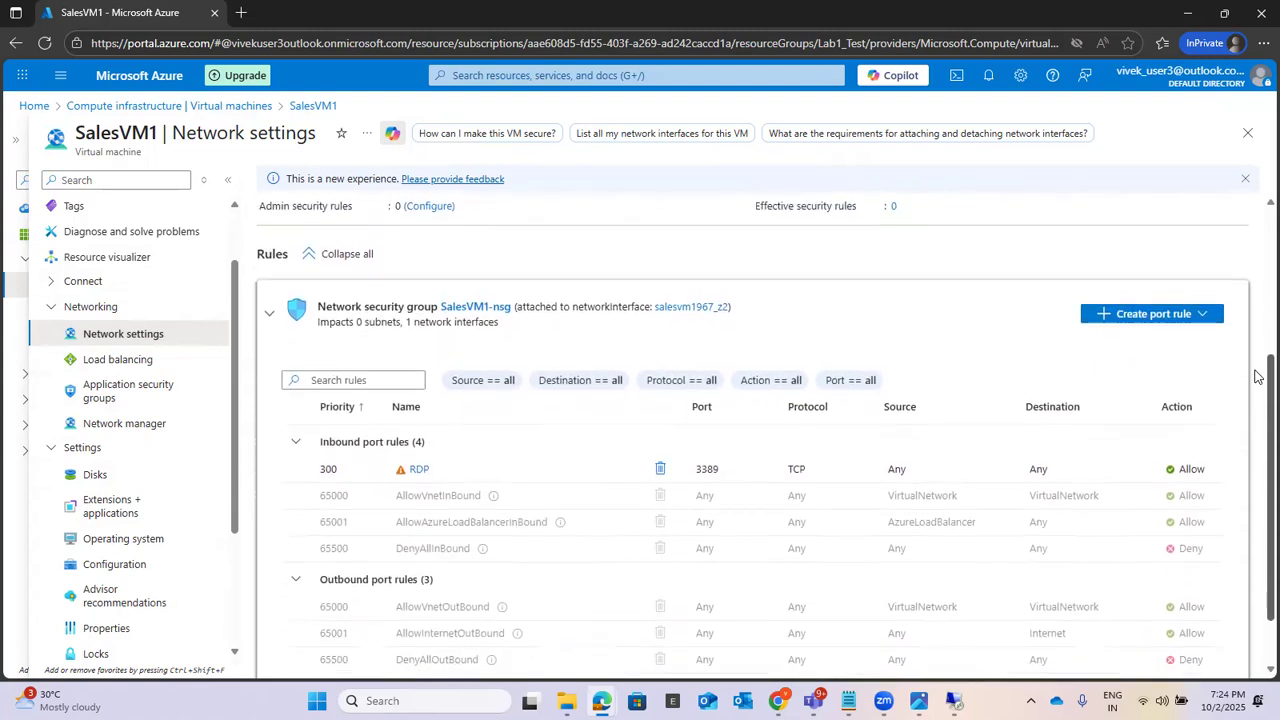
click(1210, 317)
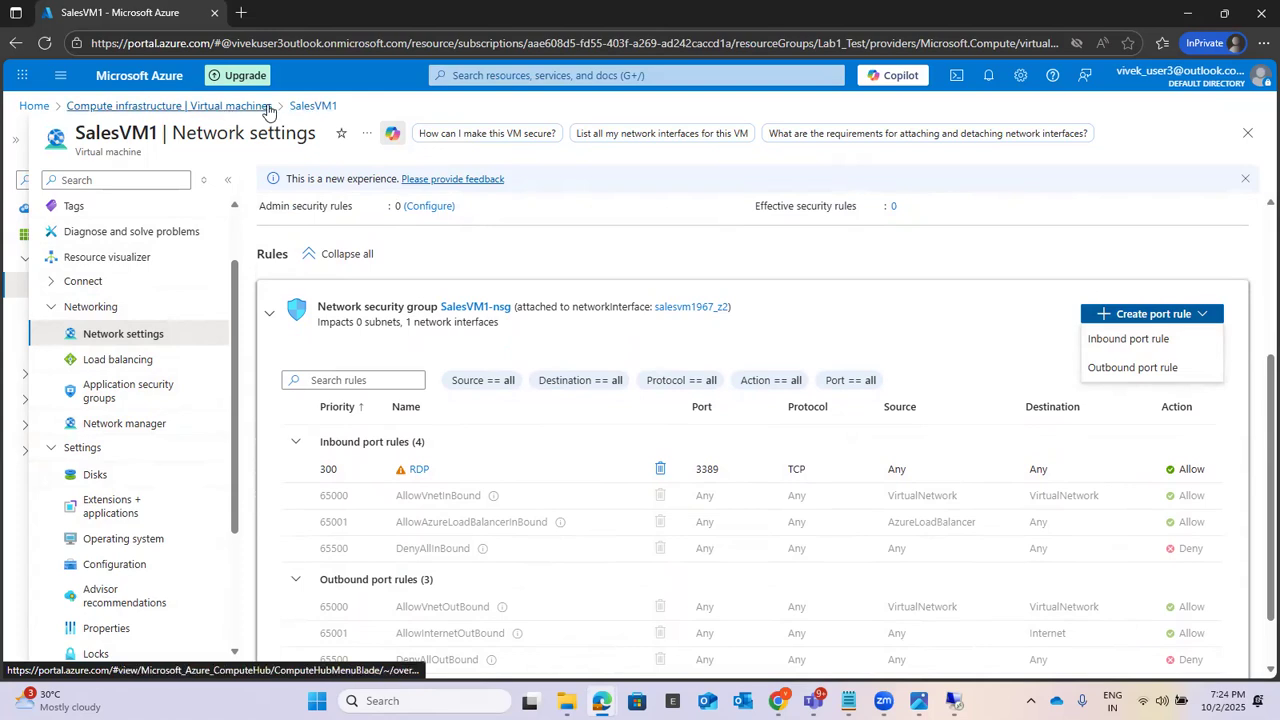
Step: Return to the virtual machines list, open SalesVM2, and show its network settings at full width
click(160, 106)
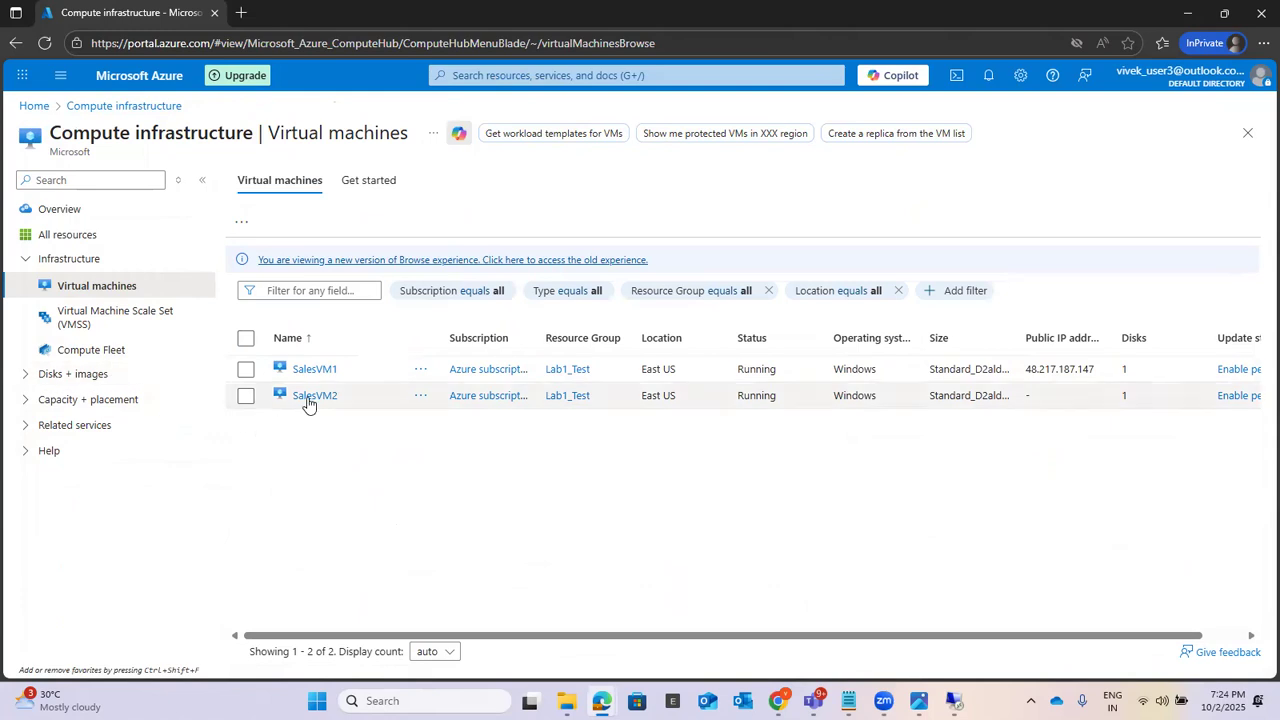
click(310, 396)
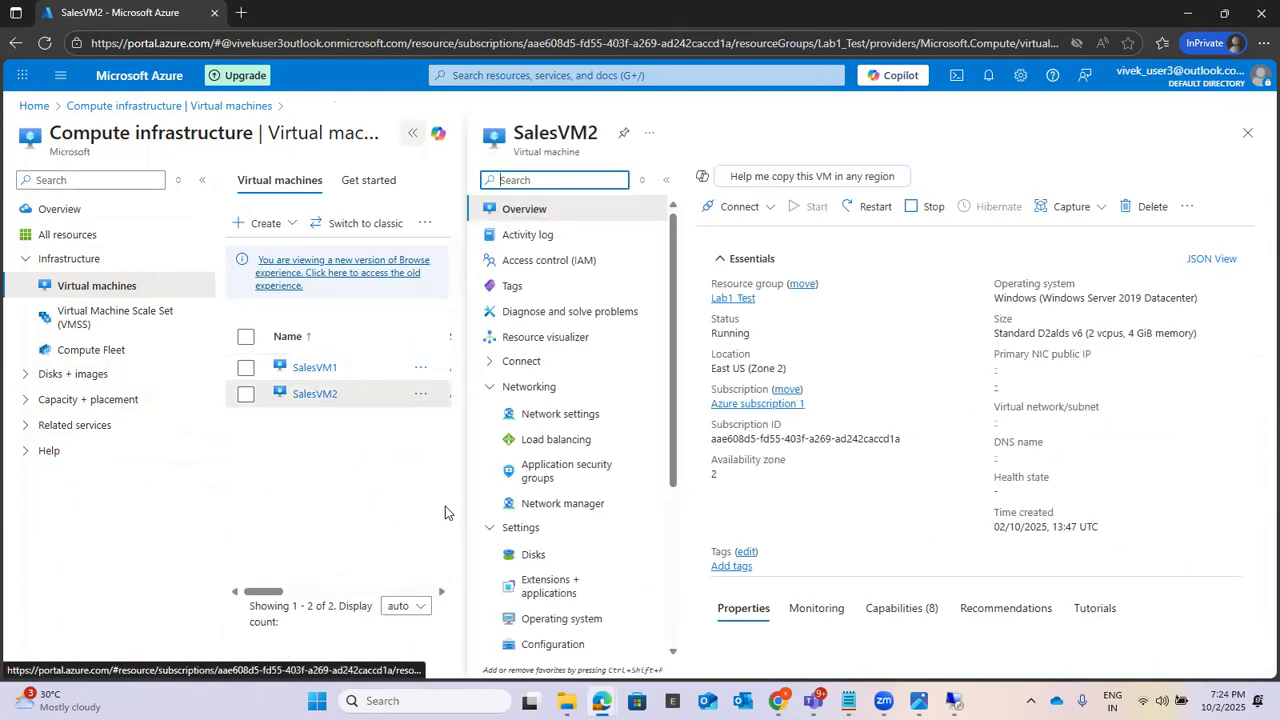
click(570, 414)
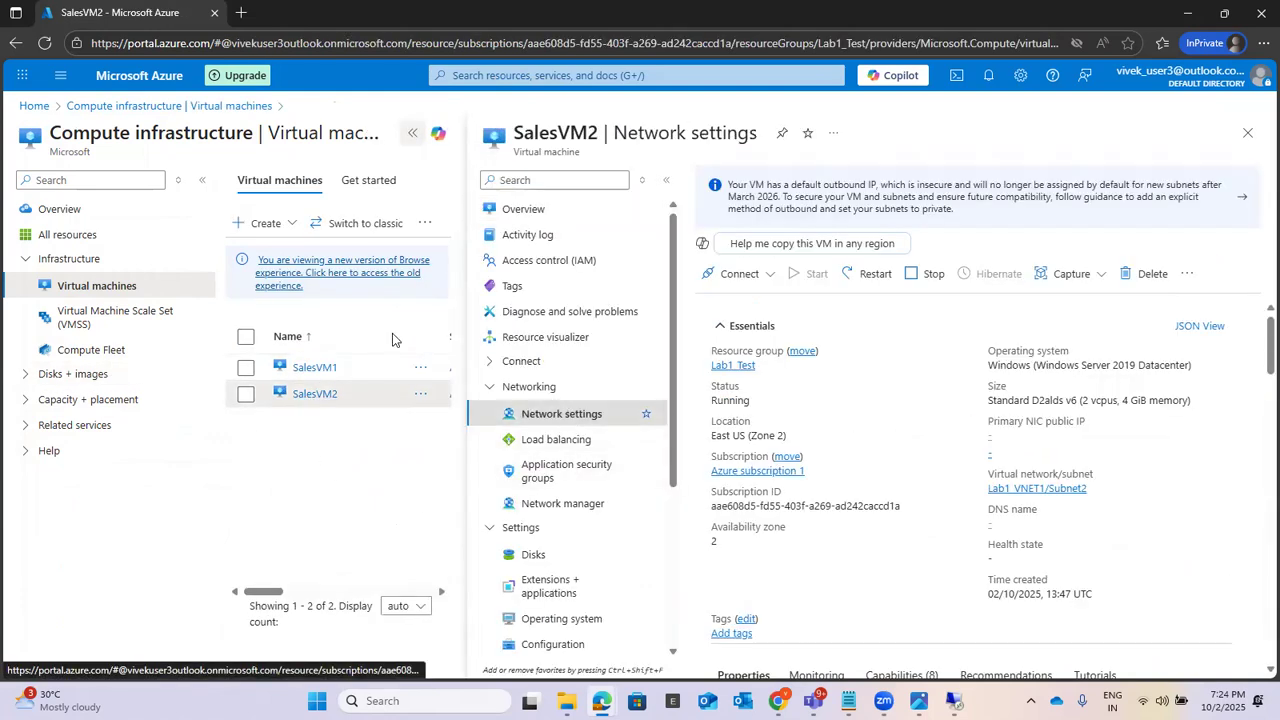
click(413, 136)
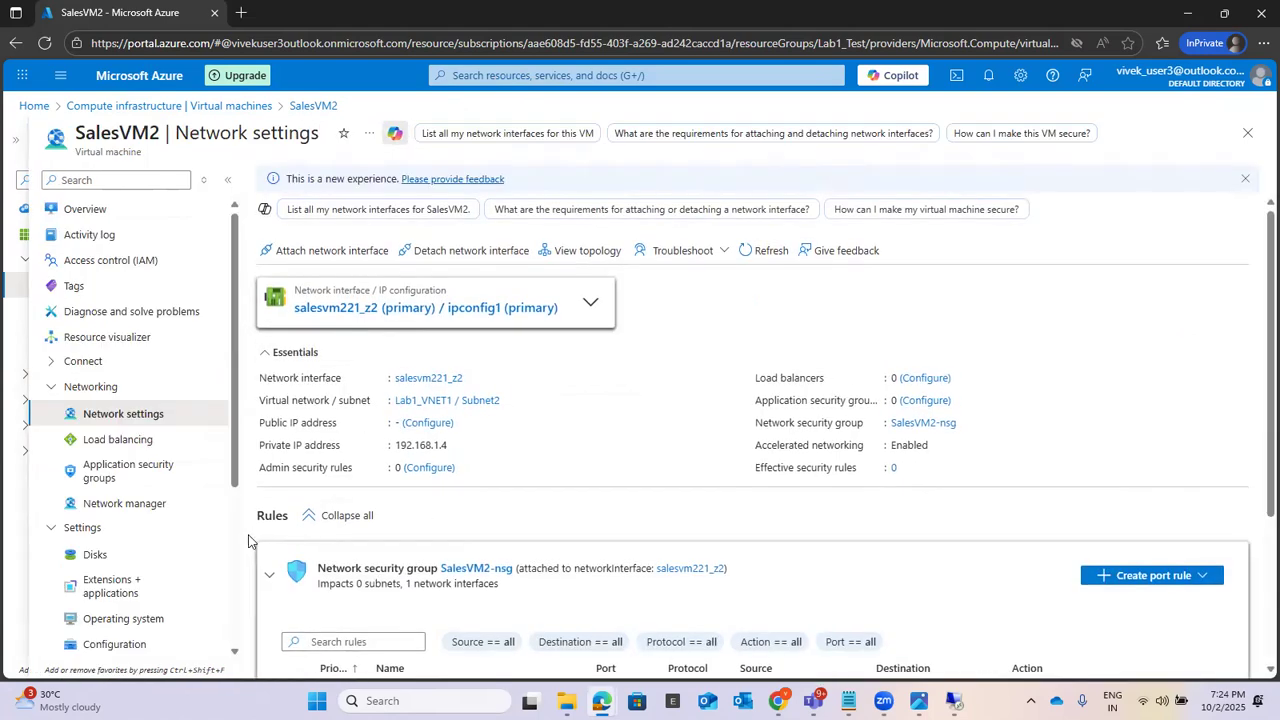
Step: Review the SalesVM2-nsg network security group, including its inbound and outbound port rules
drag(440, 566, 311, 570)
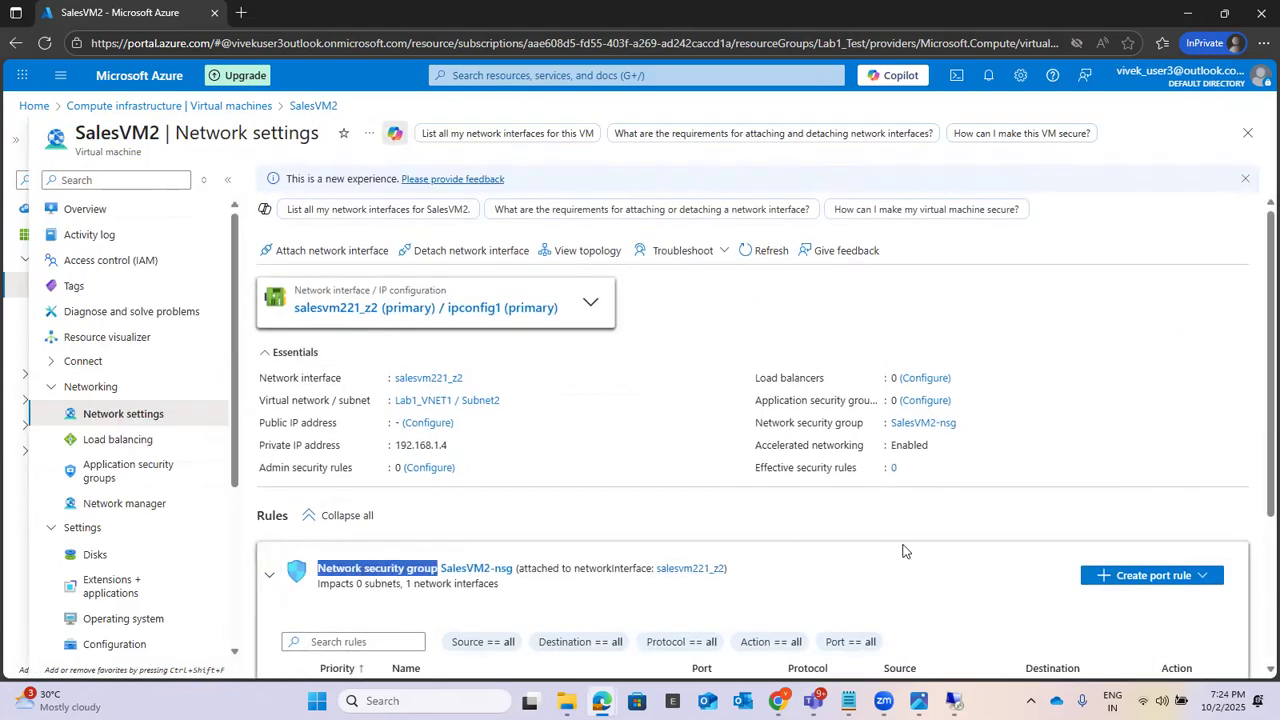
scroll(628, 487, down, 1)
drag(515, 488, 446, 496)
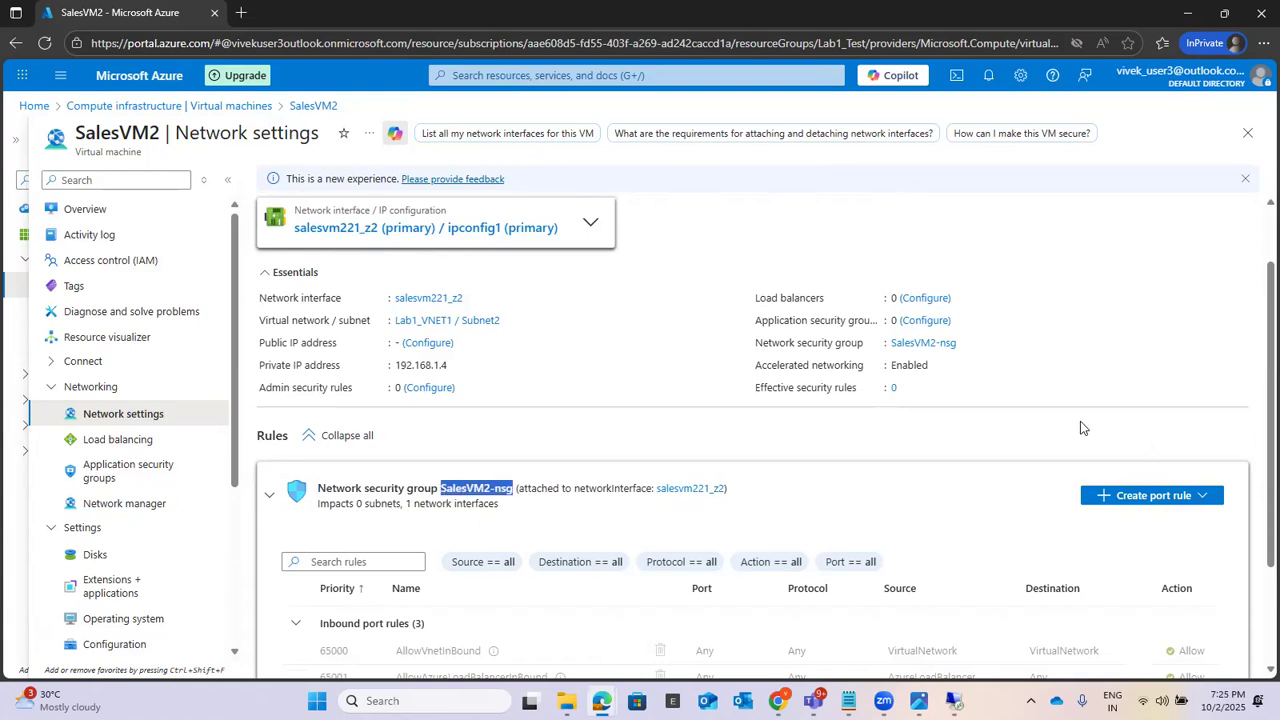
scroll(1080, 428, down, 2)
click(295, 587)
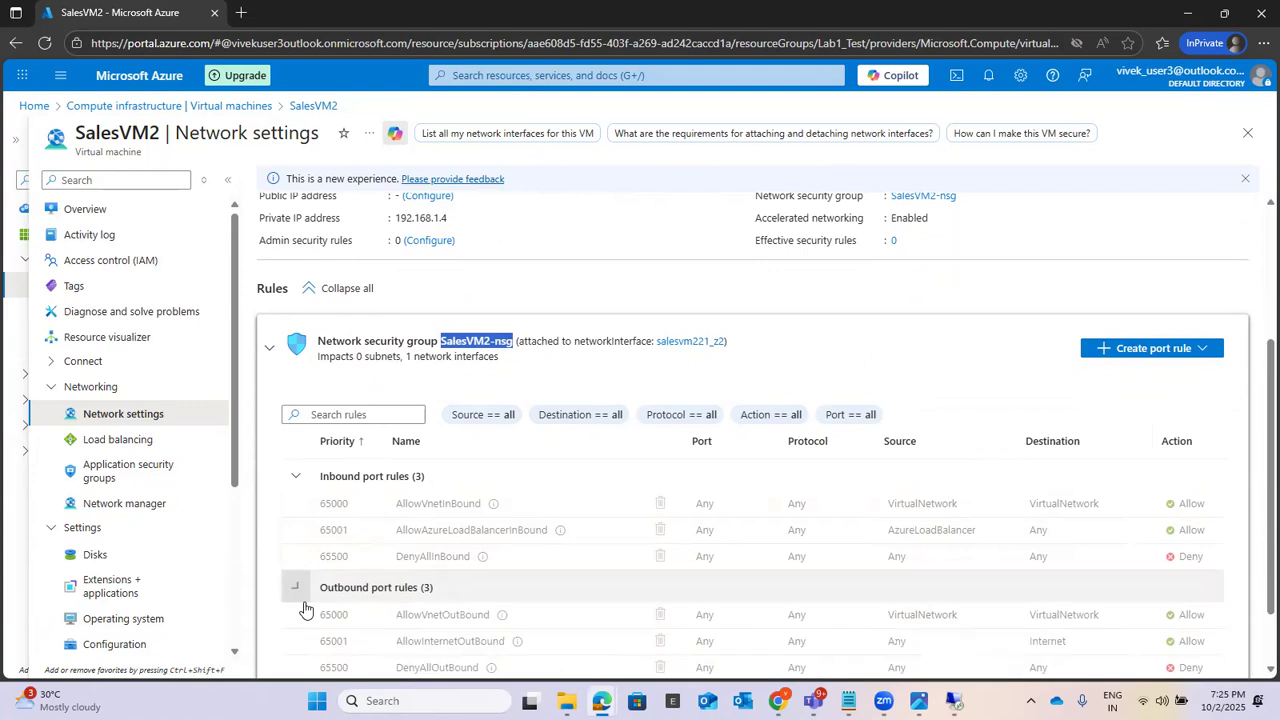
scroll(1066, 420, down, 1)
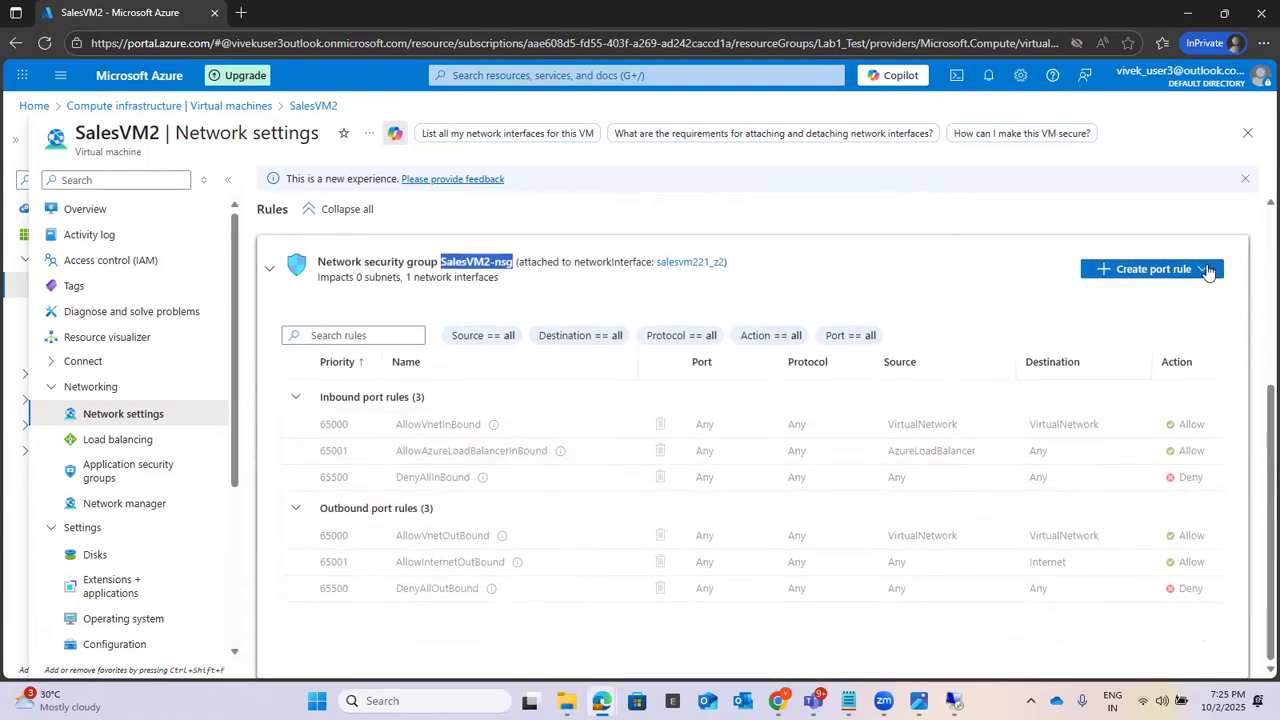
Step: Start an inbound port rule for SalesVM2-nsg with Any as the source, and check the destination setting
click(1207, 270)
click(1163, 298)
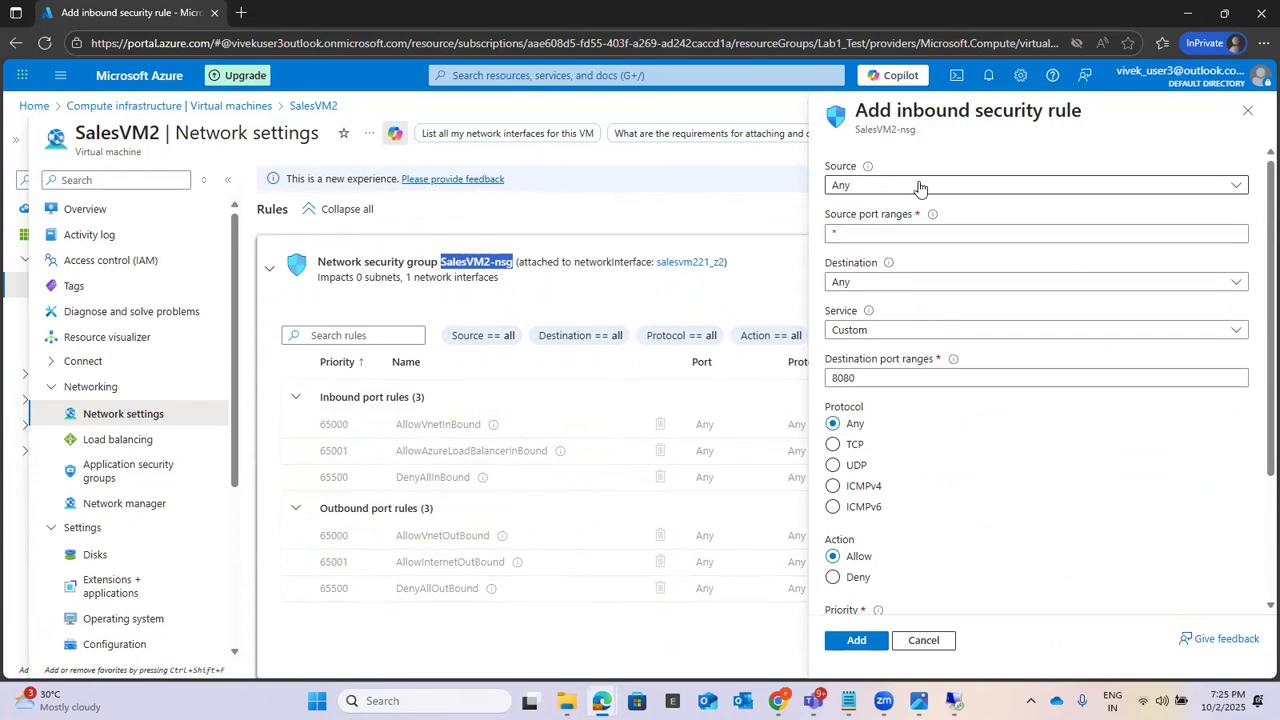
click(920, 186)
click(903, 208)
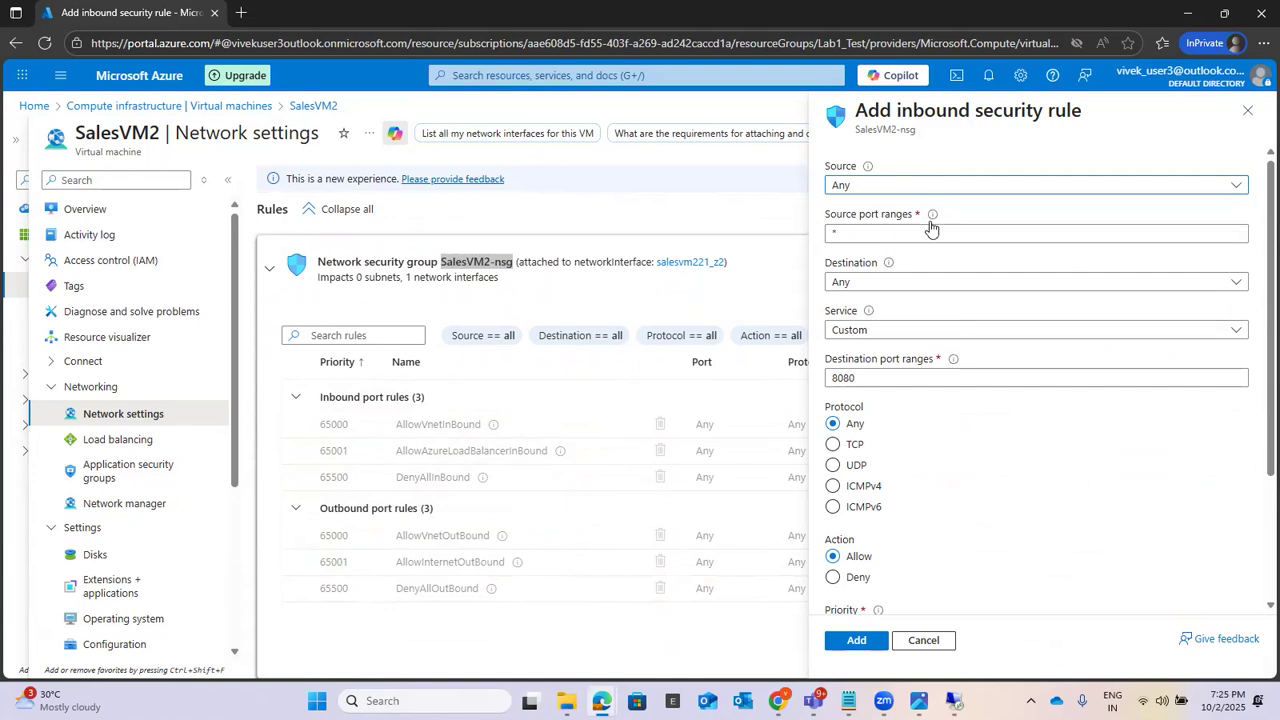
click(907, 284)
click(907, 286)
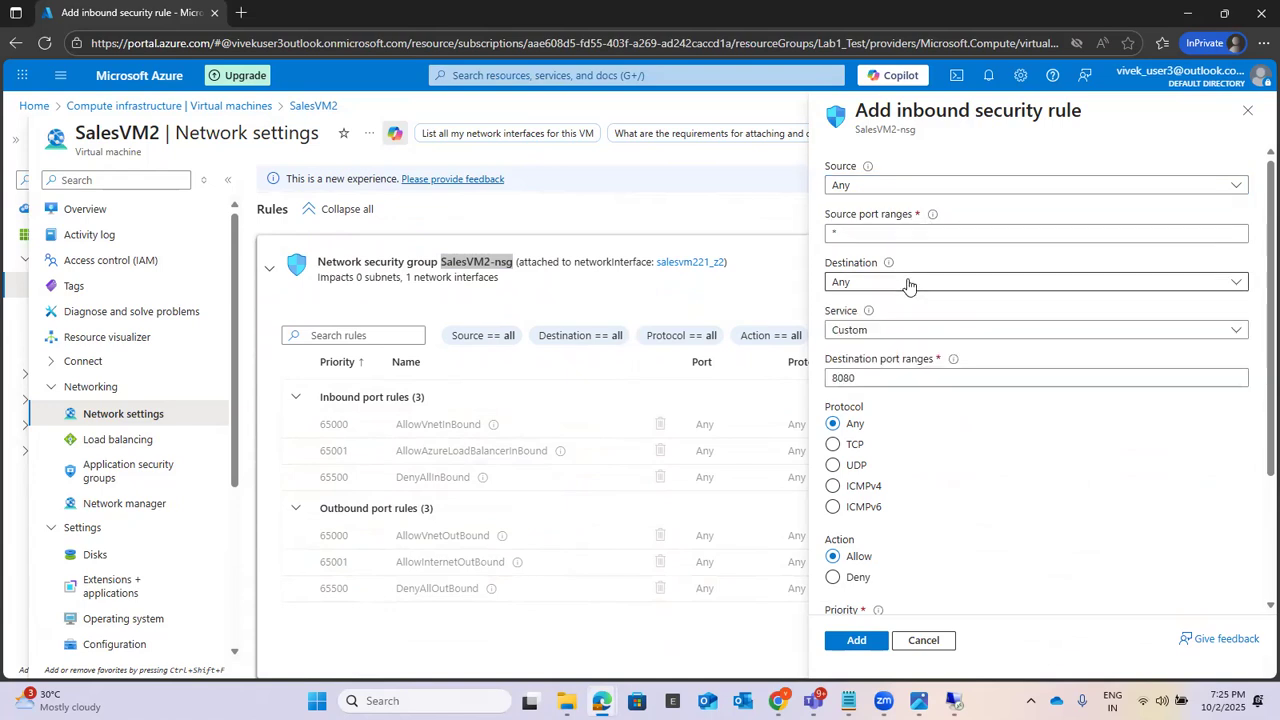
Step: Examine the service options for the inbound rule, along with its destination and source port range fields
click(889, 332)
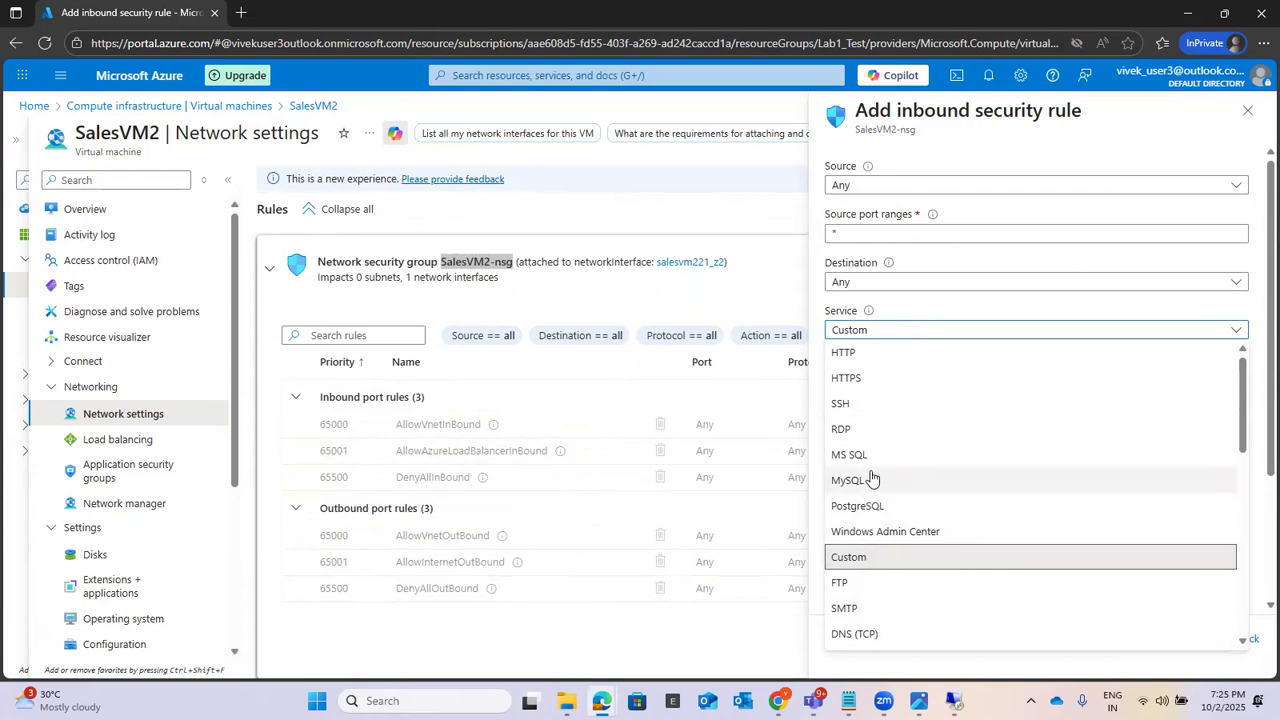
click(951, 297)
click(933, 283)
click(933, 283)
click(933, 236)
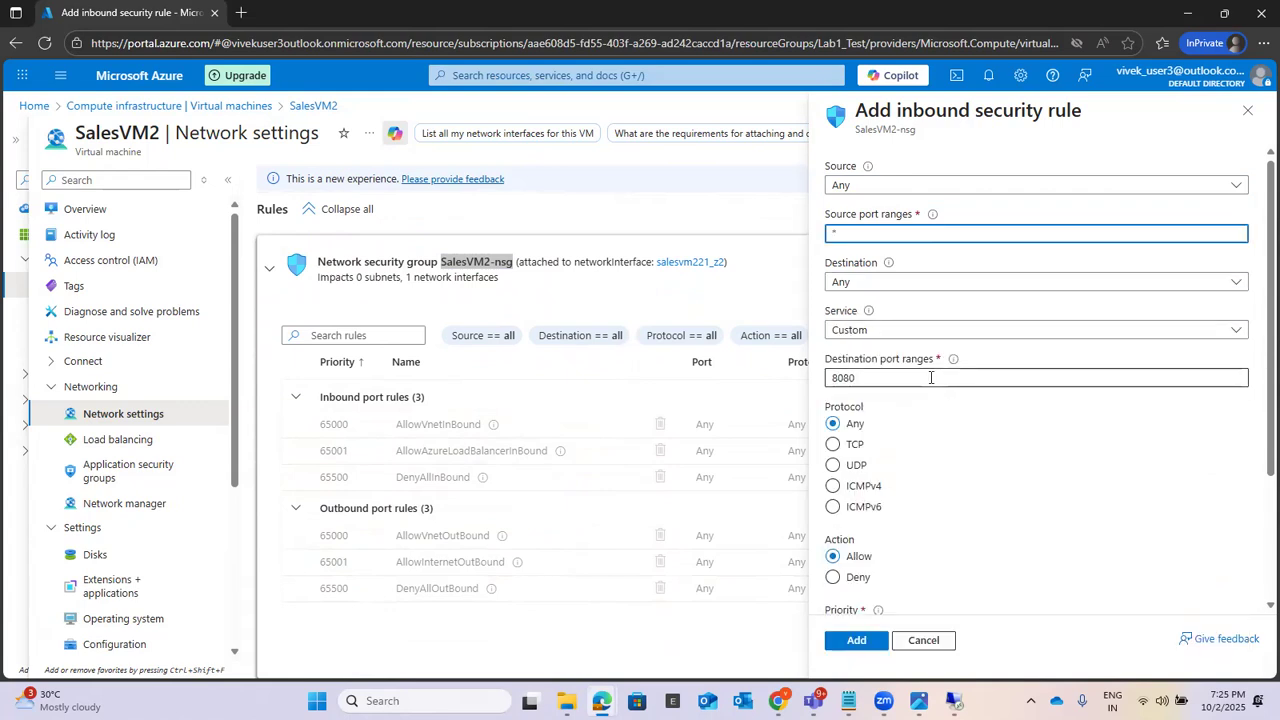
click(1237, 335)
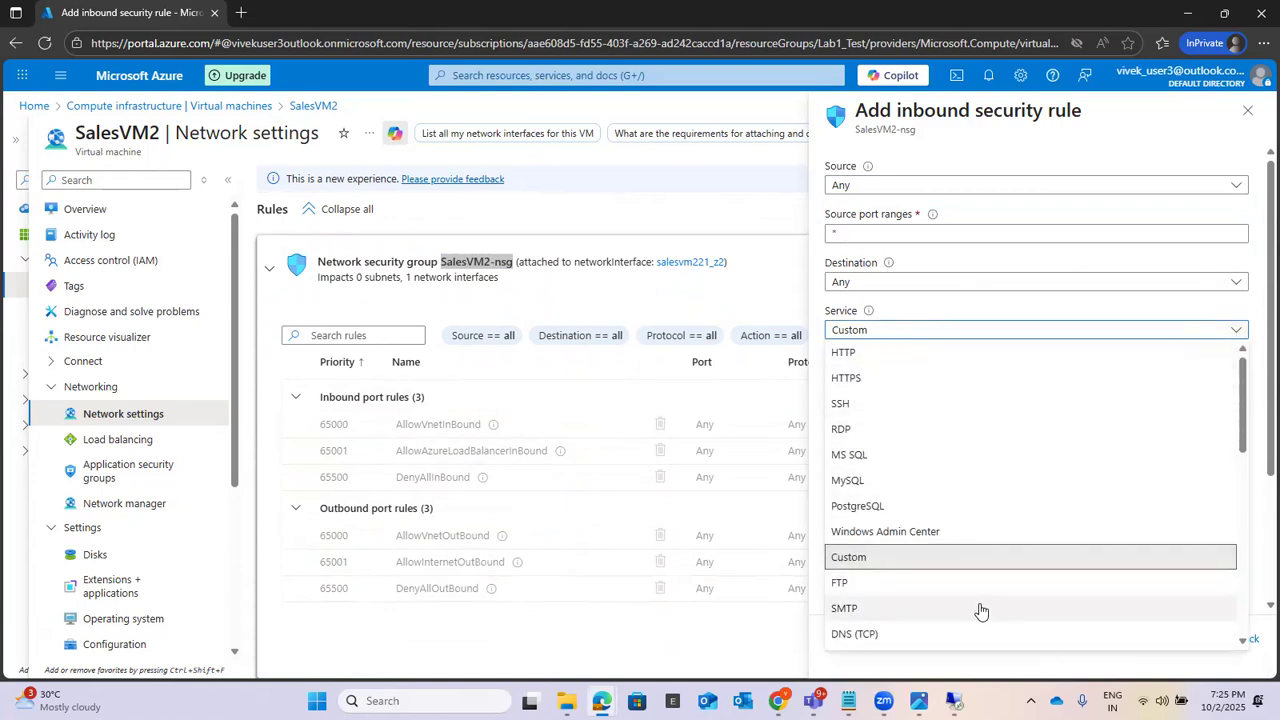
scroll(977, 605, down, 2)
scroll(977, 569, down, 1)
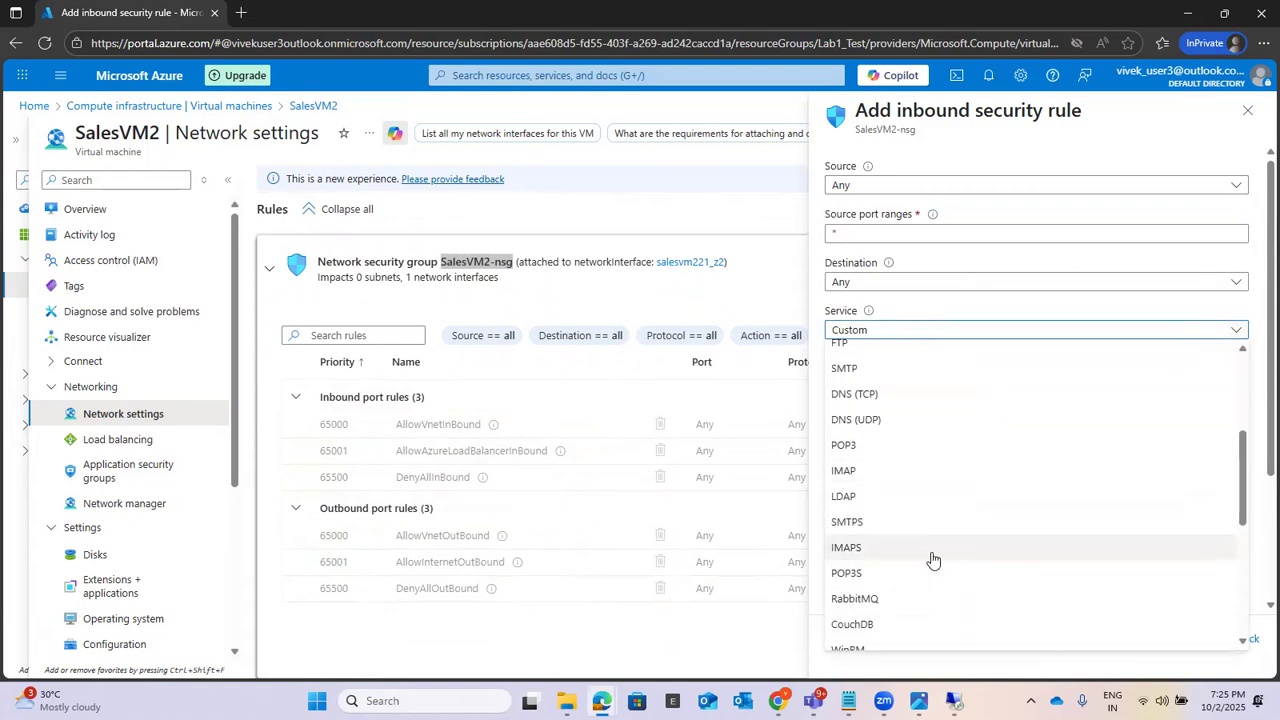
scroll(966, 531, down, 1)
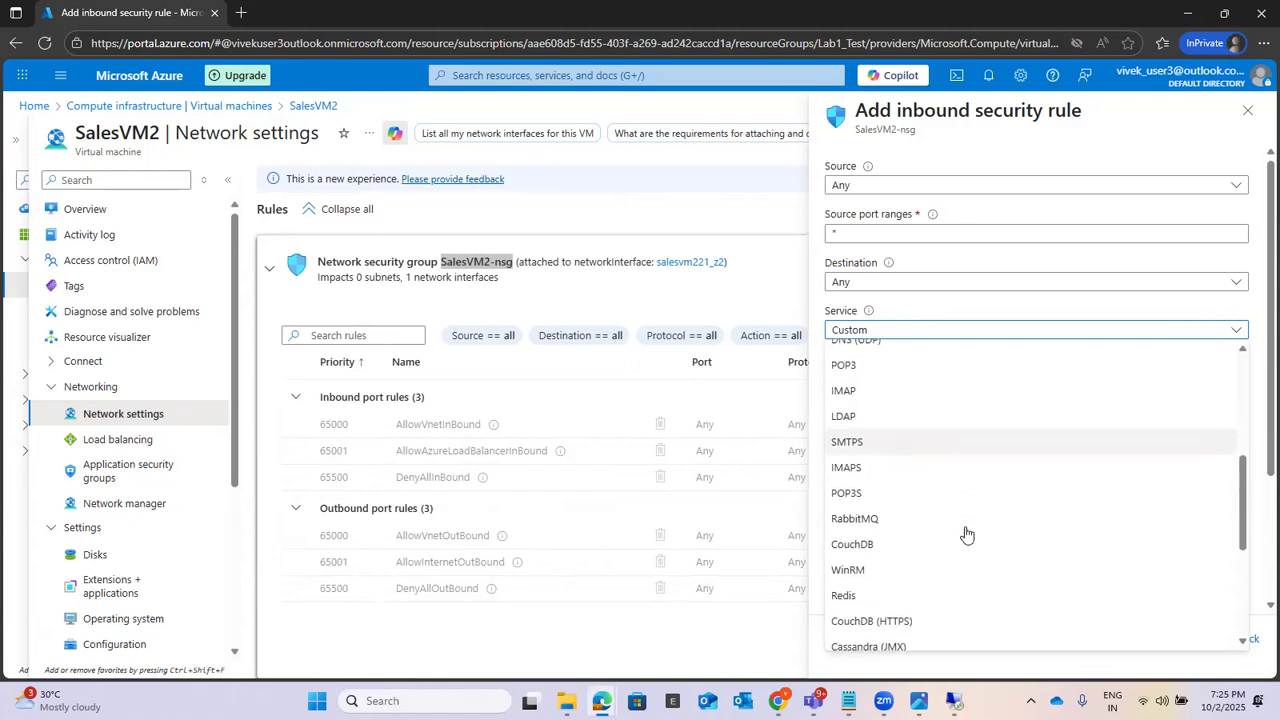
scroll(956, 521, down, 4)
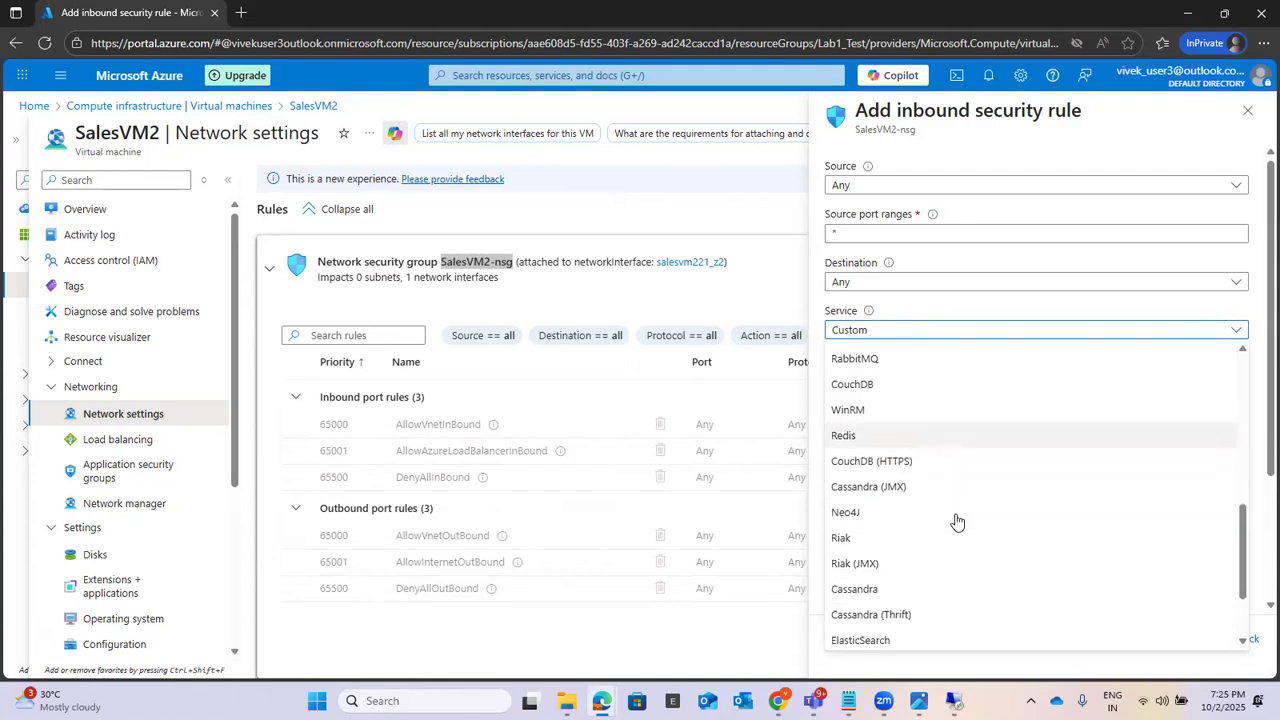
scroll(956, 521, up, 5)
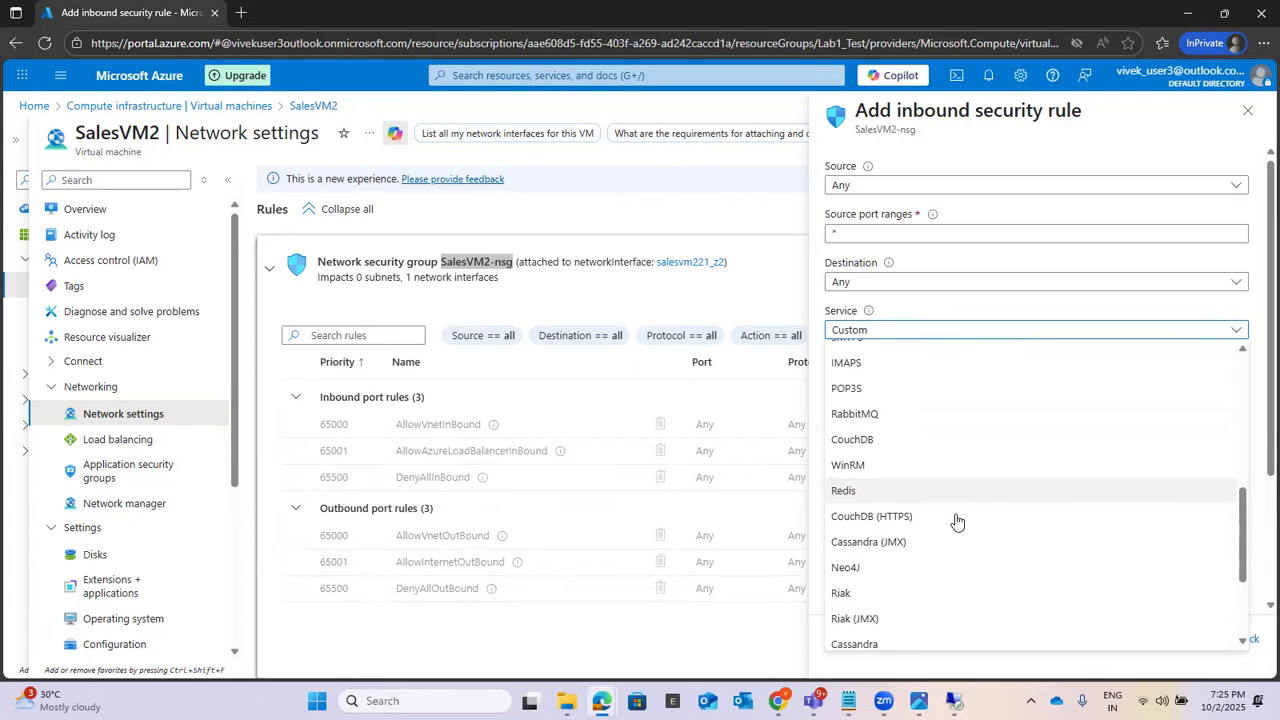
scroll(956, 521, up, 3)
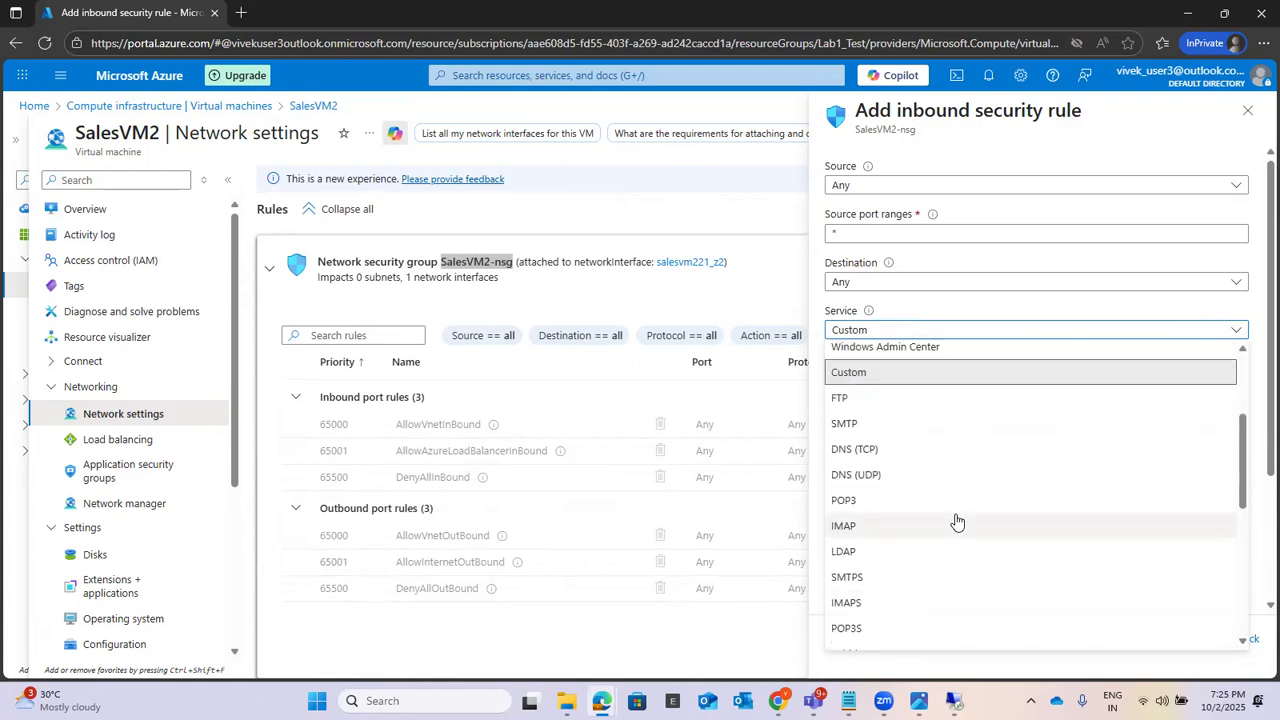
scroll(956, 521, up, 3)
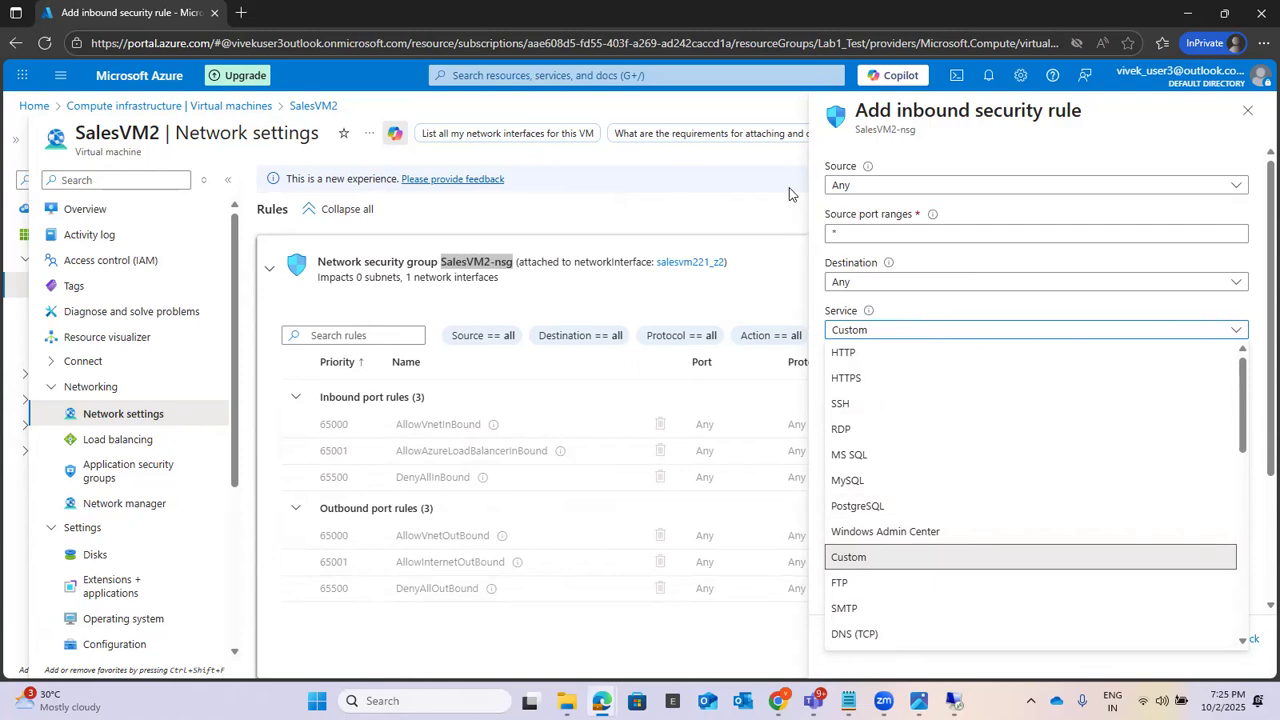
Step: Close the service options and select Any again as the inbound rule's source
click(1049, 187)
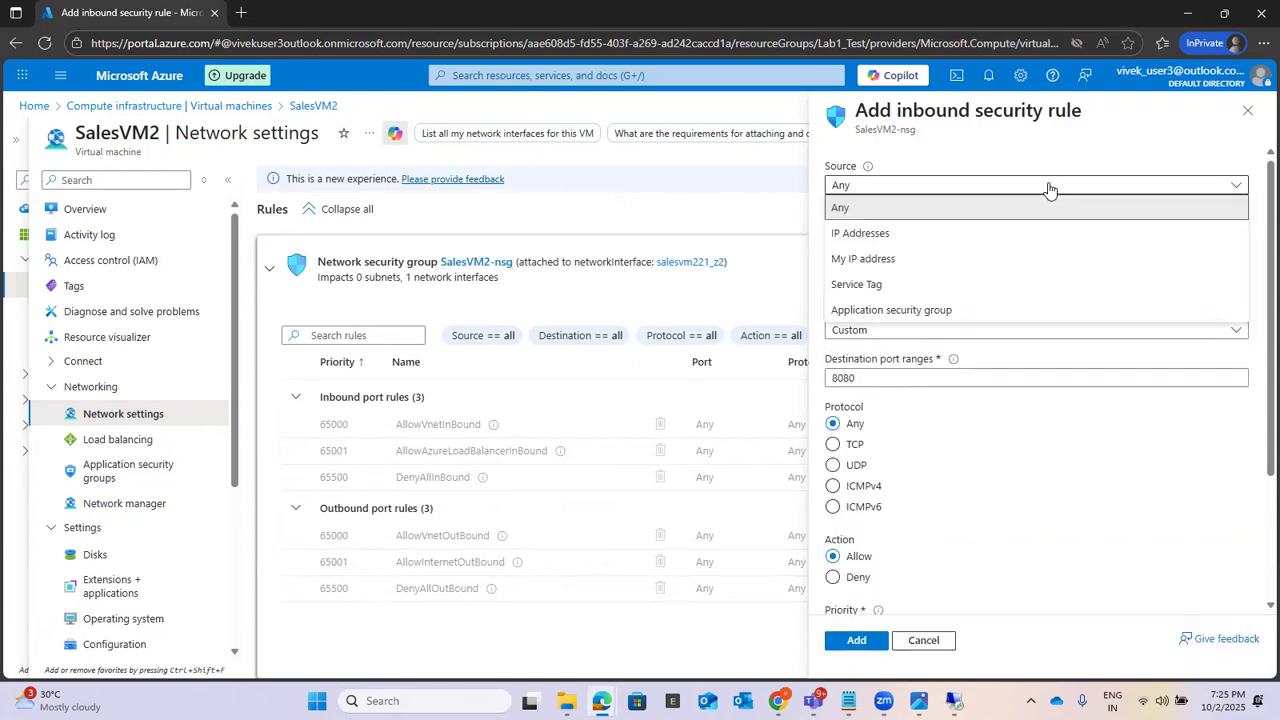
click(1030, 207)
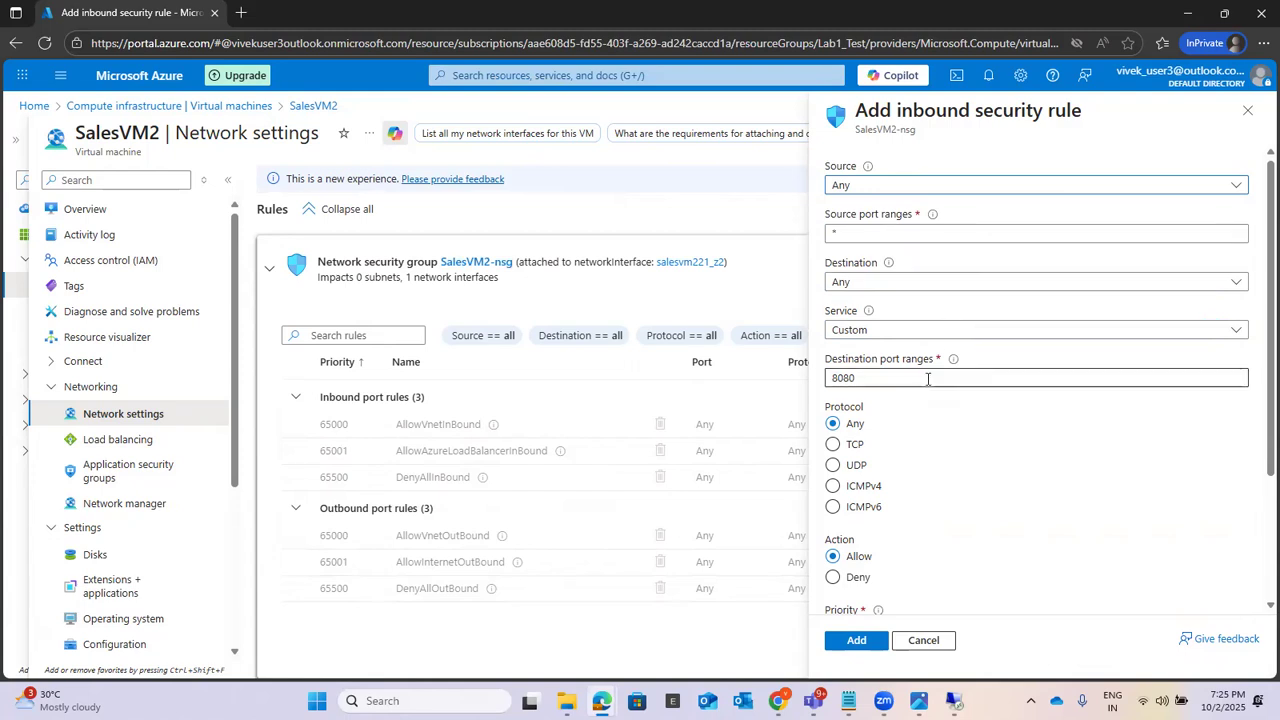
click(866, 489)
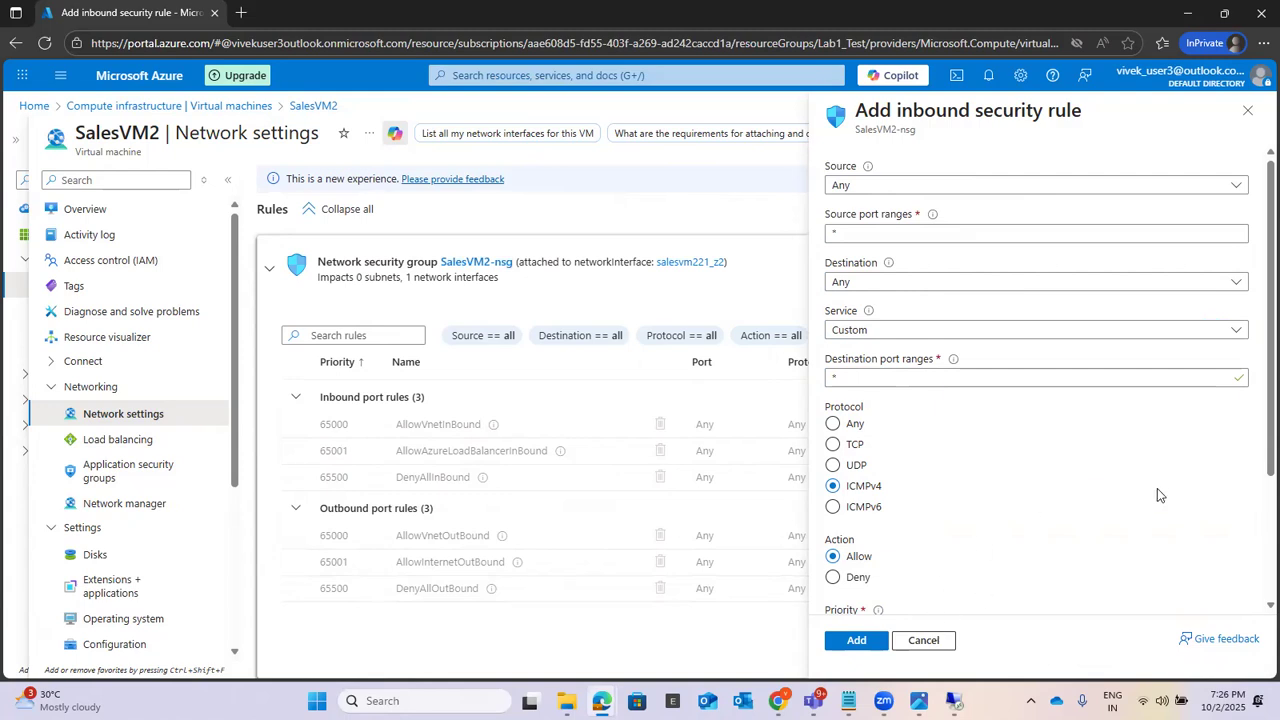
scroll(1157, 488, down, 3)
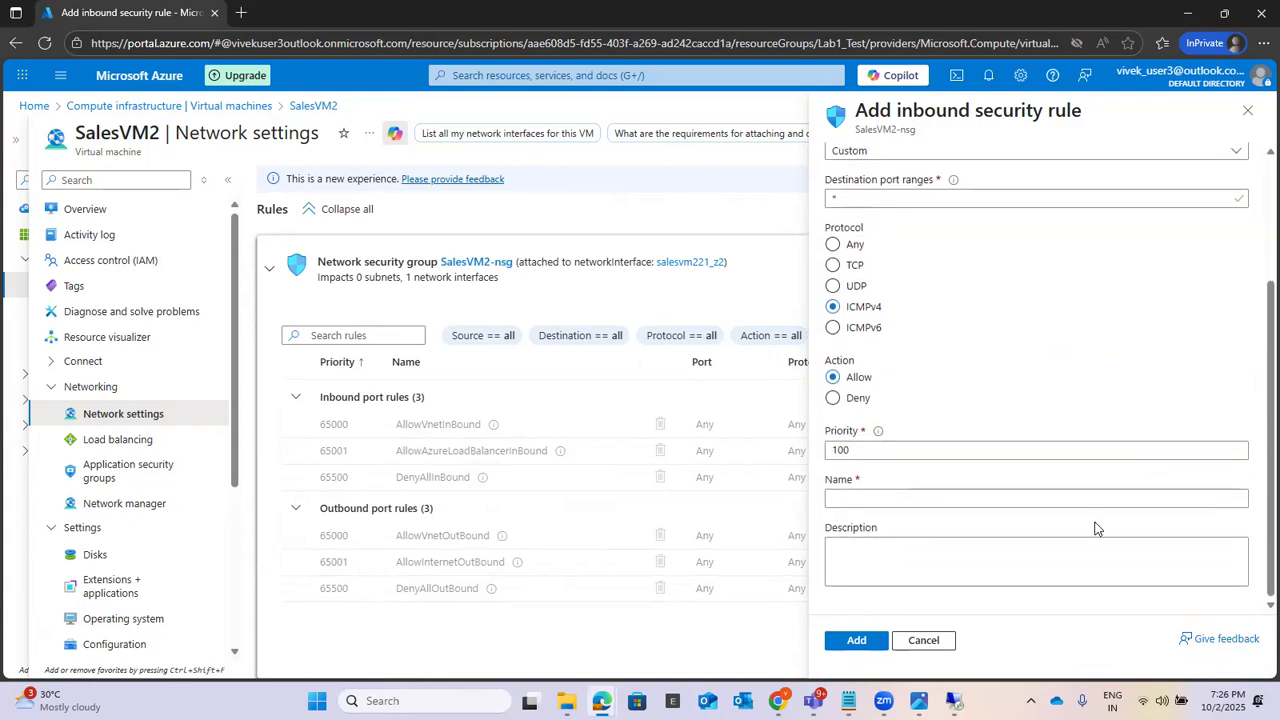
click(873, 491)
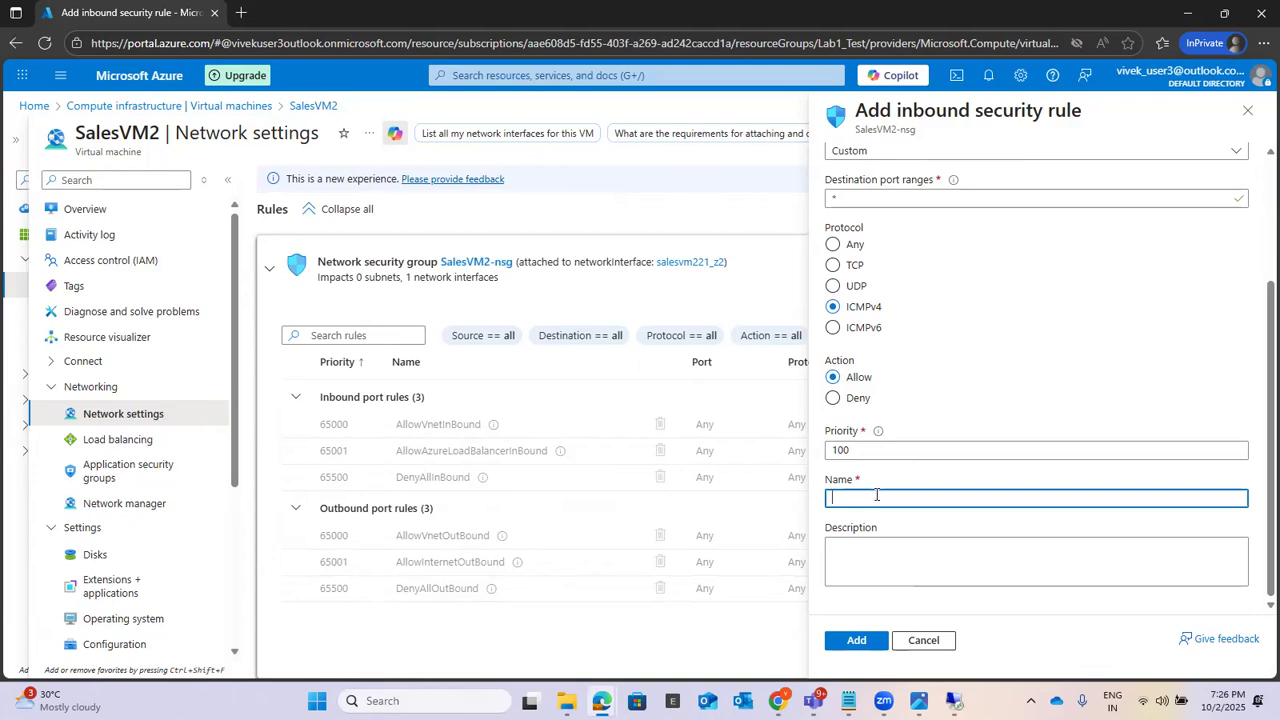
click(916, 640)
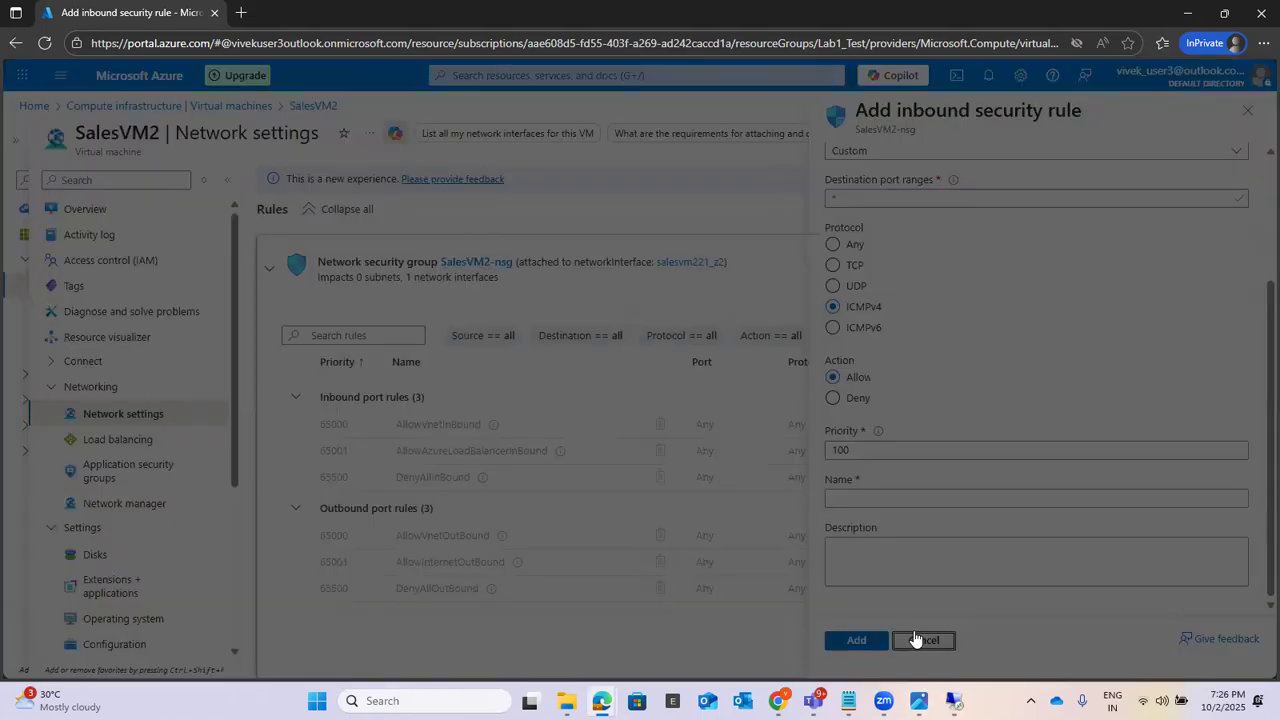
click(712, 133)
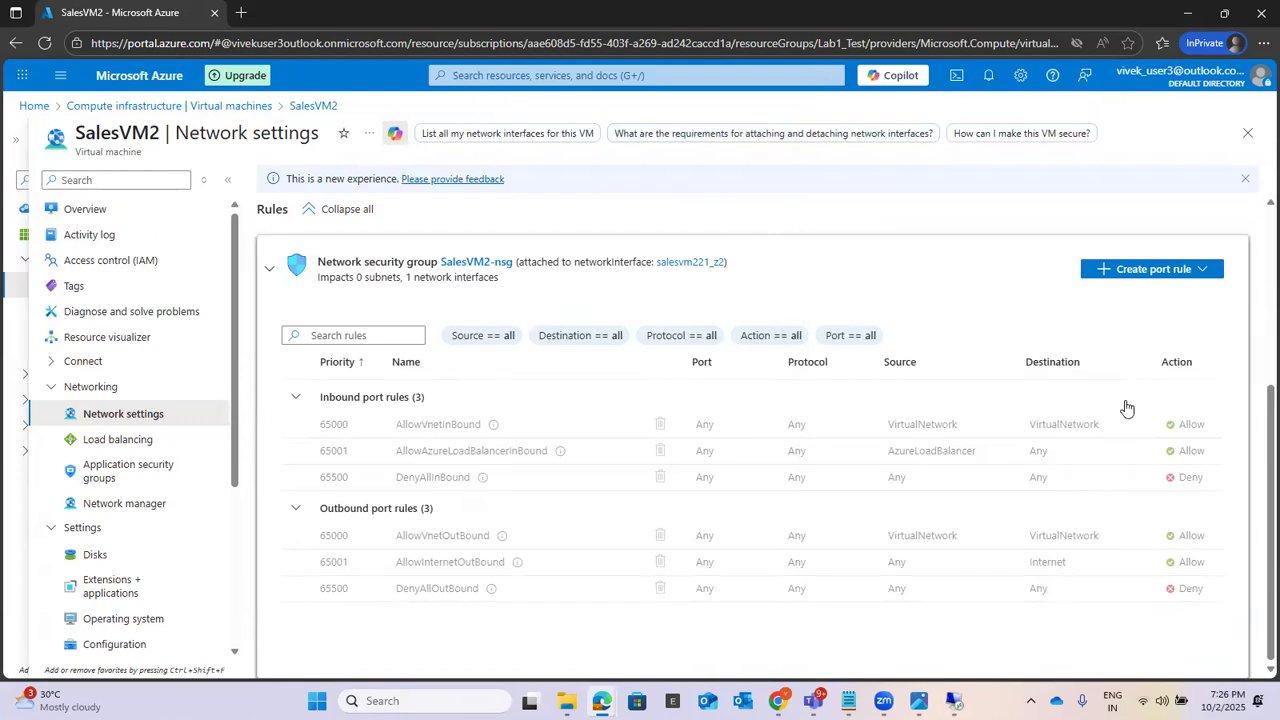
Step: Start a new inbound port rule for SalesVM2-nsg and look through the available service options
click(1161, 277)
click(1147, 303)
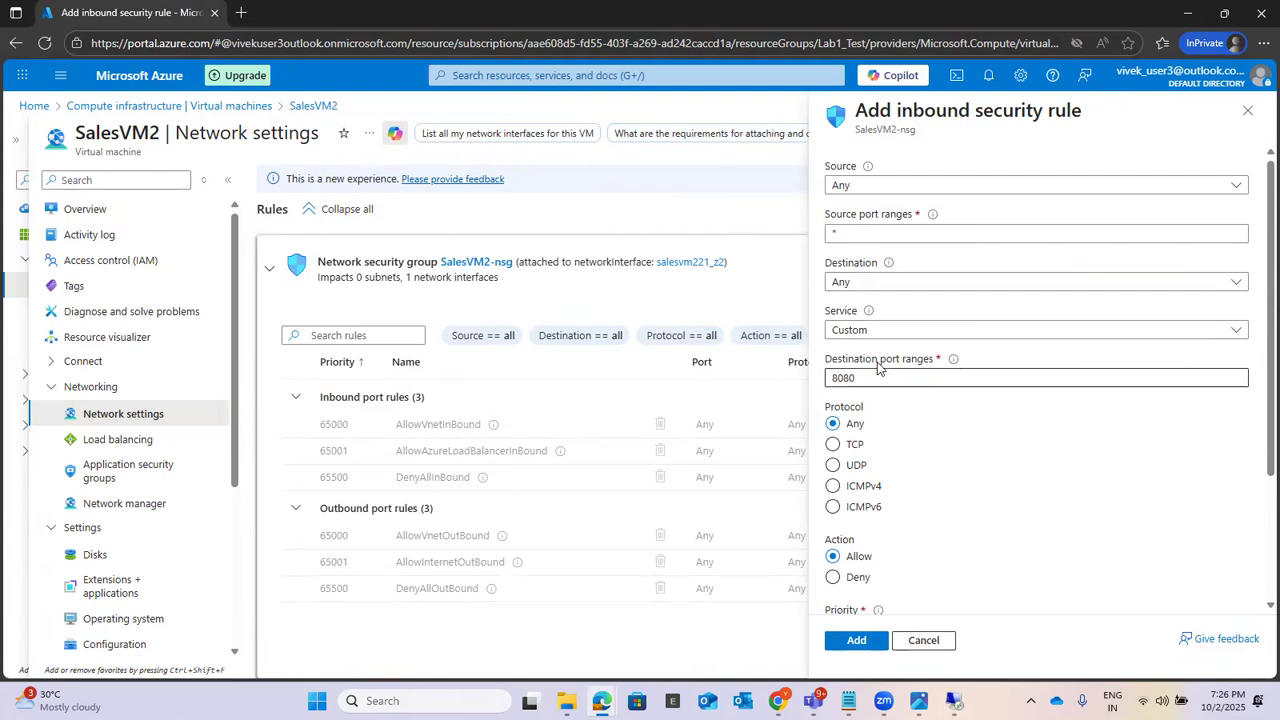
click(895, 335)
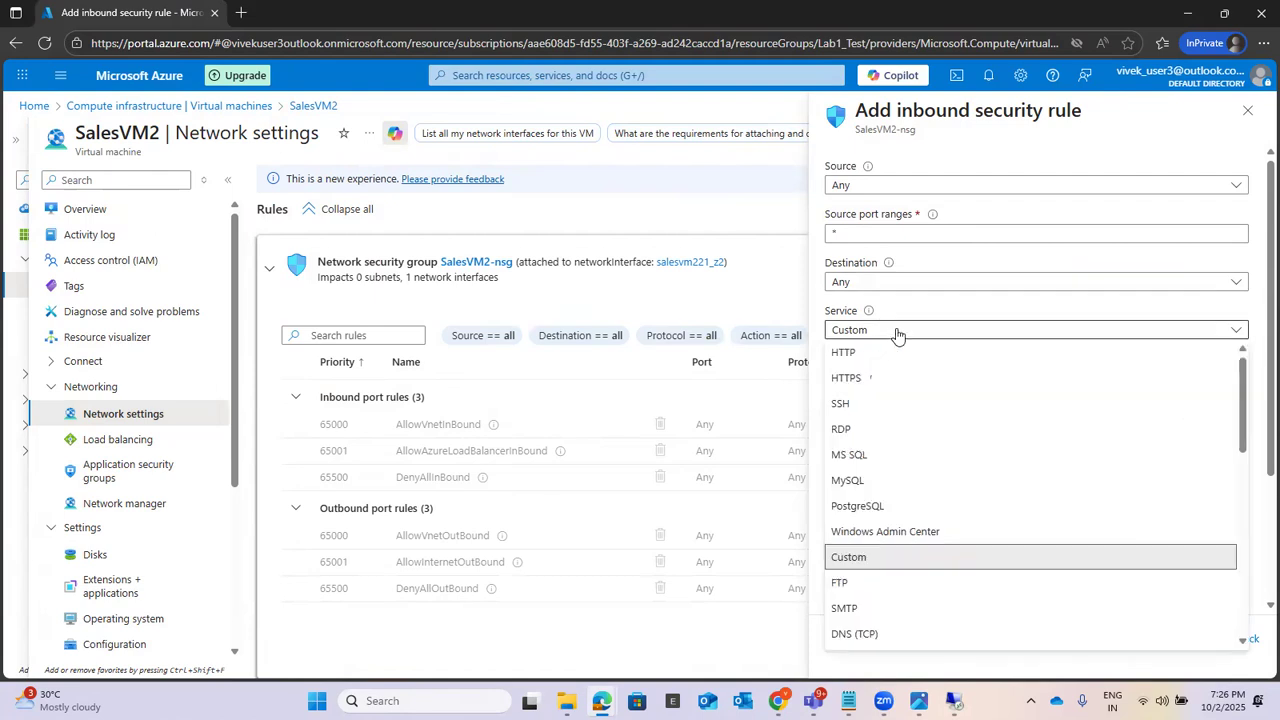
scroll(893, 457, down, 5)
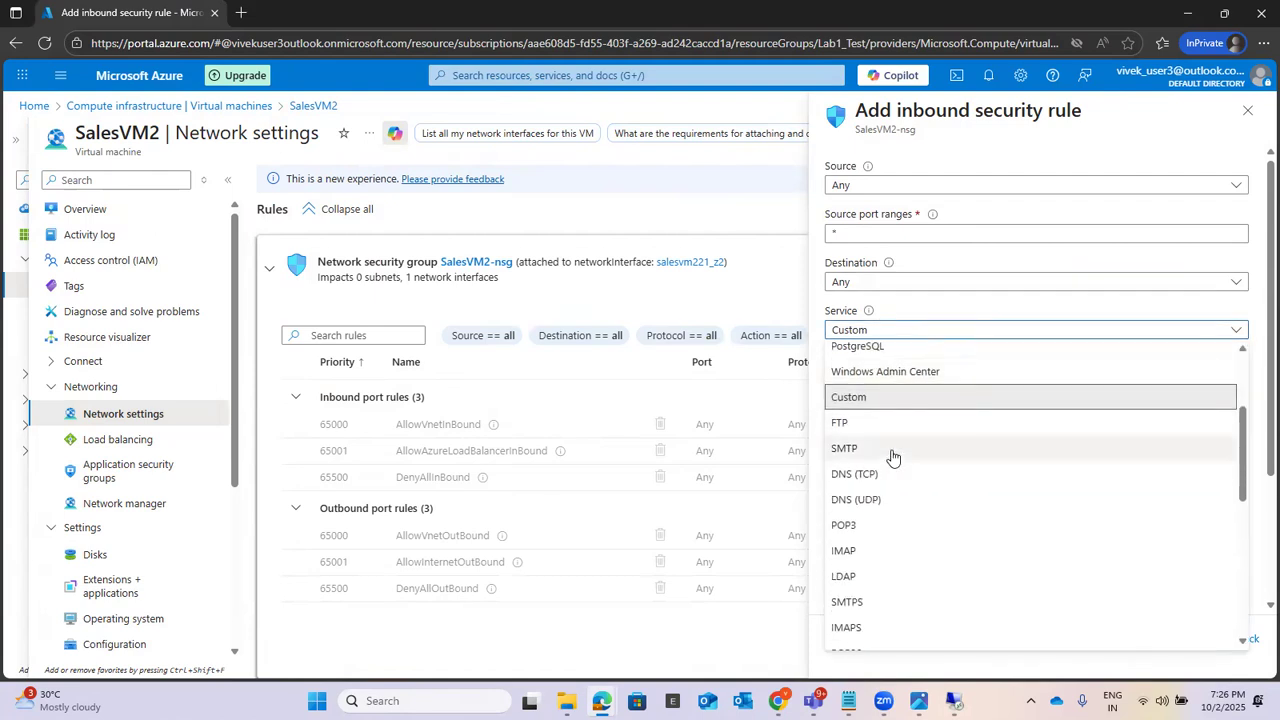
scroll(893, 457, down, 5)
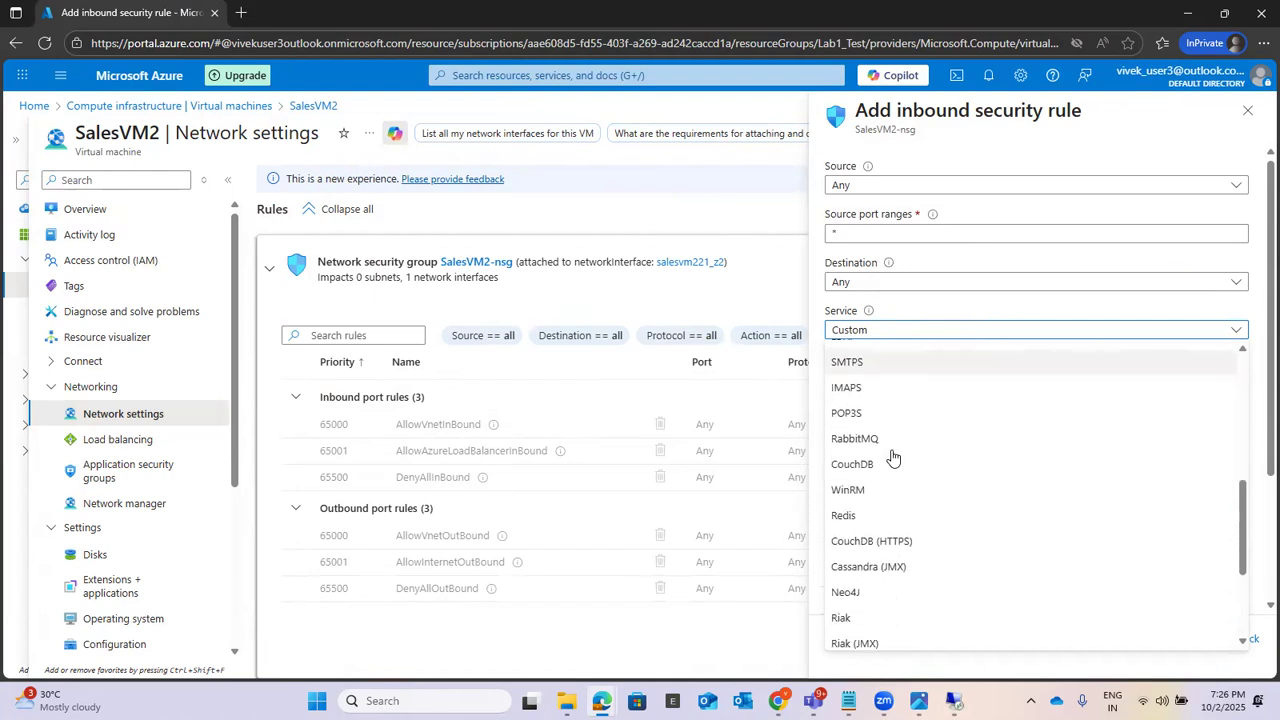
scroll(893, 457, up, 10)
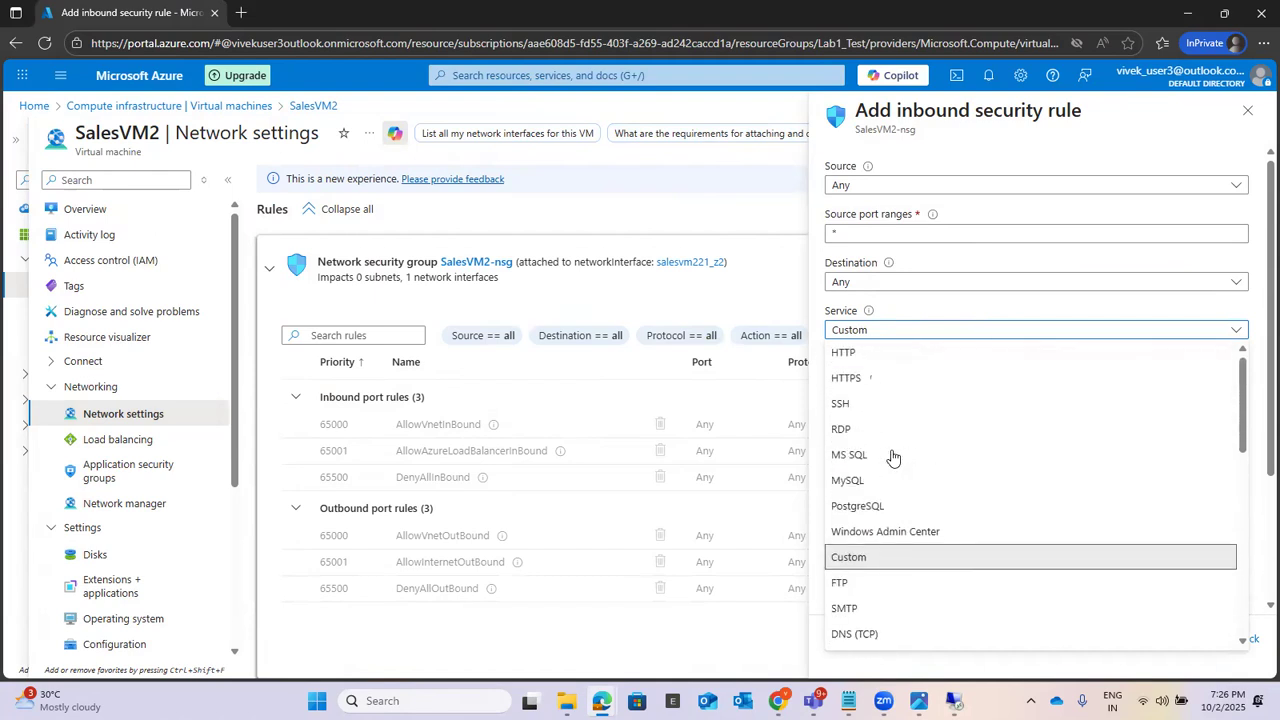
Step: Check the destination and source settings of the inbound rule, leaving both at Any
click(900, 281)
click(898, 283)
click(898, 283)
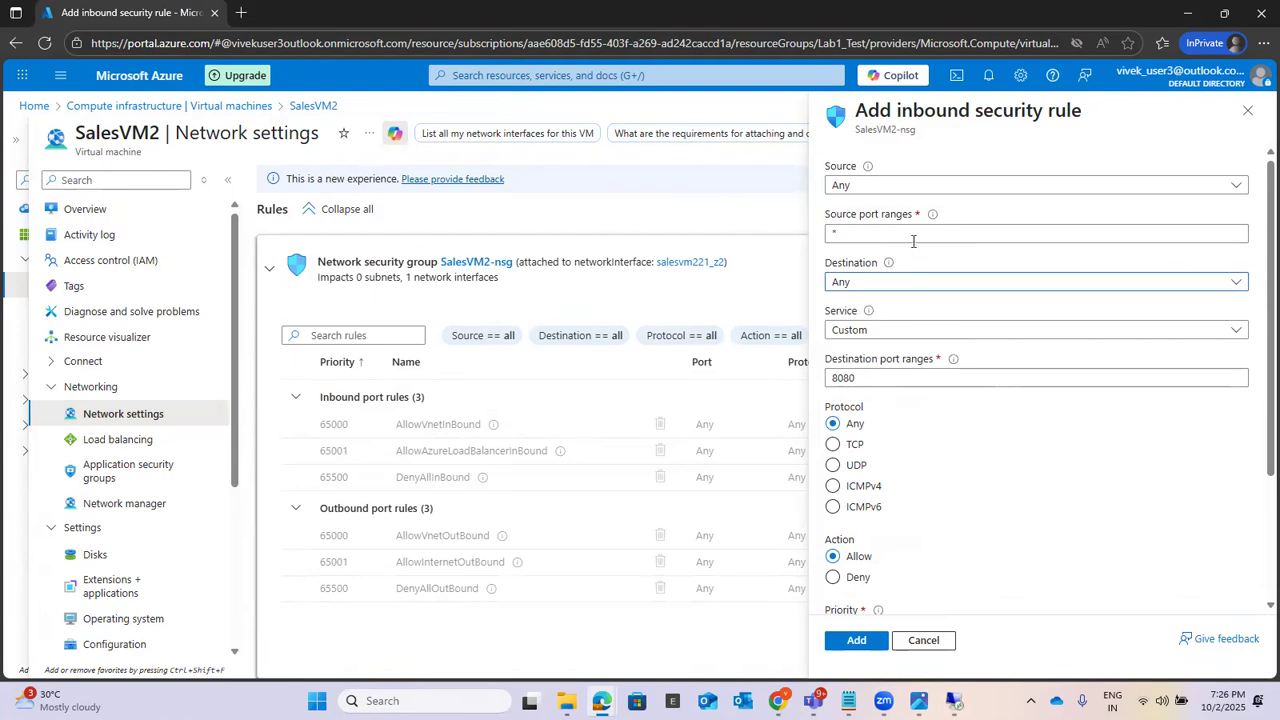
click(943, 184)
click(943, 184)
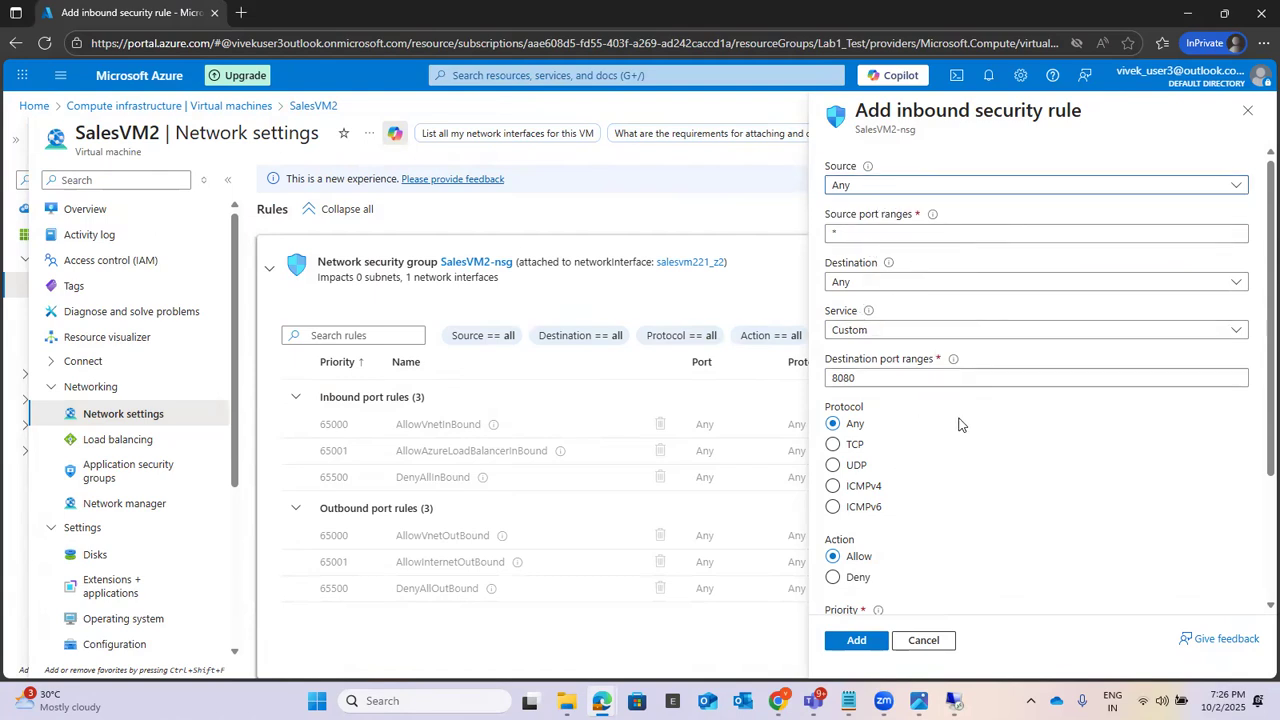
Step: Set the inbound rule's protocol to ICMPv4, name it ICMP1, and add it with Allow and priority 100
scroll(958, 425, down, 1)
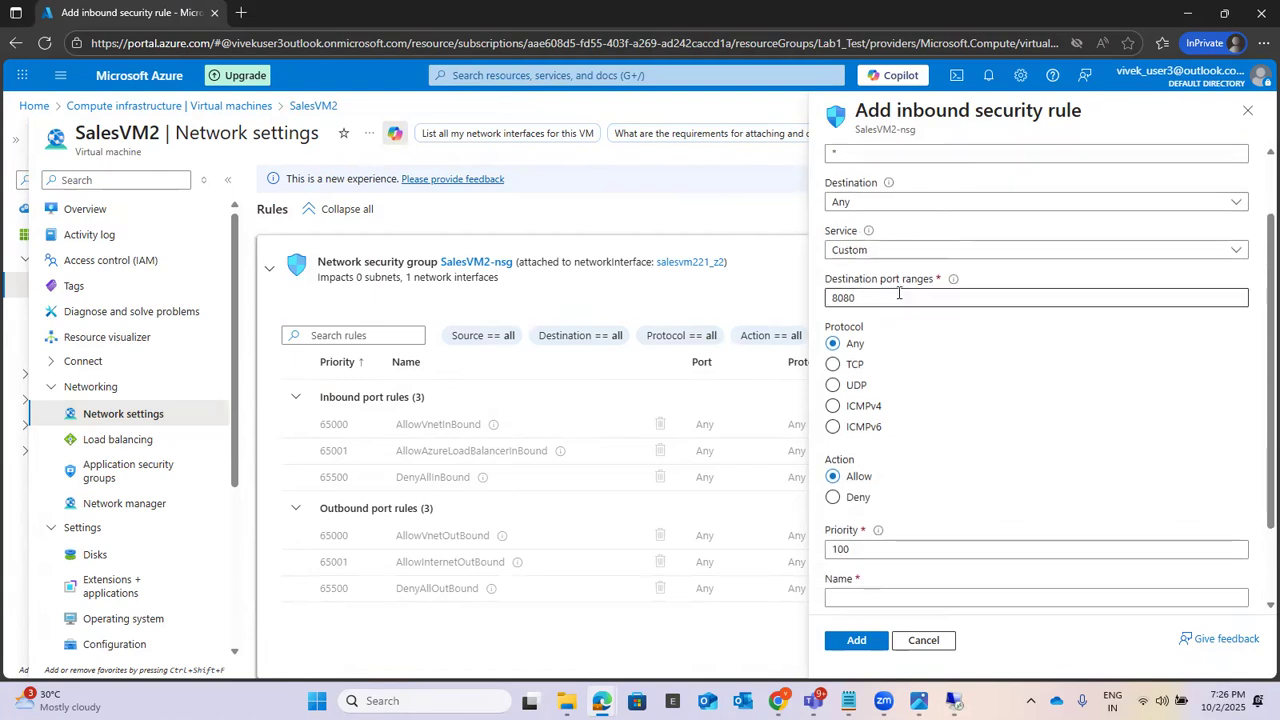
click(855, 408)
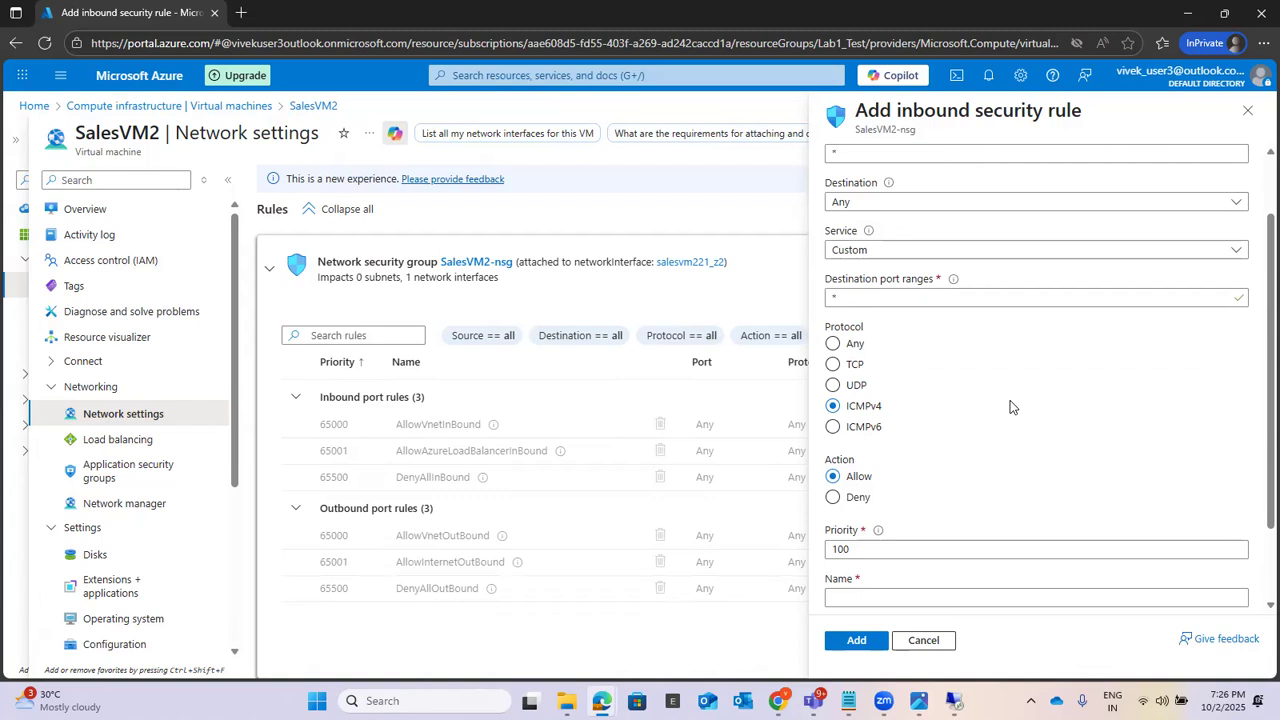
scroll(1010, 407, down, 1)
click(930, 497)
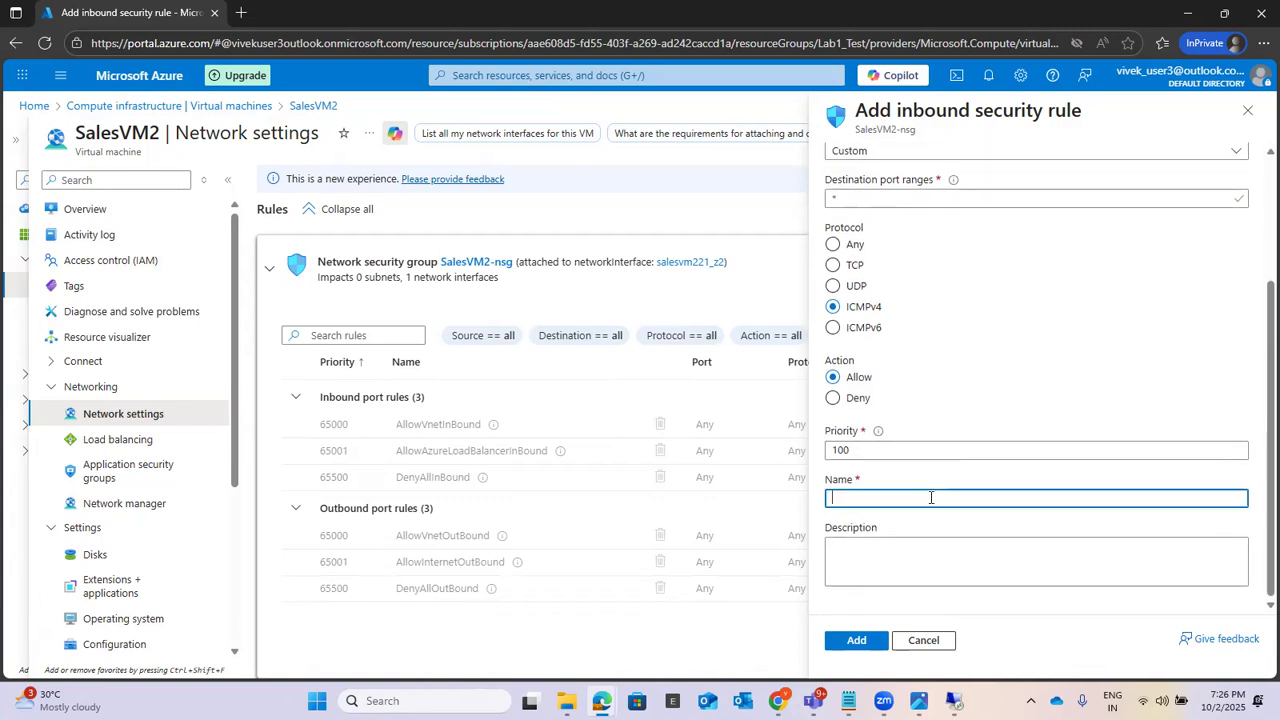
text(ICm)
click(848, 640)
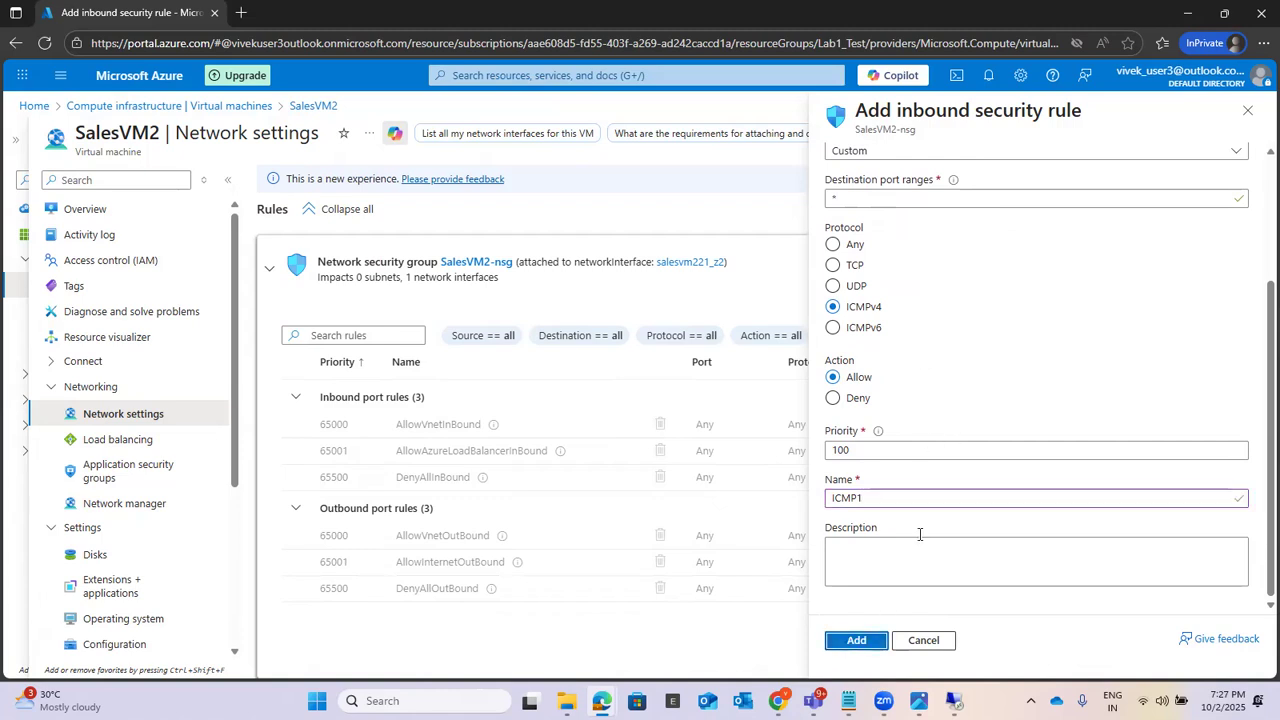
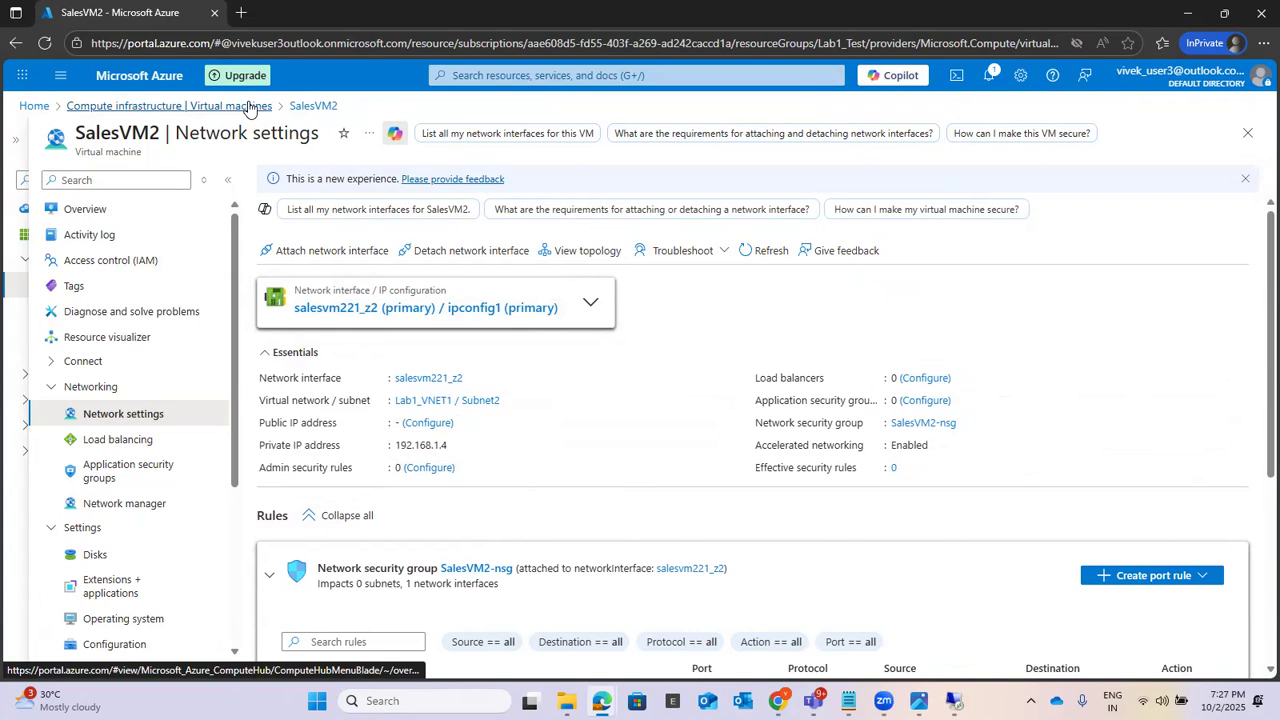
Step: Return to the virtual machines list and open the network settings of SalesVM1
click(249, 107)
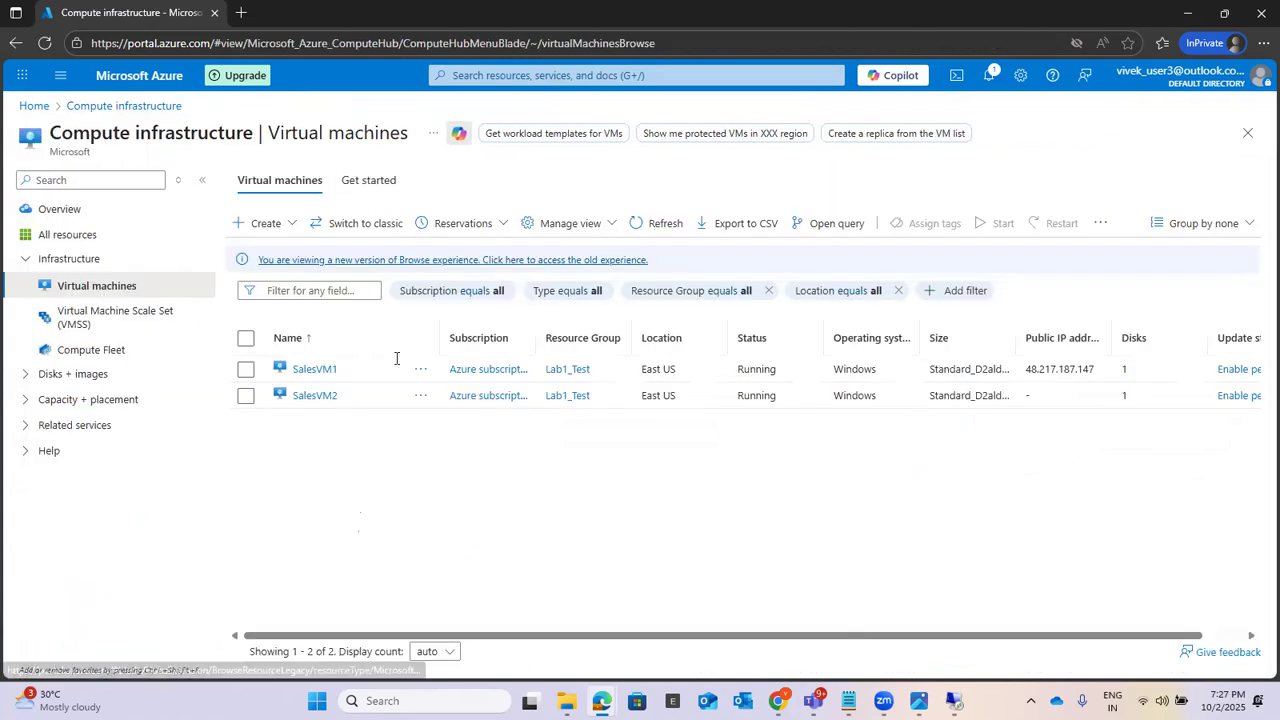
click(312, 368)
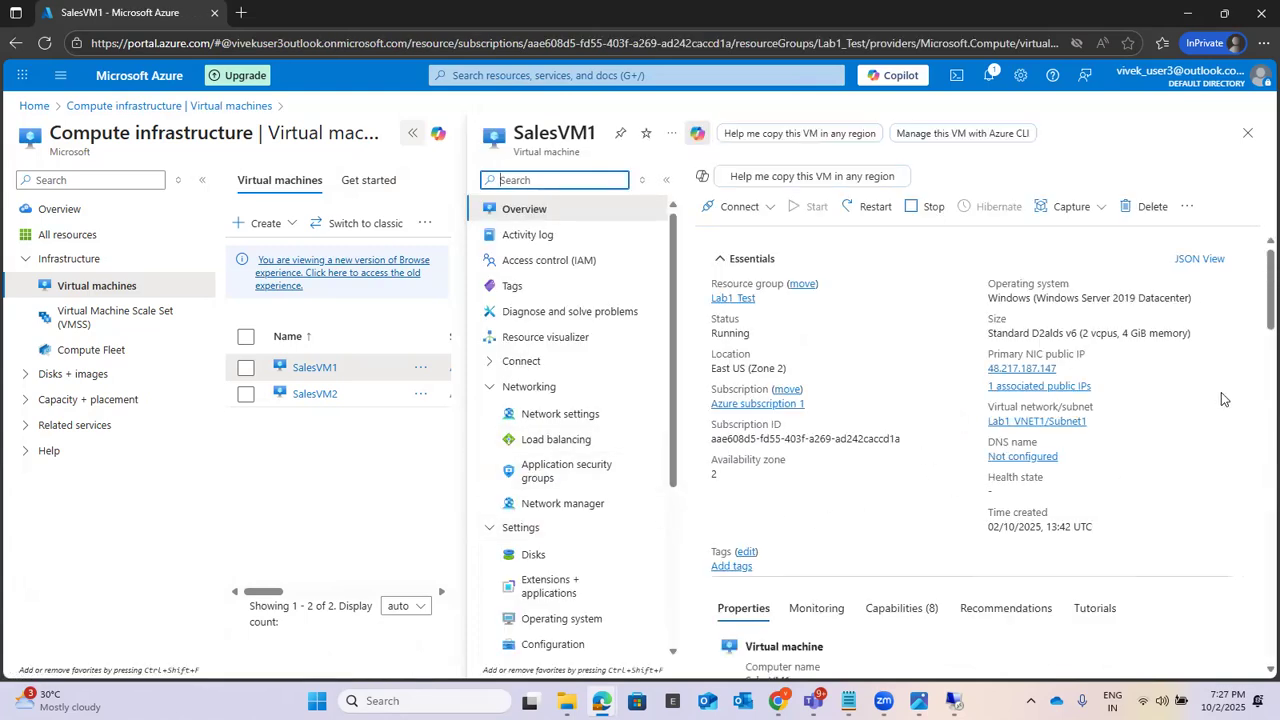
scroll(1221, 398, down, 4)
scroll(1221, 398, up, 3)
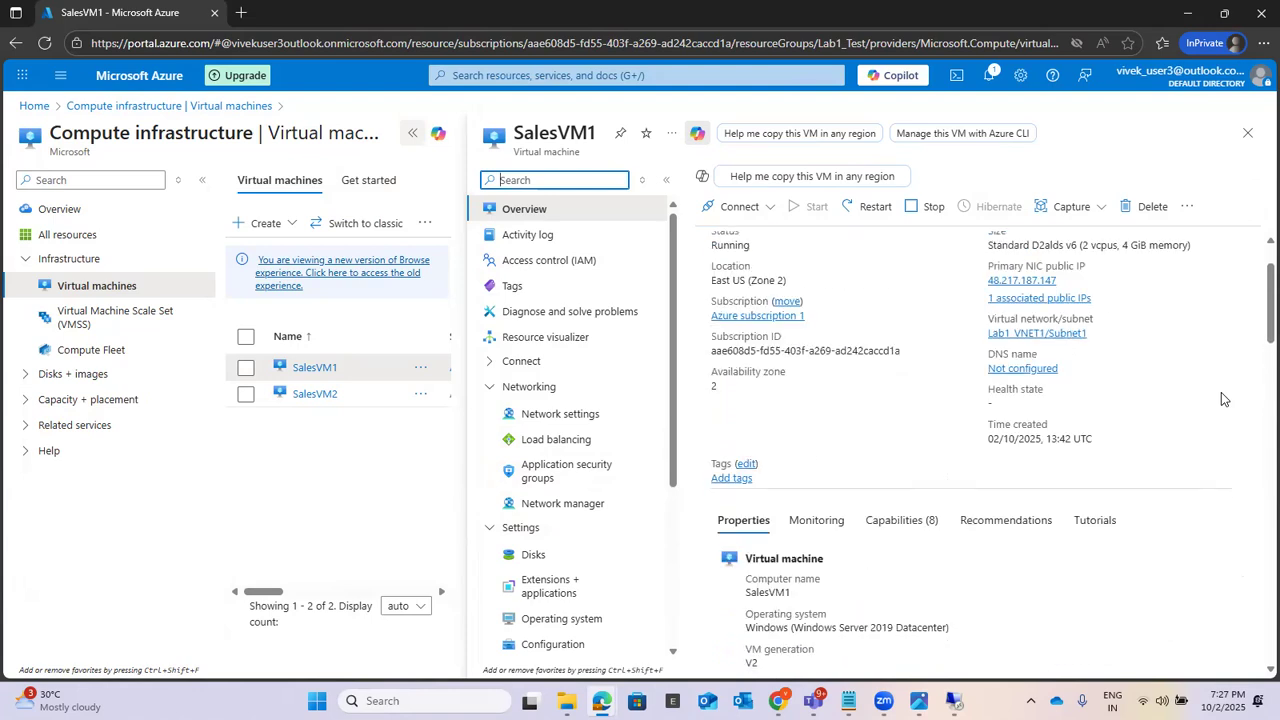
click(545, 414)
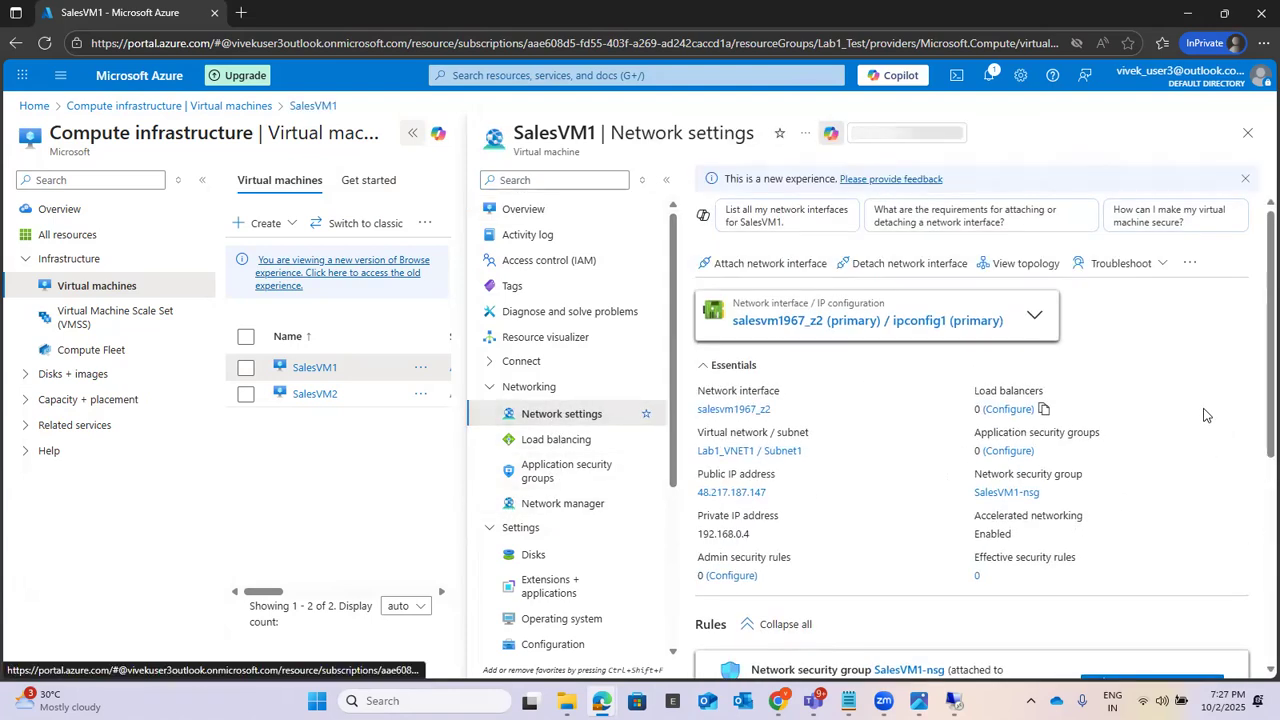
Step: Review the inbound port rules of SalesVM1-nsg and expand its outbound port rules
scroll(1204, 416, down, 4)
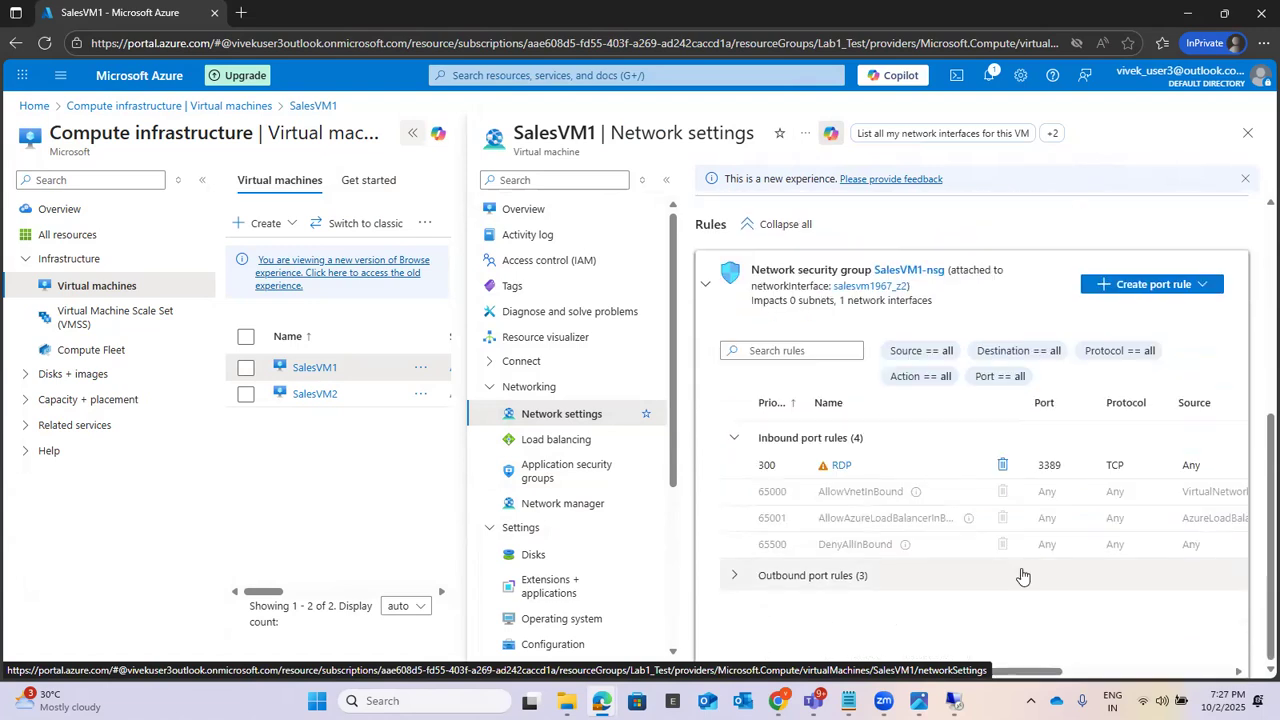
click(732, 578)
scroll(1163, 600, down, 1)
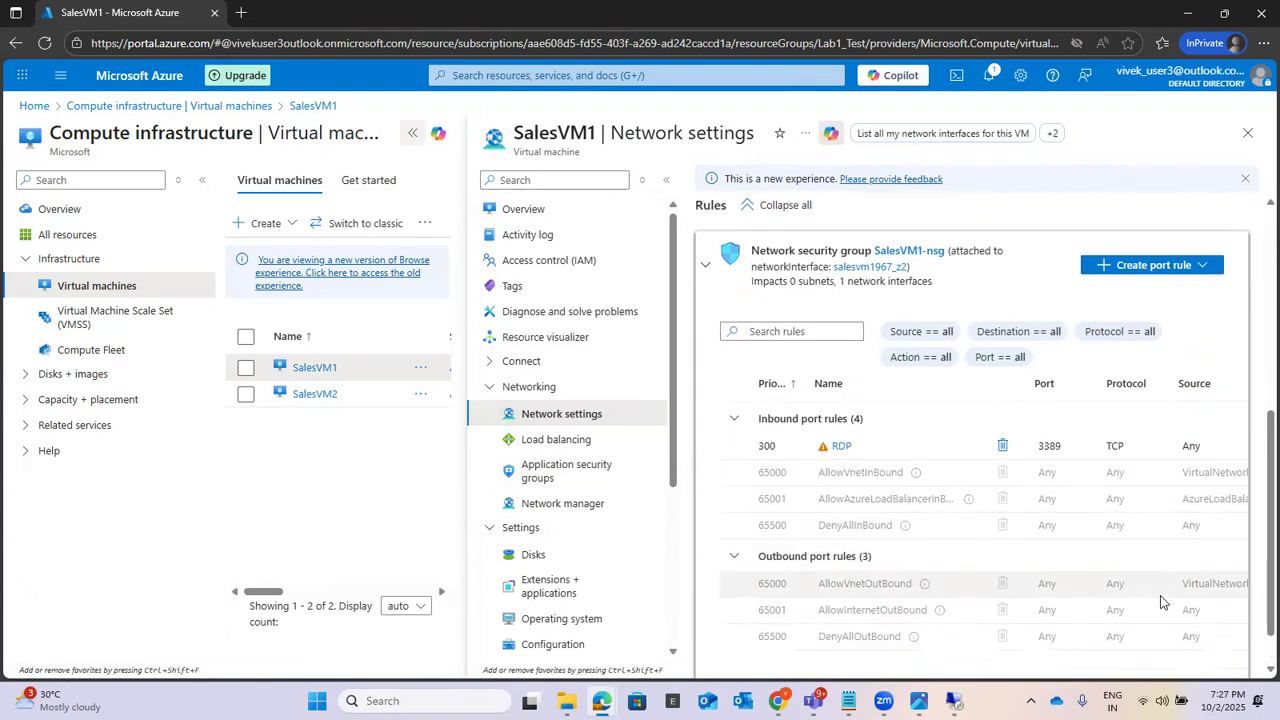
mouse_move(1030, 671)
mouse_down()
mouse_move(1133, 670)
mouse_move(1040, 670)
mouse_up()
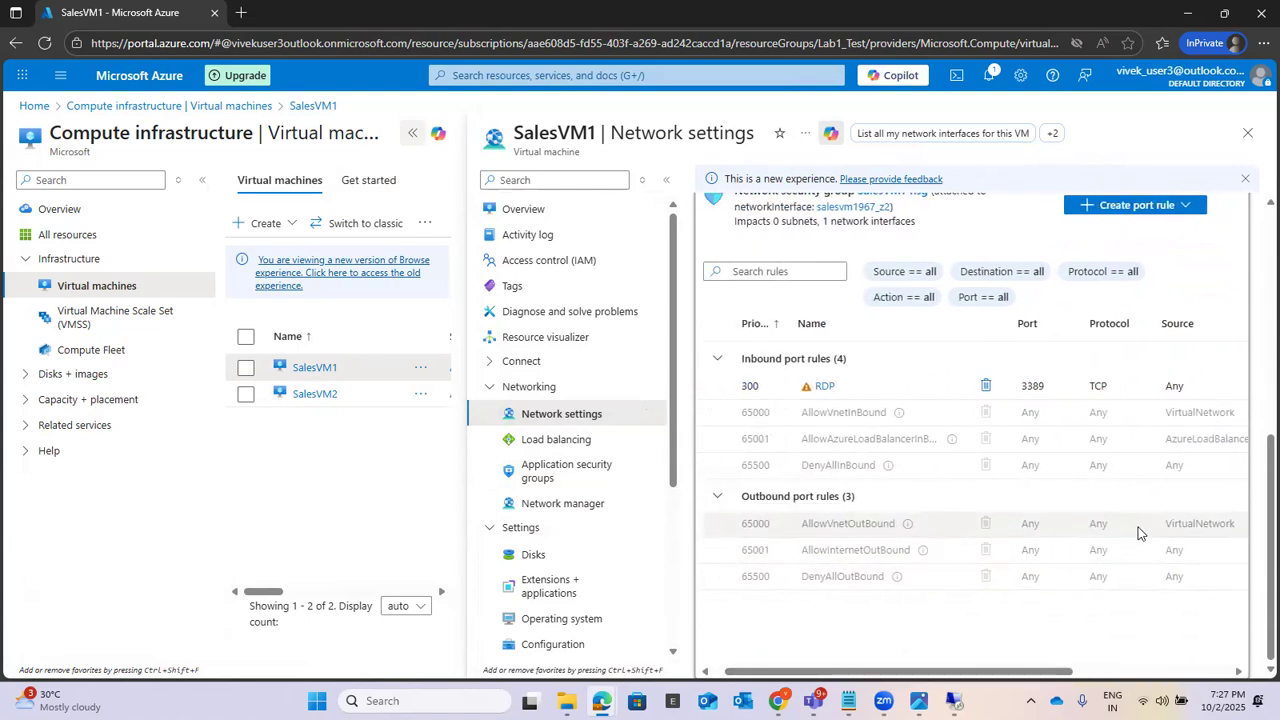
Step: Add an outbound rule named ICmp1 to SalesVM1-nsg that allows ICMPv4 with priority 310
scroll(1150, 480, up, 1)
click(1185, 288)
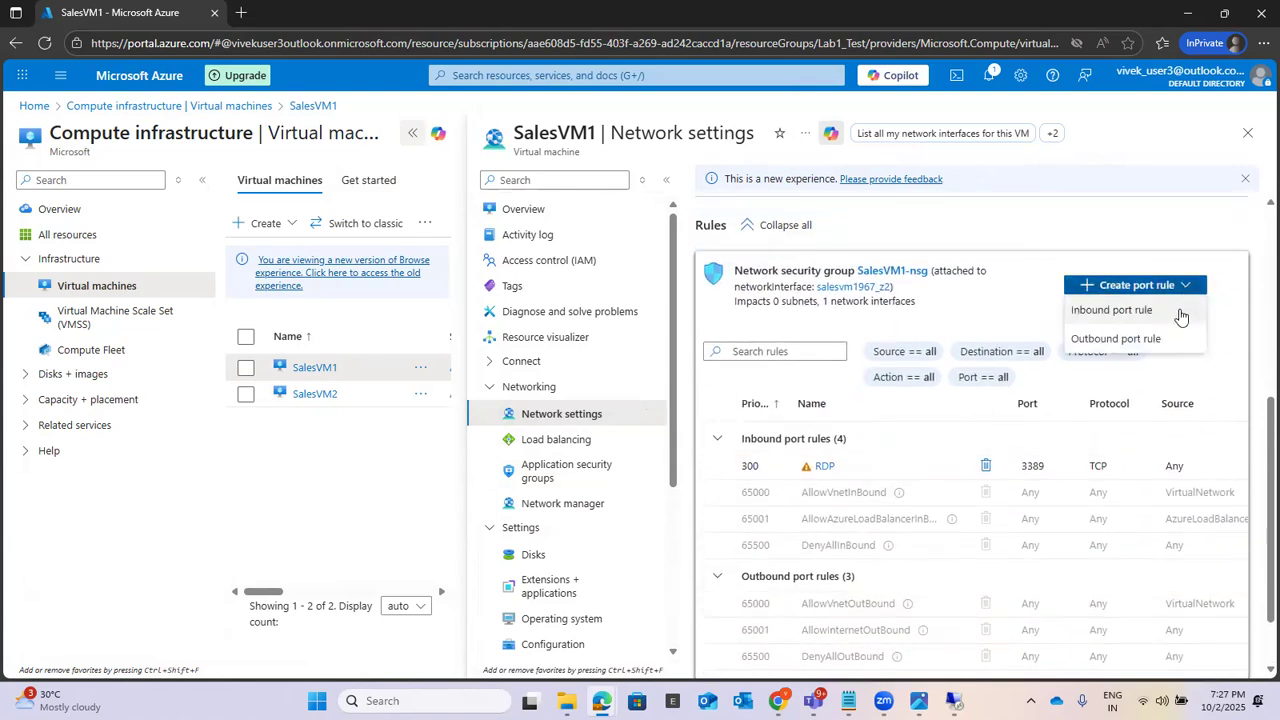
click(1173, 339)
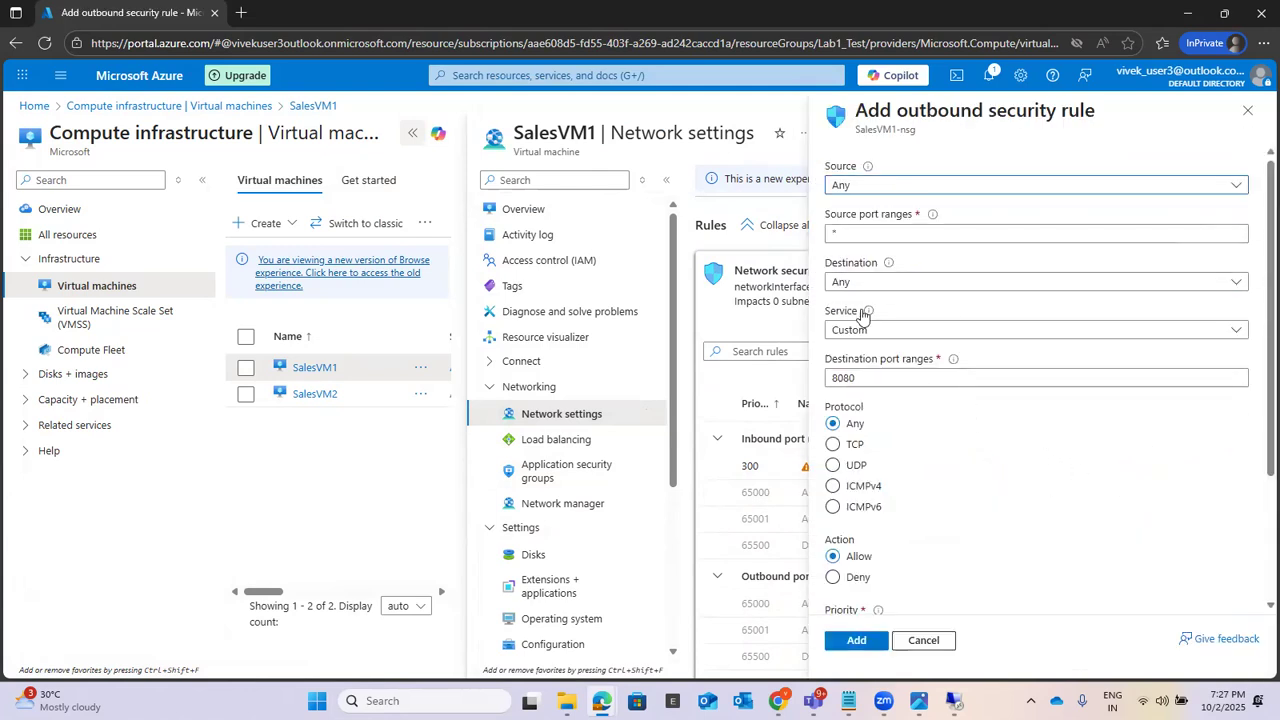
click(858, 487)
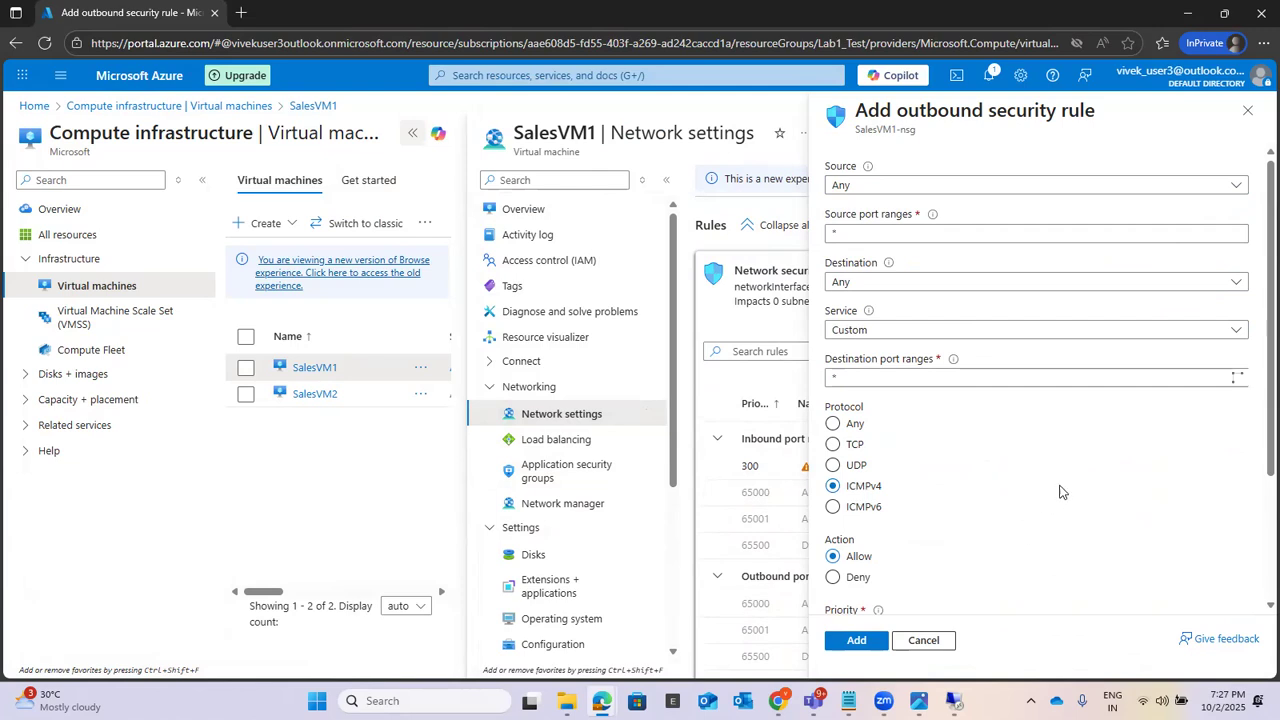
scroll(1062, 491, down, 3)
click(882, 517)
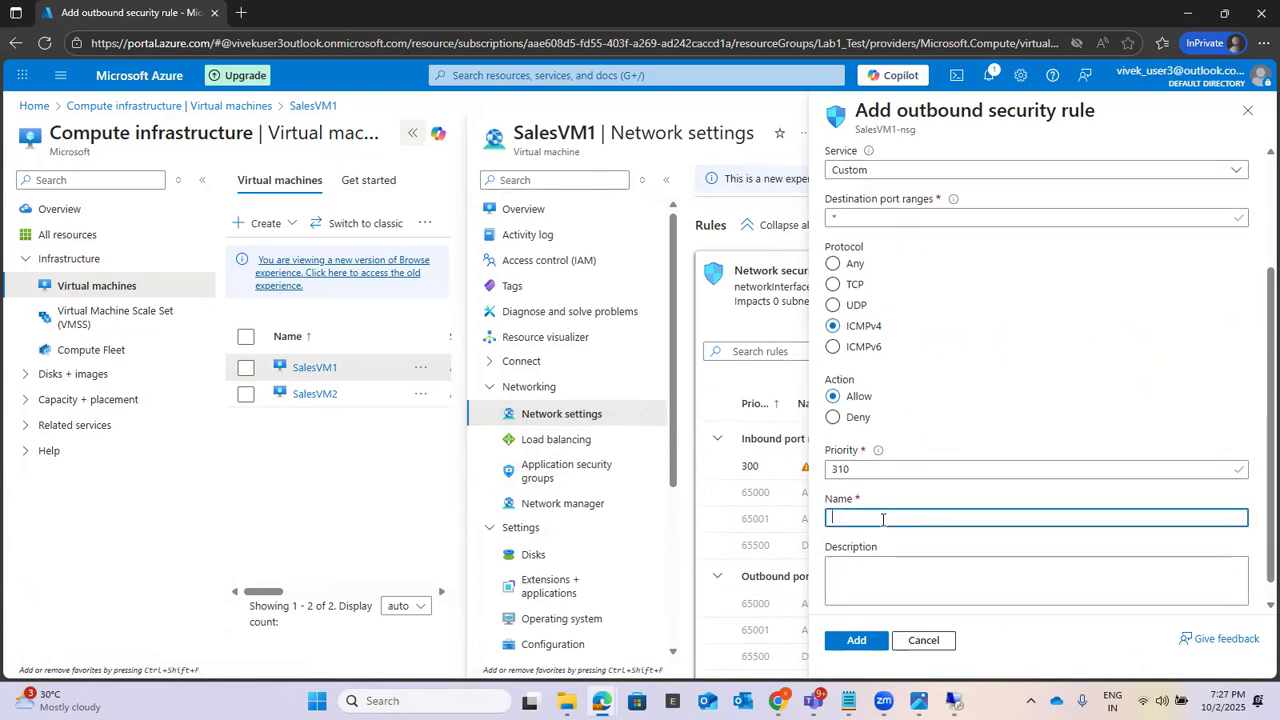
text(ICmp1)
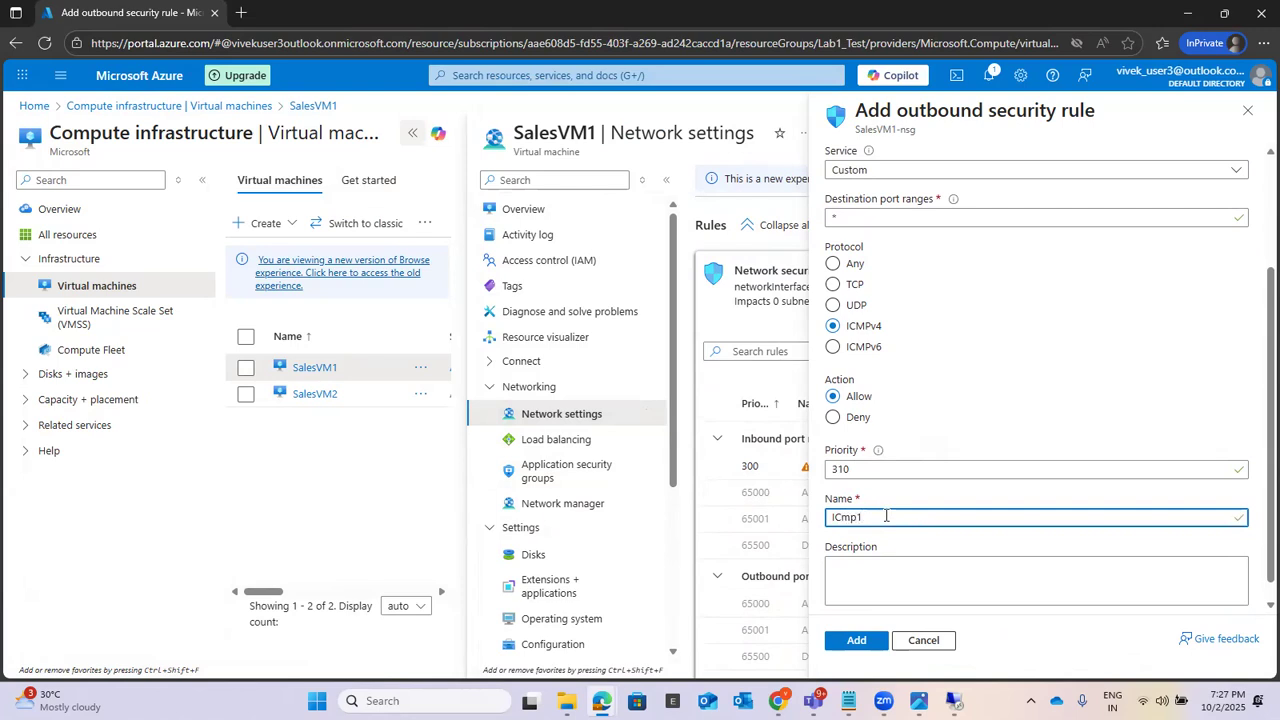
click(857, 643)
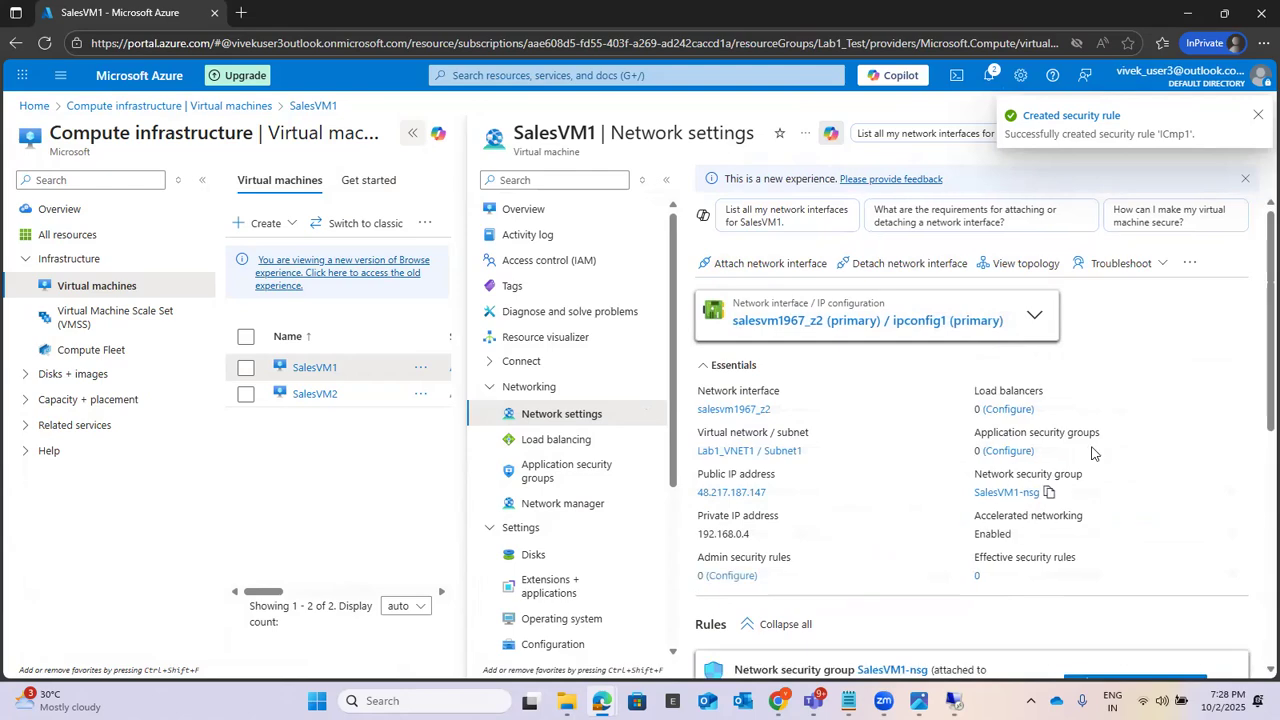
Step: Switch to the SalesVM1 remote desktop session, rerun the ping to 192.168.1.4, and stop it
click(955, 700)
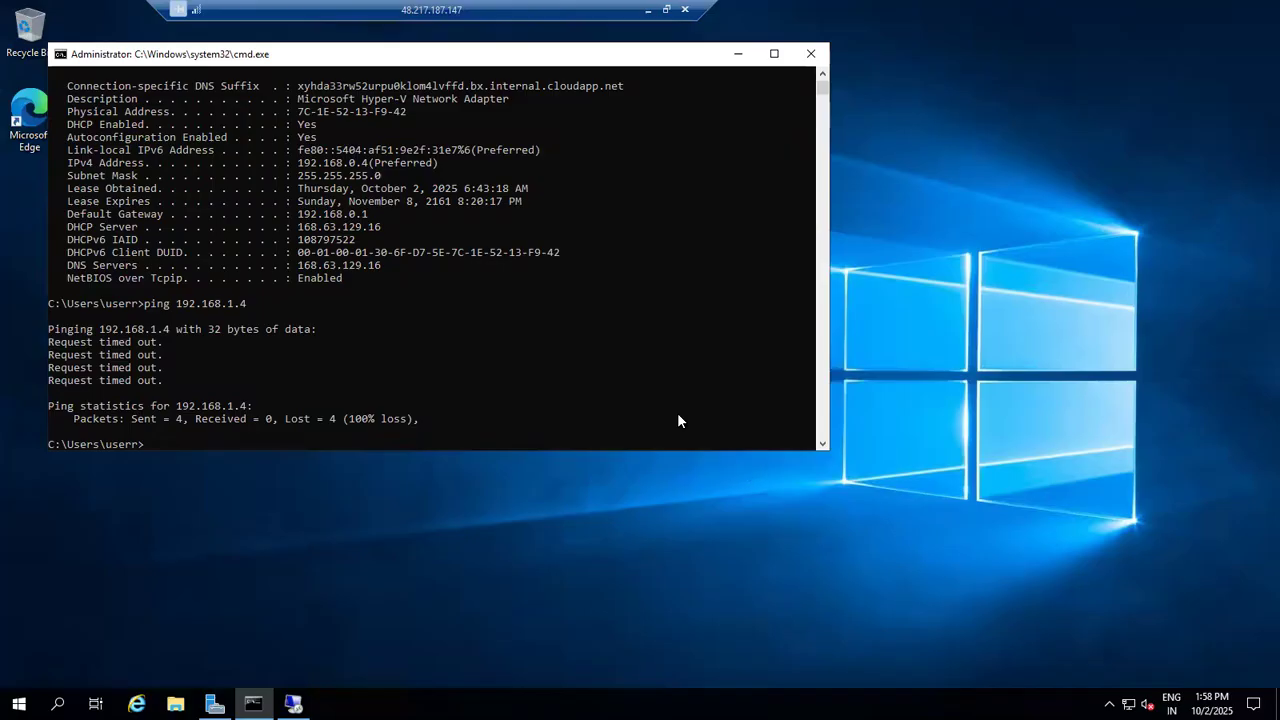
click(545, 419)
key(Up)
key(Return)
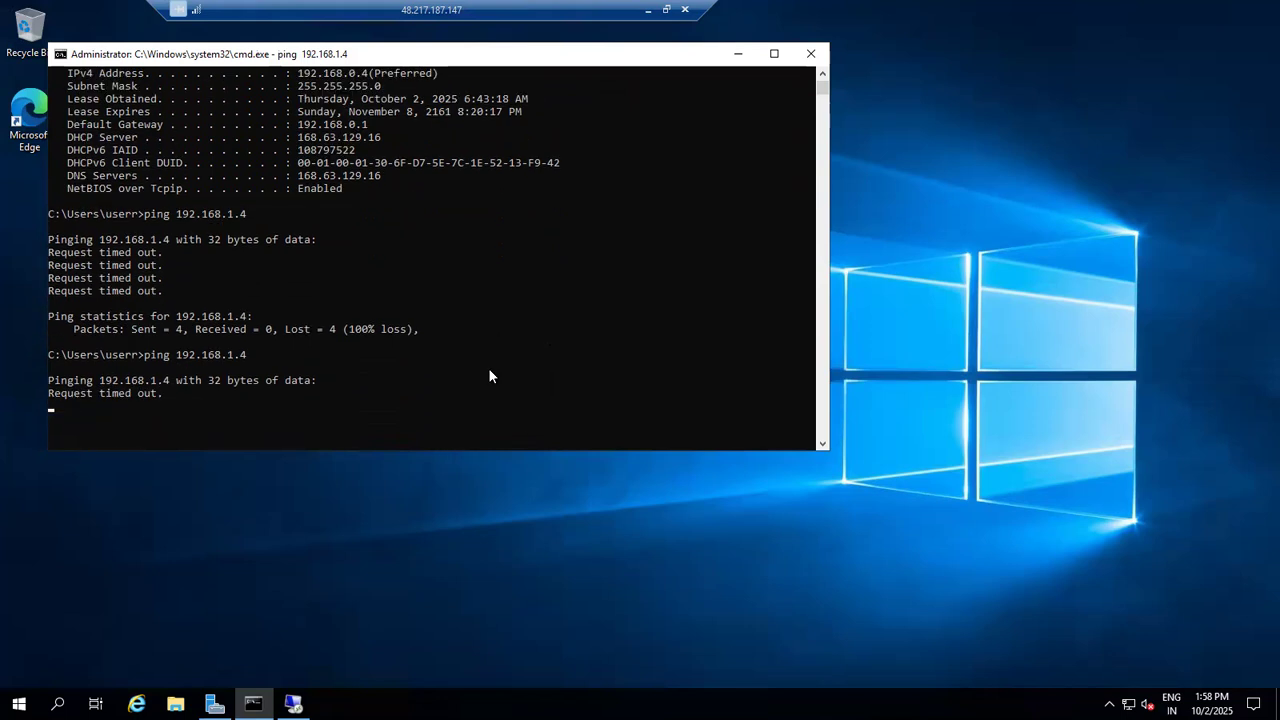
key(ctrl+c)
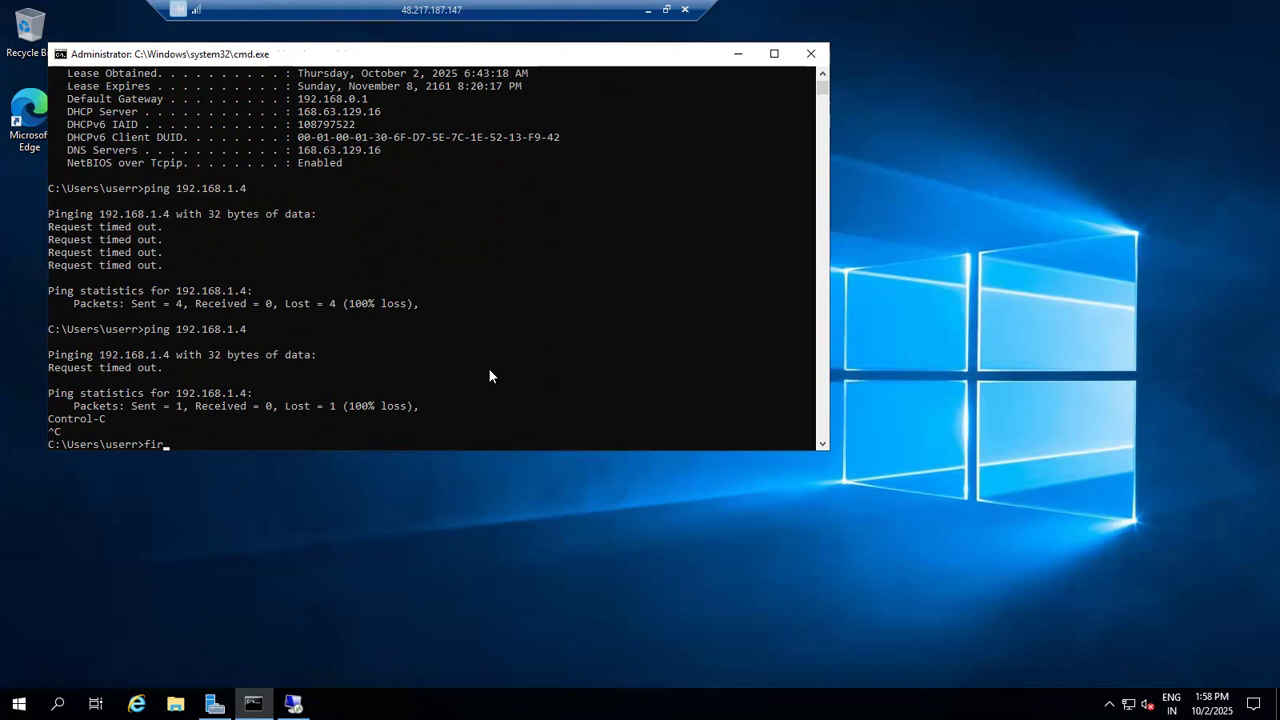
Step: Open Windows Defender Firewall on SalesVM1 with firewall.cpl and check the outbound rules in its advanced settings
text(firewall.cpl)
key(Return)
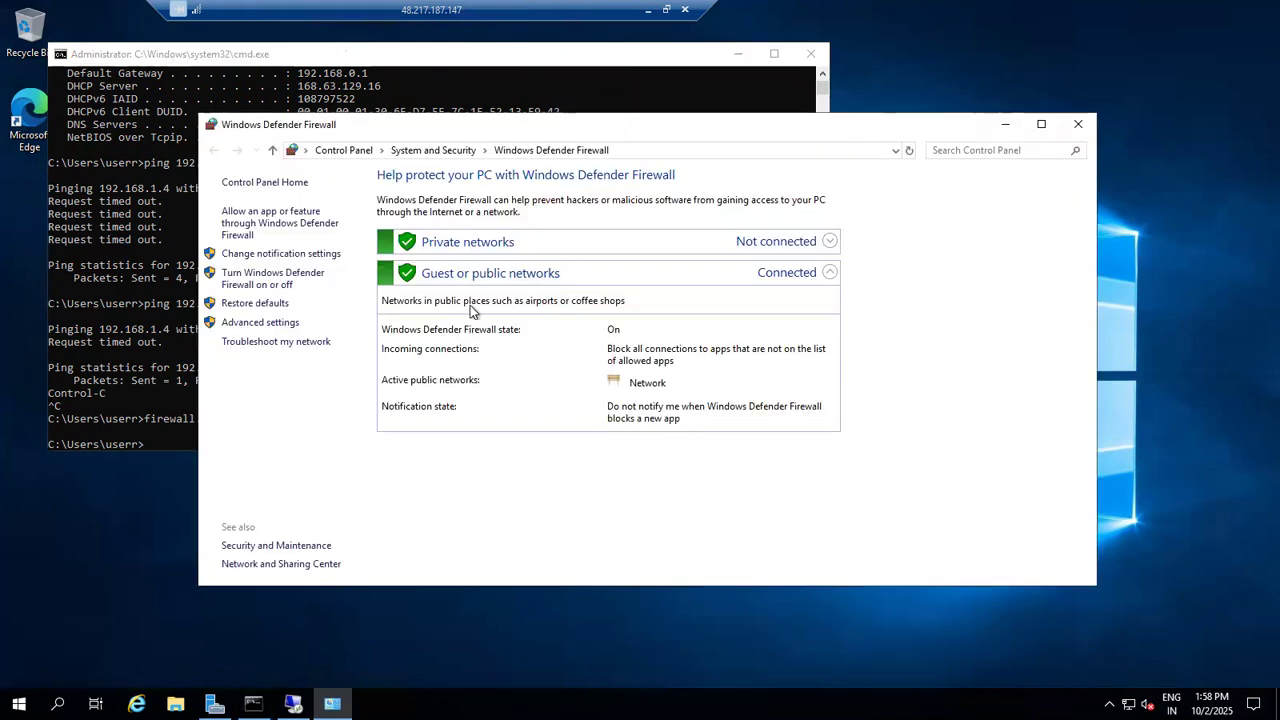
click(281, 326)
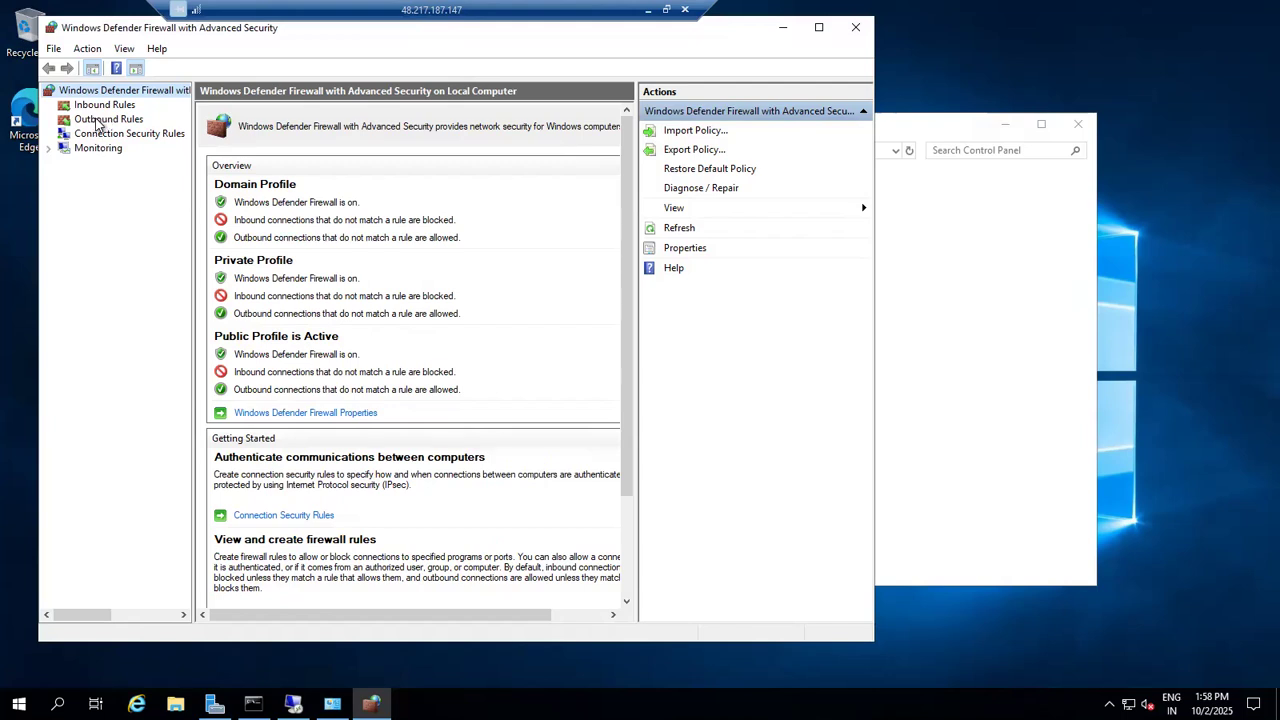
click(819, 27)
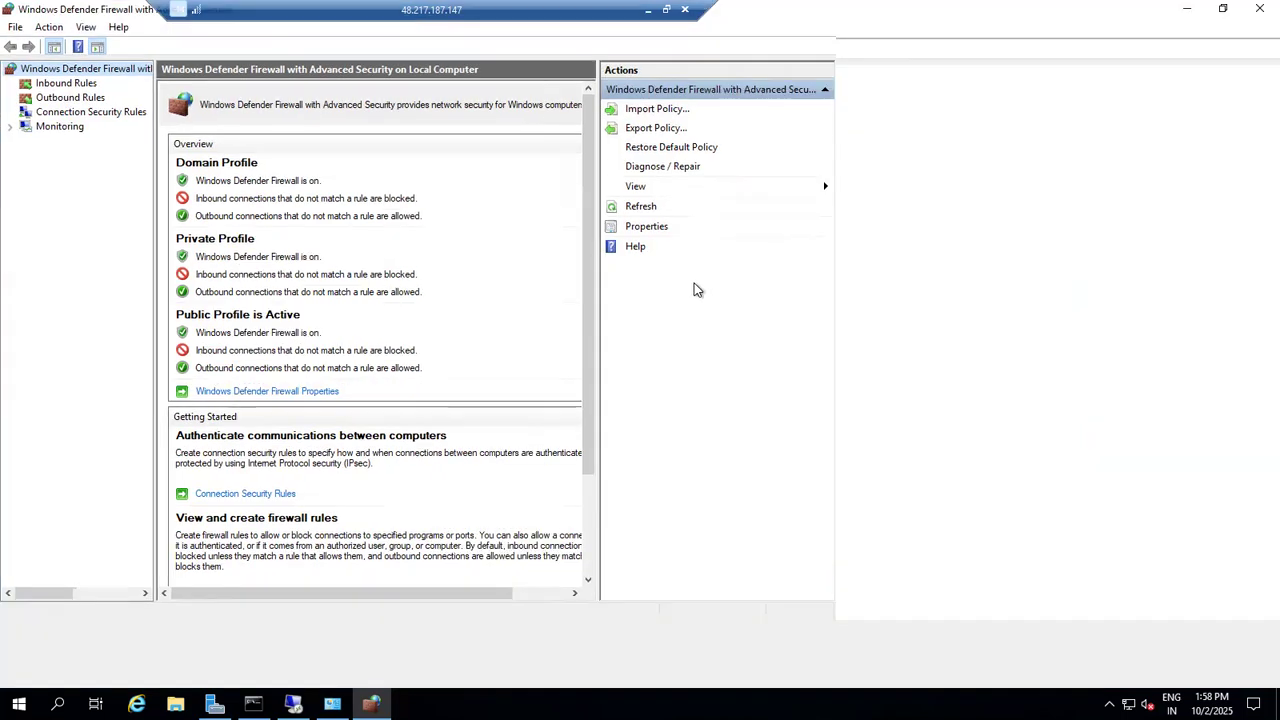
click(70, 98)
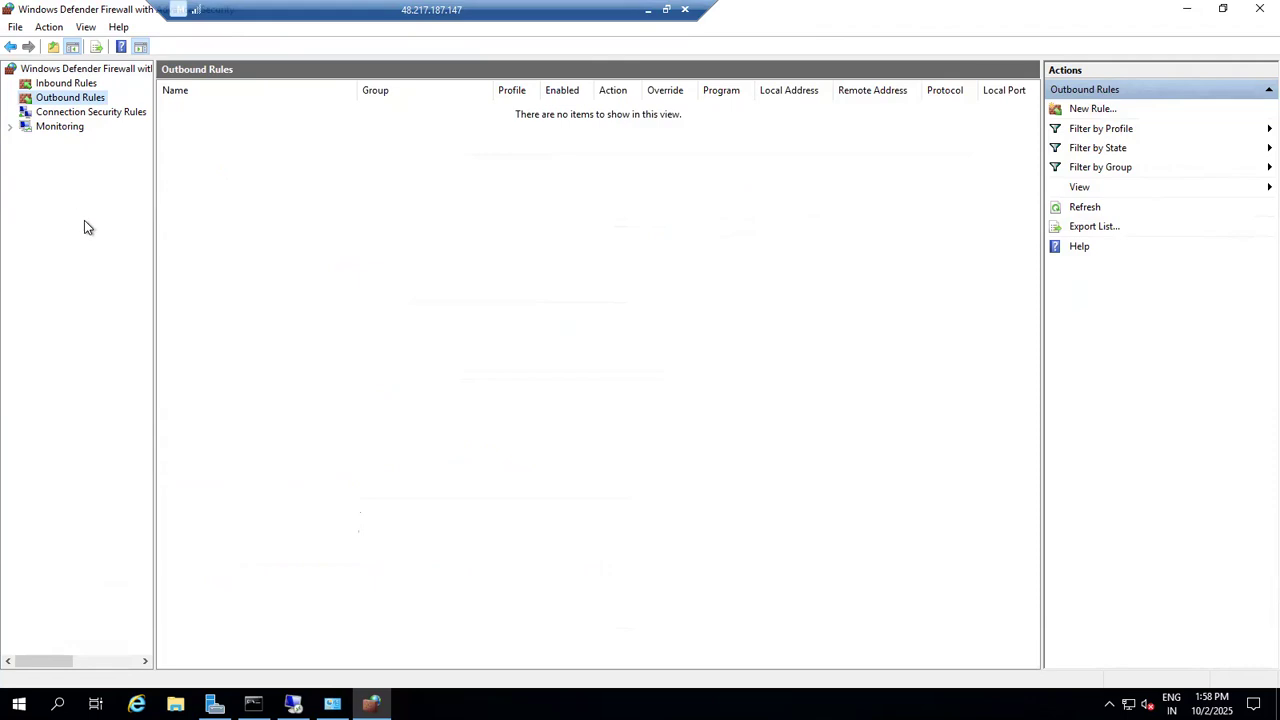
click(1256, 9)
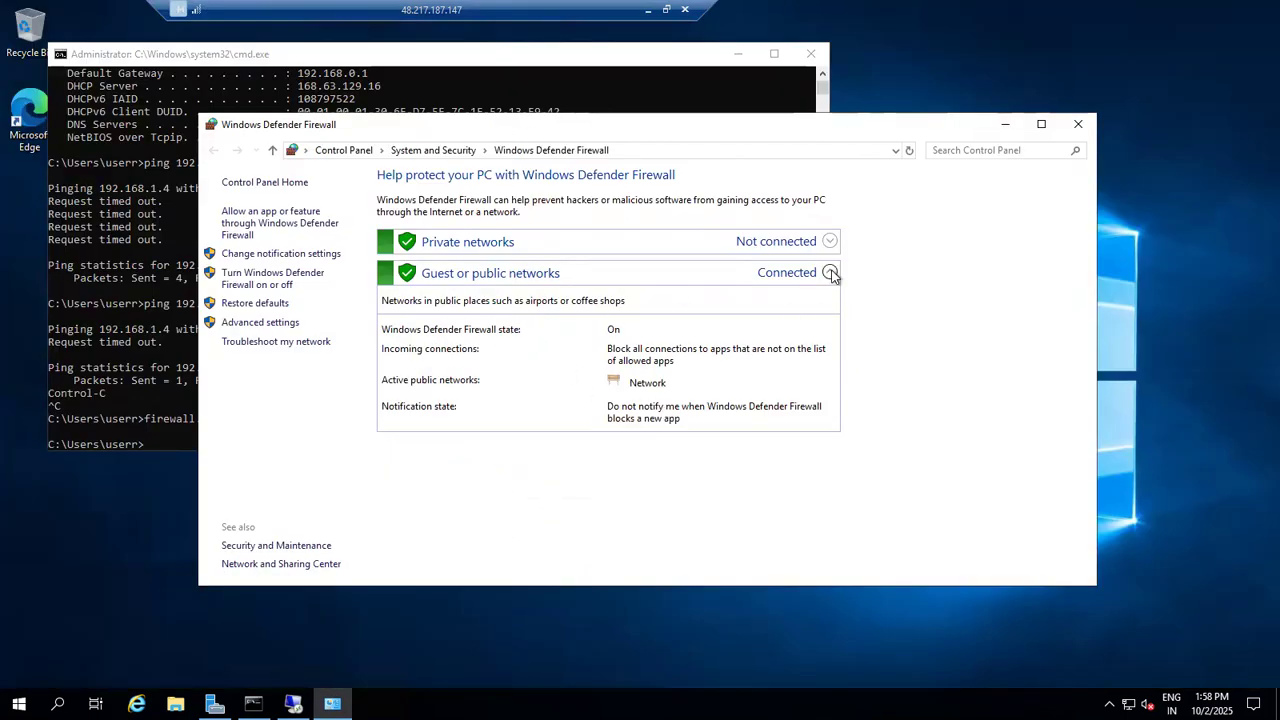
Step: Turn off Windows Defender Firewall for private and public networks on SalesVM1 and minimize the firewall window
click(829, 274)
click(649, 272)
click(304, 276)
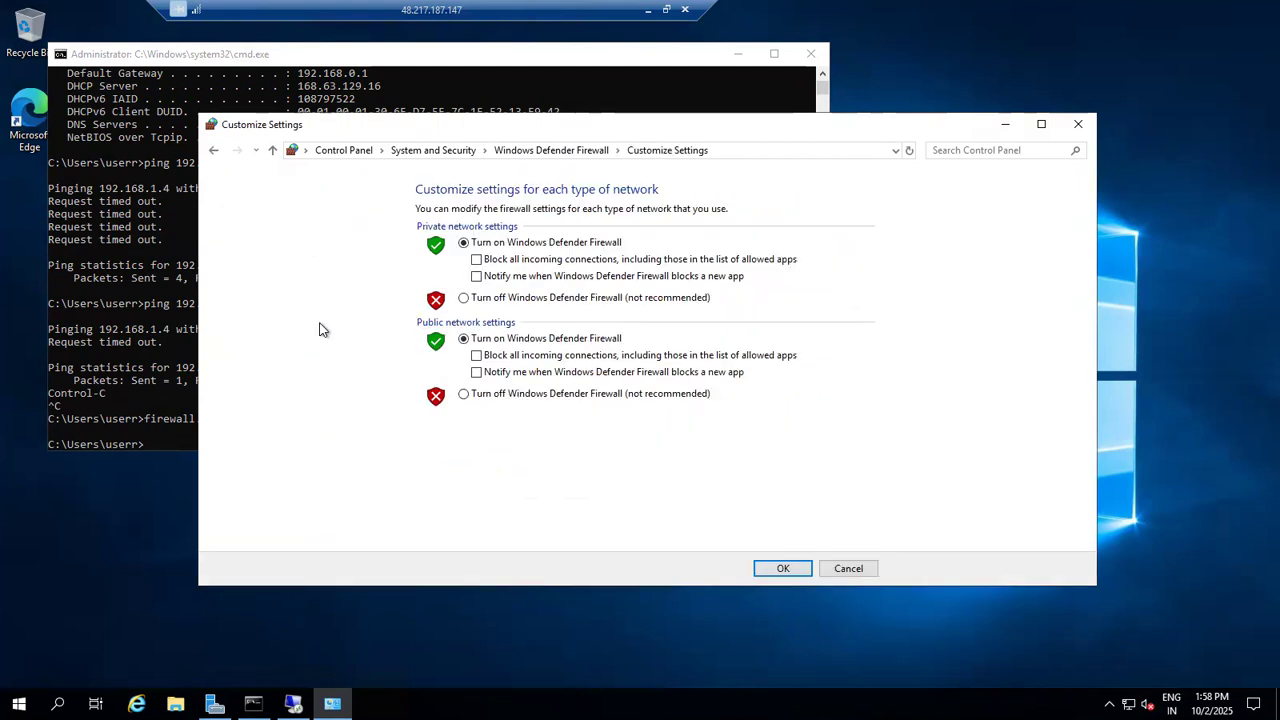
click(464, 298)
click(470, 394)
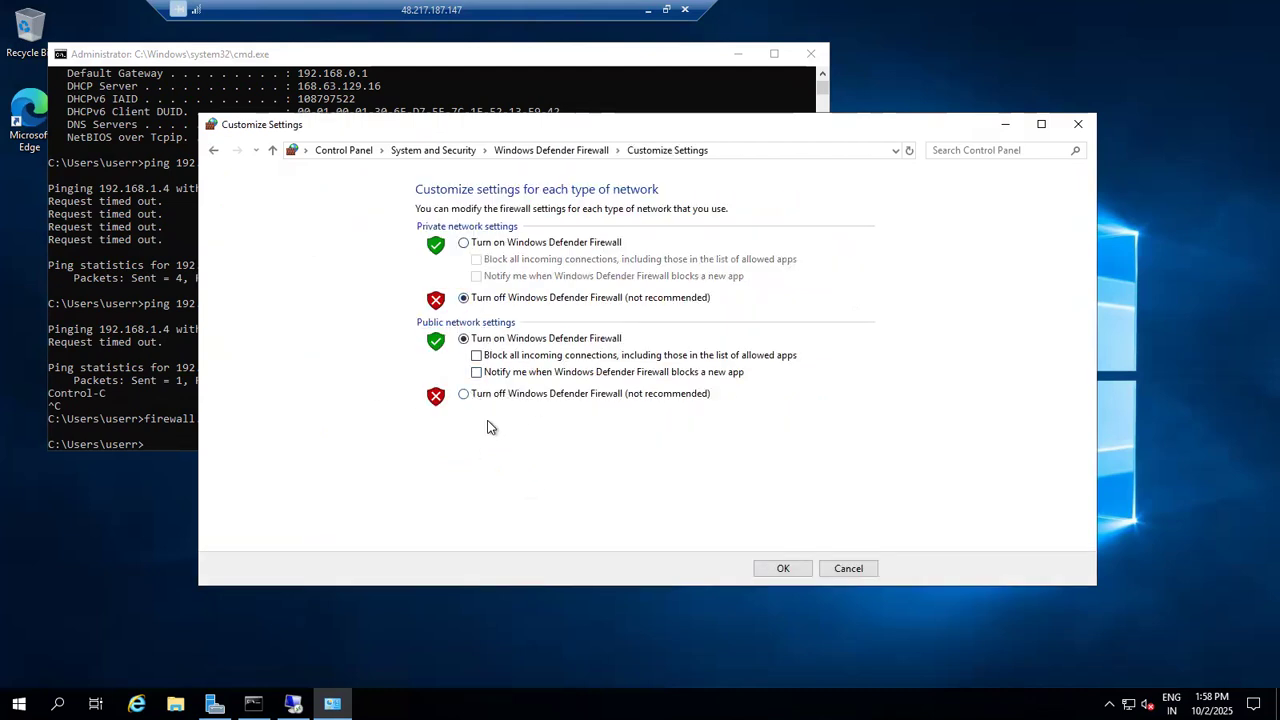
click(761, 567)
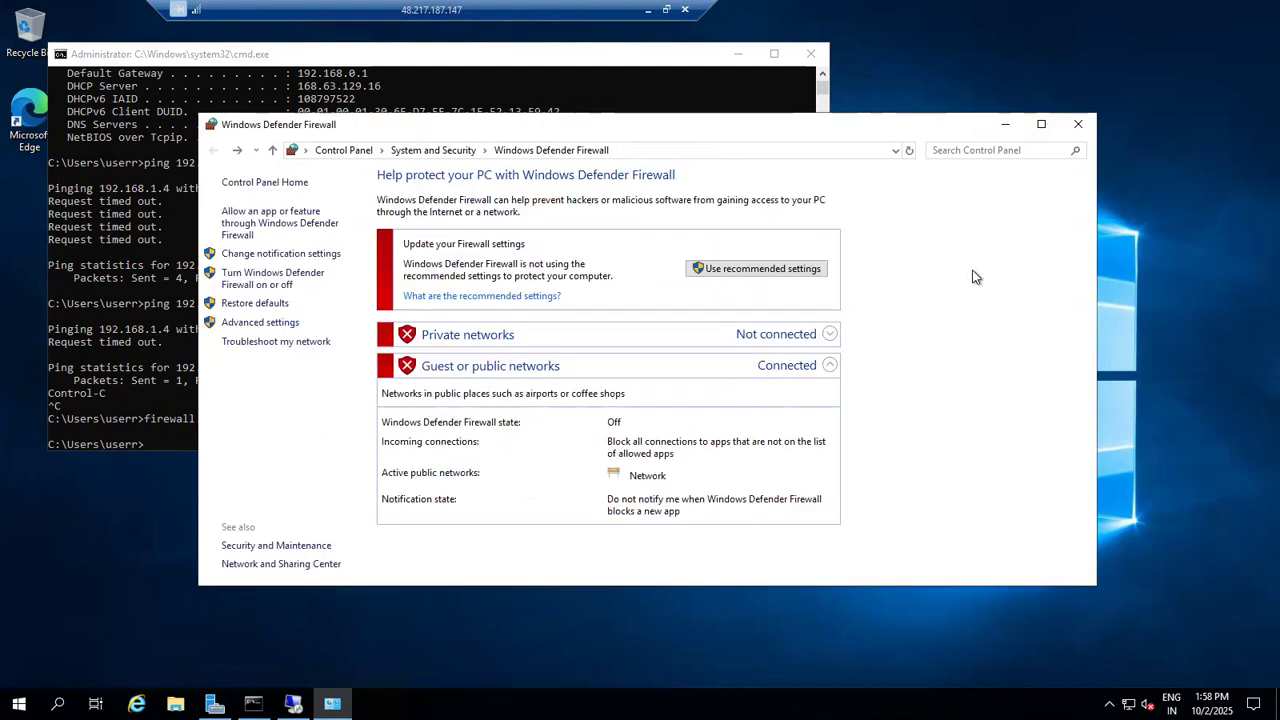
click(1006, 124)
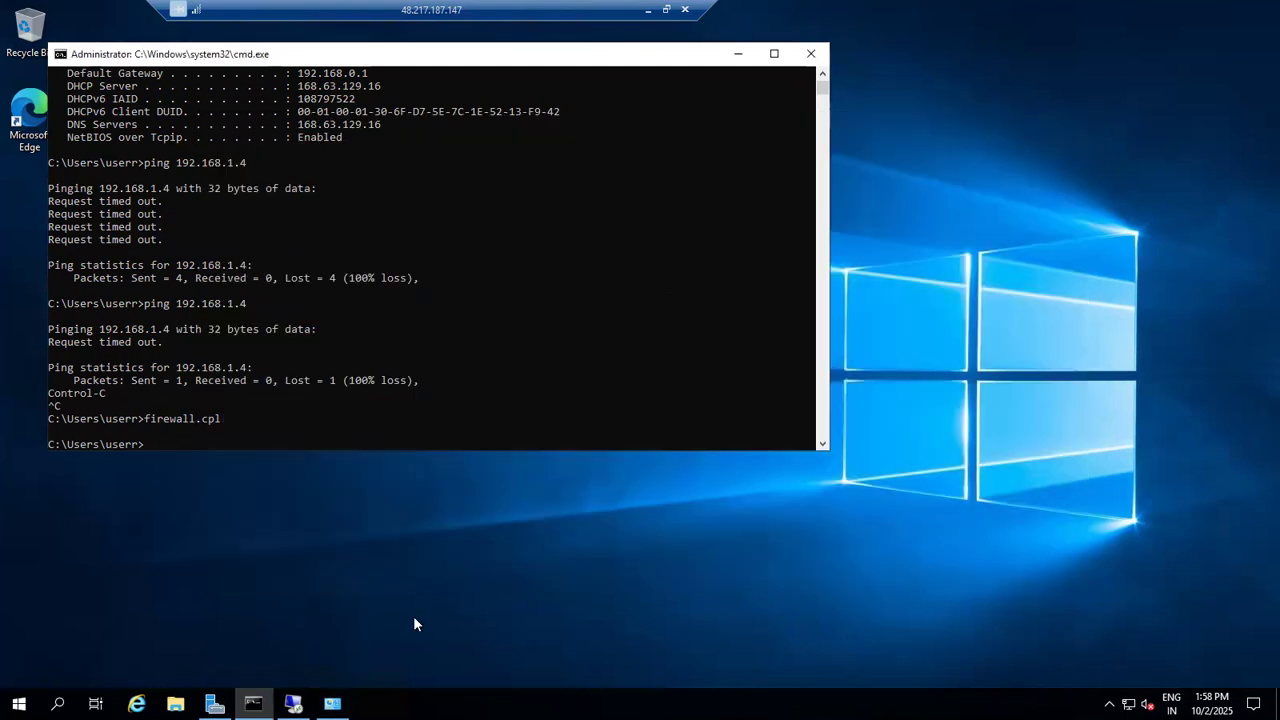
Step: Switch to the nested 192.168.1.4 remote desktop session and run firewall.cpl to open Windows Defender Firewall
mouse_move(333, 704)
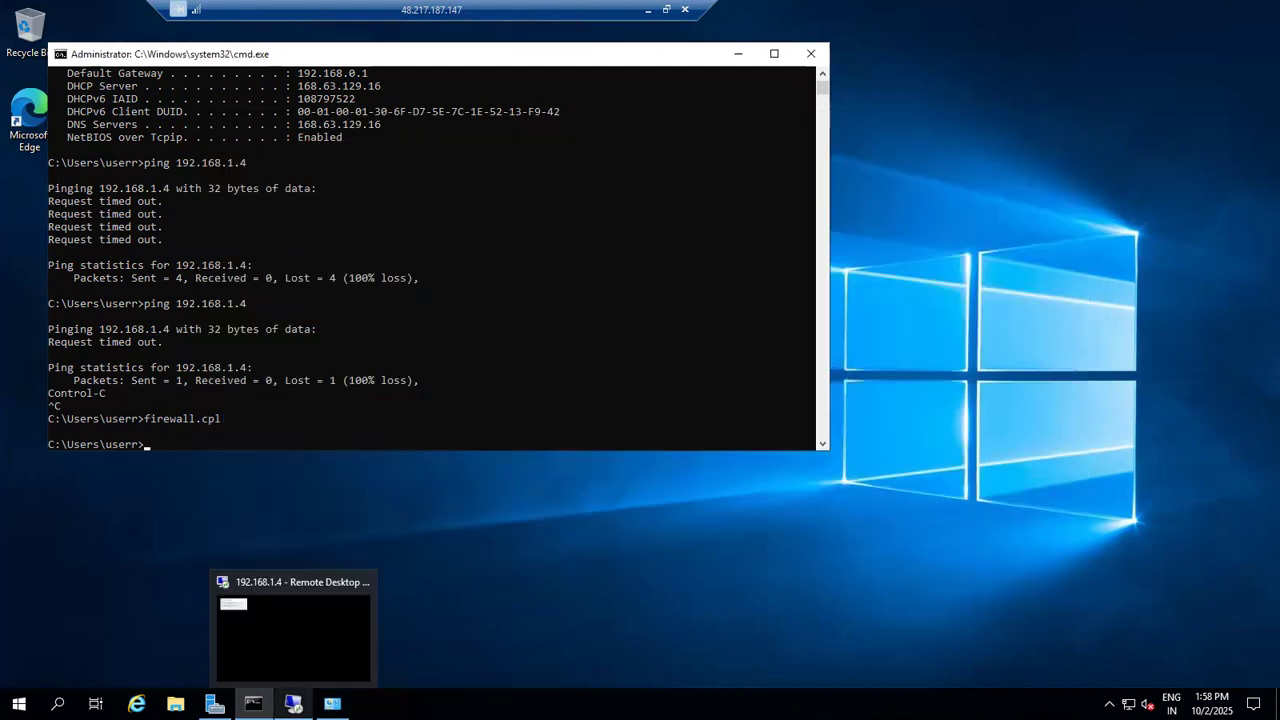
click(311, 643)
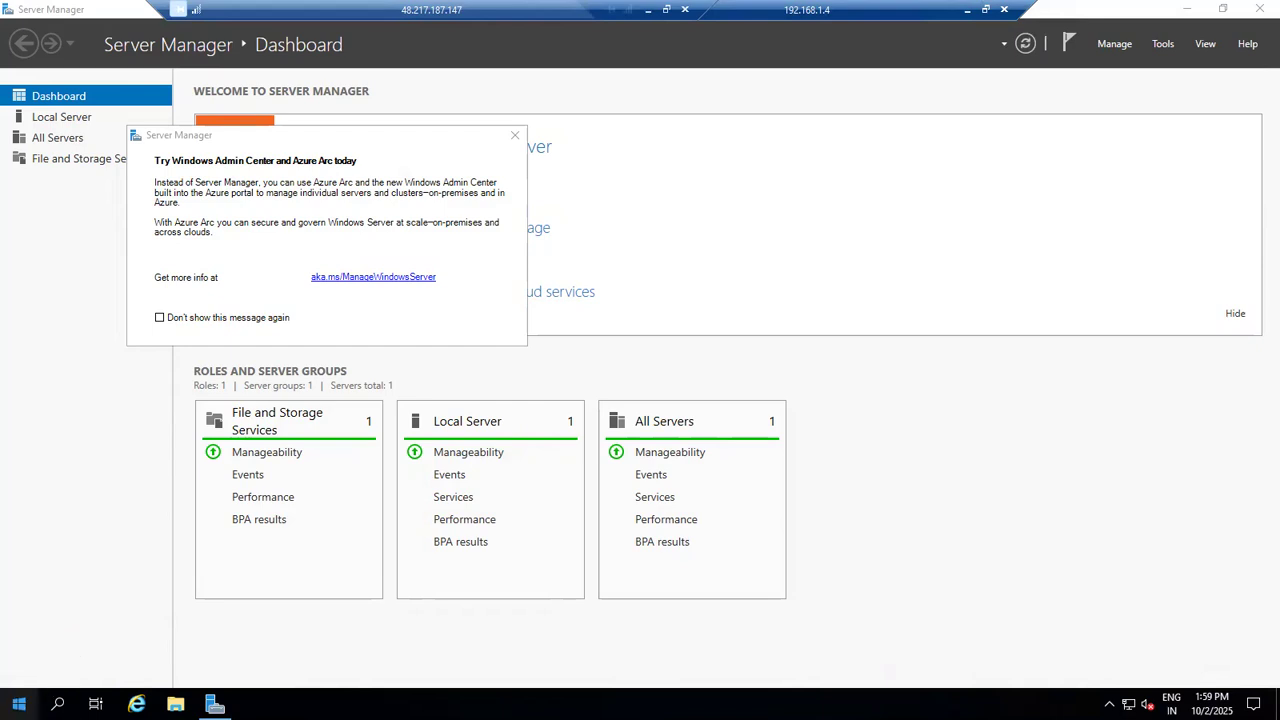
right_click(18, 704)
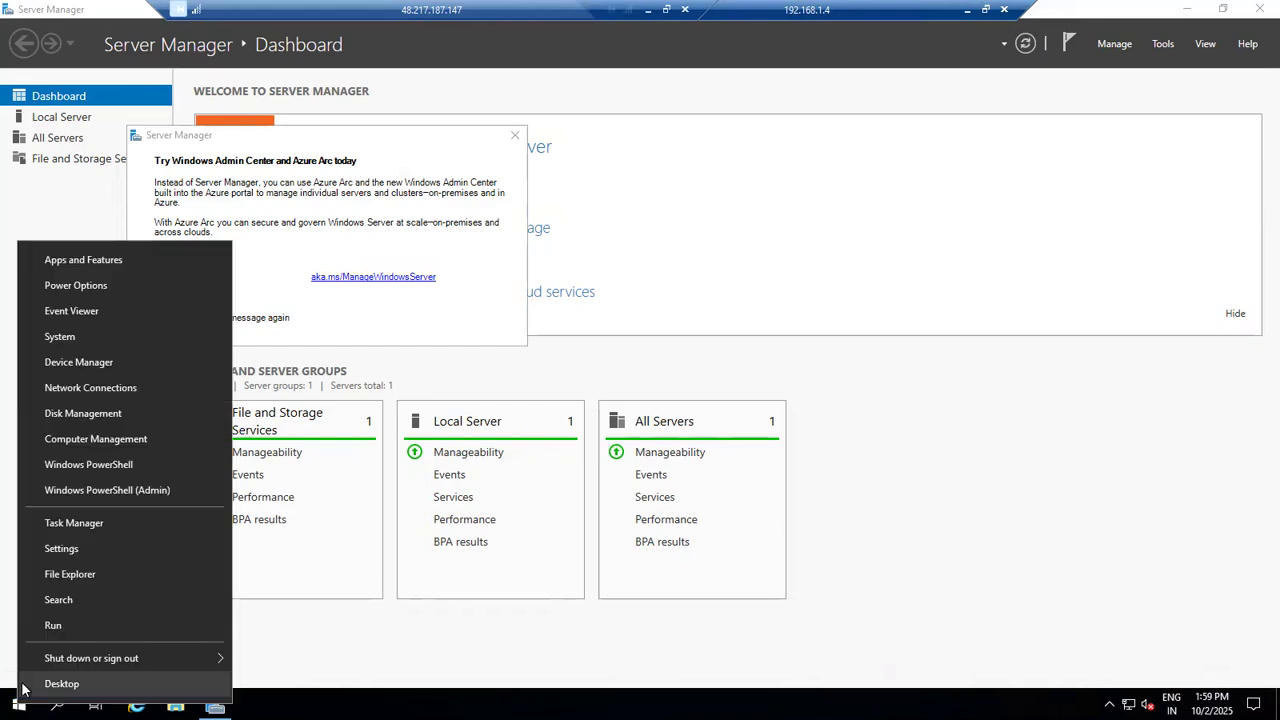
click(53, 625)
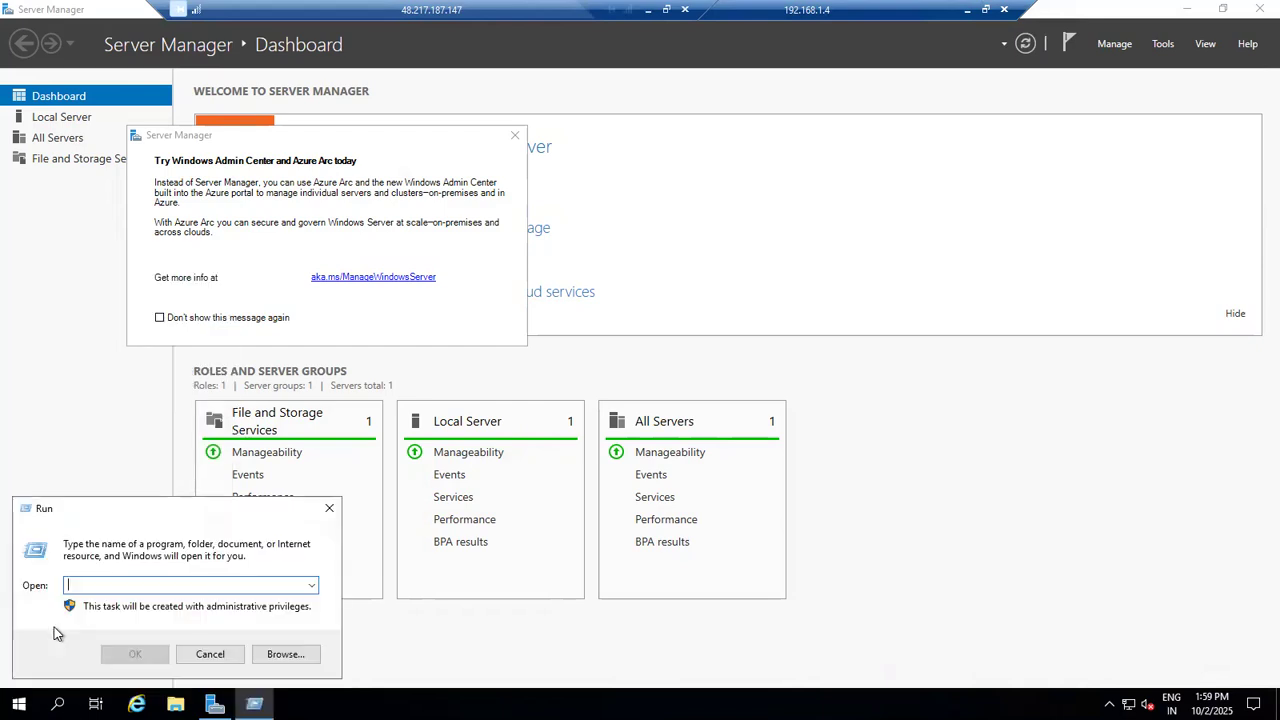
text(firewa)
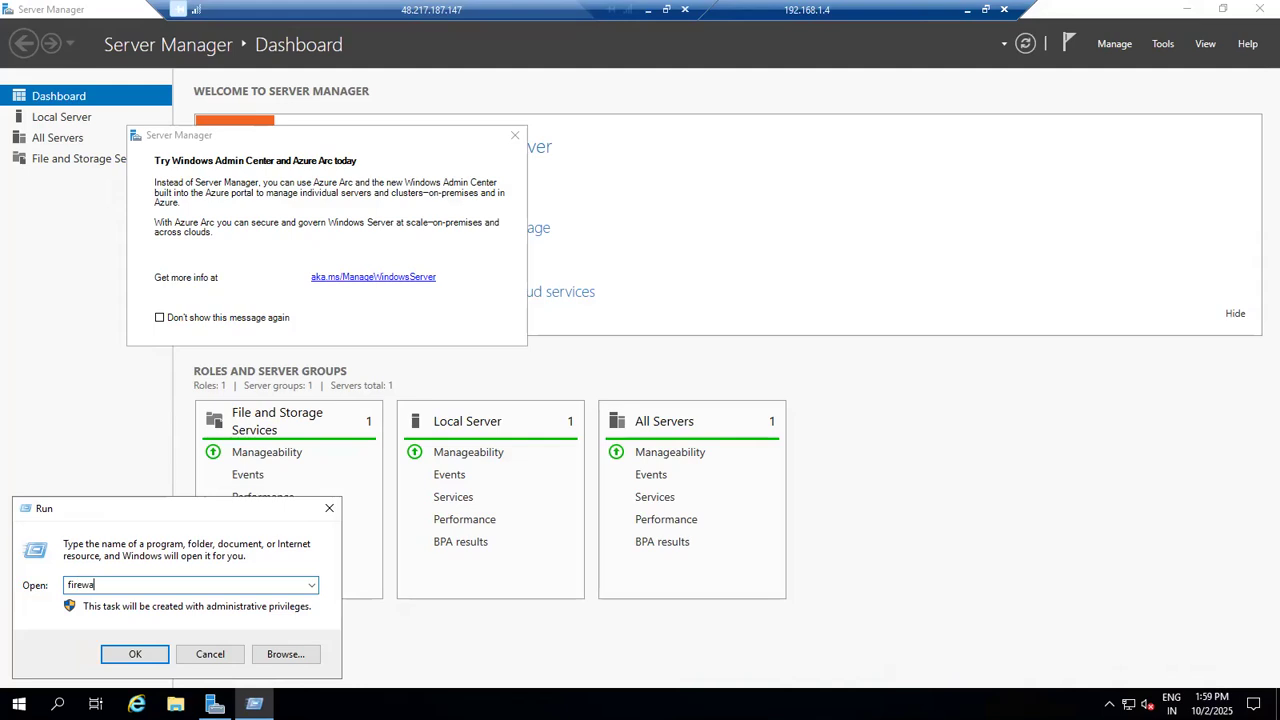
text(ll.cpl)
key(Return)
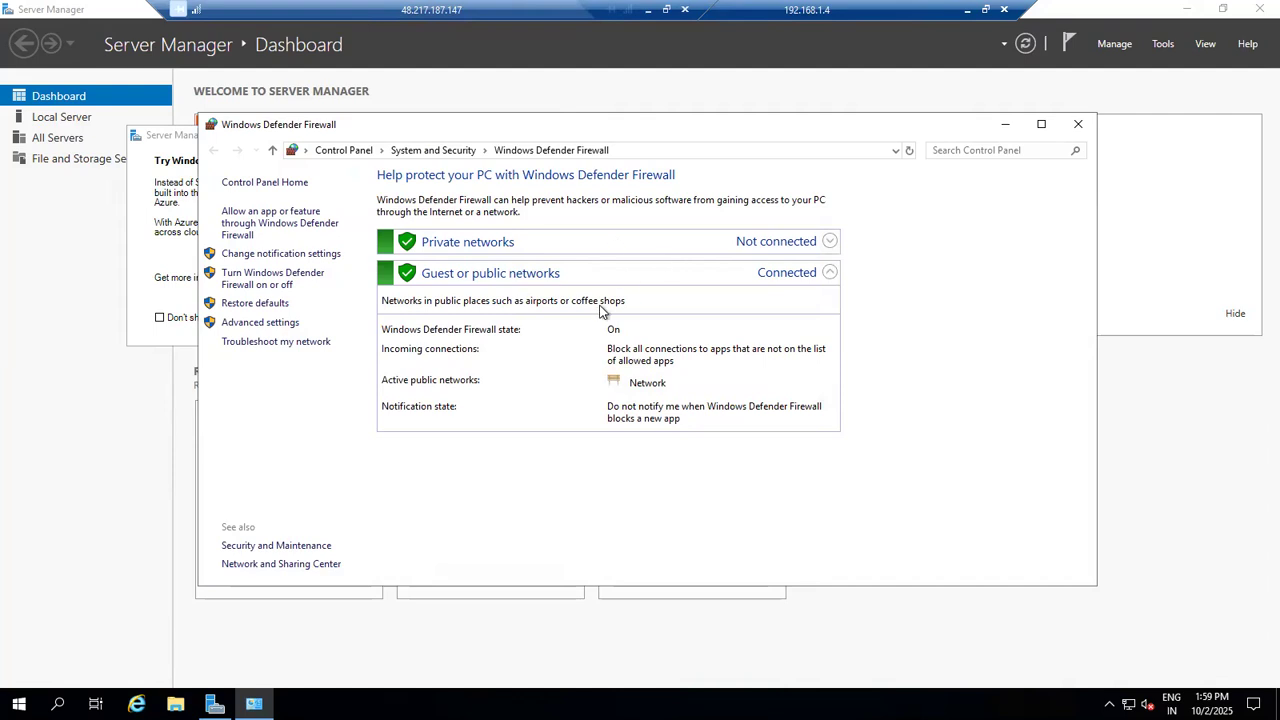
Step: Turn off Windows Defender Firewall for private and public networks on SalesVM2, and minimize its windows and remote session
click(270, 280)
click(463, 394)
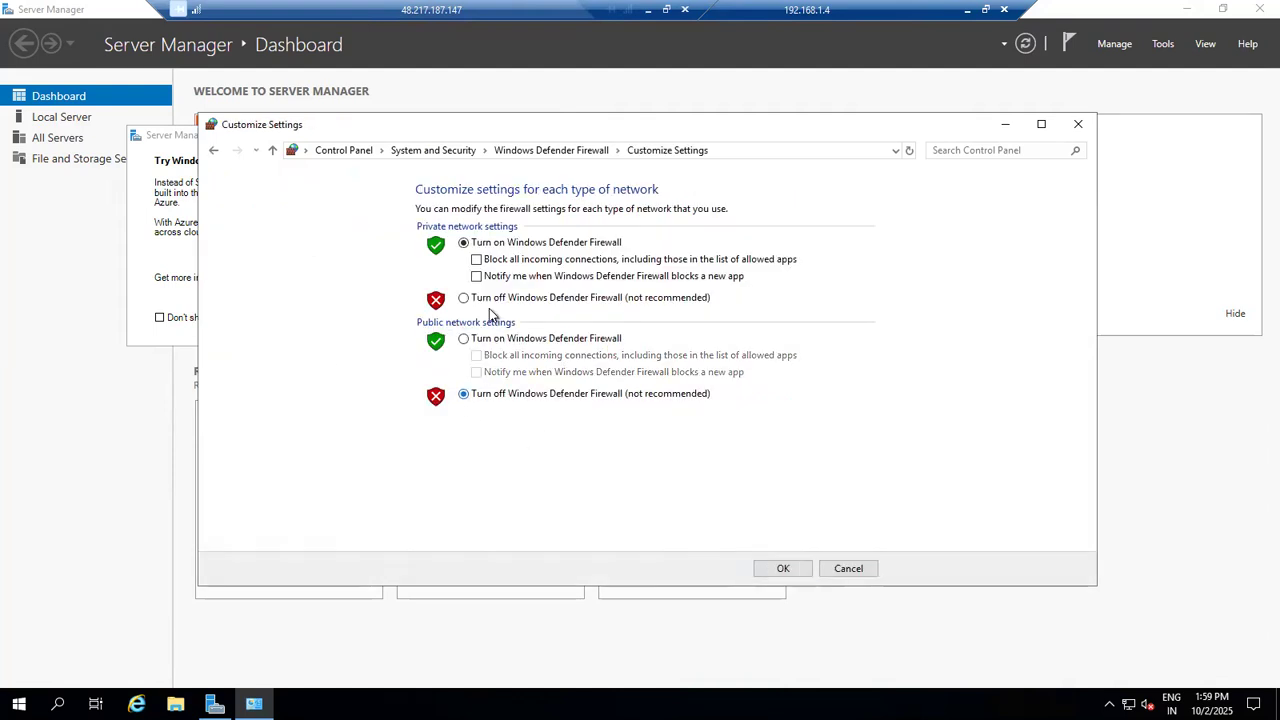
click(764, 568)
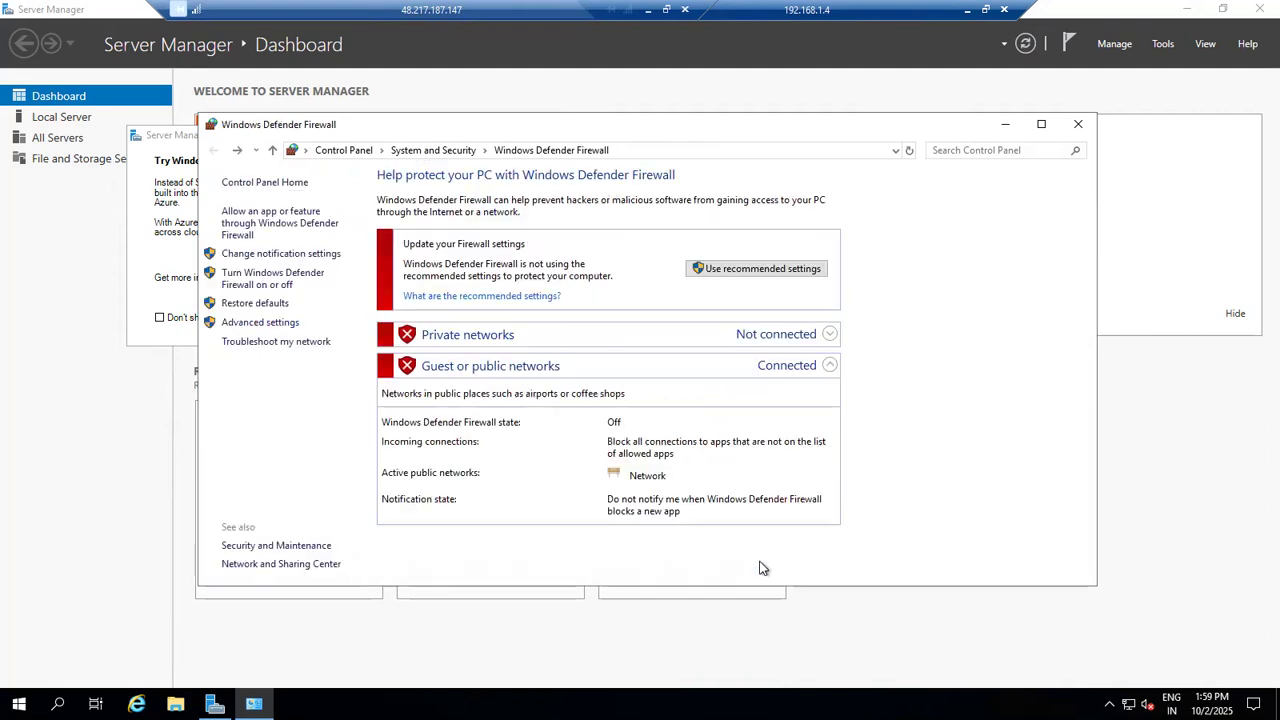
click(1007, 126)
click(1187, 9)
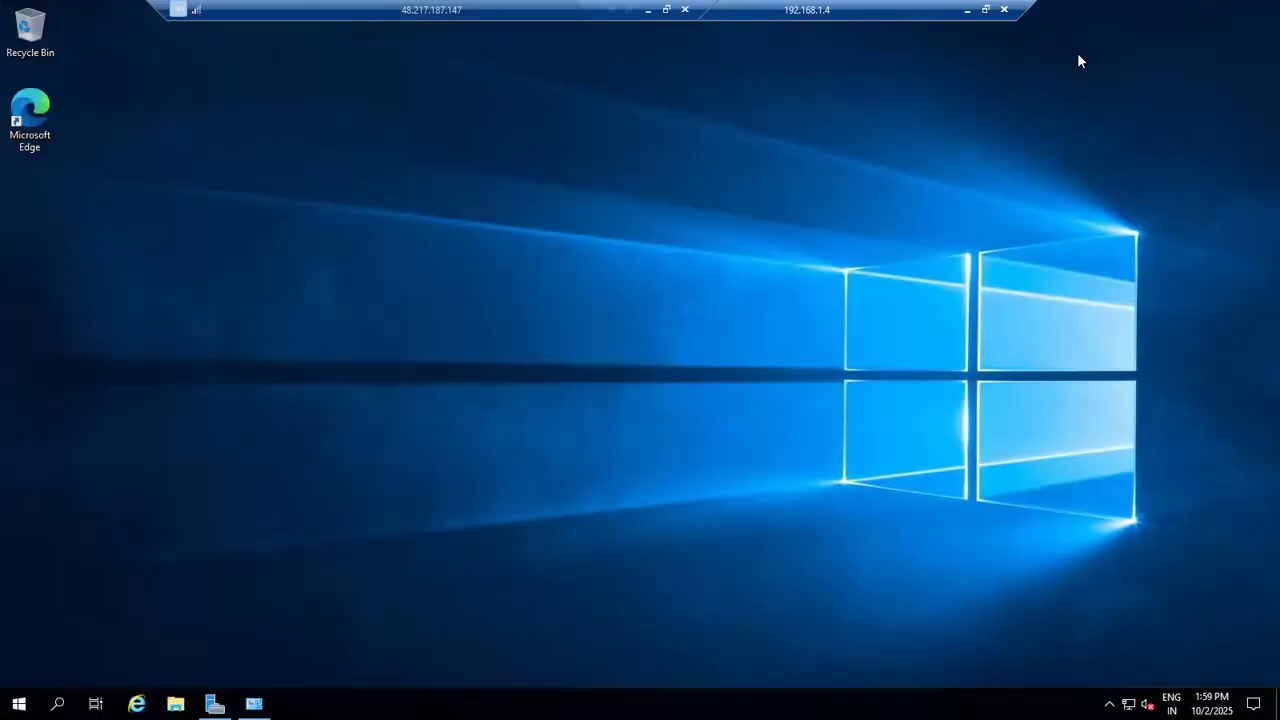
click(966, 9)
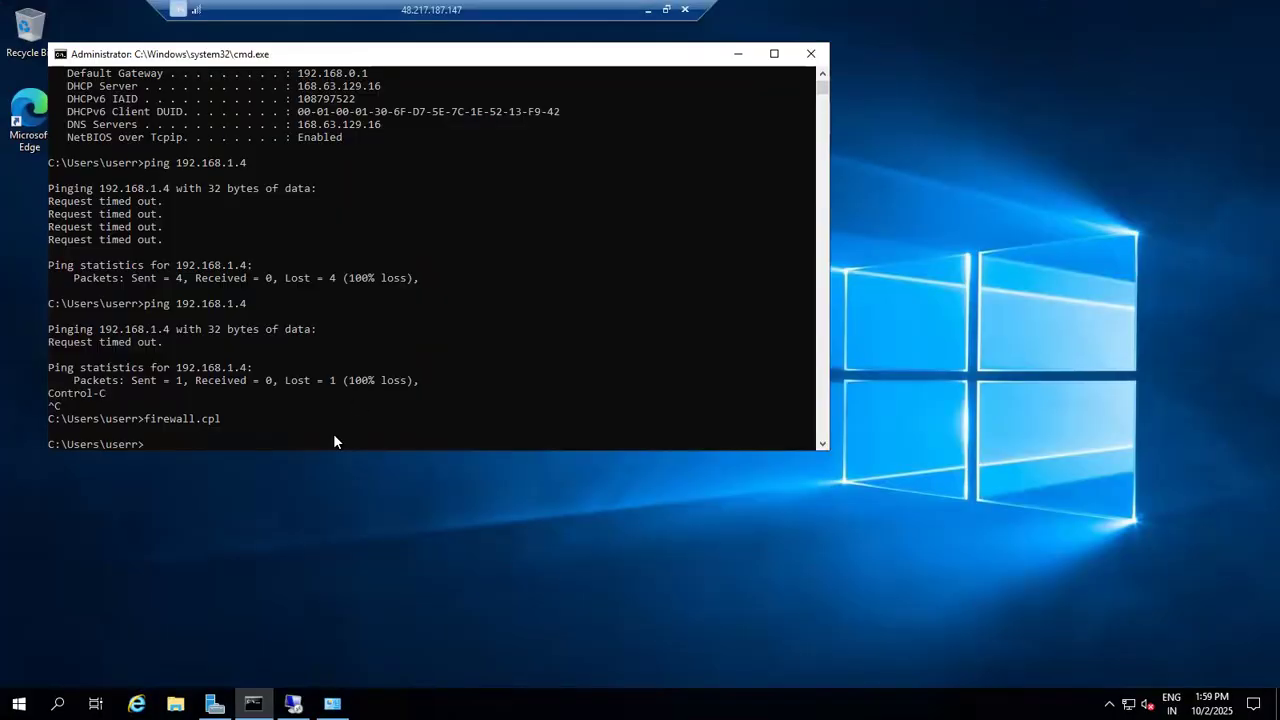
Step: Ping 192.168.1.4 again from SalesVM1's command prompt, and display its full network configuration with ipconfig /all
key(Up)
key(Up)
key(Return)
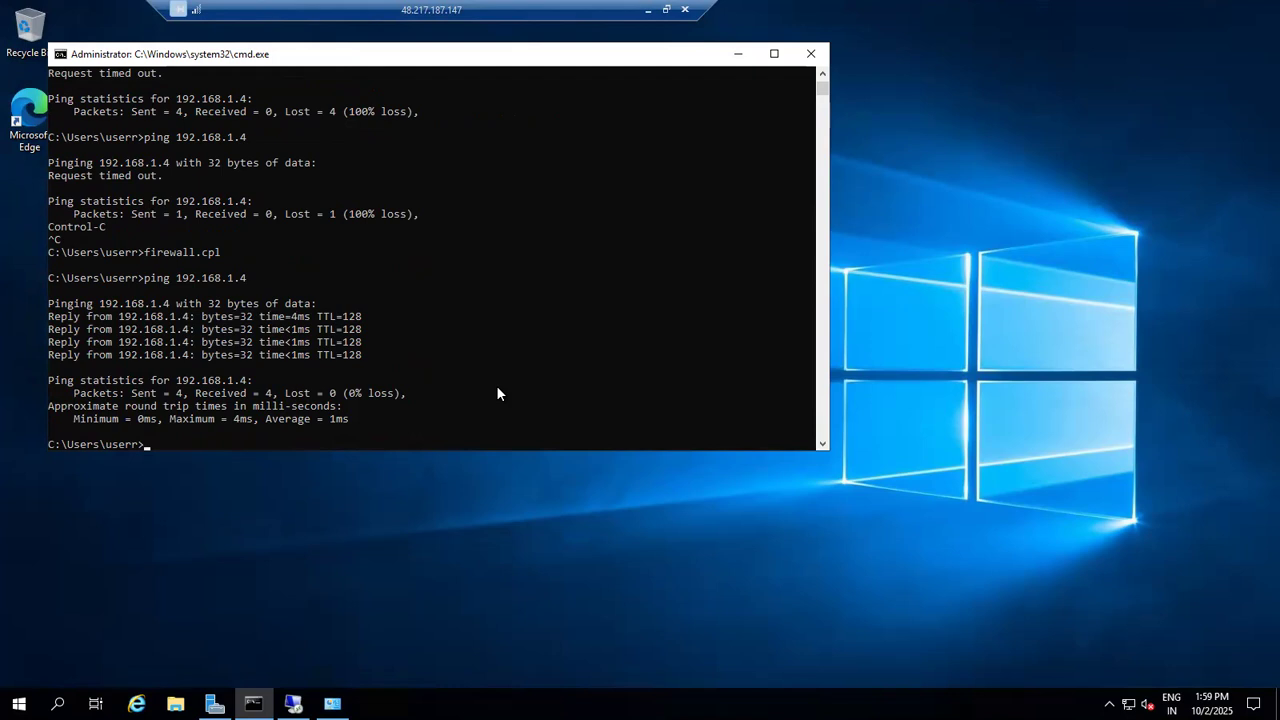
text(ipconfig /all)
key(Return)
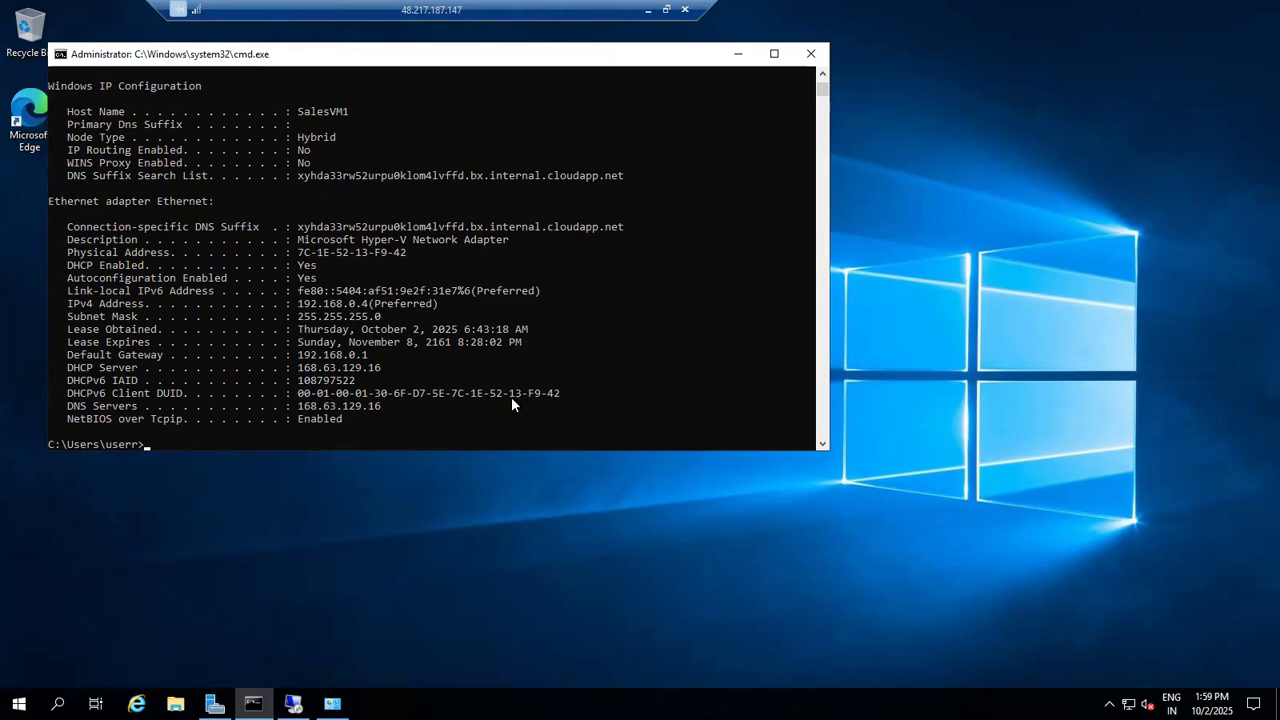
Step: Switch to the 192.168.1.4 remote session, open a command prompt with cmd, and run ipconfig /all
click(293, 703)
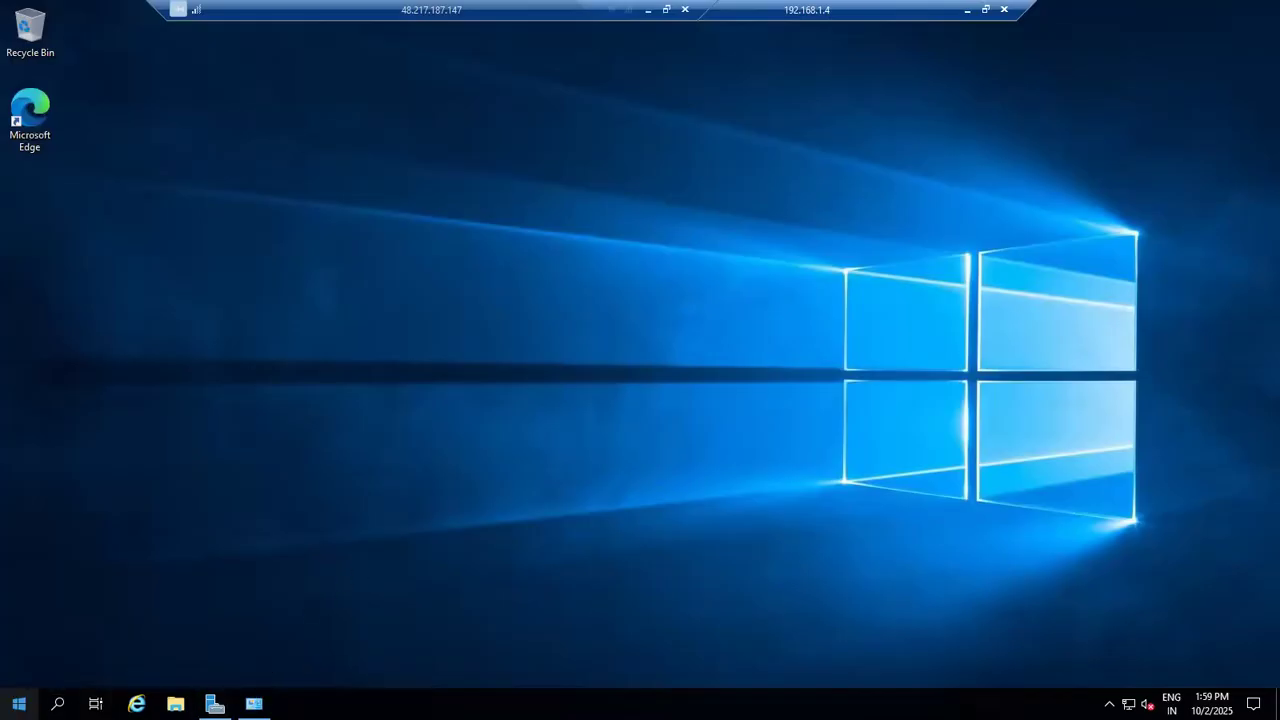
right_click(18, 704)
click(77, 612)
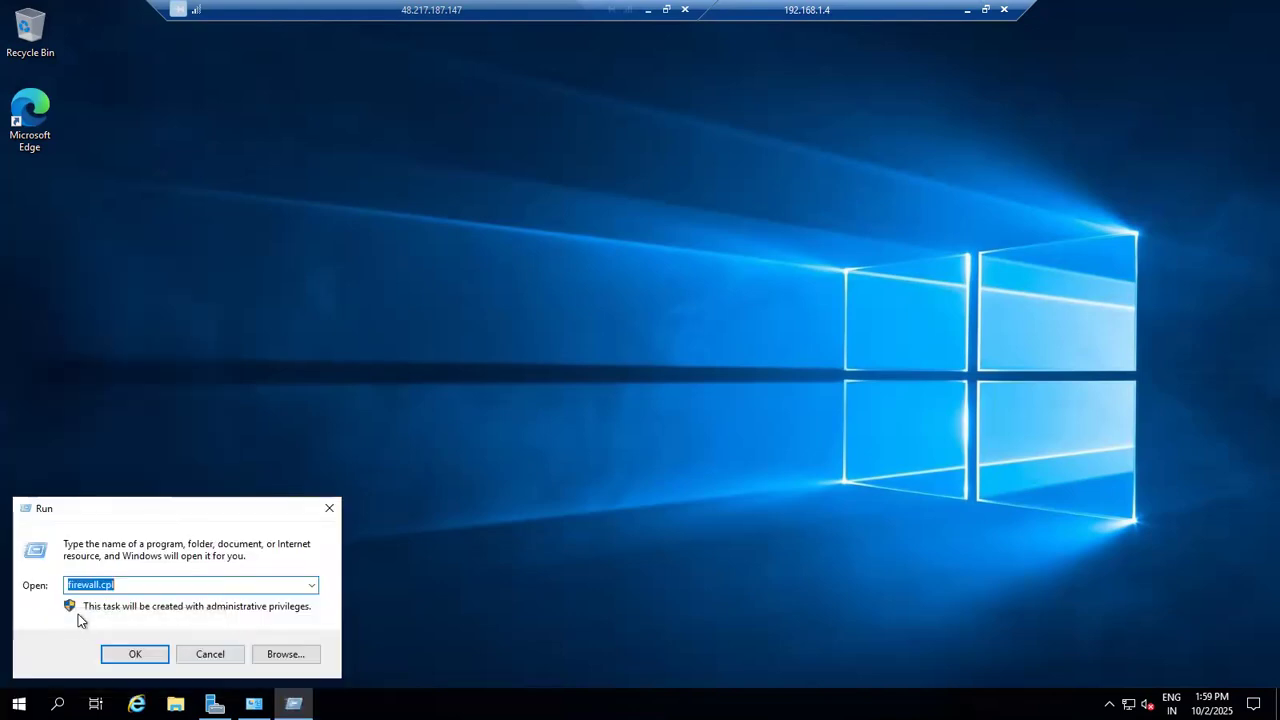
text(cmd)
key(Return)
text(ipconfig)
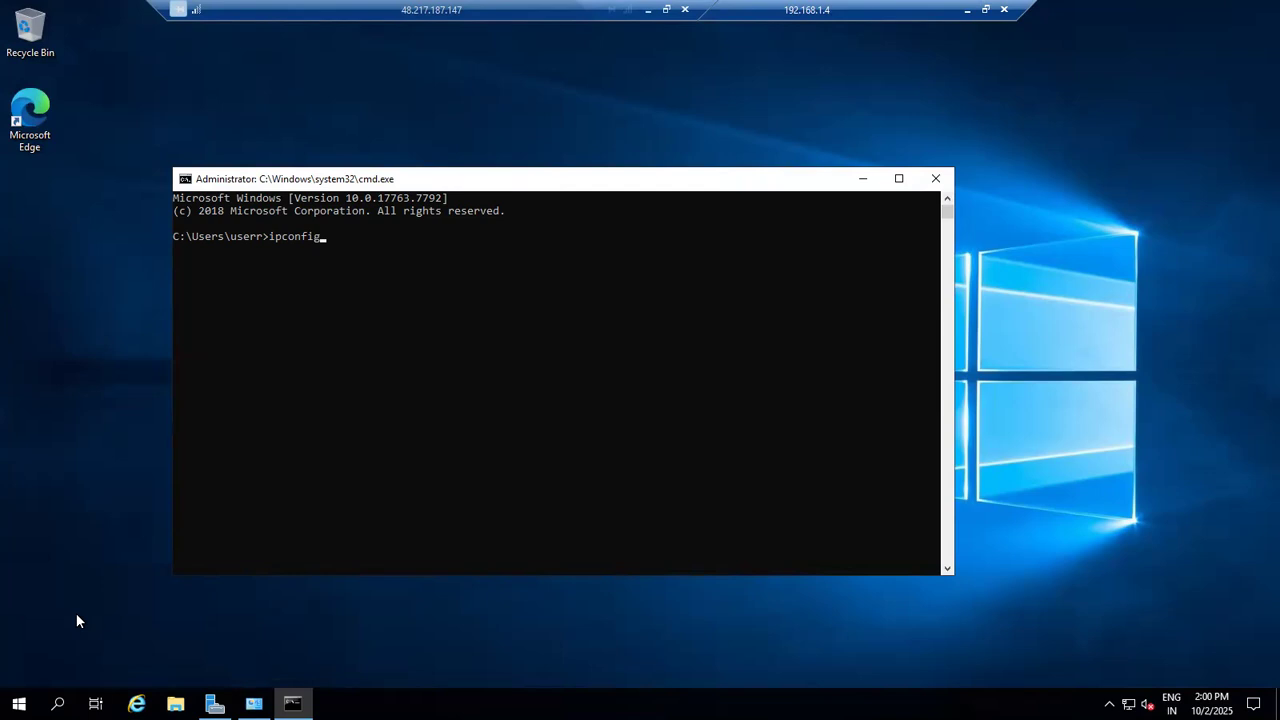
text( /all)
key(Return)
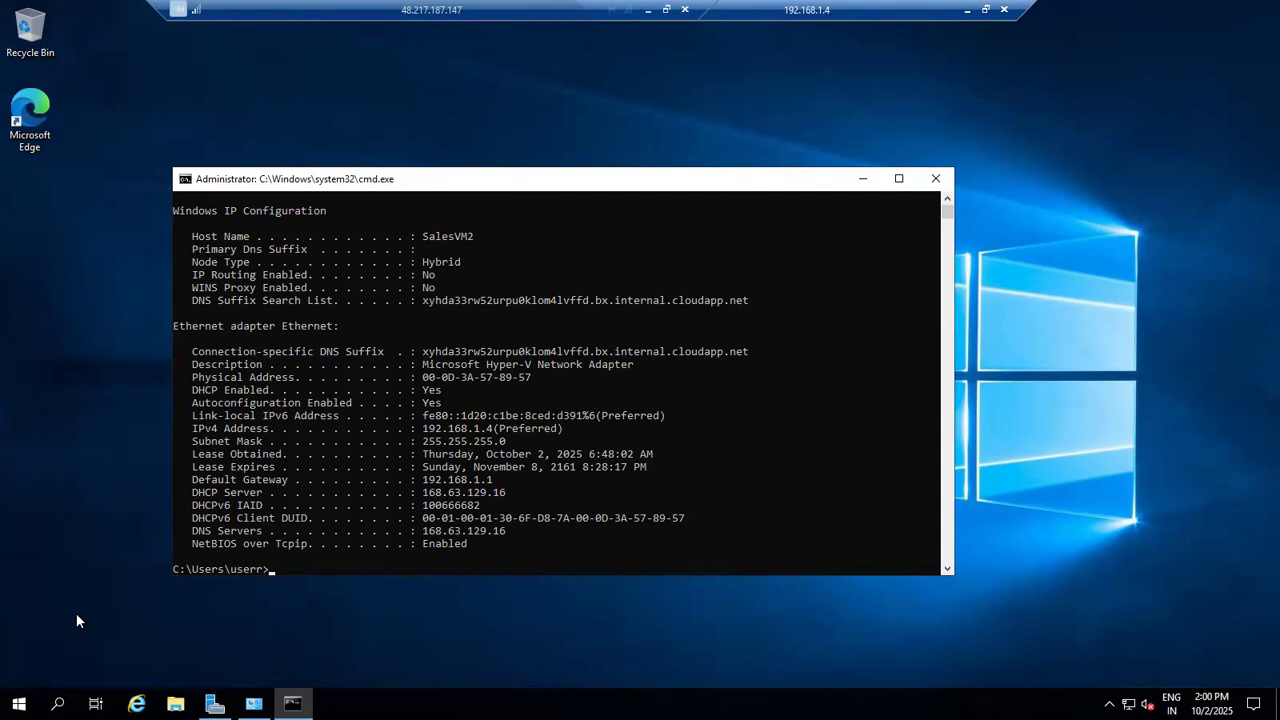
Step: Check the machine's name with hostname and ping SalesVM1's private address 192.168.0.4 from SalesVM2
text(hostname)
key(Return)
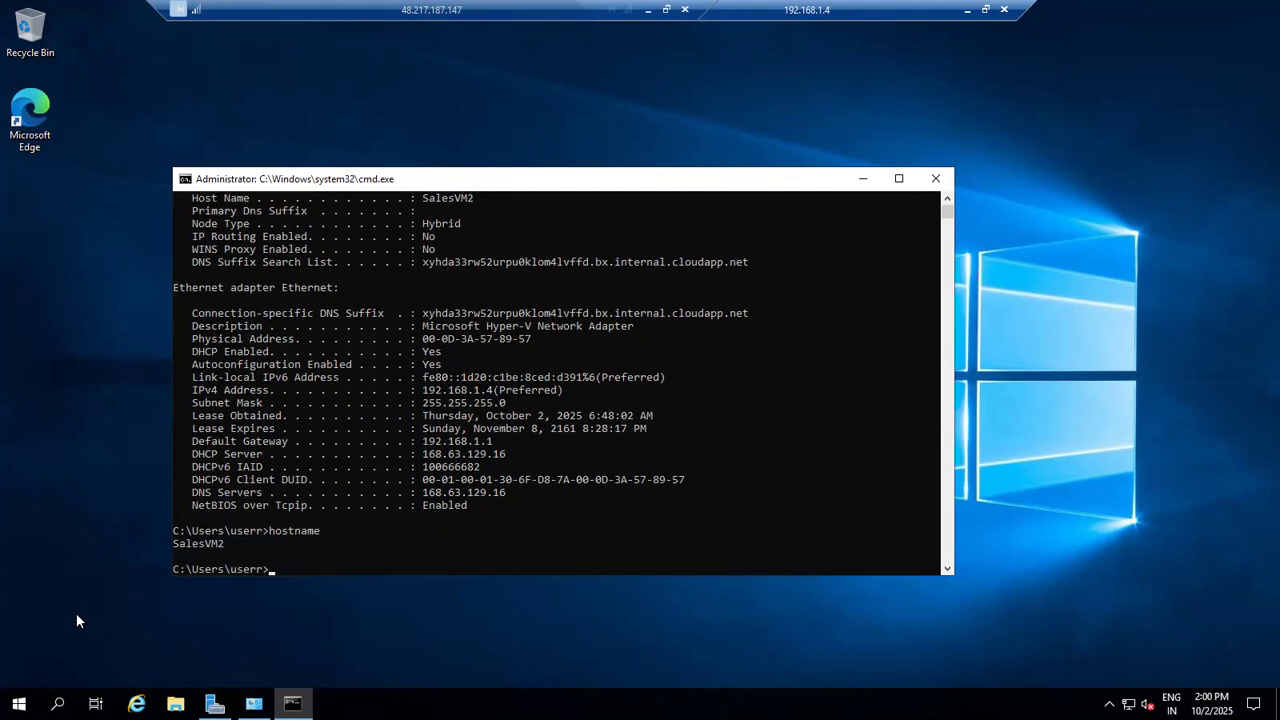
text(ping 192.168.0.4)
key(Return)
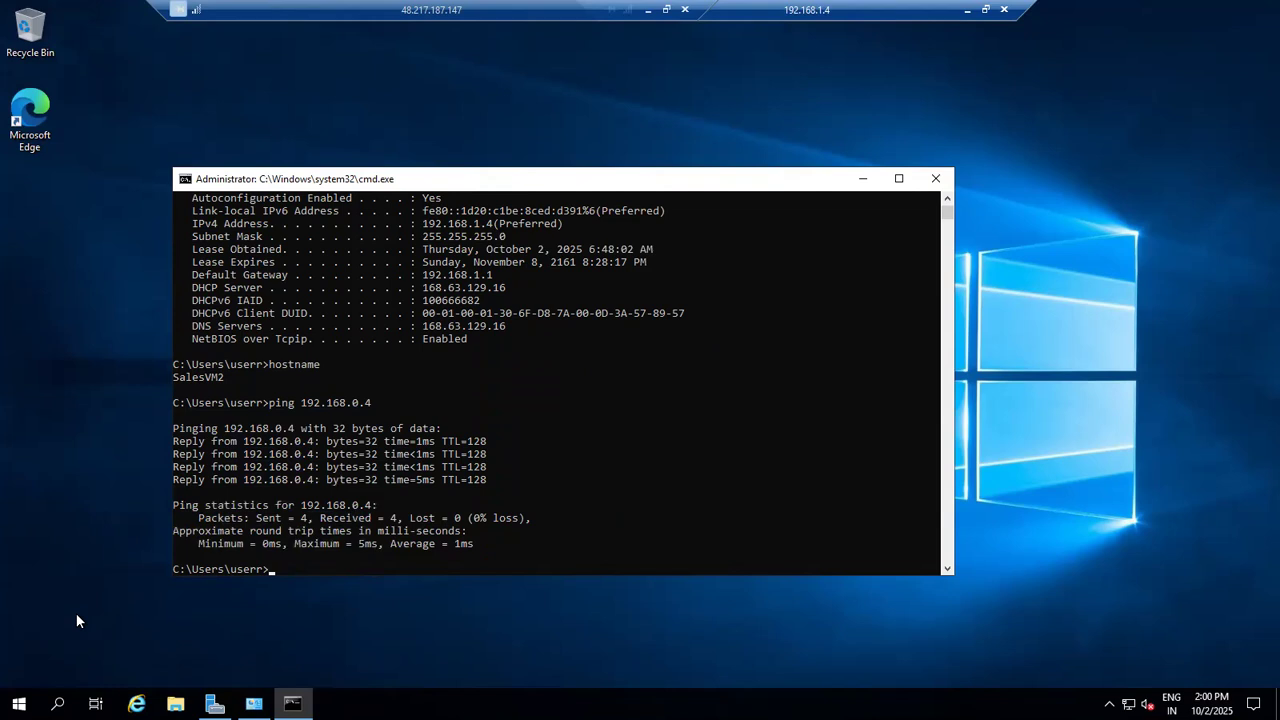
Step: Minimize the 48.217.187.147 remote session, return to the Azure portal's home page, and open the Virtual machines list
click(648, 9)
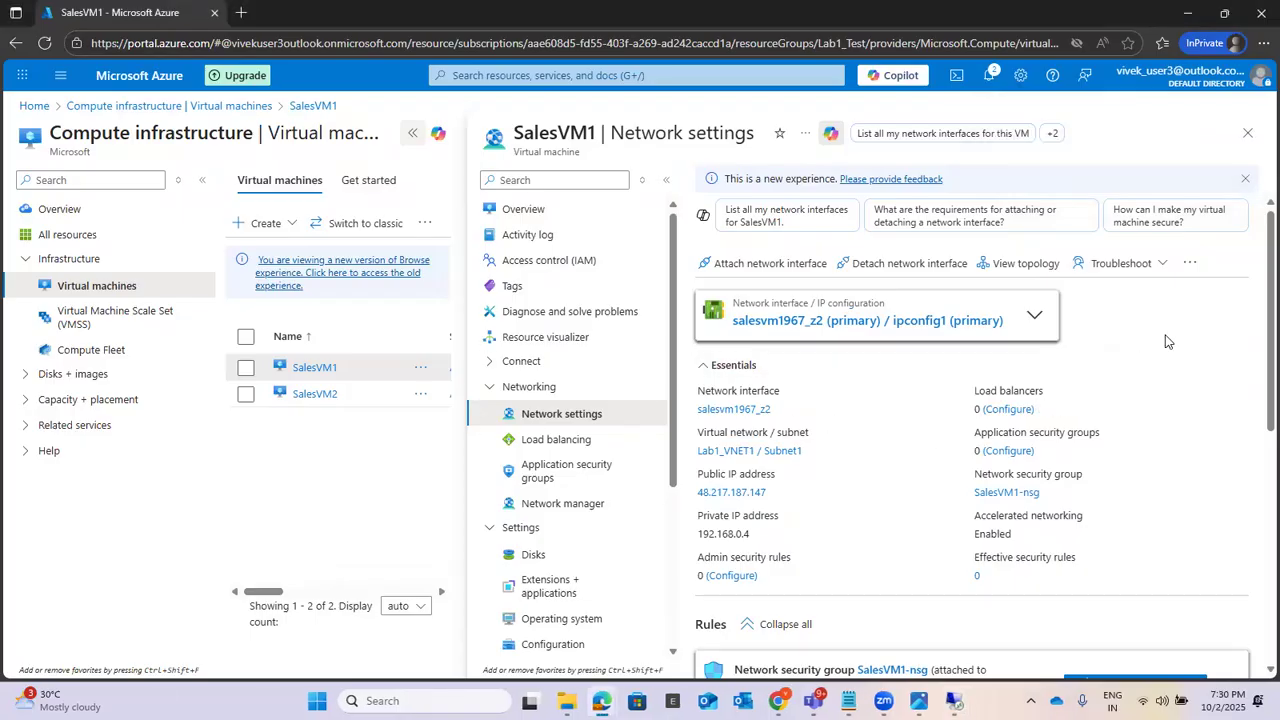
click(35, 106)
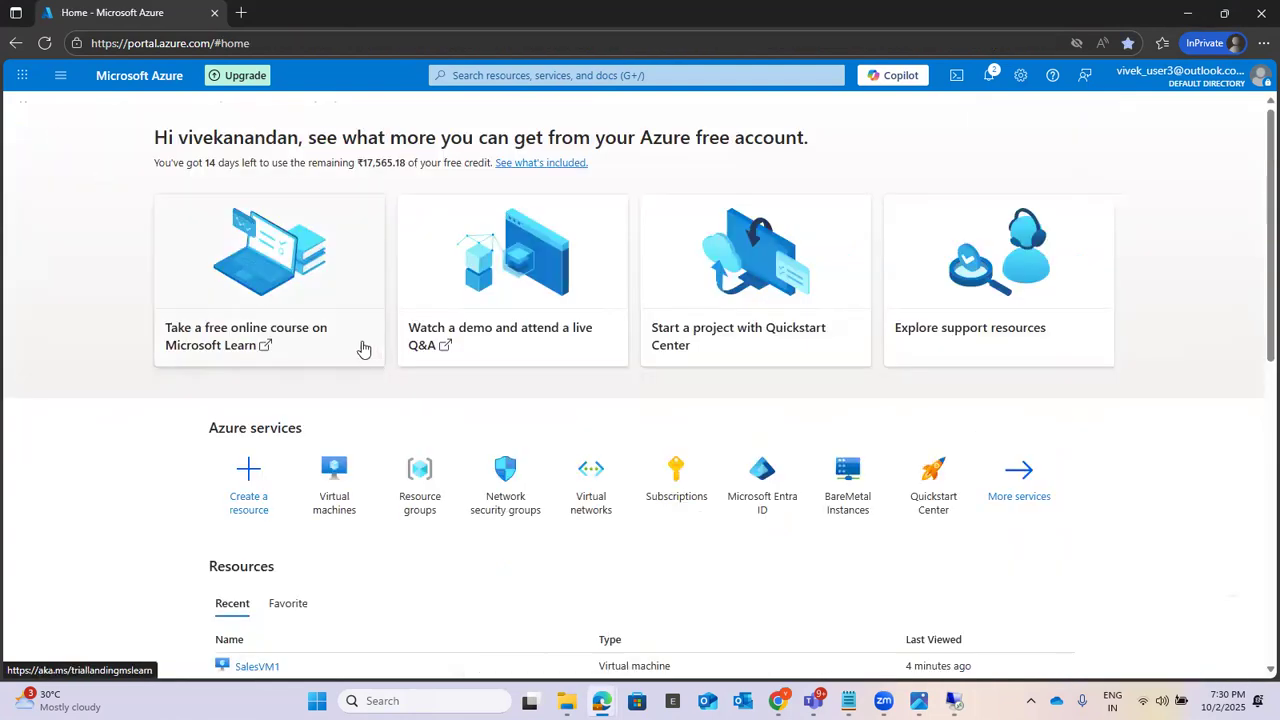
click(485, 76)
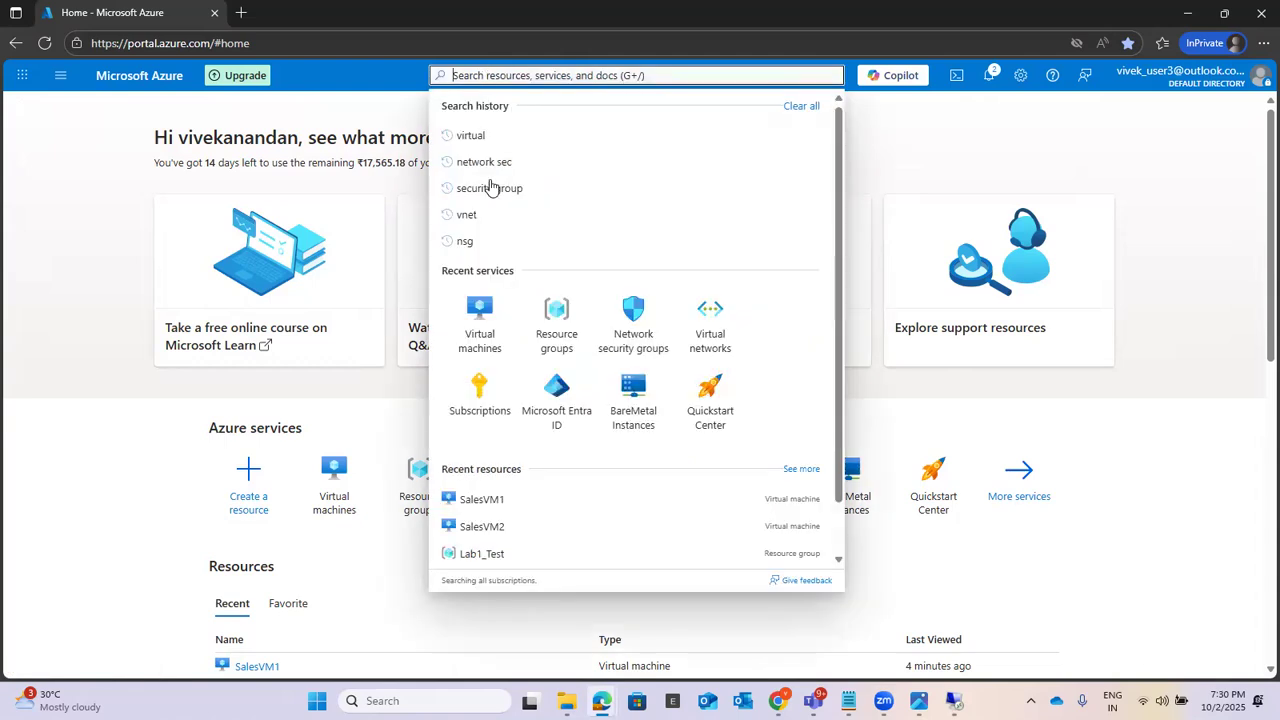
click(489, 336)
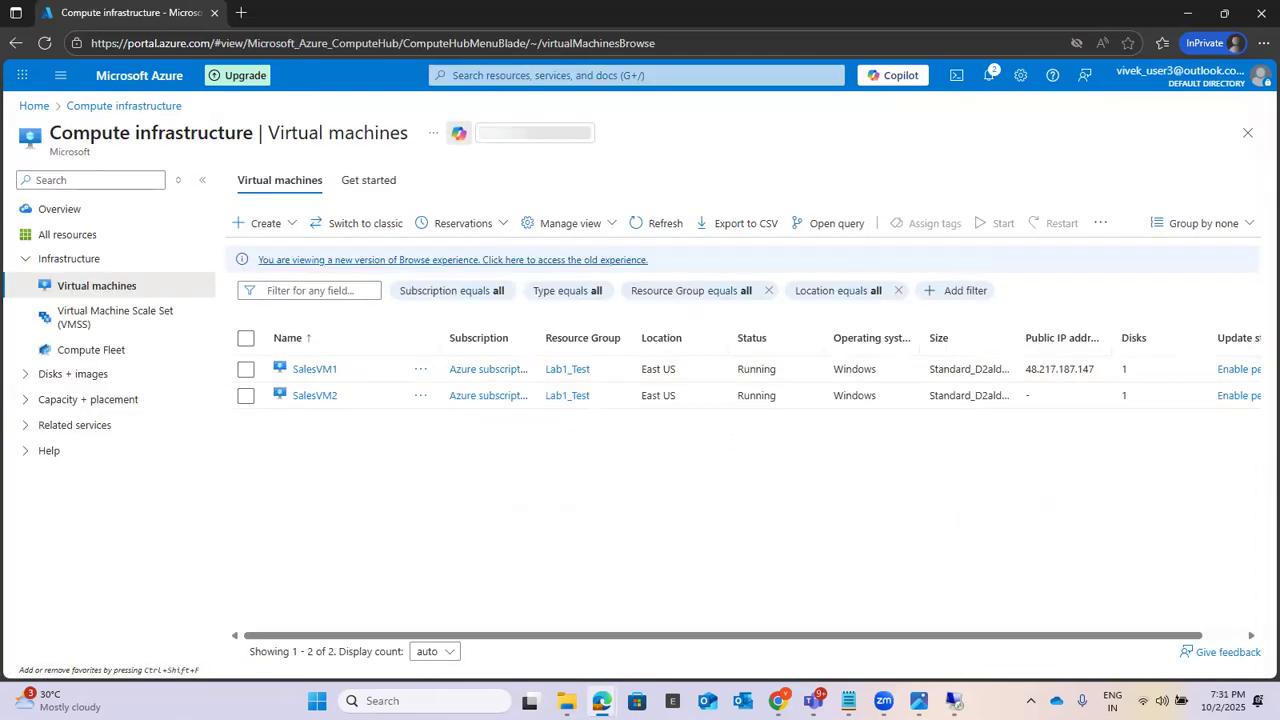